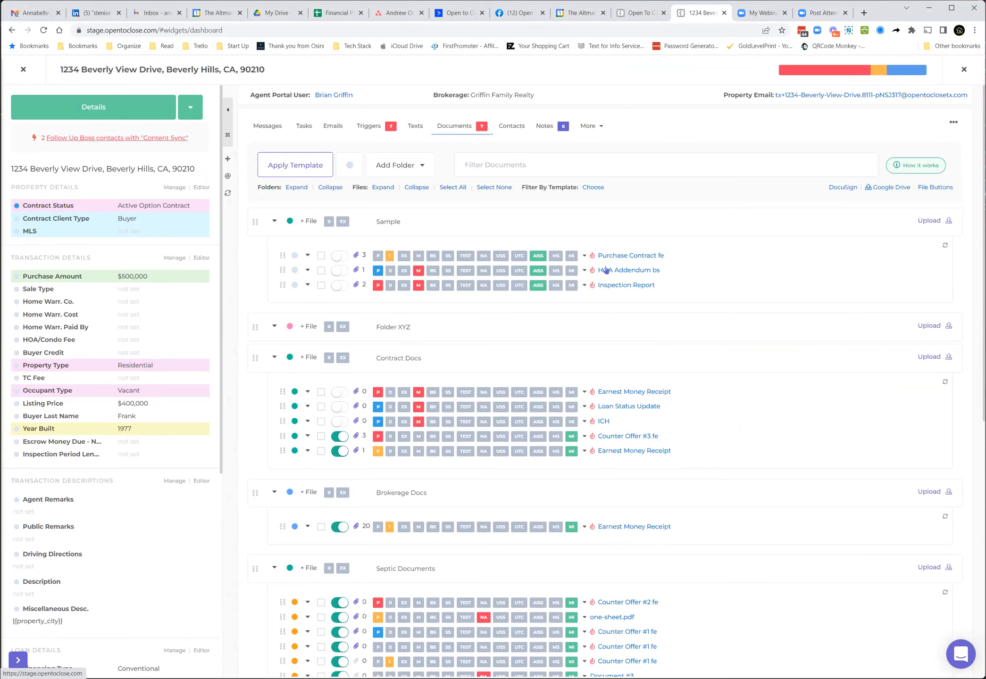
Step: Toggle the Missing status buttons on the Purchase Contract and Inspection Report files in the Sample folder
left_click(419, 255)
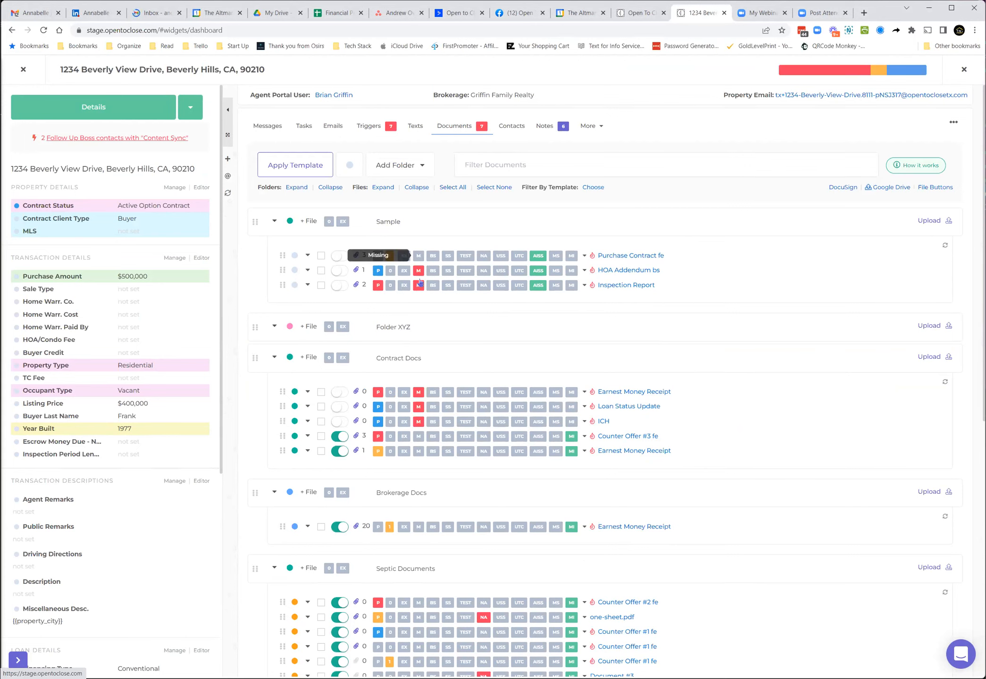
left_click(420, 287)
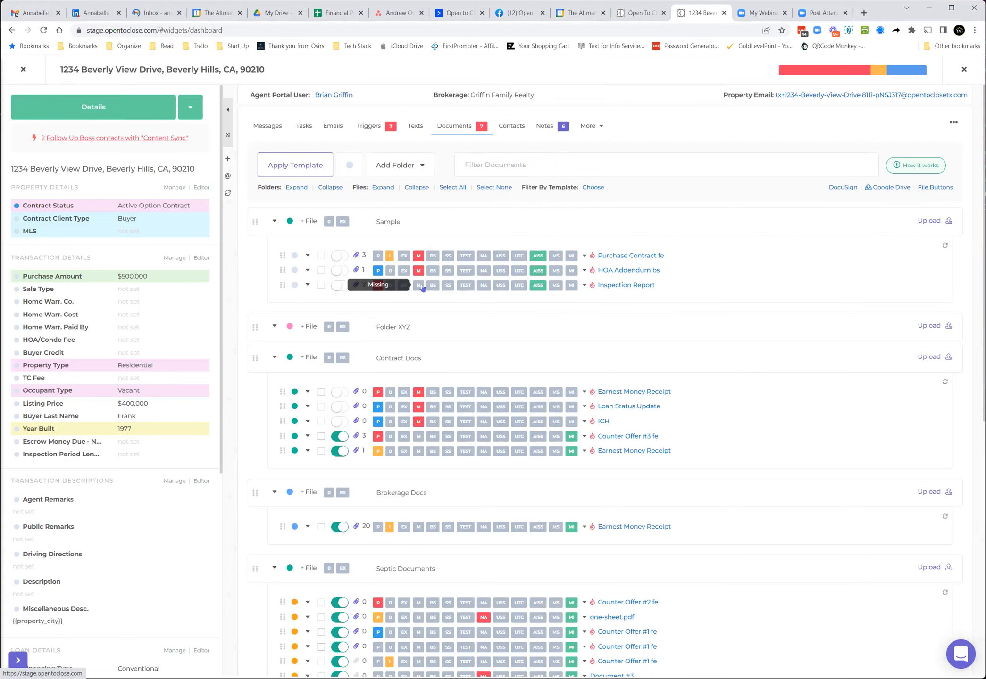
Step: Add a global file button OPT with the hover tooltip Optional, then close the file buttons panel
left_click(929, 188)
left_click(543, 174)
type("OPT")
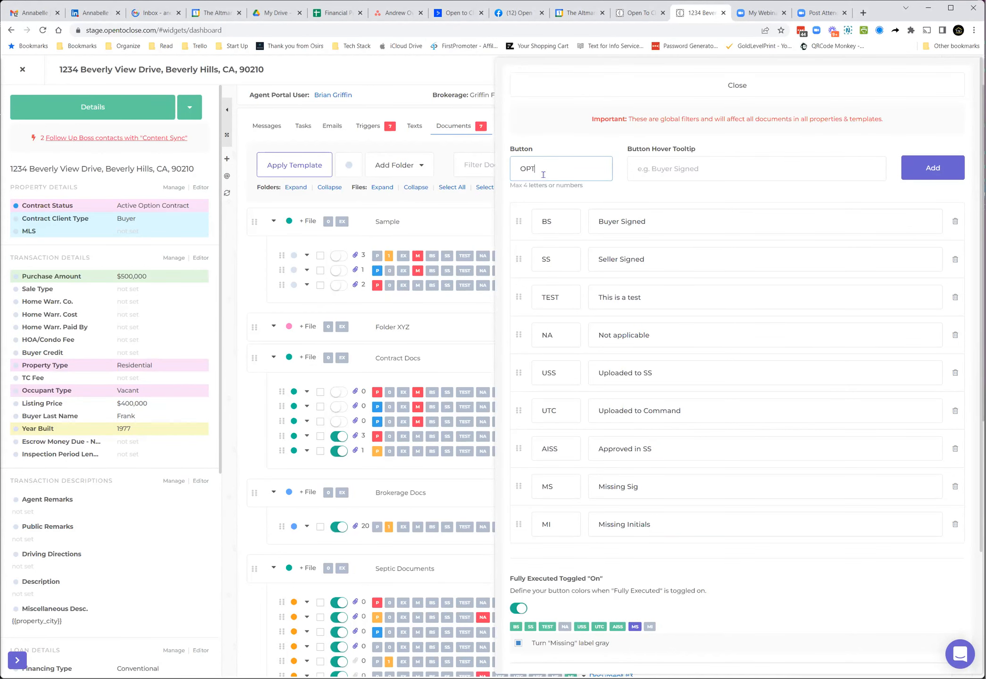
left_click(649, 176)
type("Op")
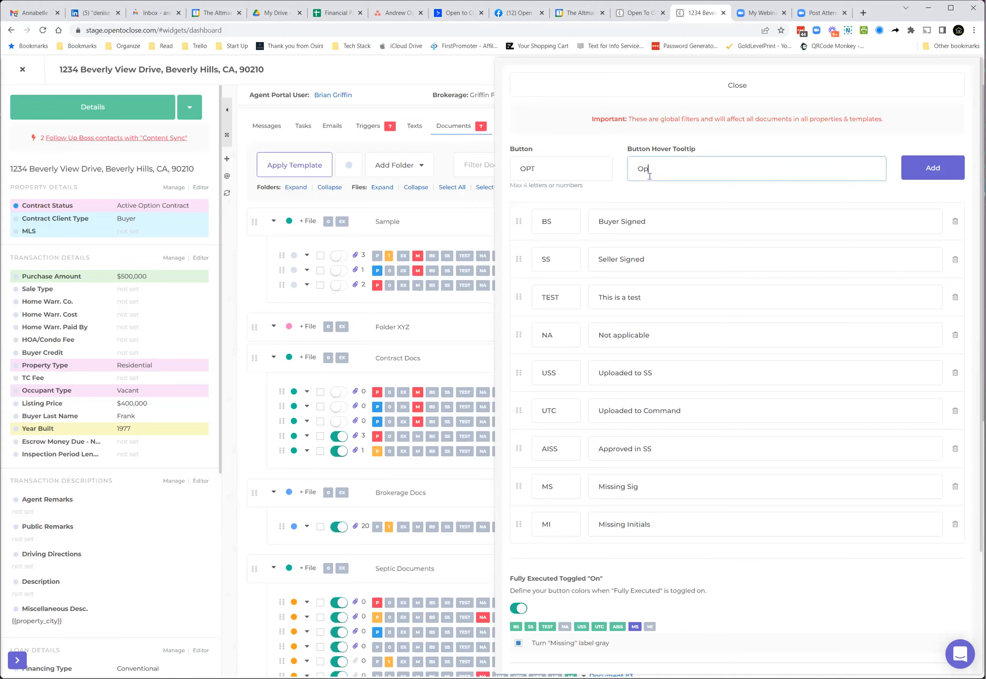
type("tional")
left_click(932, 178)
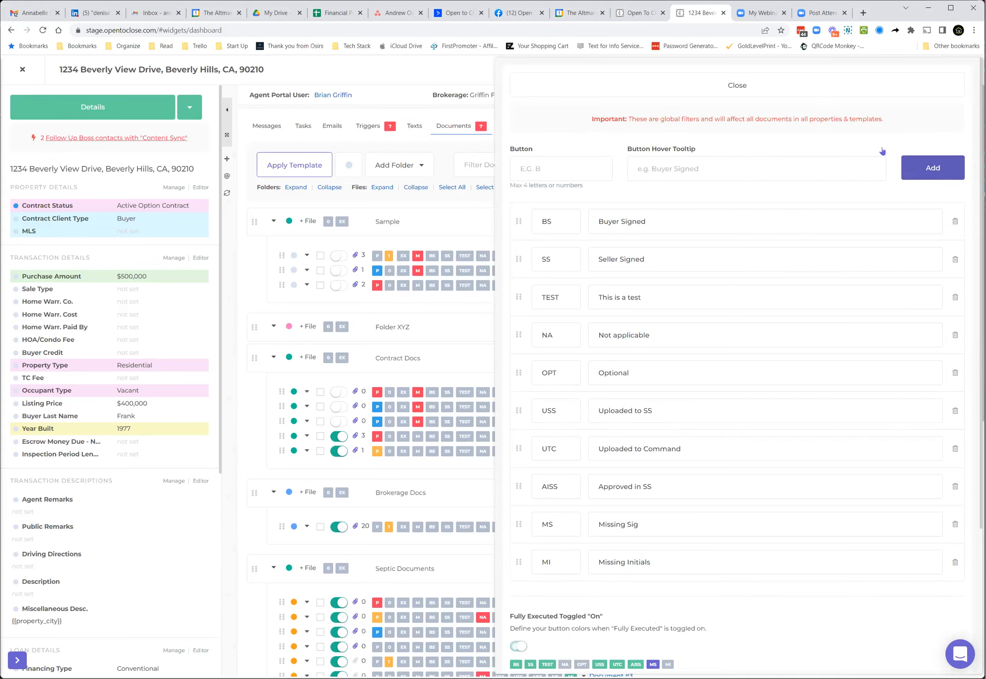
left_click(732, 85)
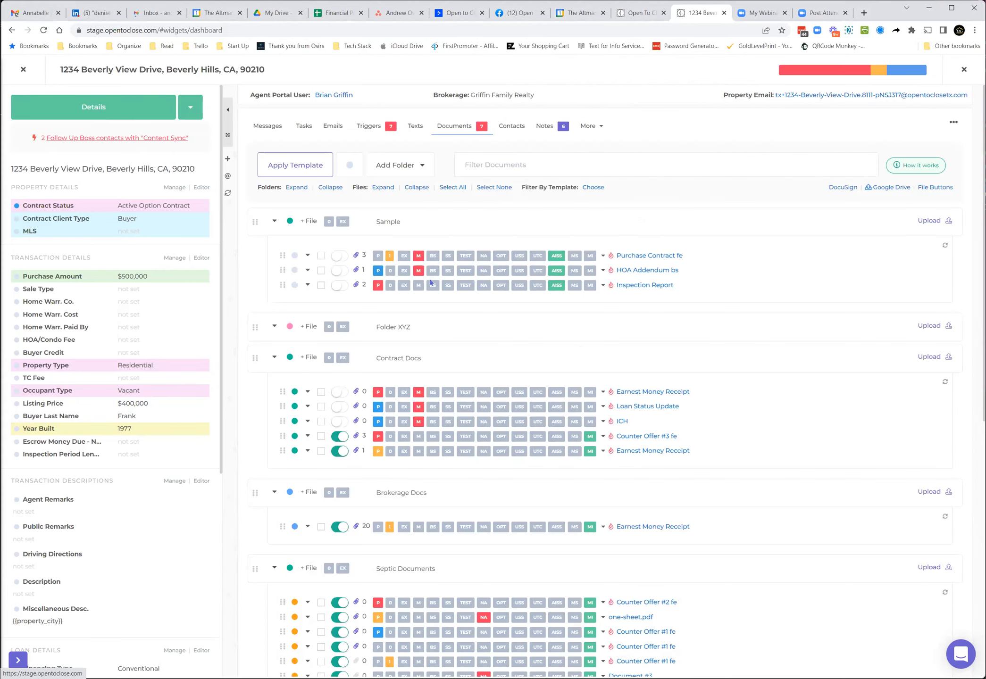
Step: Mark the Inspection Report file with the new OPT button and close the property
left_click(502, 286)
left_click(502, 287)
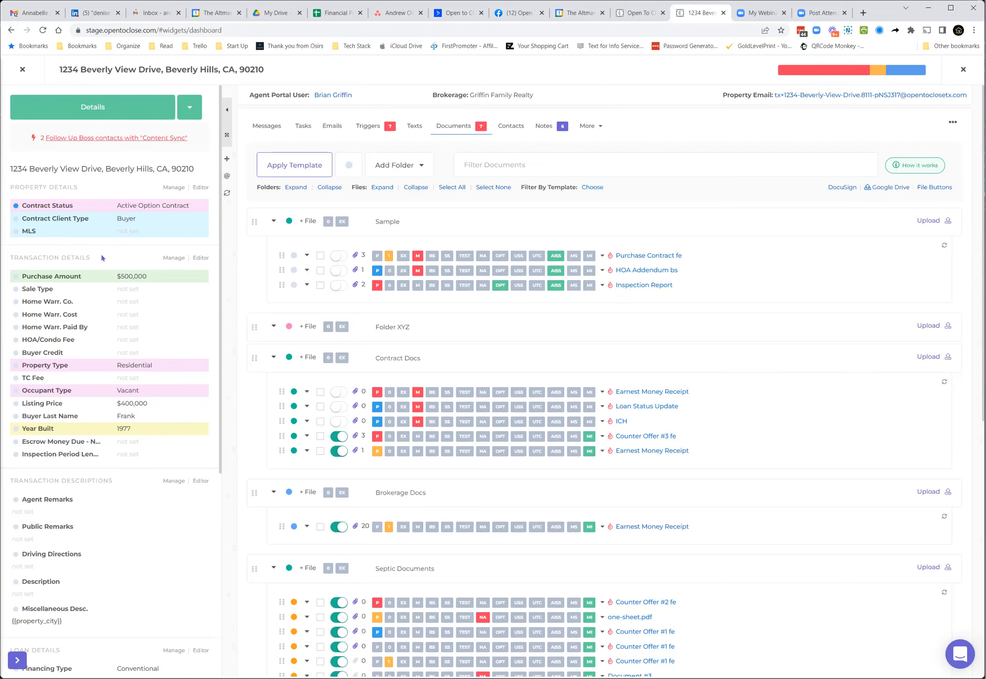
left_click(22, 71)
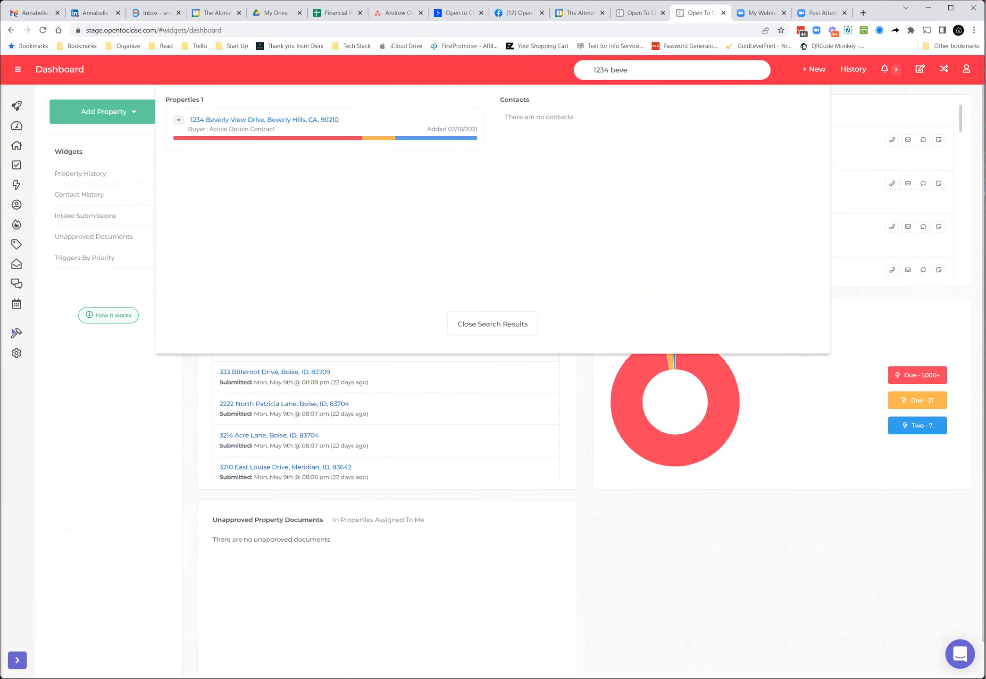
left_click(497, 316)
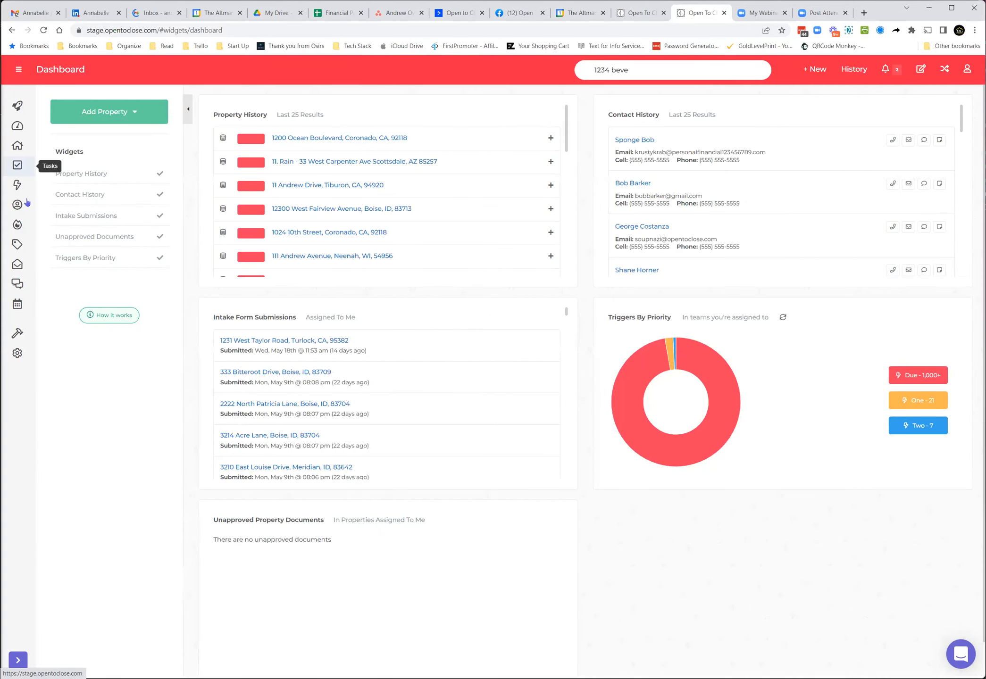
Step: Open the global settings and review the Trigger File Role Conditions options before closing
left_click(18, 353)
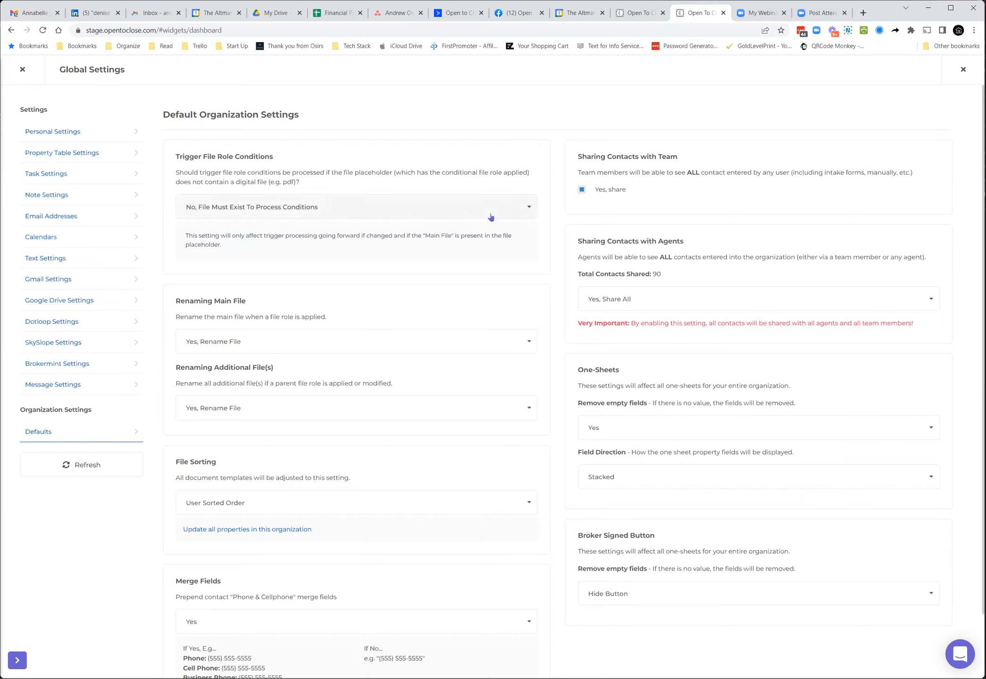
left_click(471, 213)
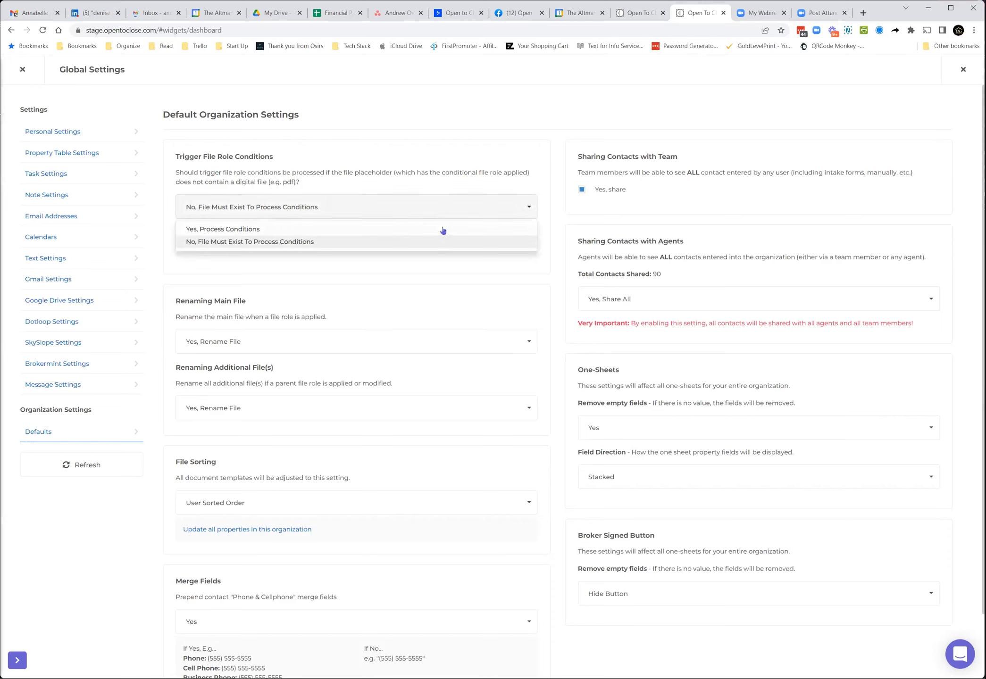
left_click(23, 69)
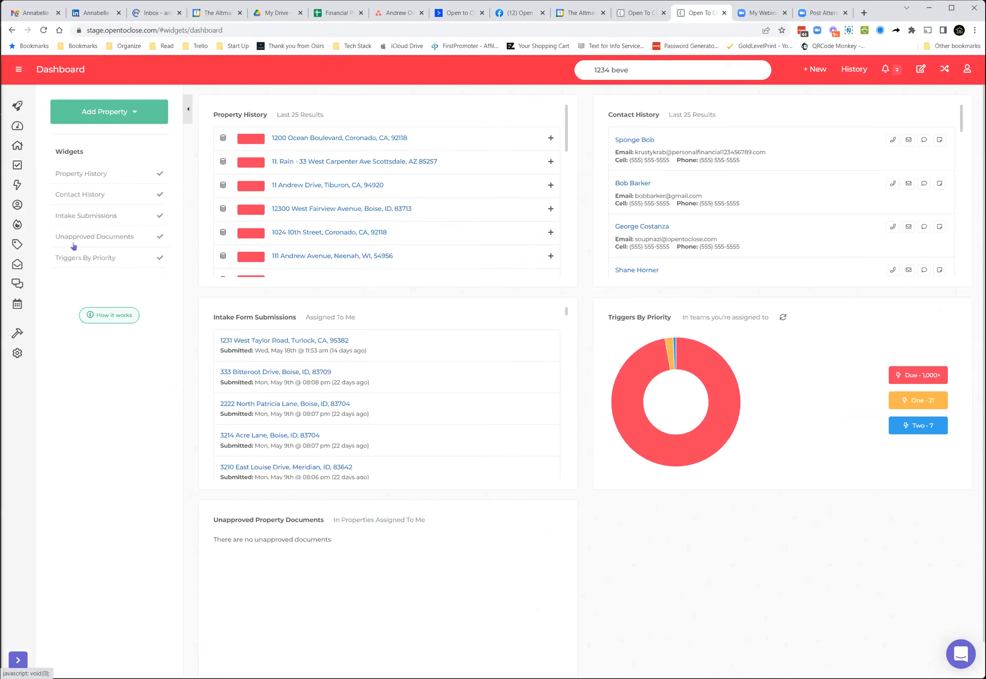
Step: In the Buyer Test document template, set the Purchase Contract file's role to Purchase Contract fe
left_click(54, 153)
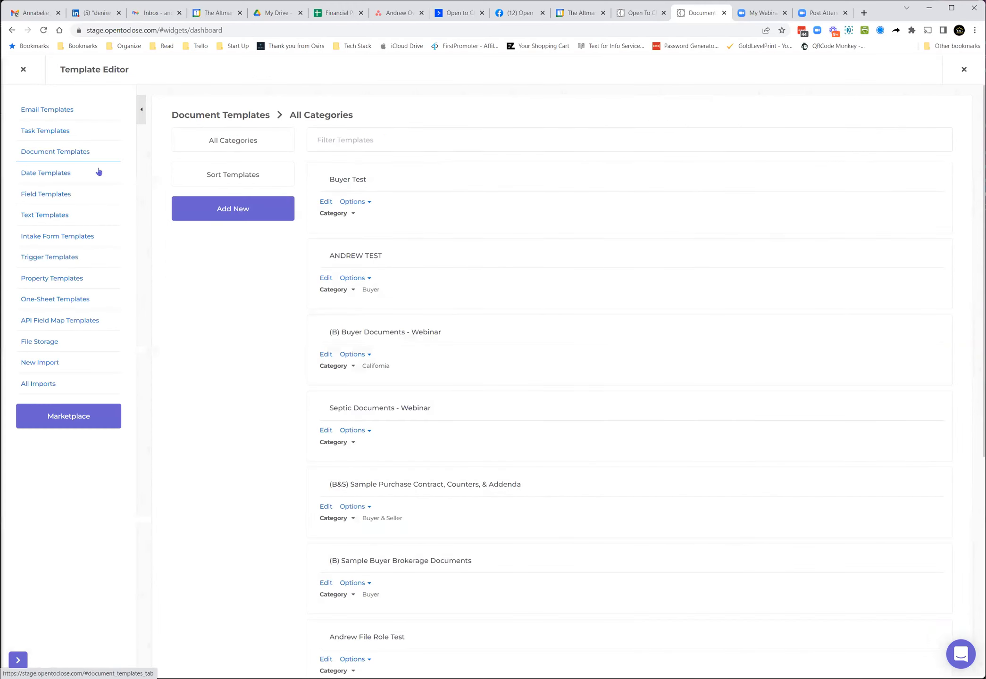
left_click(326, 202)
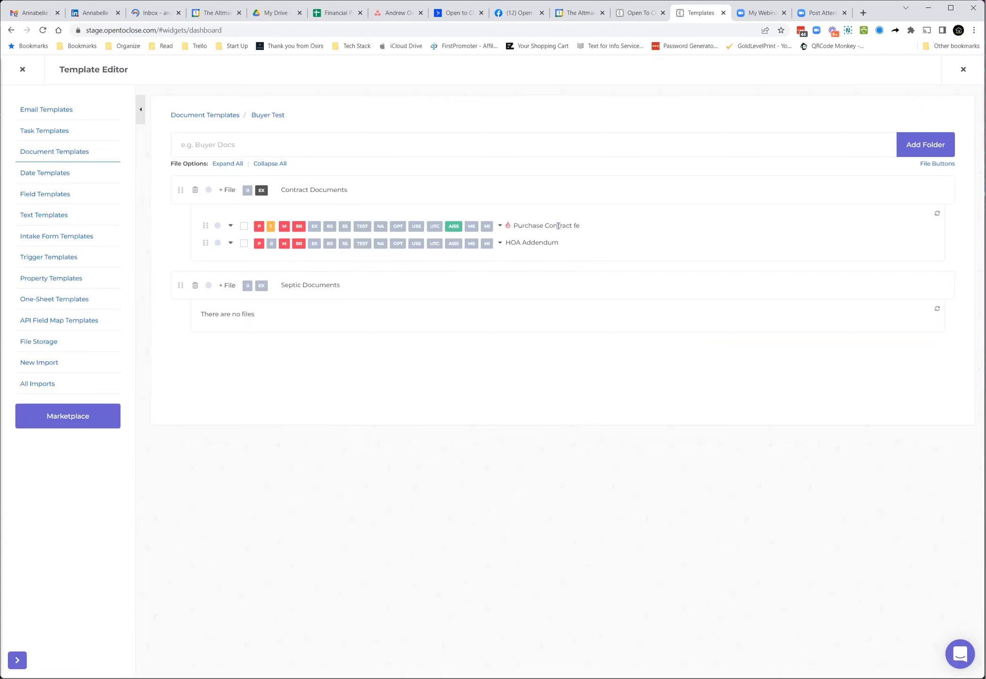
left_click(500, 226)
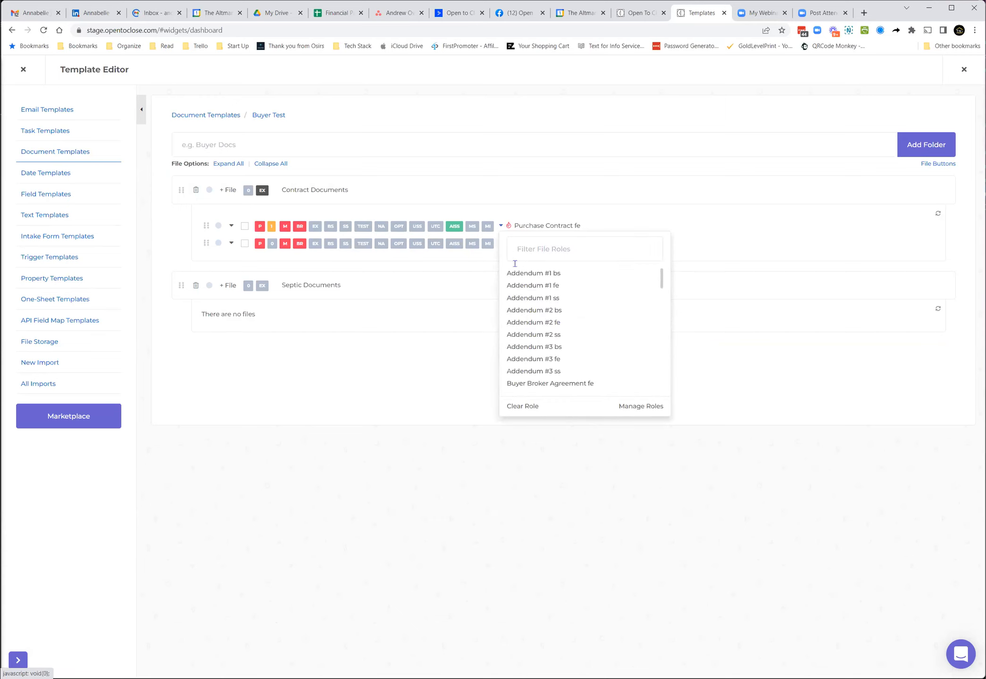
left_click(547, 250)
type("purcha")
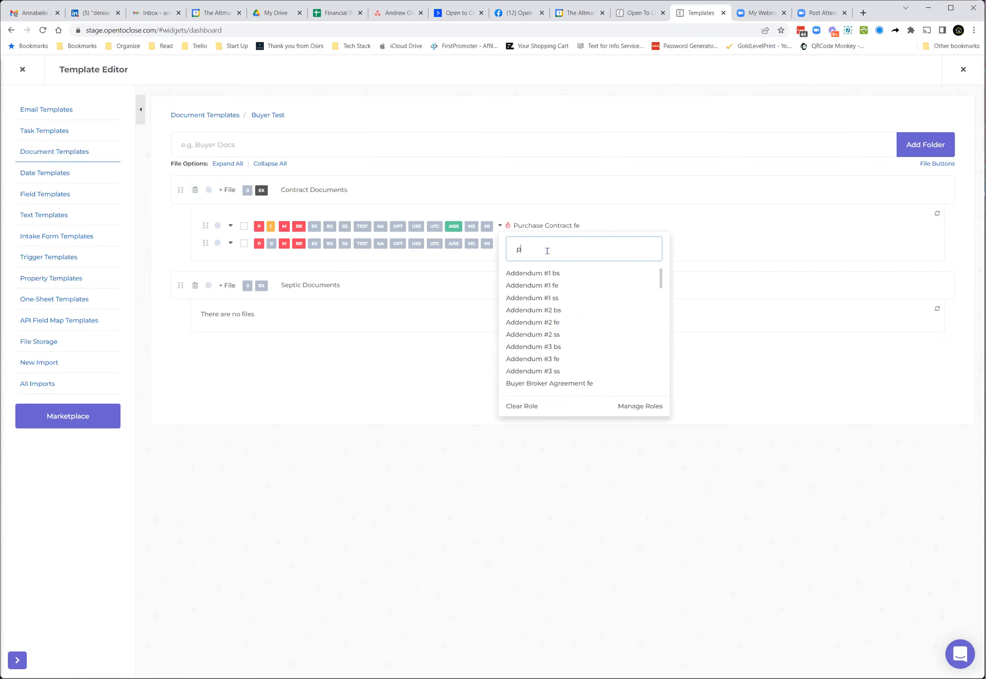
type("se")
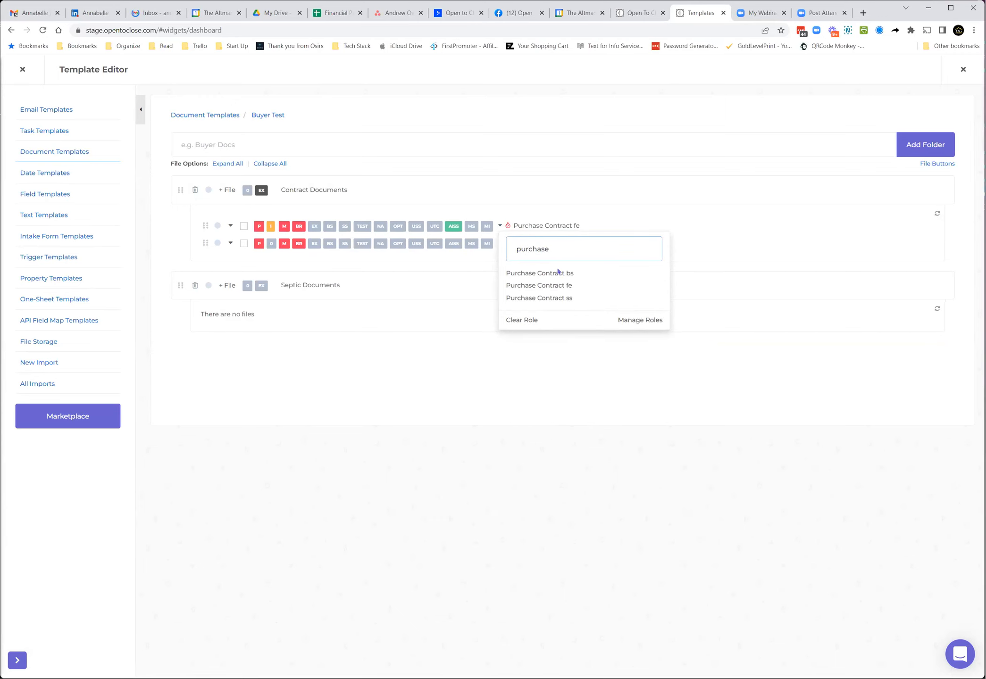
left_click(560, 285)
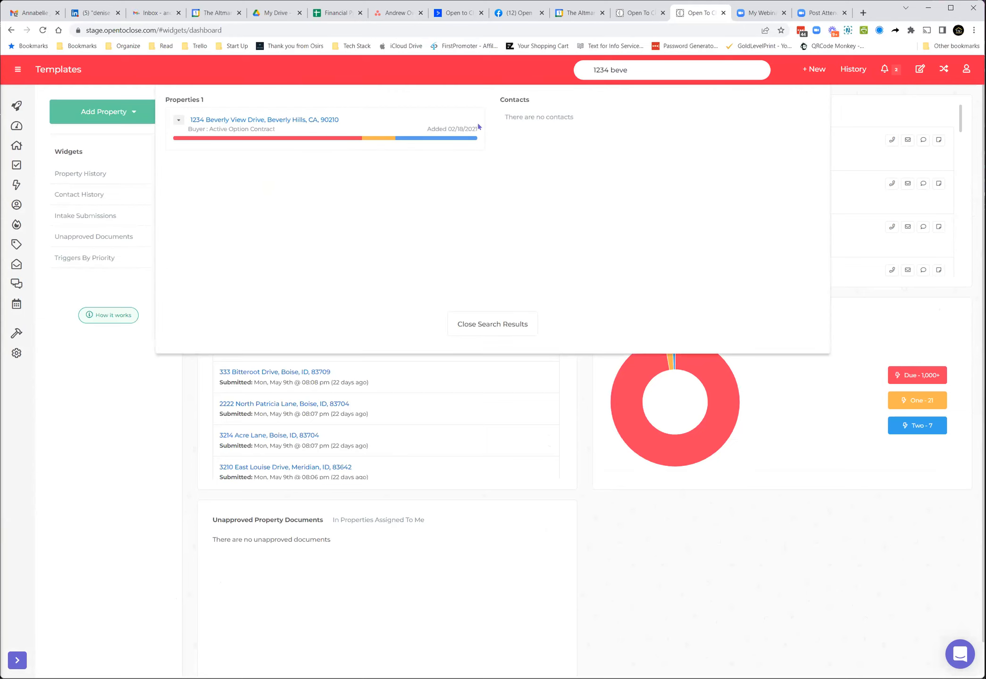
Step: Open the 1234 Beverly View Drive property and review its documents list, then close it
left_click(371, 128)
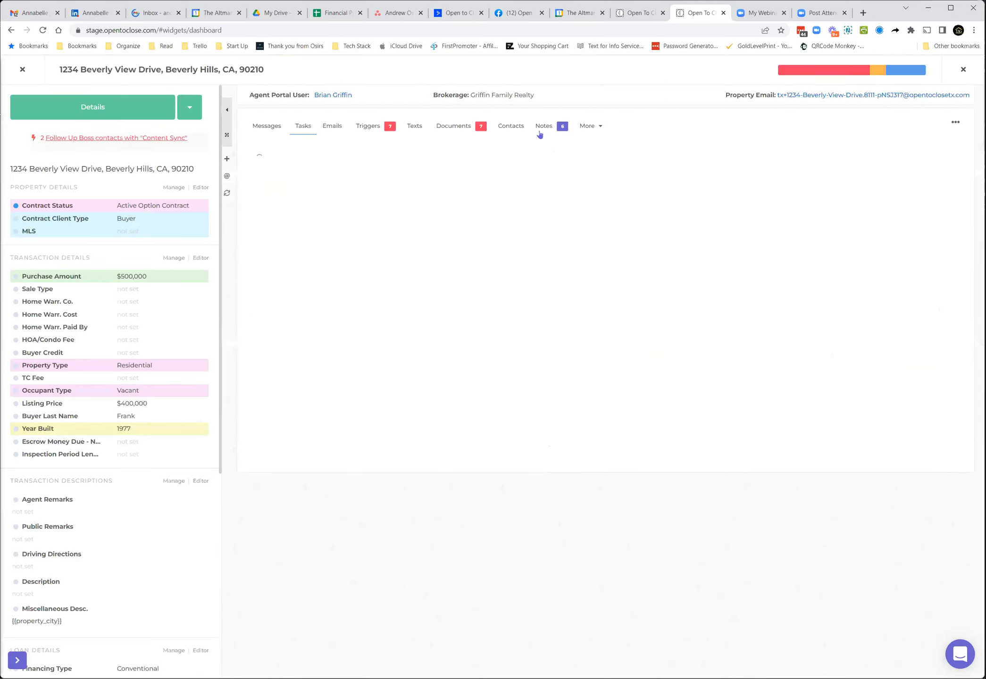
left_click(463, 128)
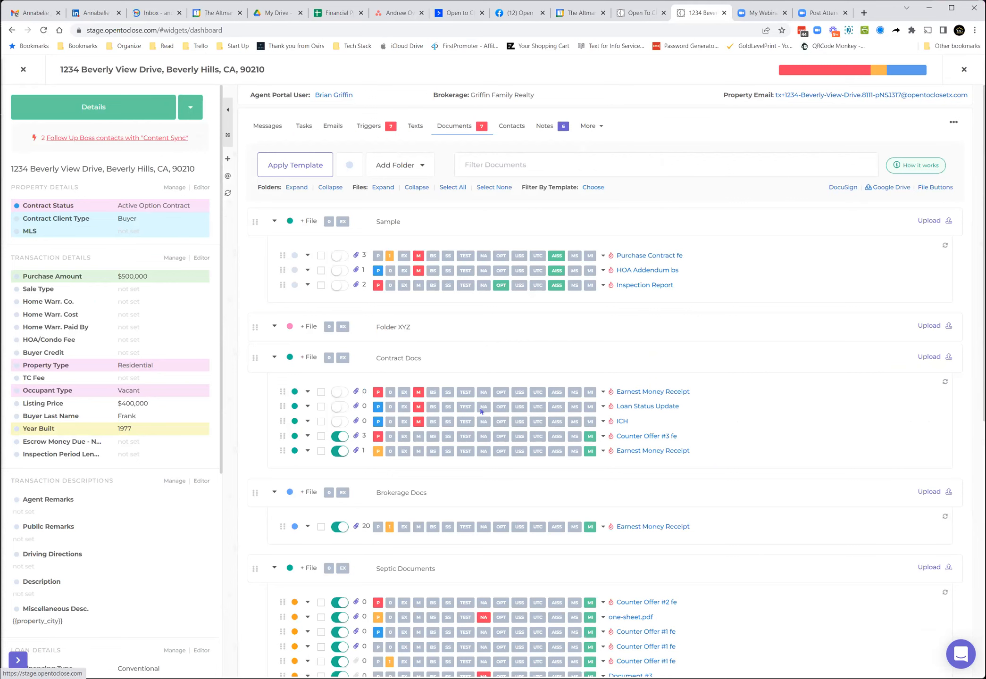
scroll(446, 477, "down", 2)
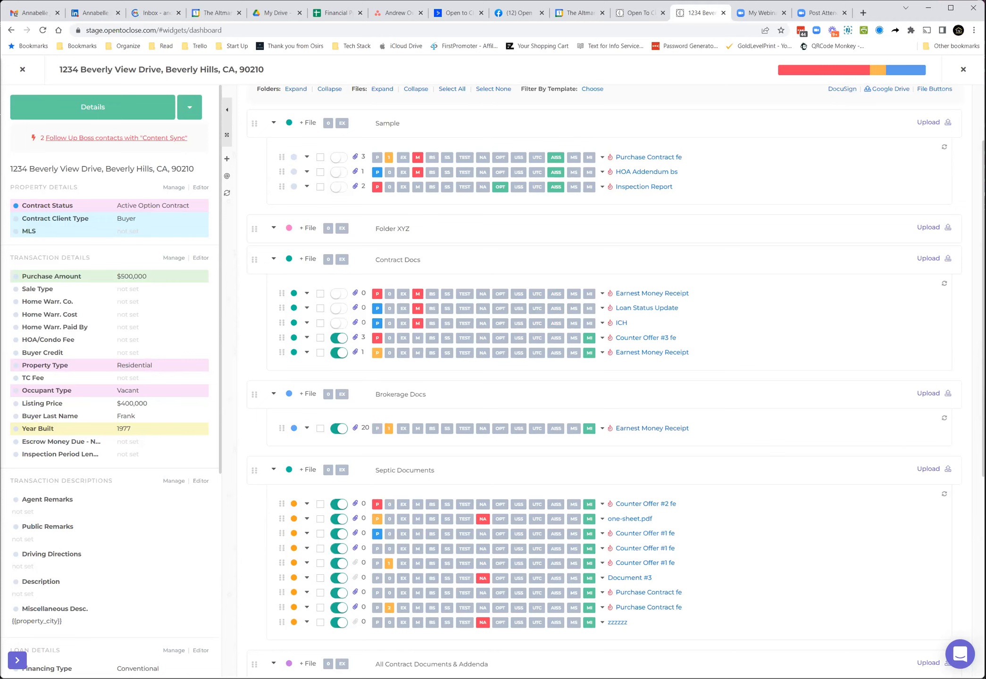
left_click(21, 70)
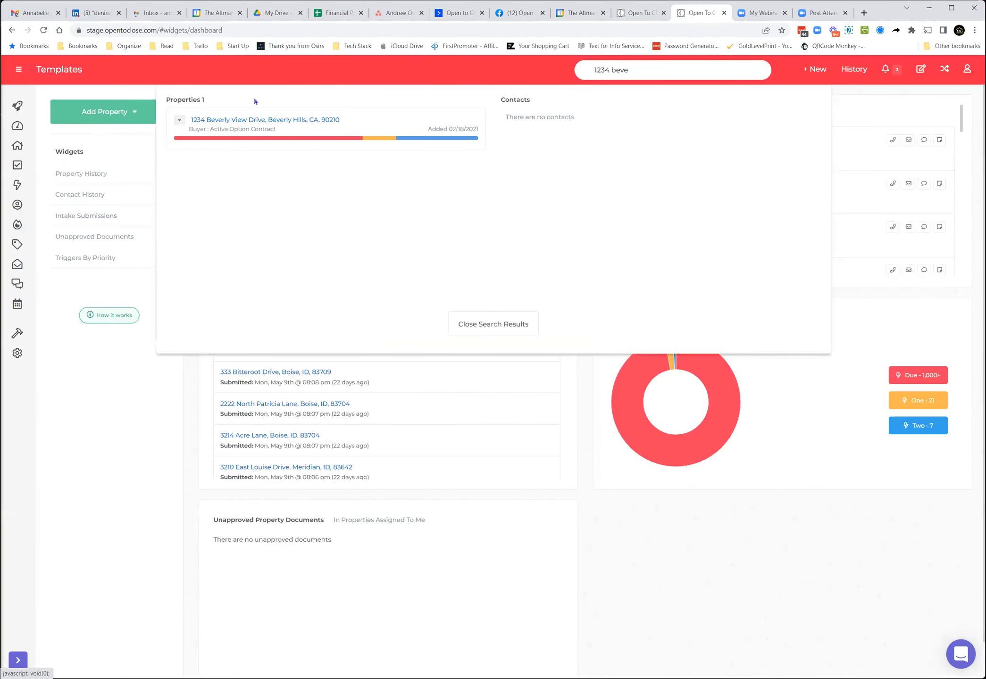
left_click(464, 324)
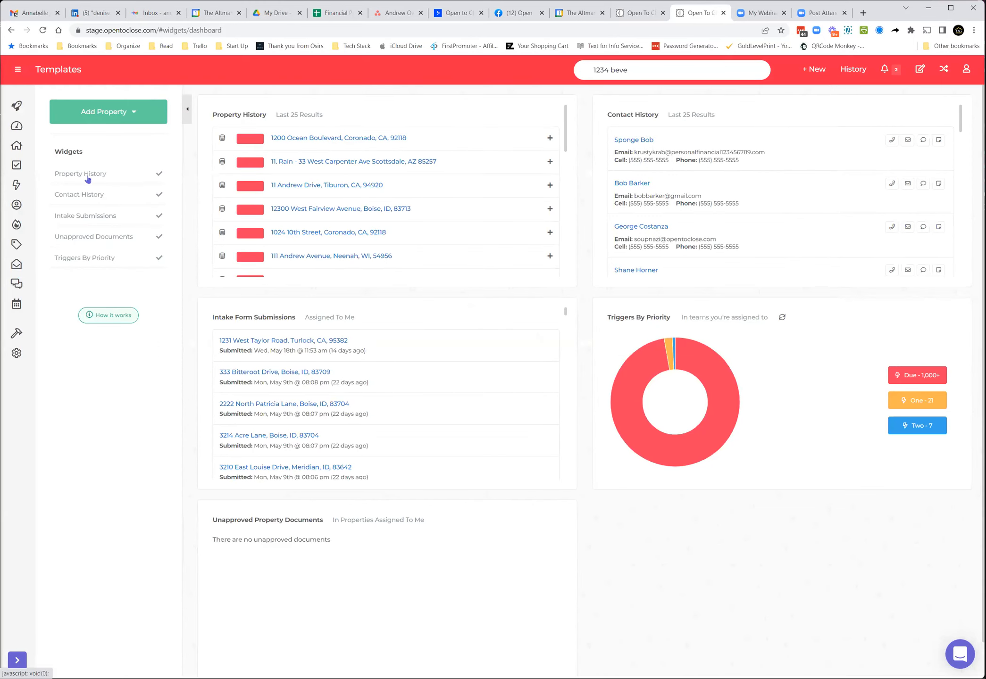
left_click(105, 116)
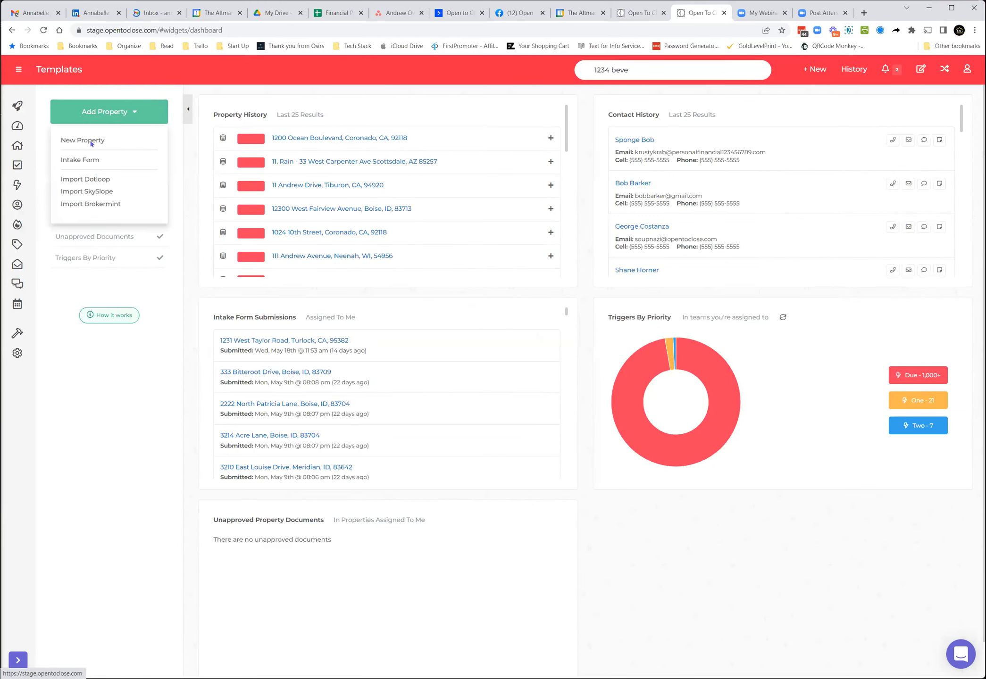
left_click(91, 143)
left_click(268, 148)
type("1234")
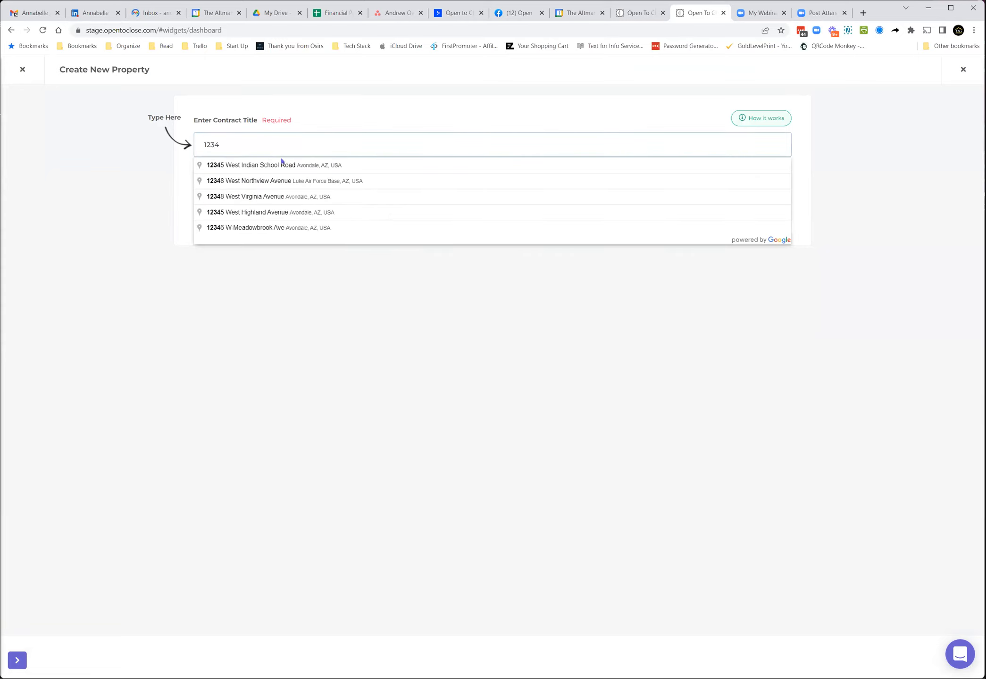
left_click(282, 180)
Step: Choose the Buyer Transaction Team, a team user, and an agent portal user for the new property
left_click(249, 198)
left_click(244, 262)
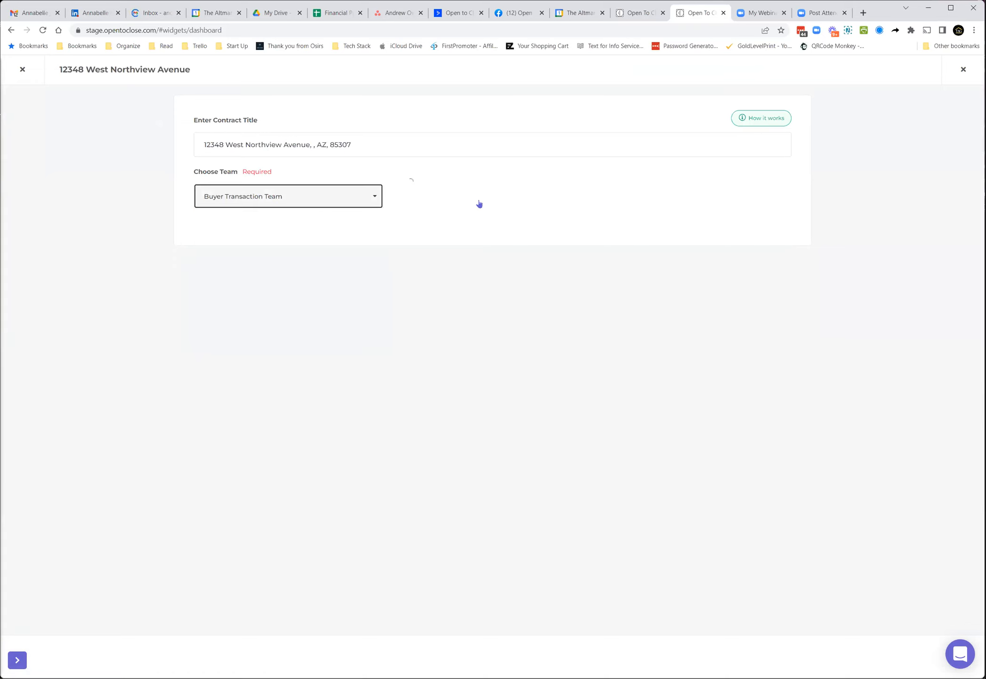
left_click(477, 259)
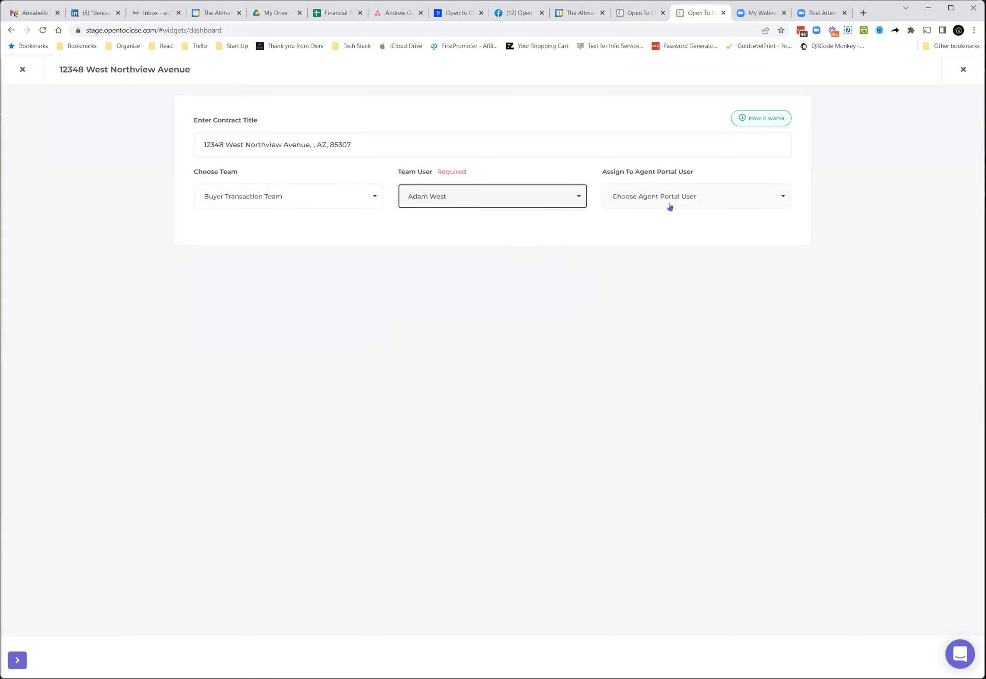
left_click(669, 198)
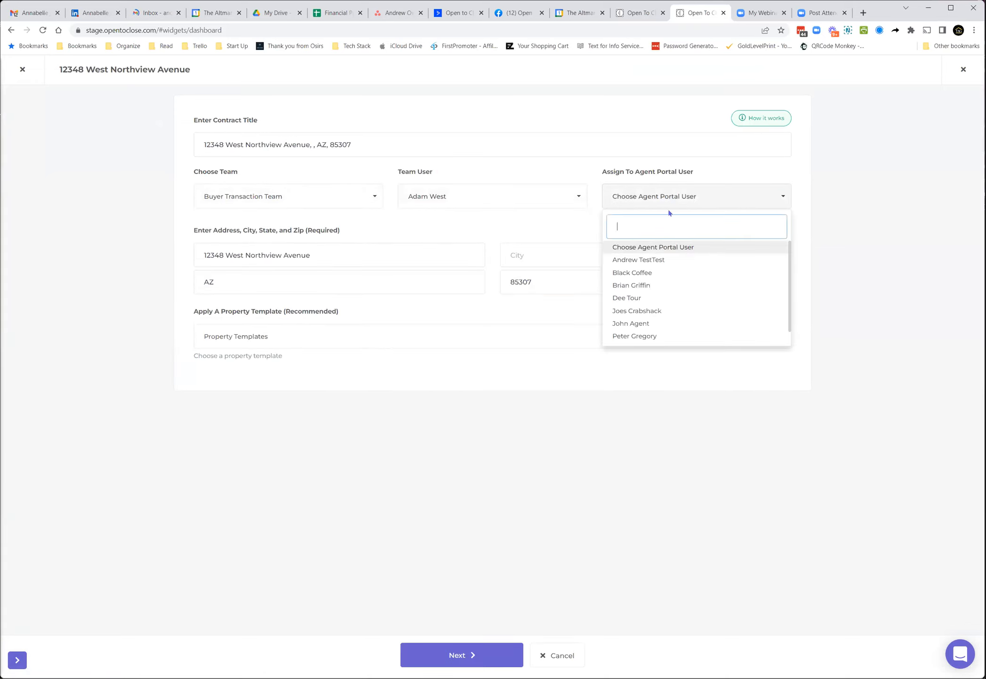
left_click(642, 260)
Step: Leave the property template unselected and continue to the property details form
left_click(280, 341)
left_click(280, 340)
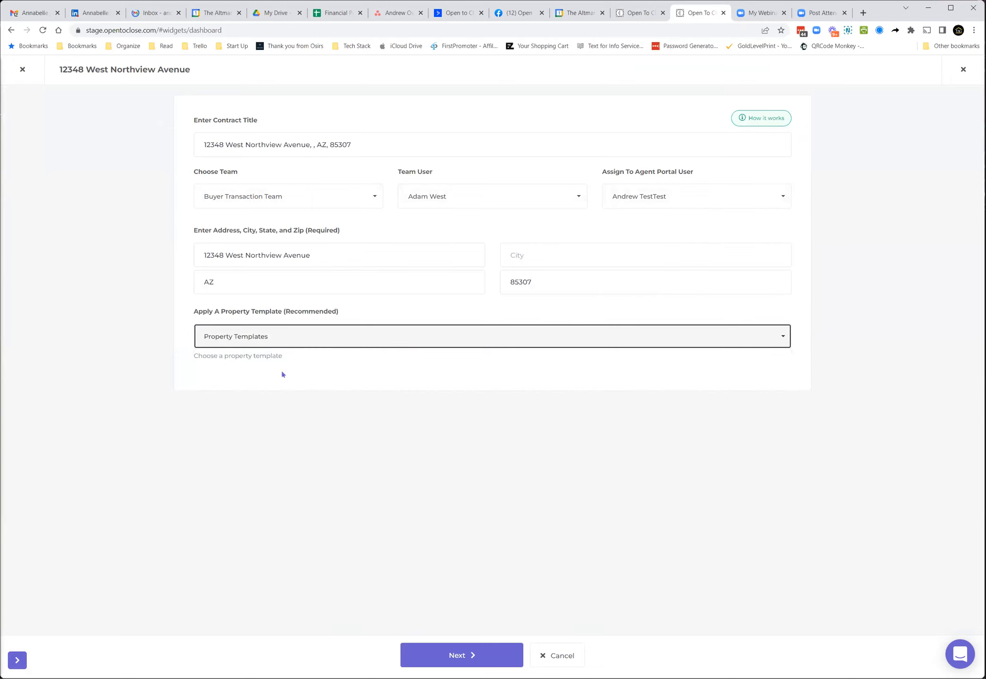
left_click(462, 658)
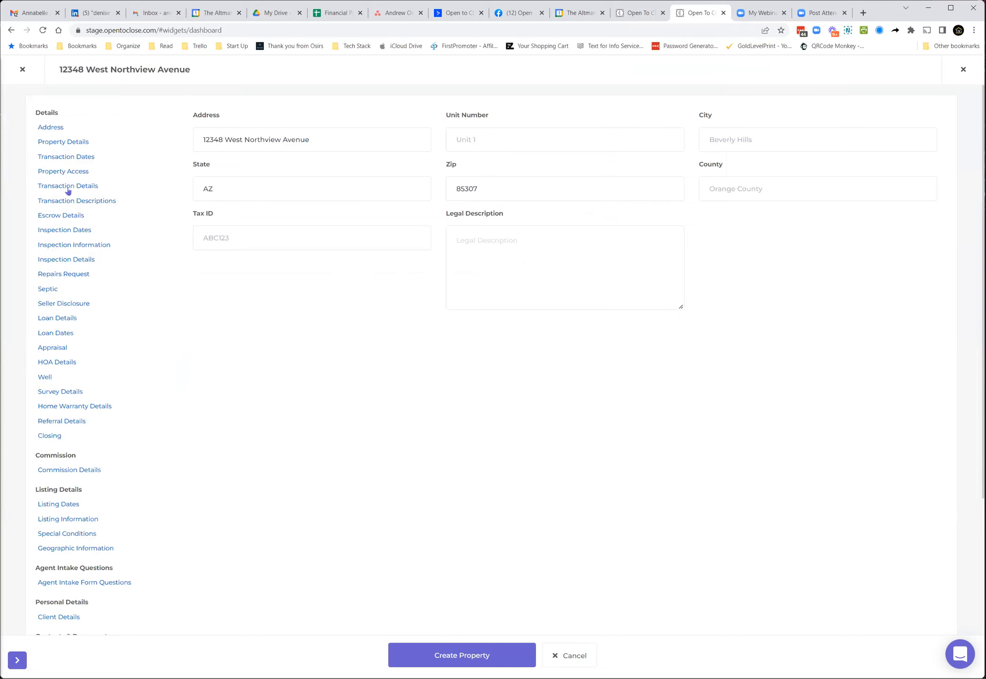
Step: View the Transaction Descriptions fields and close the new property form
left_click(70, 202)
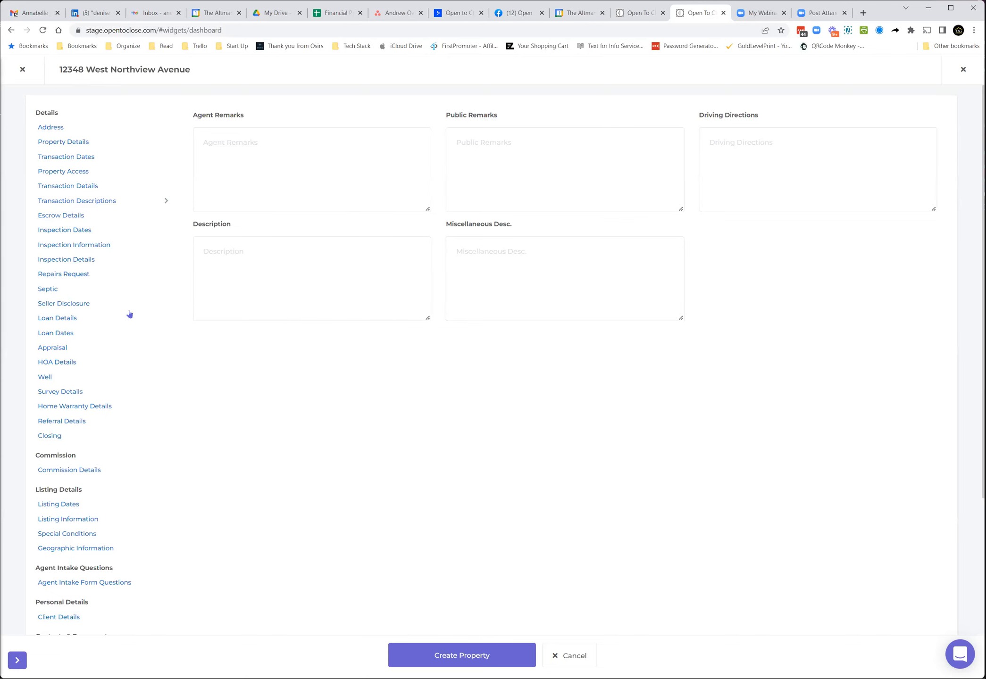
left_click(22, 69)
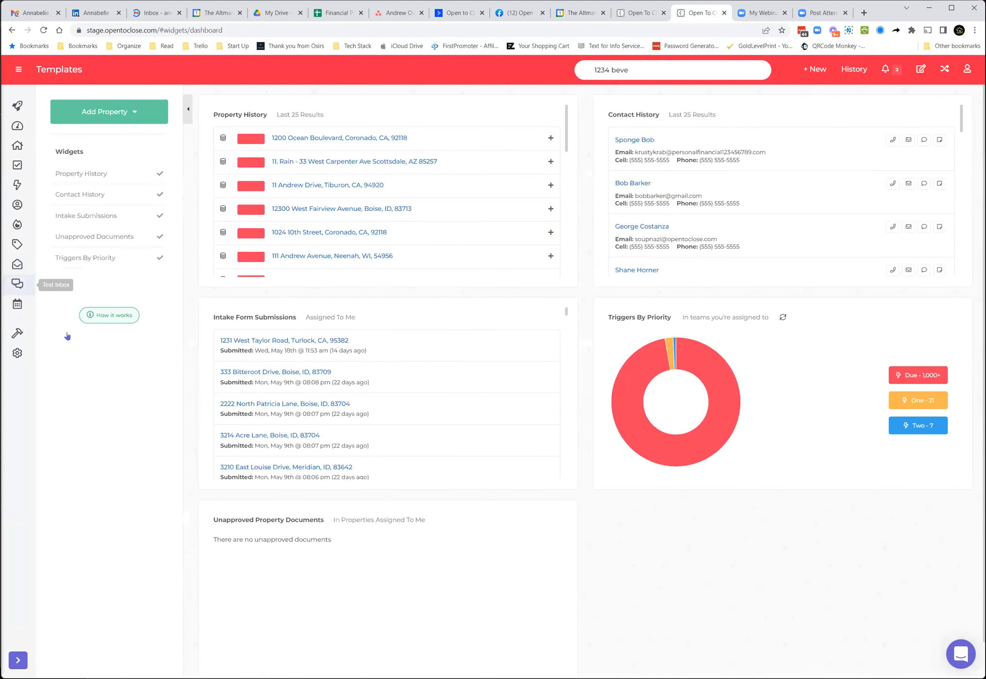
Step: Open the intake form templates and browse the list of templates
left_click(68, 239)
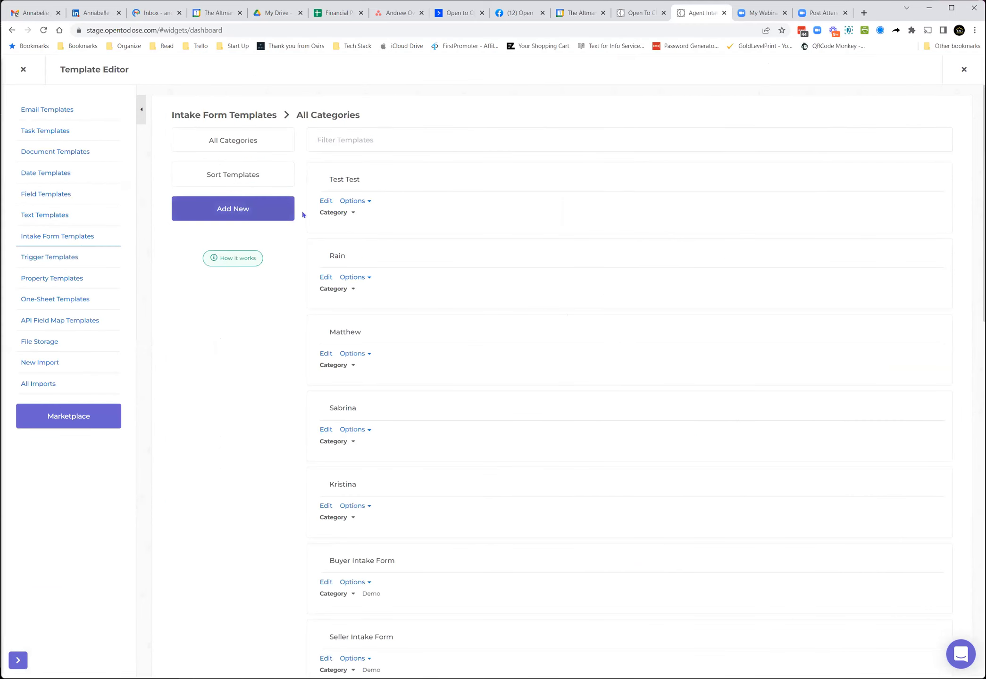
scroll(317, 503, "down", 2)
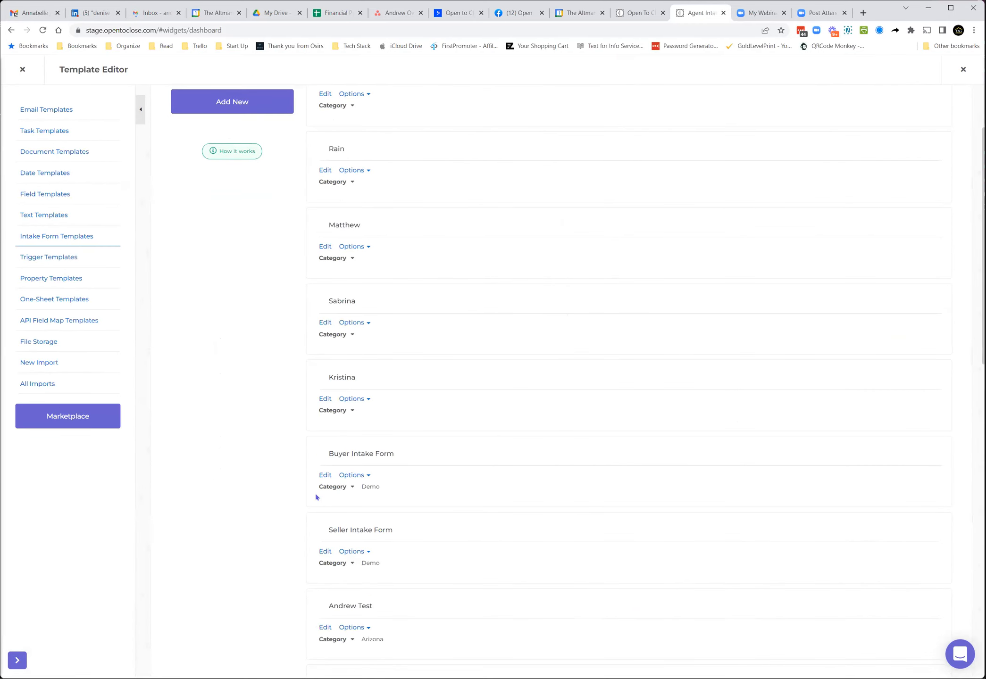
scroll(316, 497, "down", 8)
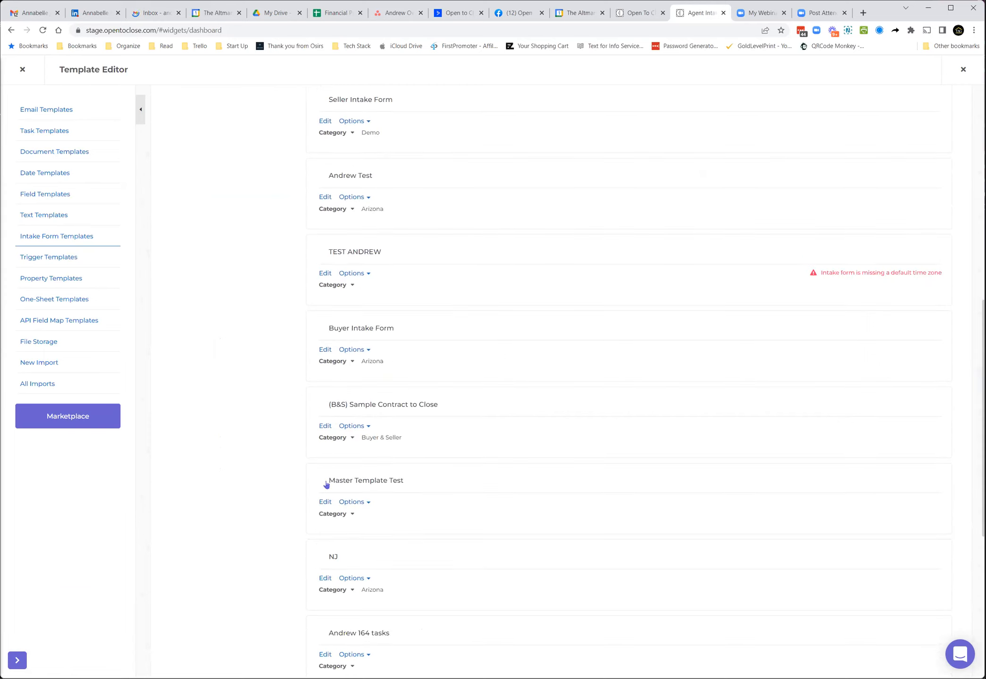
Step: Open the (B&S) Sample Contract to Close intake template, then the actions of its Contract Client Type = Seller form condition
scroll(326, 485, "down", 2)
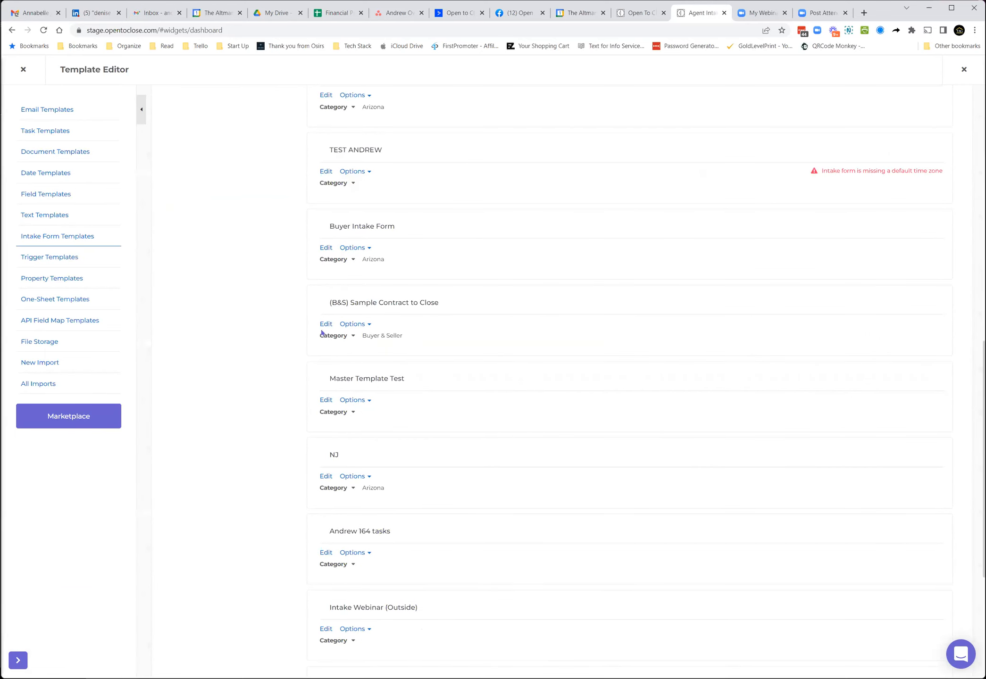
left_click(326, 323)
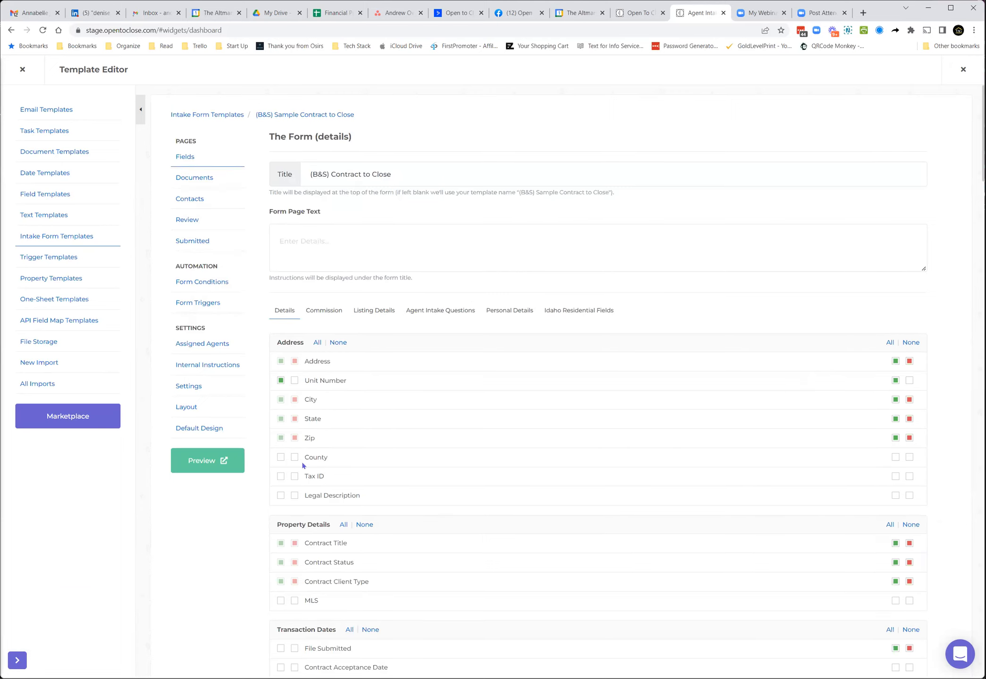
scroll(303, 465, "down", 4)
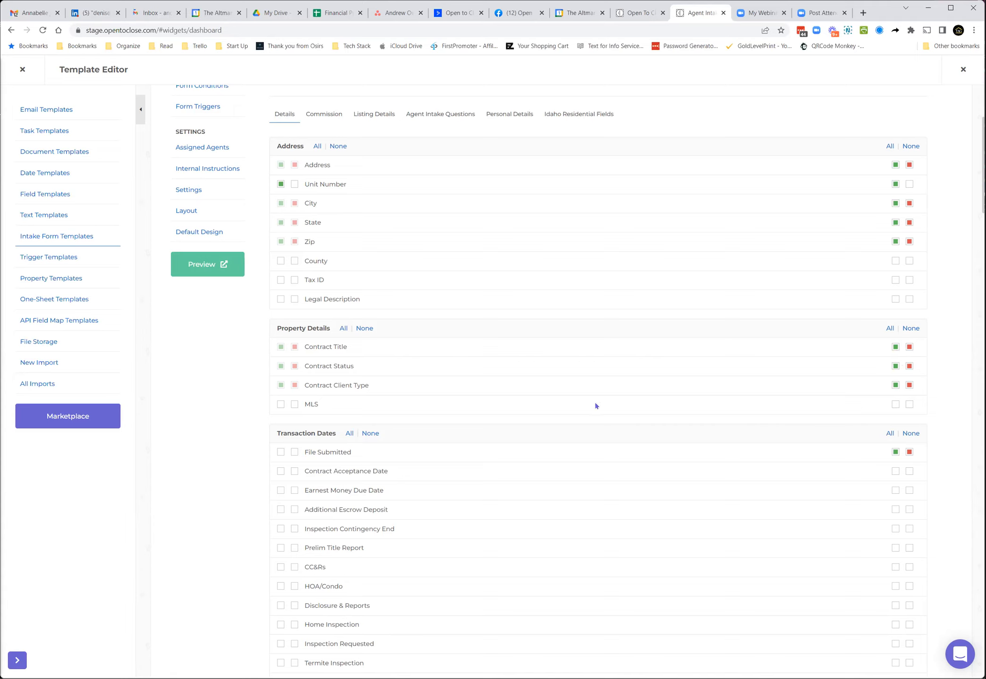
scroll(335, 308, "up", 3)
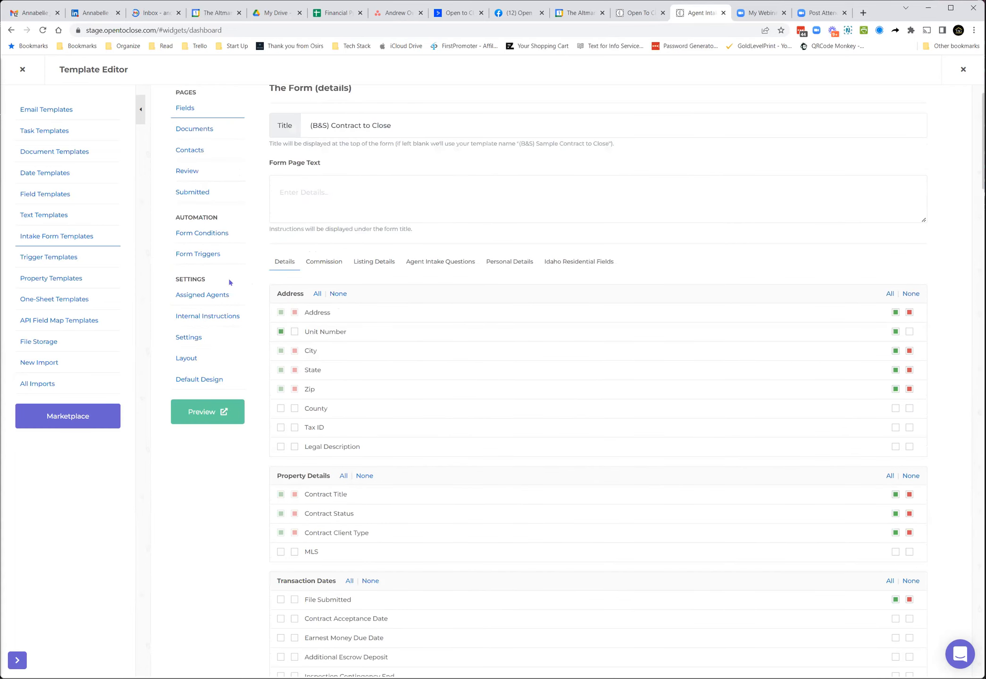
left_click(210, 234)
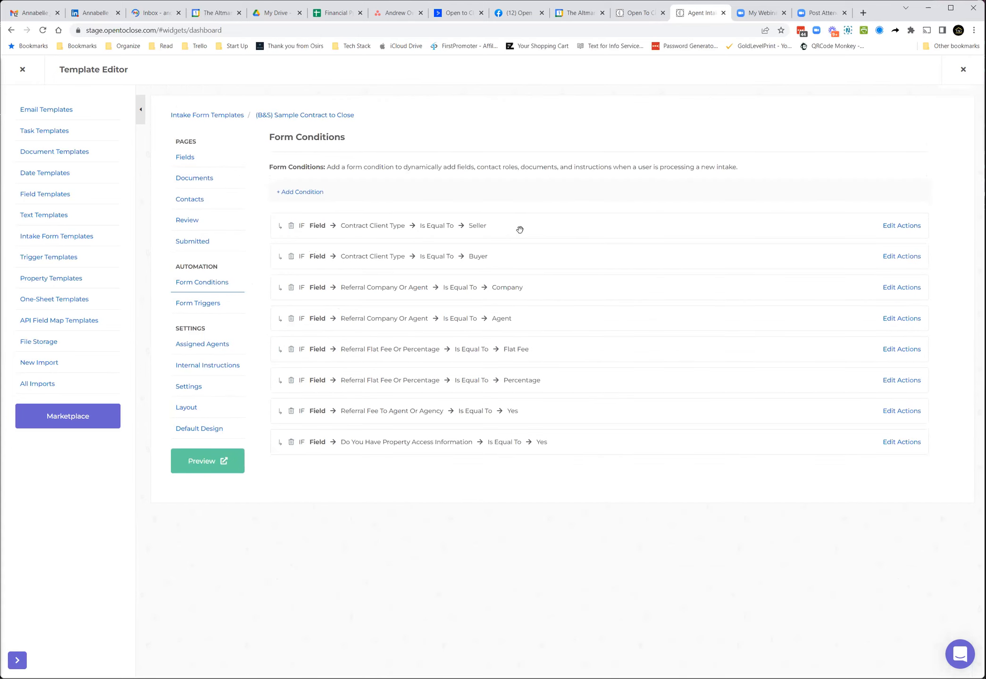
left_click(888, 226)
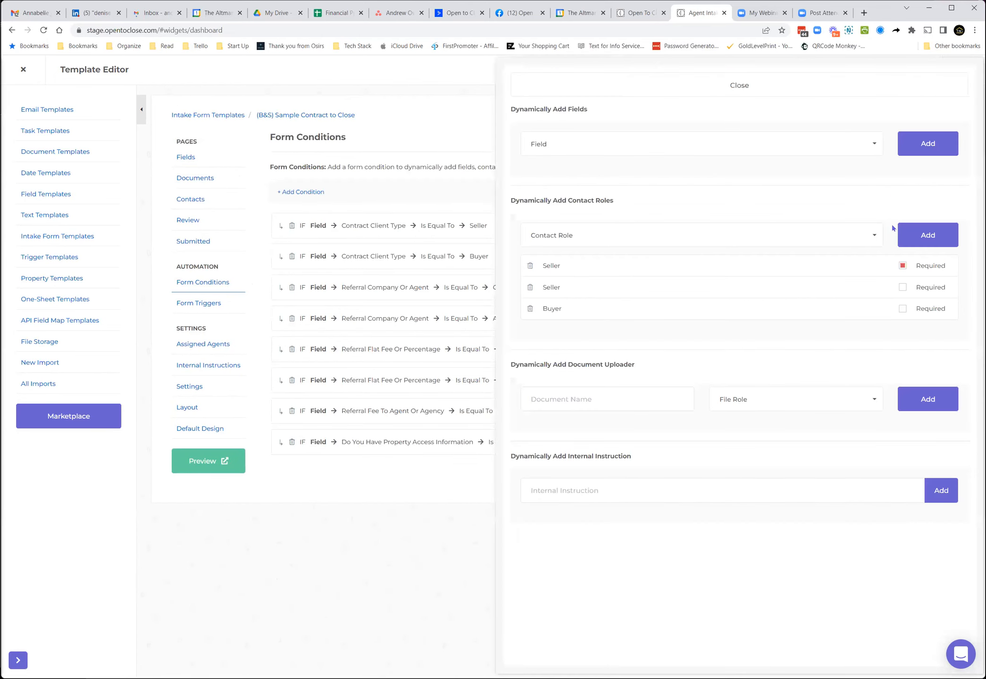
Step: Add Unit Number and City as dynamically added fields to the Seller condition, then delete both and close the actions panel
left_click(624, 153)
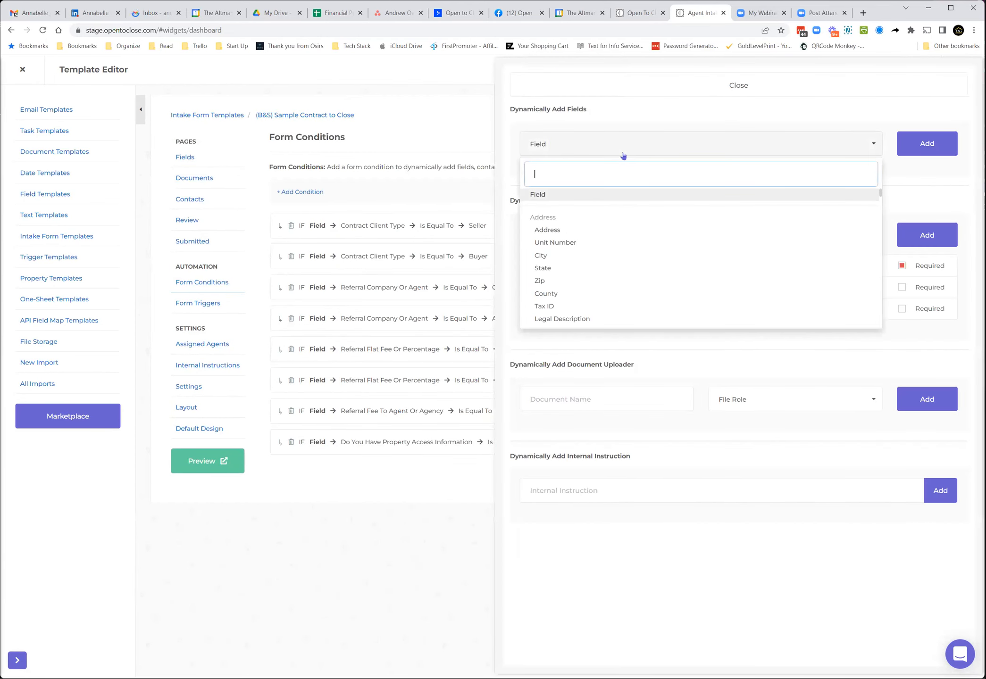
left_click(566, 246)
left_click(915, 144)
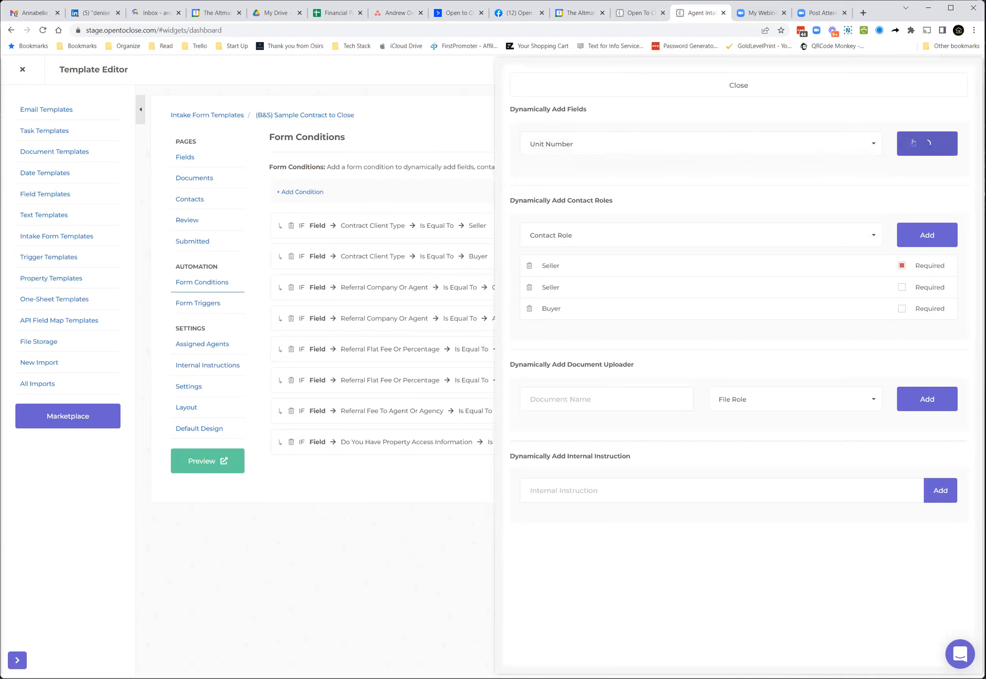
left_click(819, 149)
left_click(717, 257)
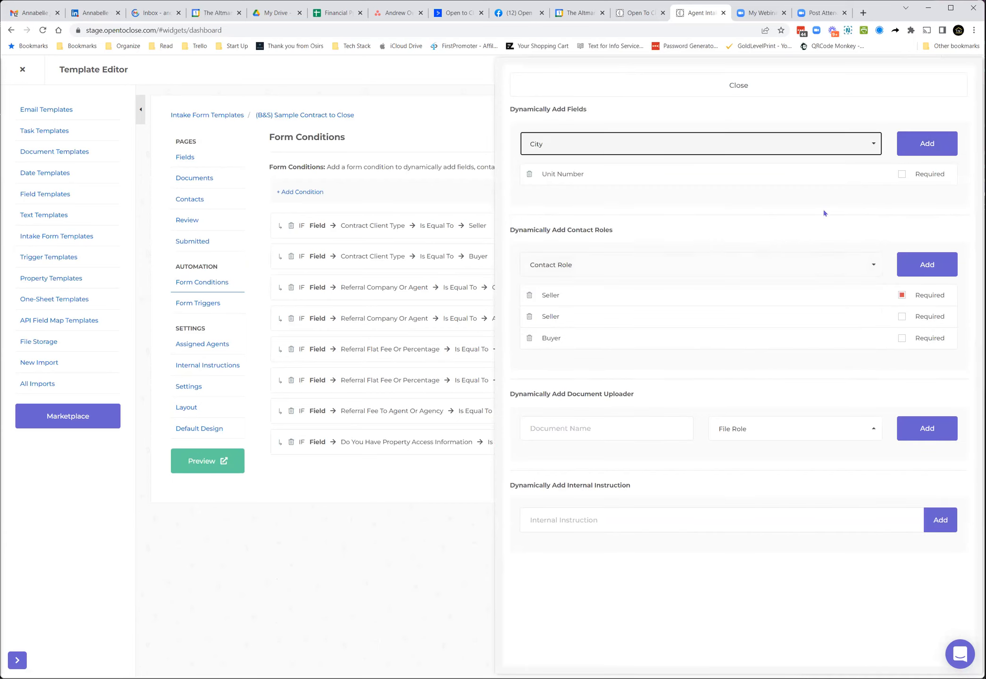
left_click(919, 142)
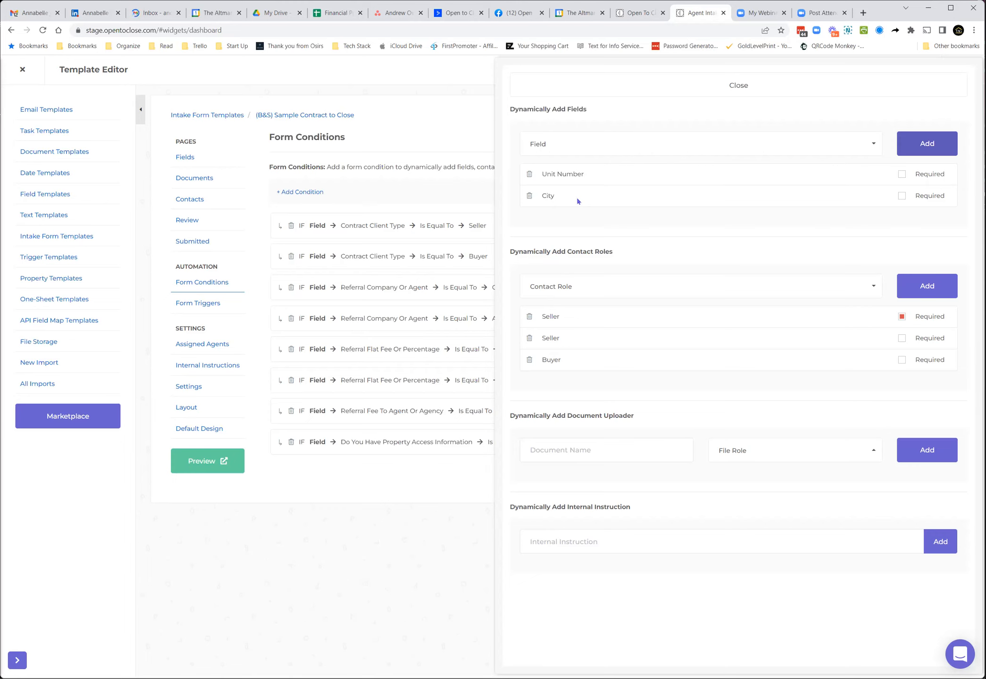
left_click(529, 196)
left_click(529, 174)
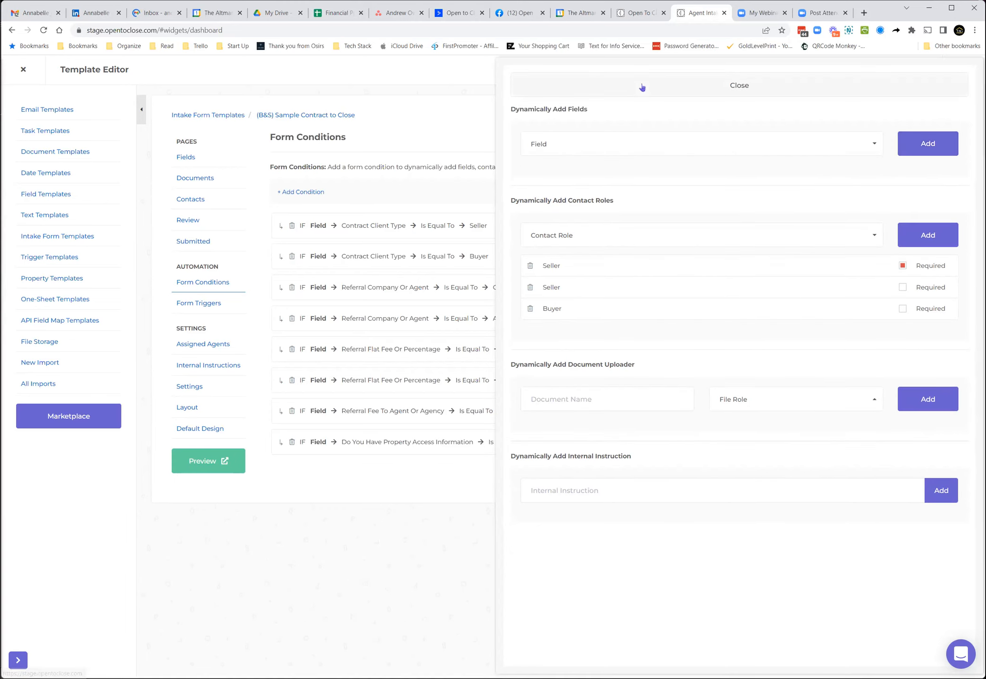
left_click(640, 87)
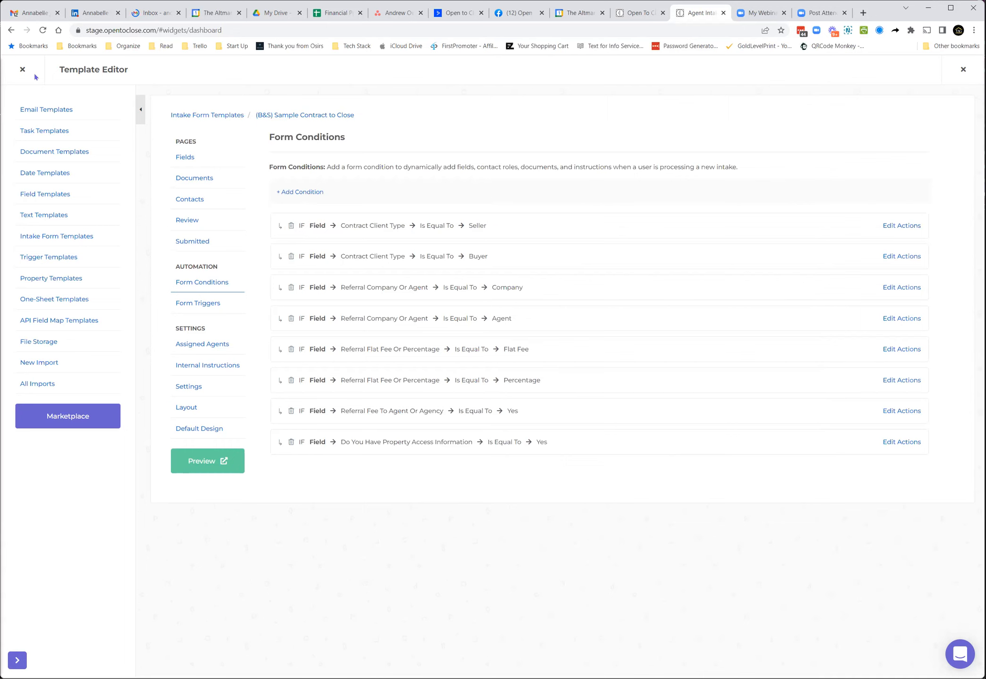
Step: Close the template editor and start processing the Buyer Intake Form from the Add Property intake form list
left_click(19, 69)
left_click(101, 112)
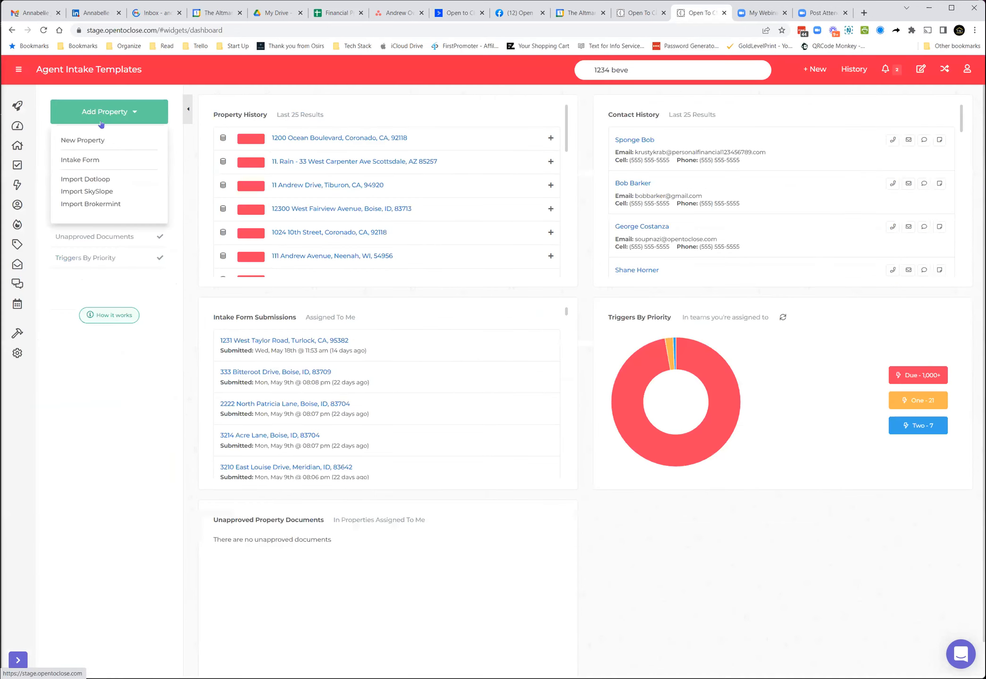
left_click(81, 160)
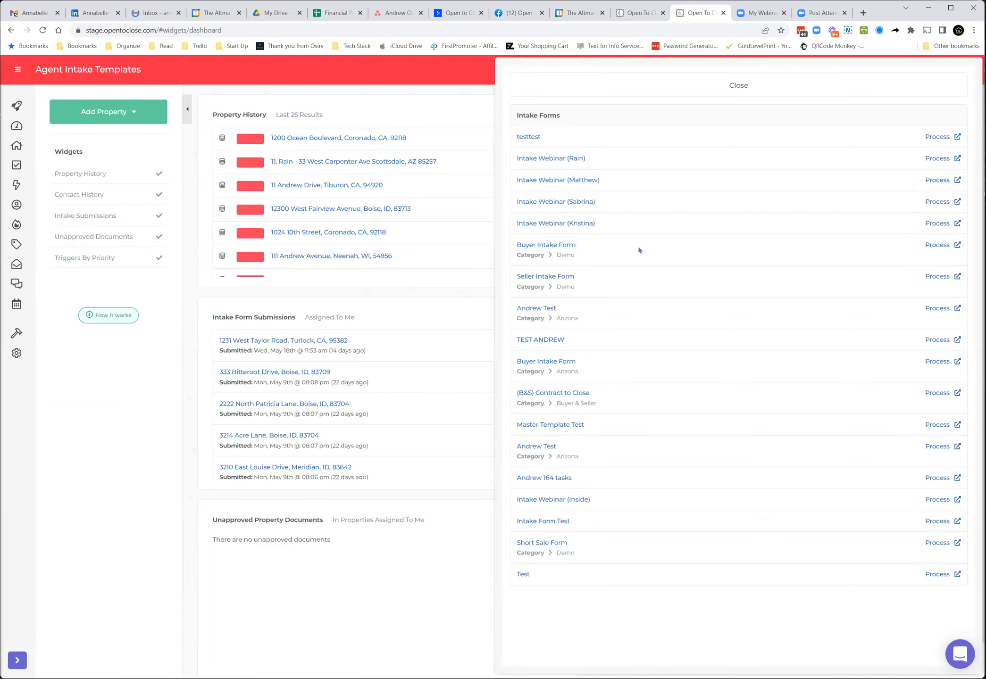
left_click(938, 245)
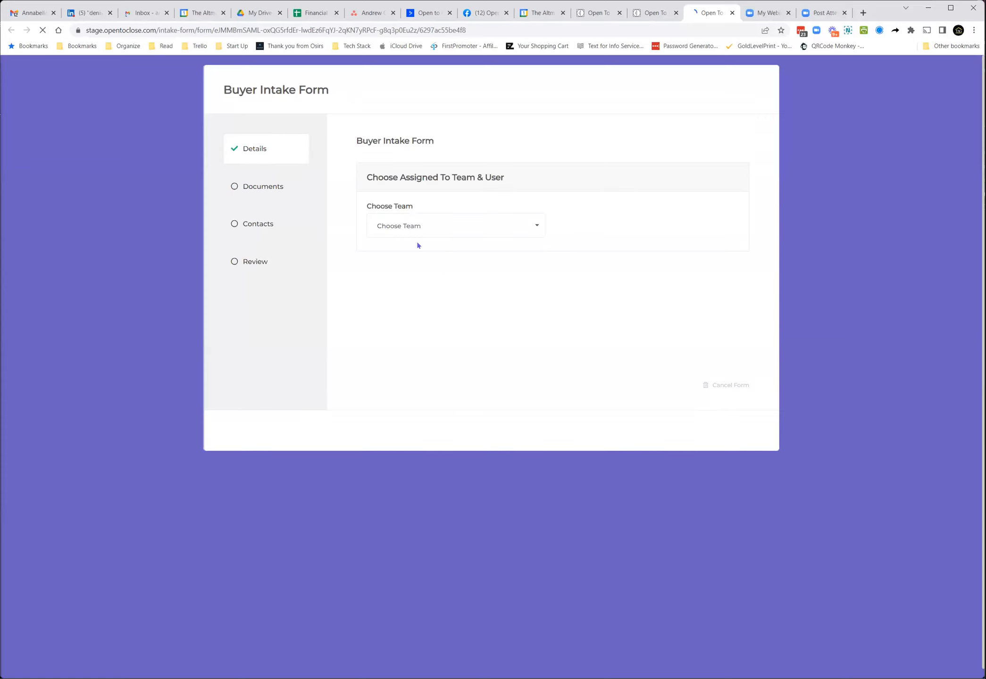
Step: Assign the intake to the 1 Person Team, a team user, and an agent
left_click(414, 228)
left_click(419, 294)
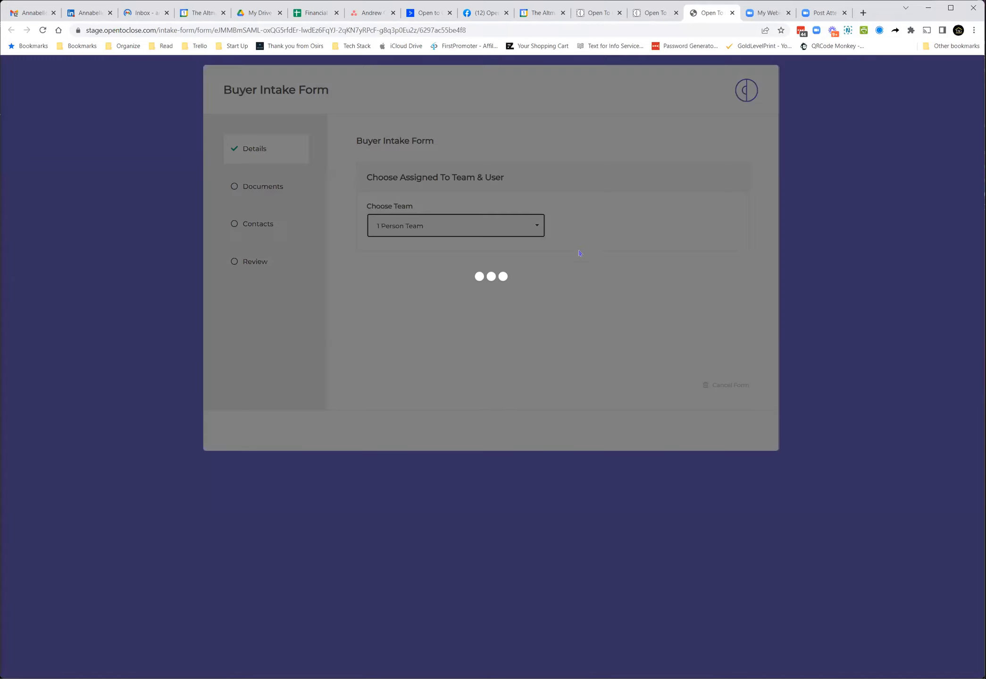
left_click(598, 237)
left_click(592, 288)
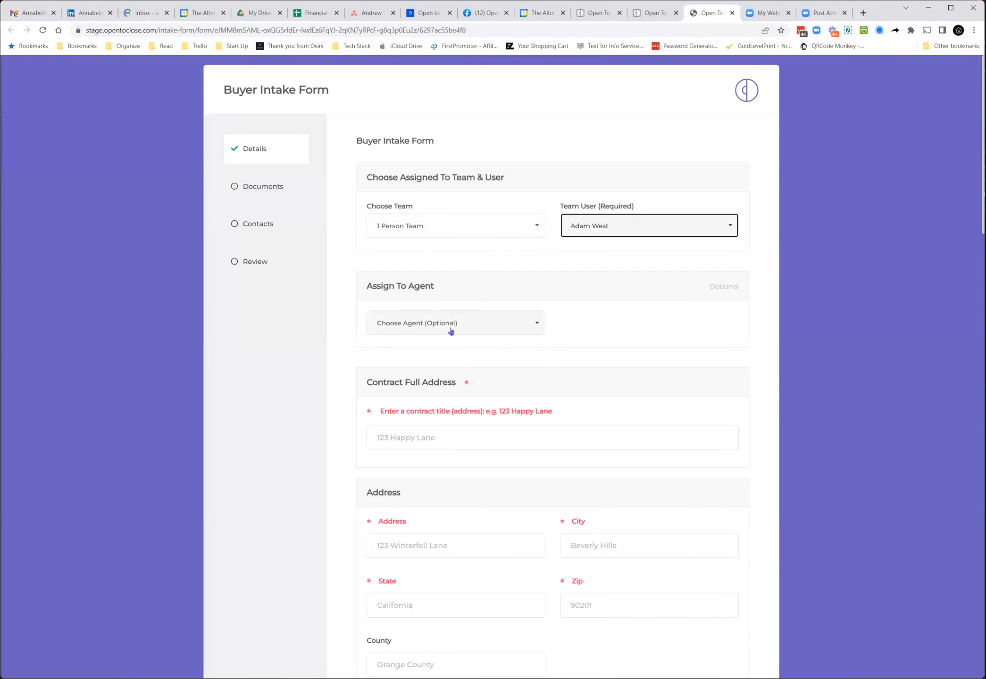
left_click(443, 326)
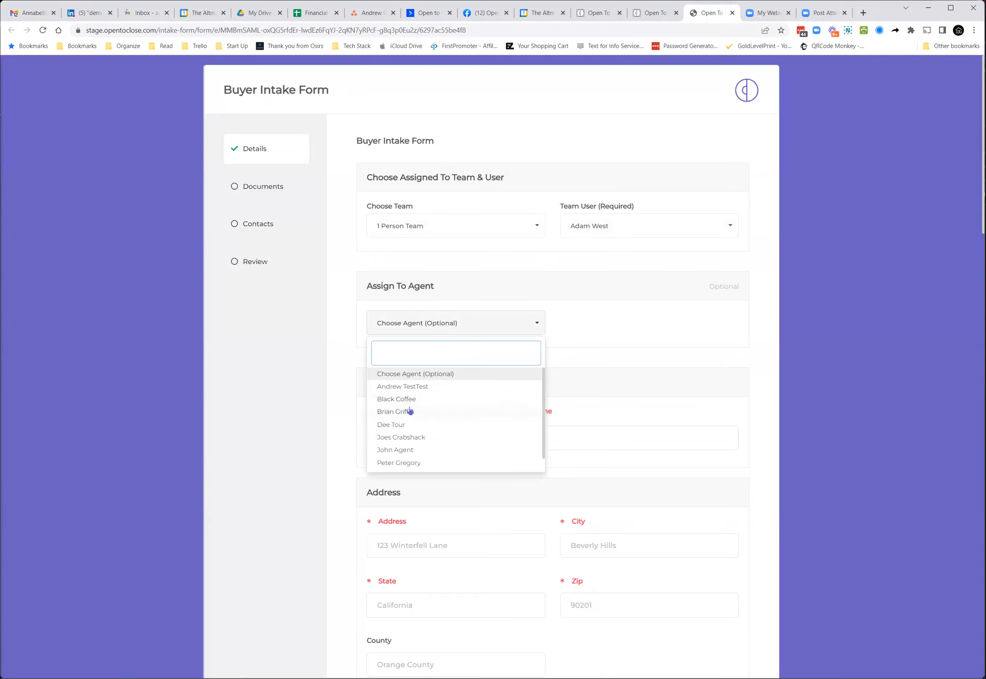
left_click(409, 411)
Step: Set the Listing Side Commission % on the intake form to 3
scroll(488, 367, "down", 10)
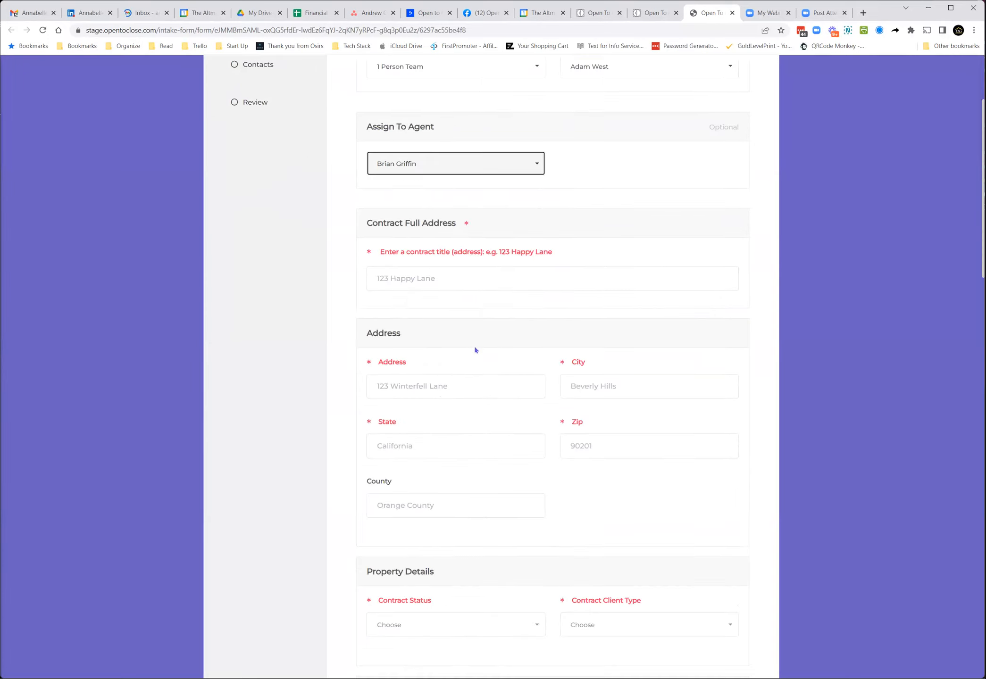
scroll(475, 350, "down", 3)
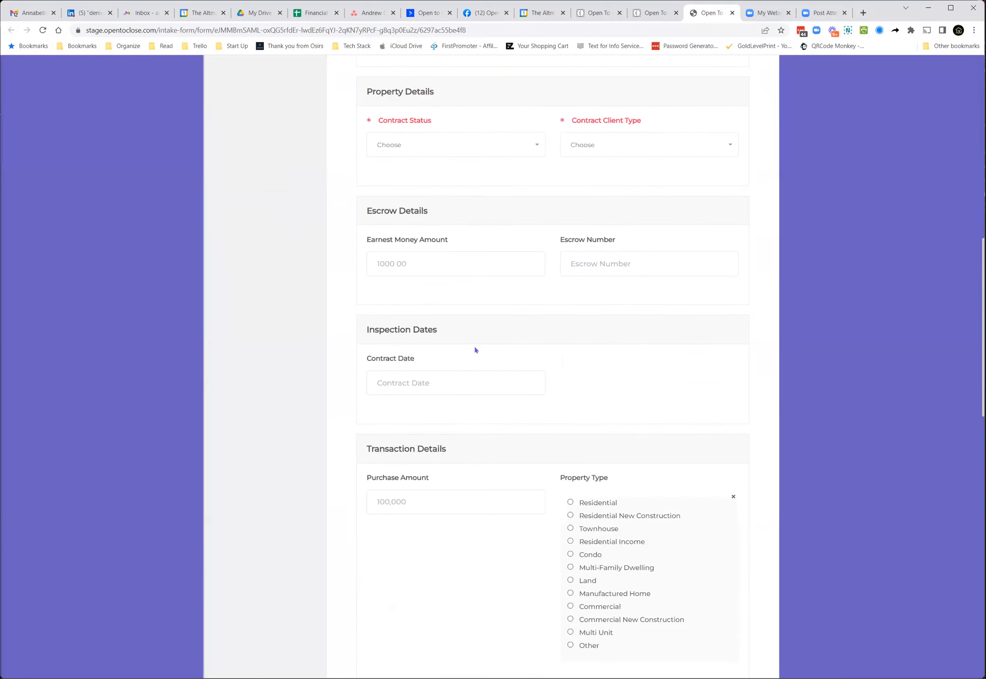
scroll(475, 350, "down", 6)
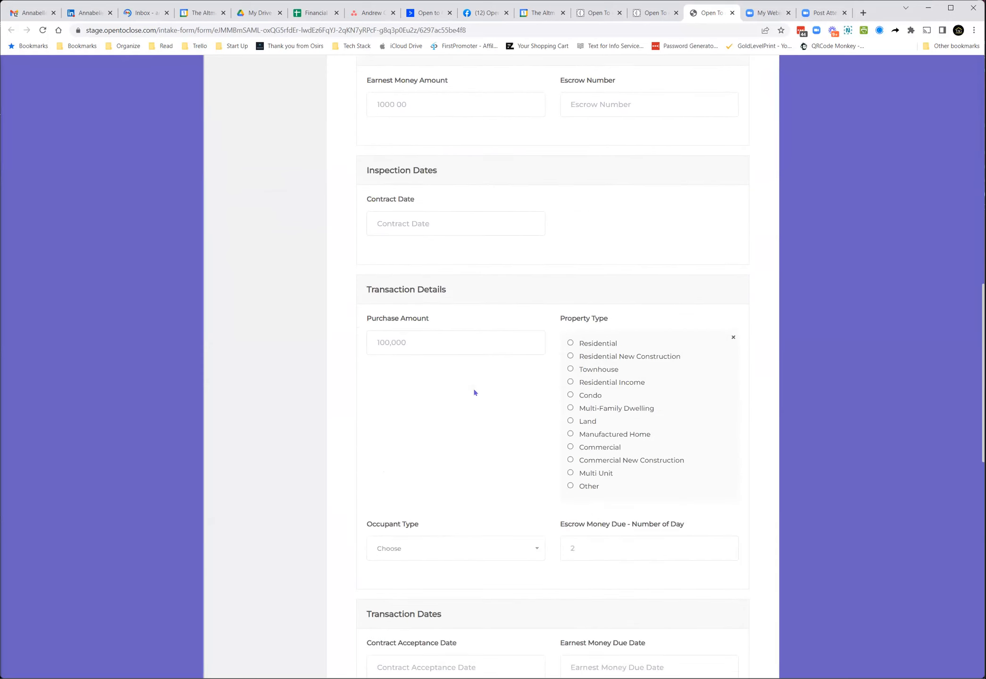
scroll(475, 391, "down", 13)
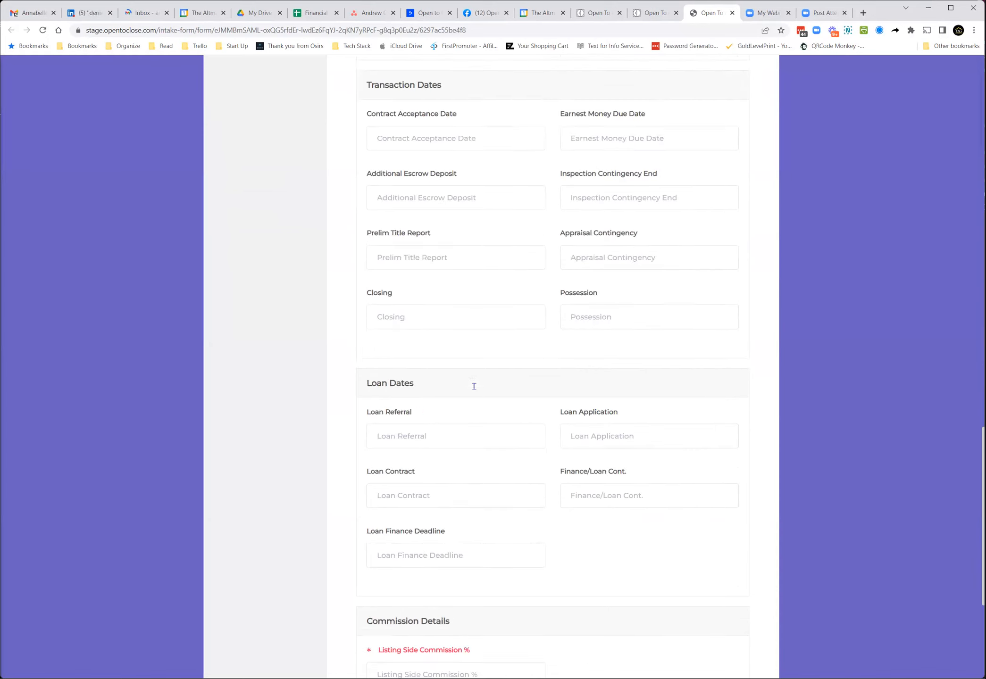
left_click(434, 448)
type("3")
key("Tab")
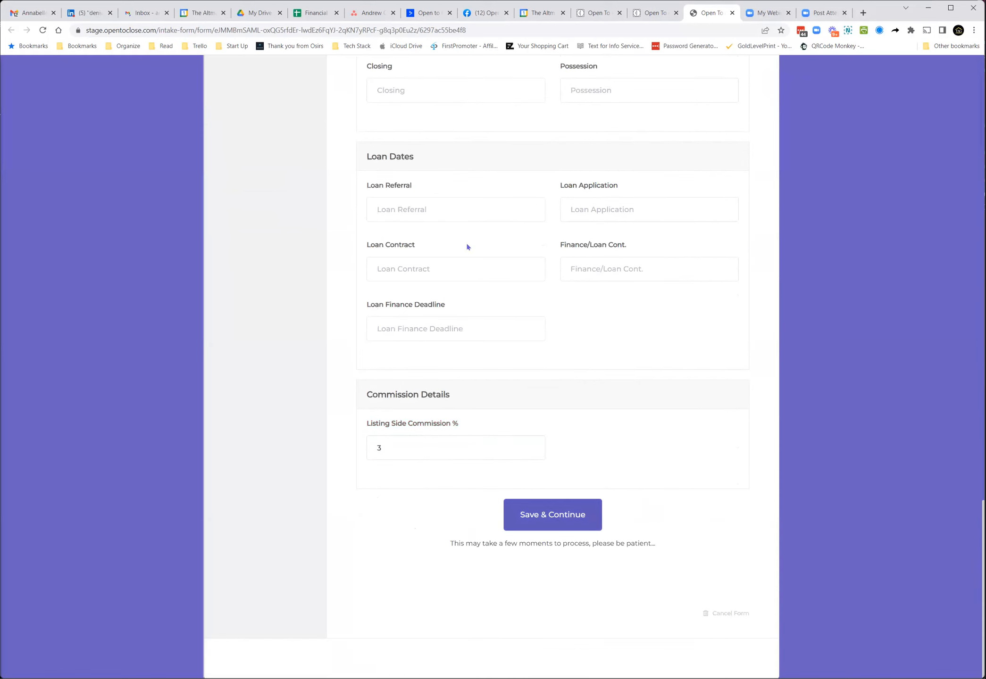
Step: Review the intake form's sections and return to the dashboard browser tab
scroll(467, 247, "up", 6)
scroll(465, 238, "up", 8)
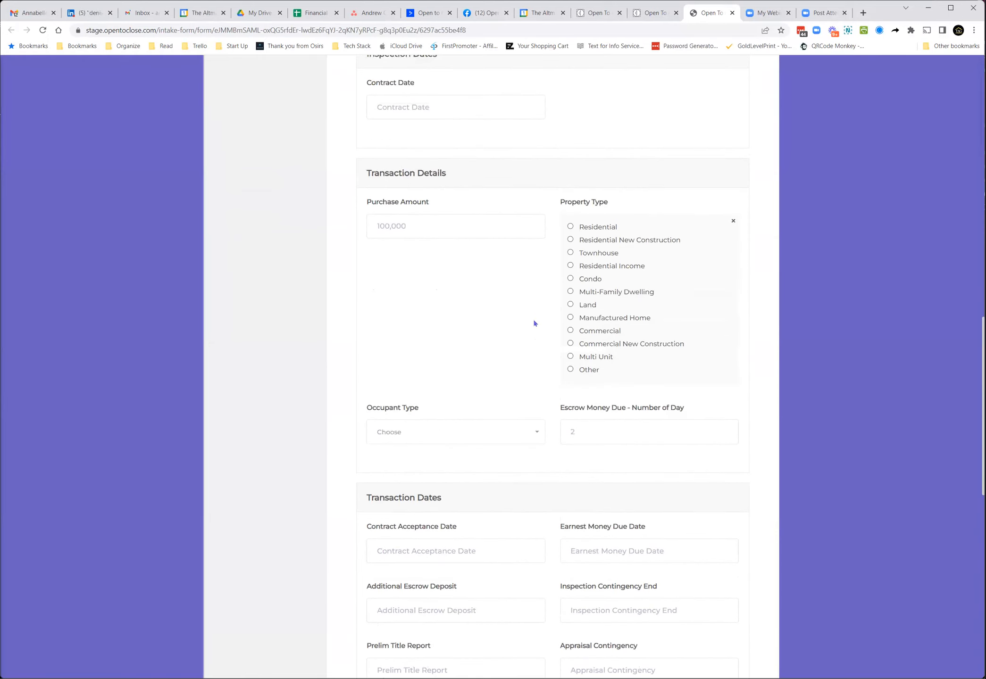
scroll(438, 245, "up", 4)
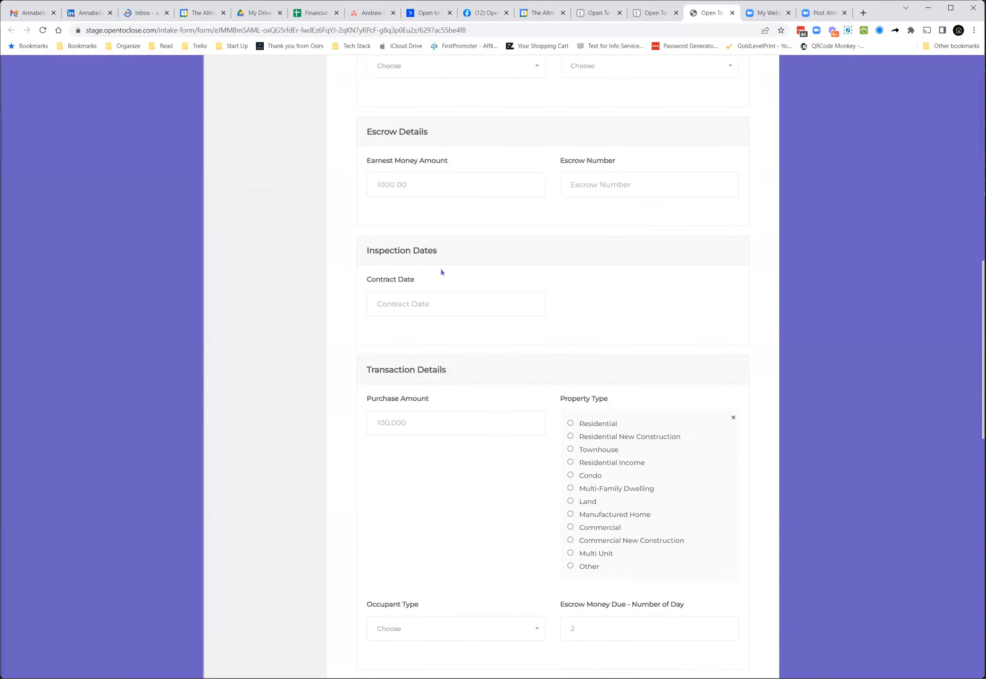
scroll(442, 332, "up", 2)
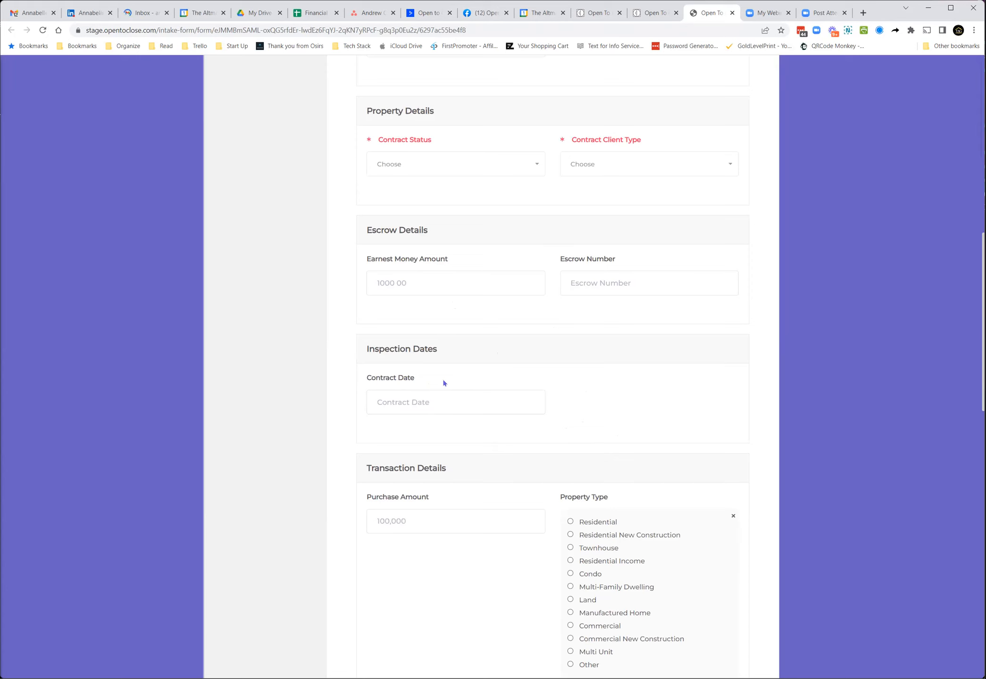
scroll(443, 383, "up", 12)
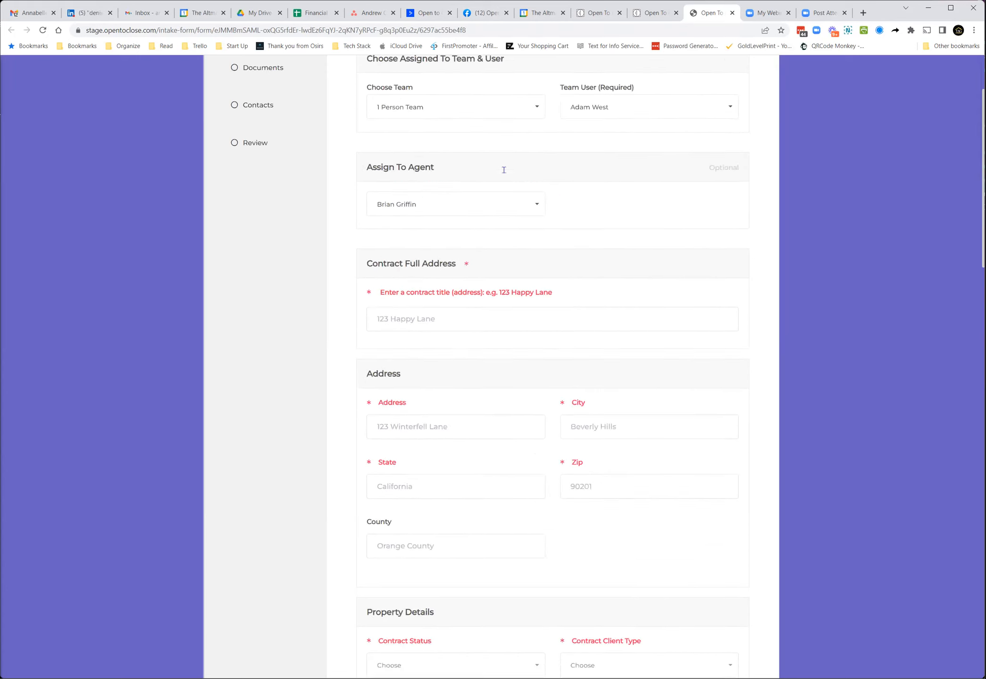
left_click(658, 13)
left_click(598, 13)
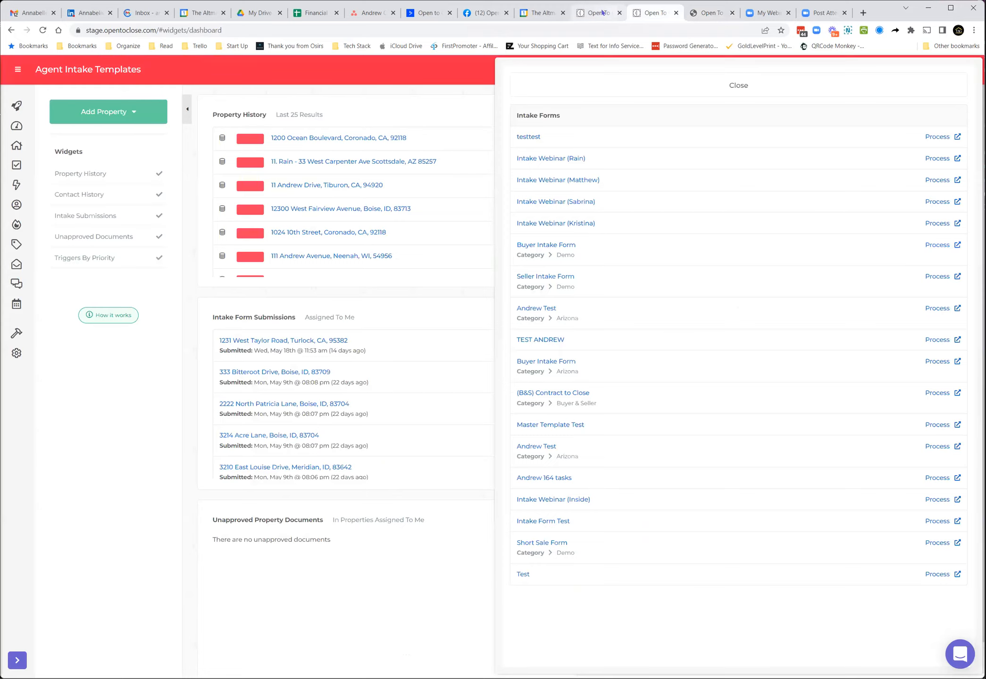
left_click(638, 16)
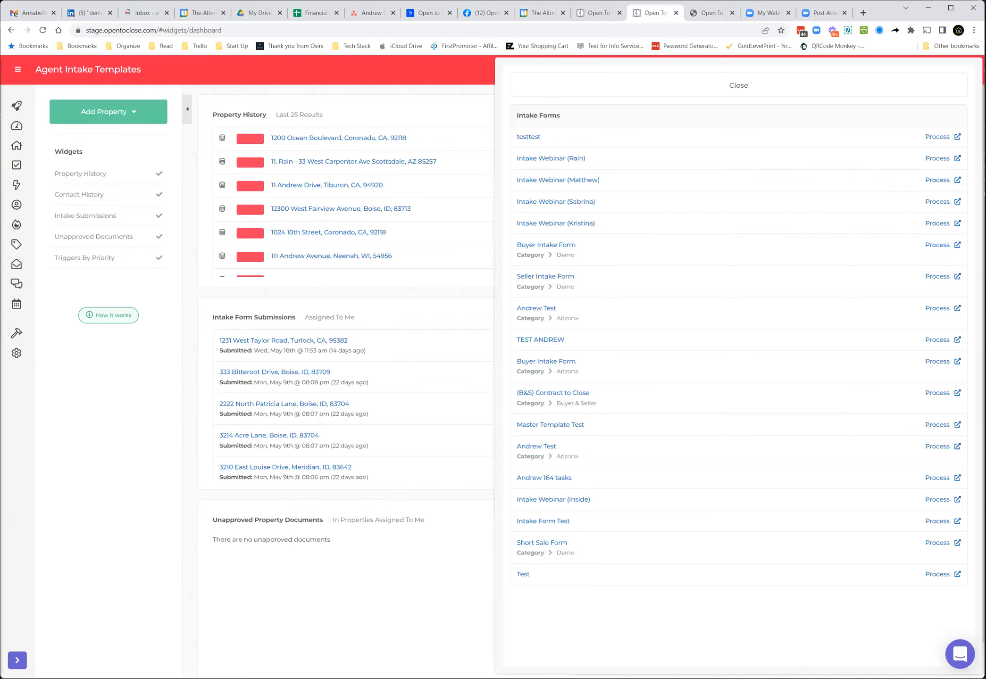
Step: Close the intake forms panel and search results, then open a contact's record from Contacts
left_click(843, 88)
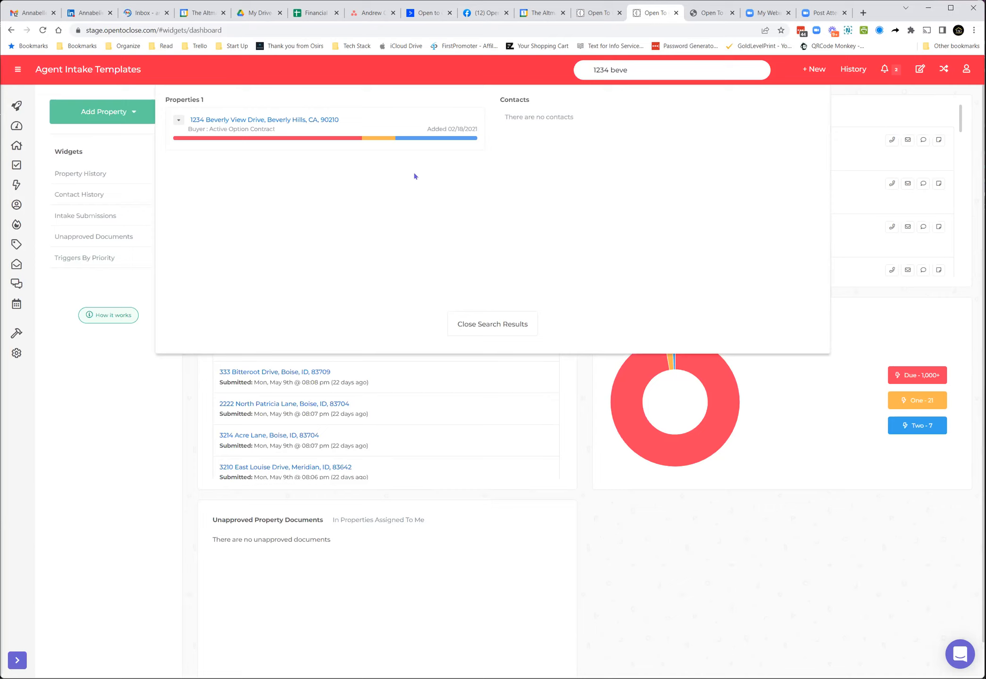
left_click(468, 316)
left_click(17, 204)
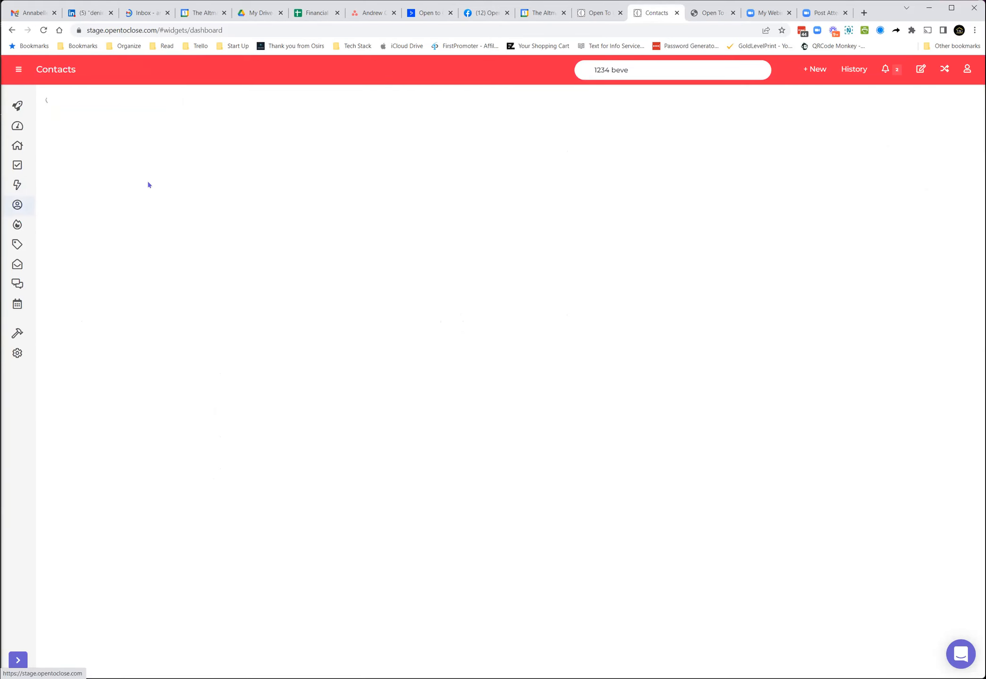
left_click(267, 184)
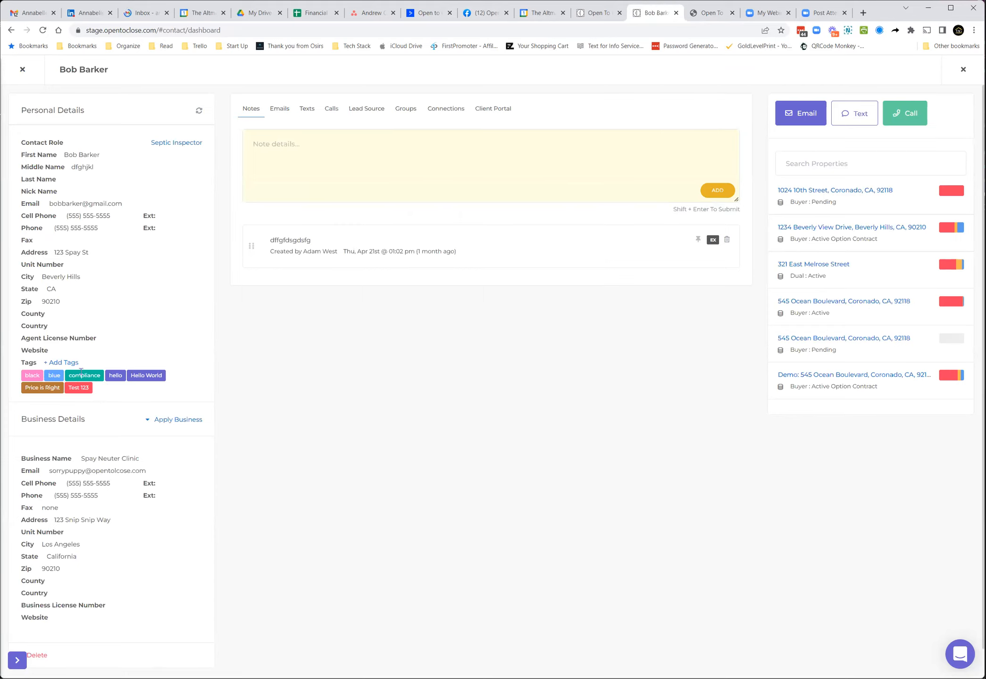
Step: Open the contact's tag picker and the Manage Tags list, then close it
left_click(65, 363)
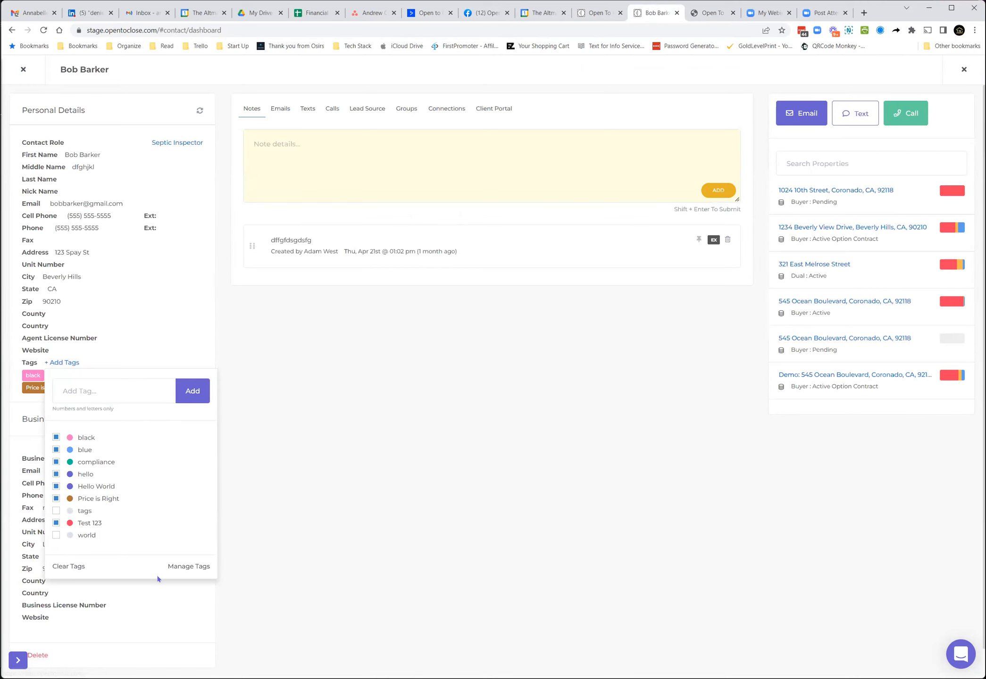
left_click(171, 567)
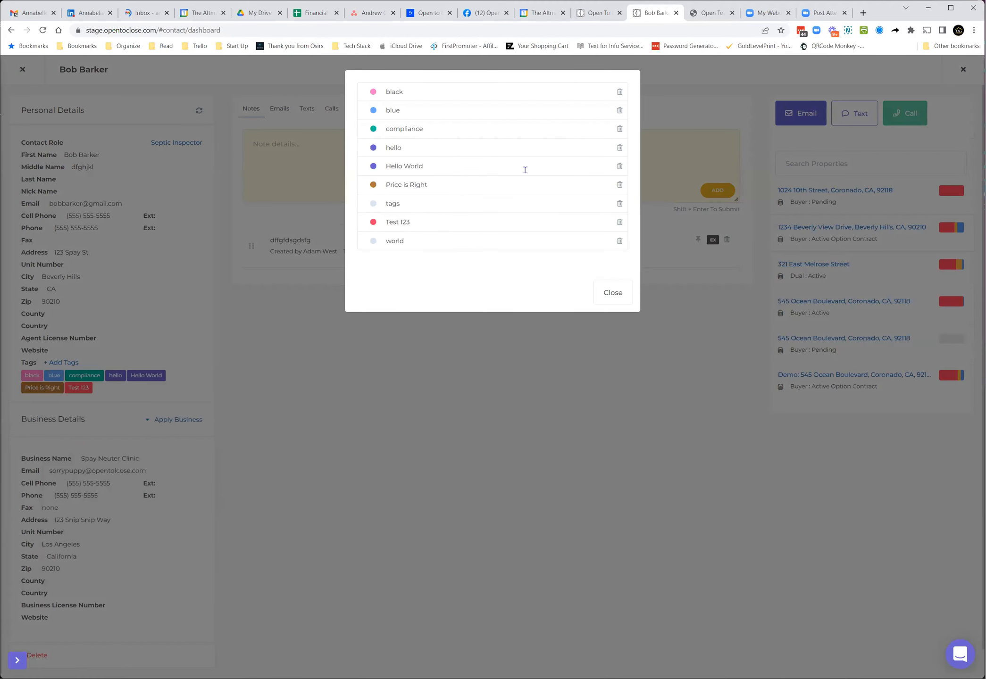
left_click(612, 295)
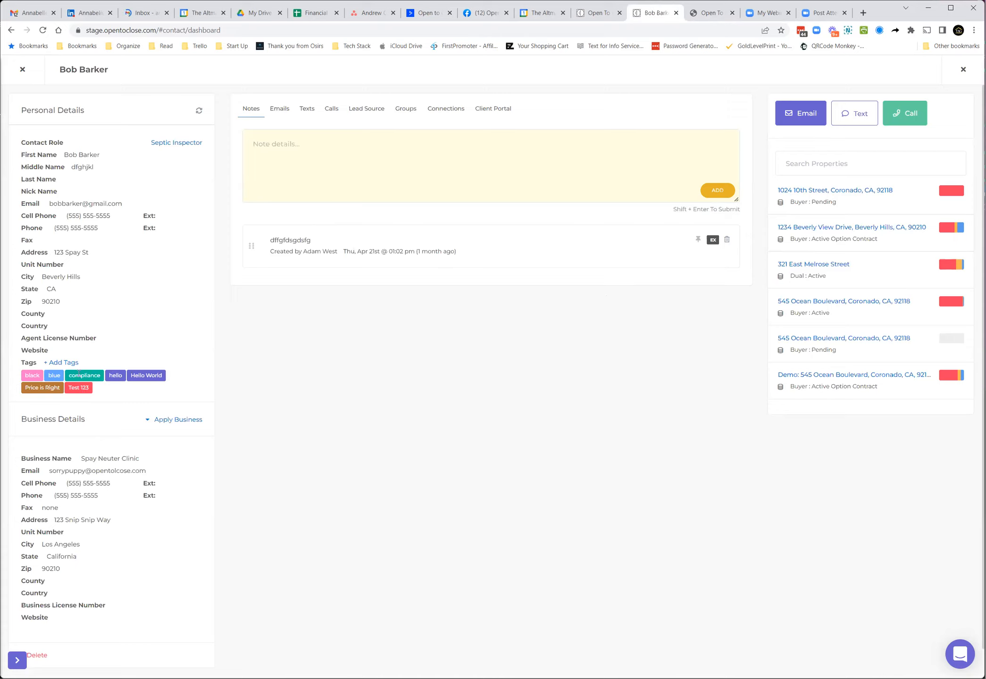
Step: Close the contact record and move through the Contacts and Properties lists back to the dashboard
left_click(23, 70)
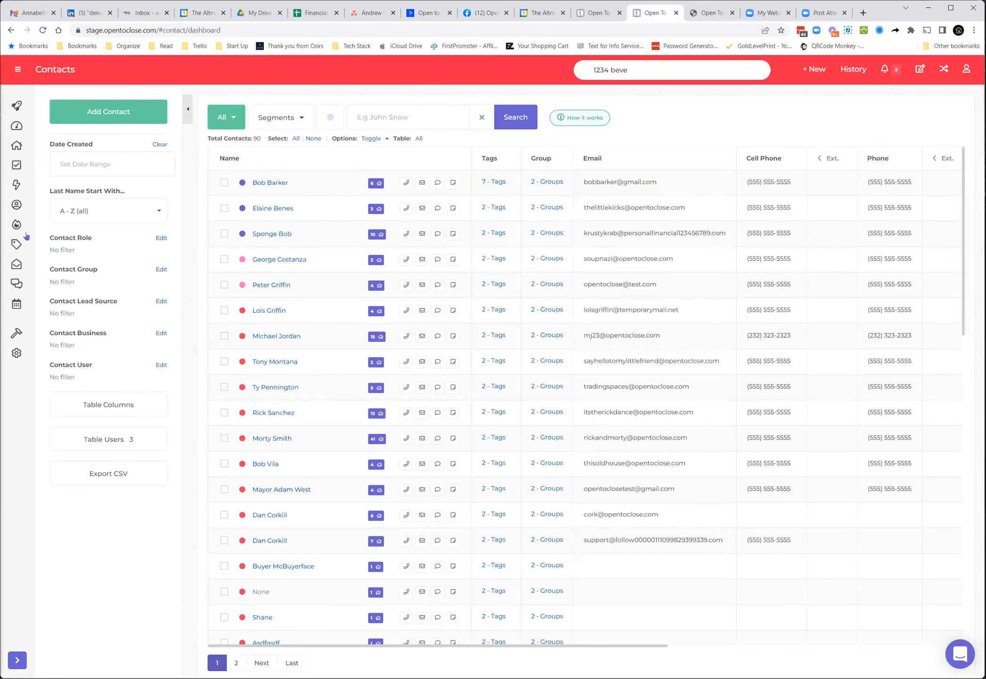
left_click(16, 146)
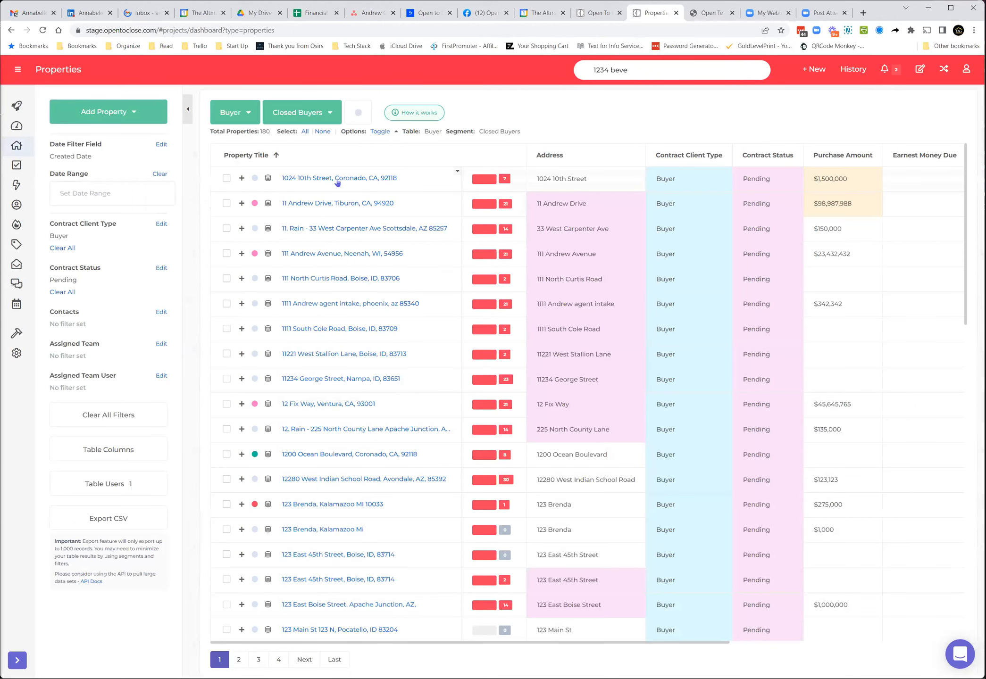
left_click(16, 126)
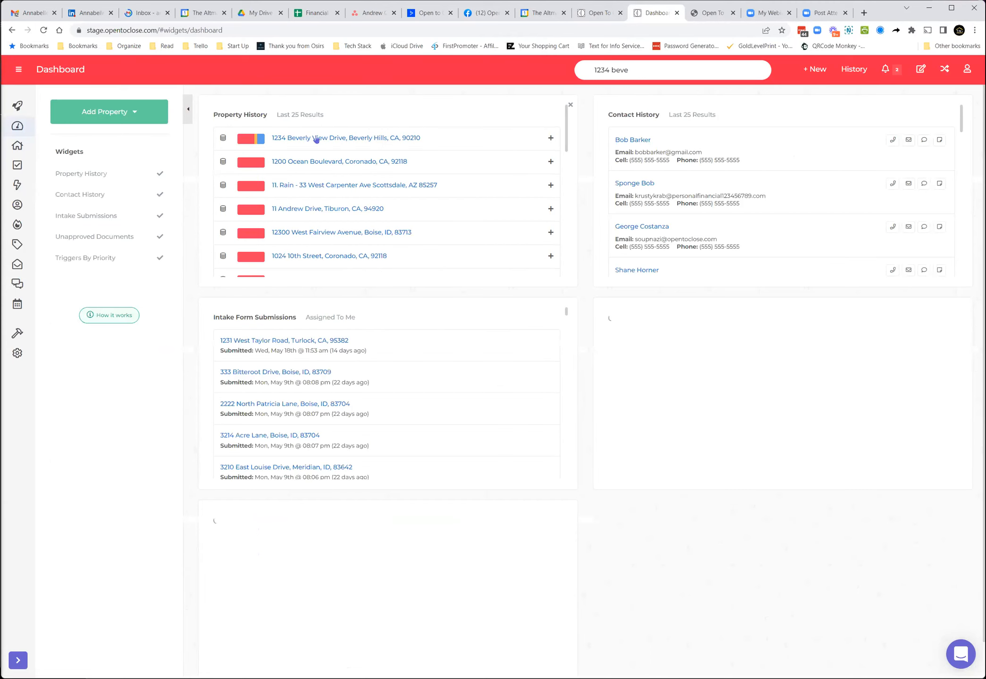
Step: Open 1234 Beverly View Drive's documents and inspect the Purchase Contract fe file's tag options, then close the file panel
left_click(316, 138)
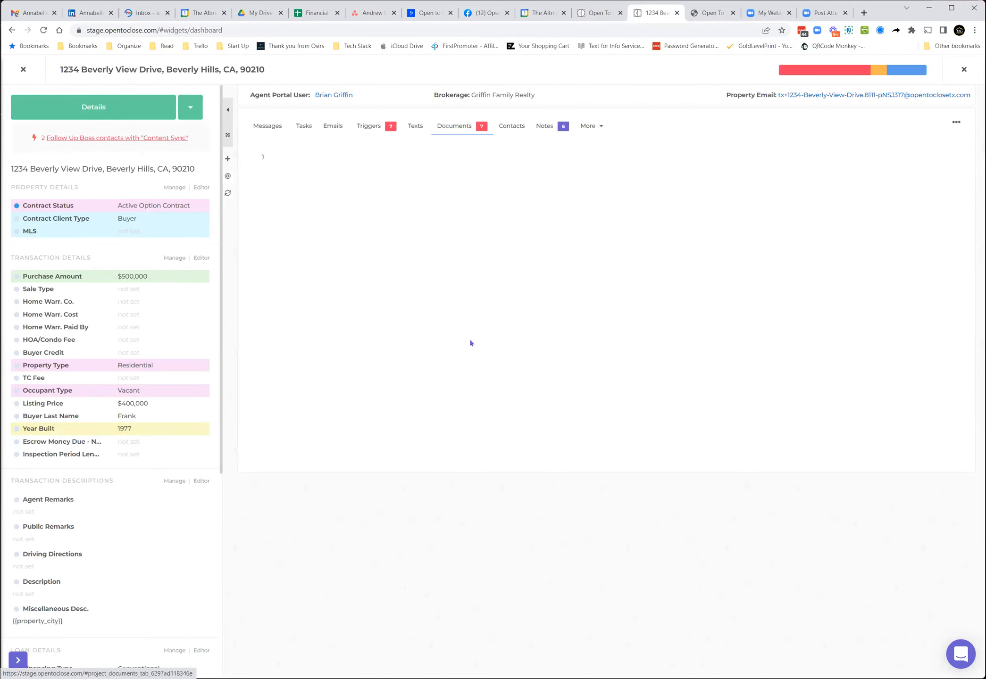
left_click(455, 126)
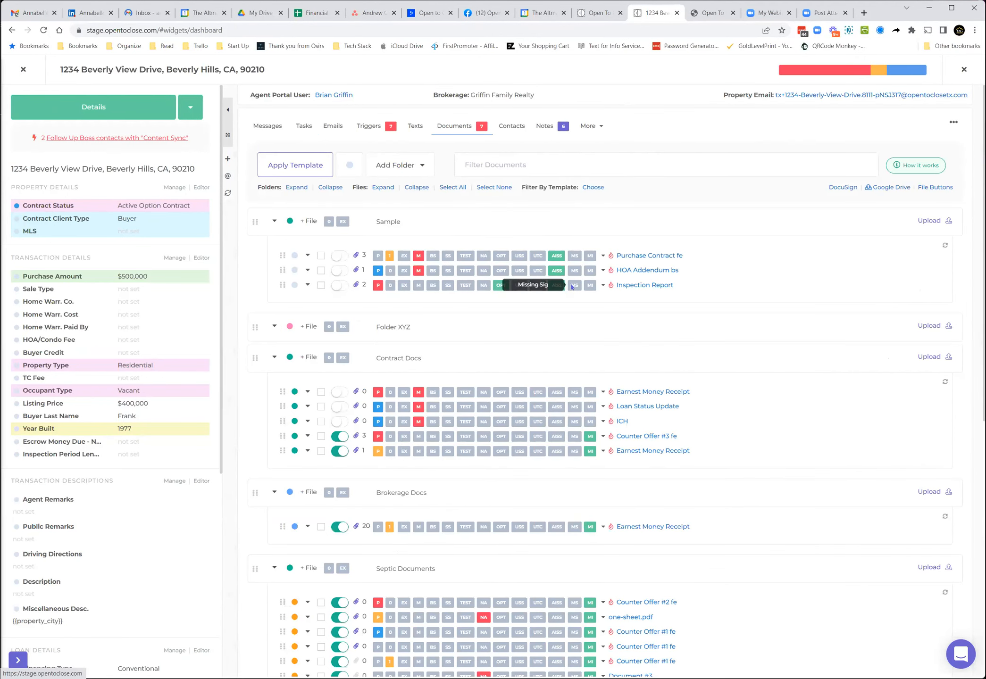
left_click(645, 260)
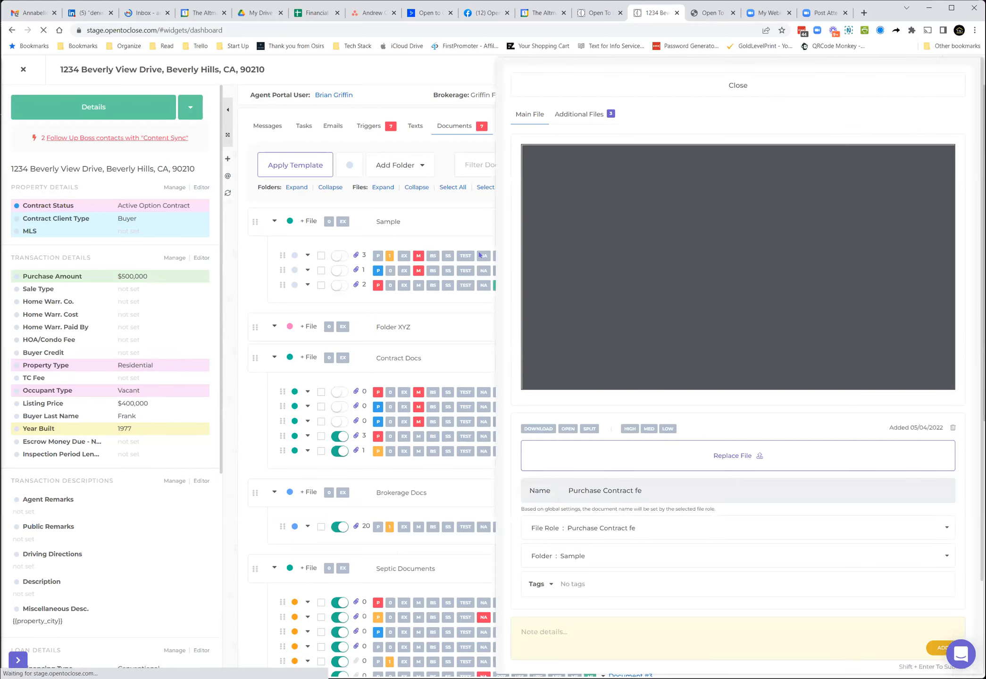
scroll(667, 469, "down", 2)
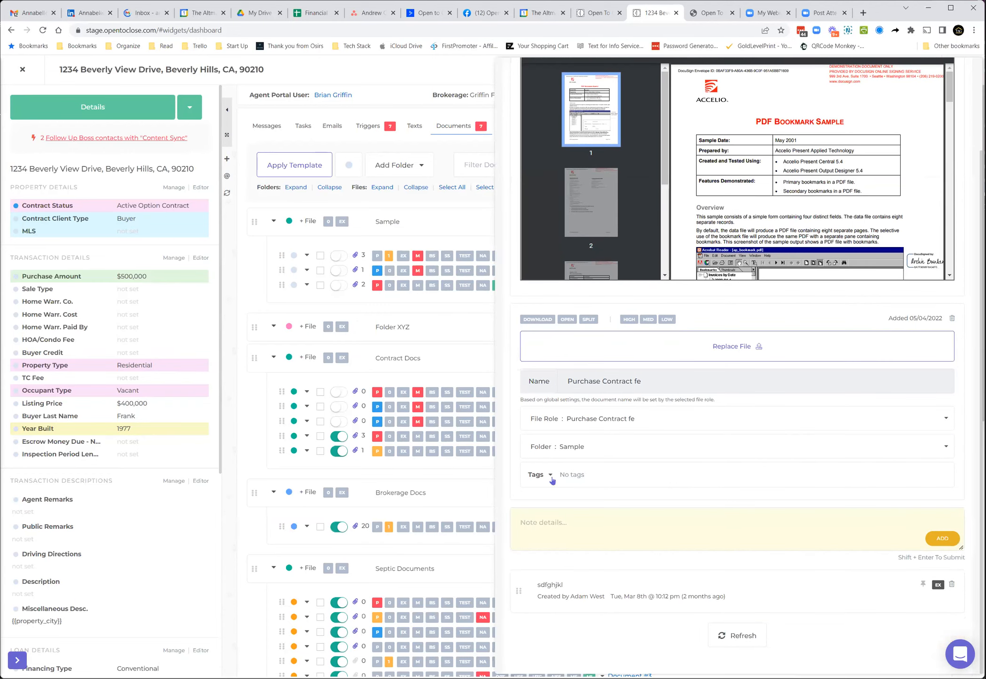
left_click(549, 478)
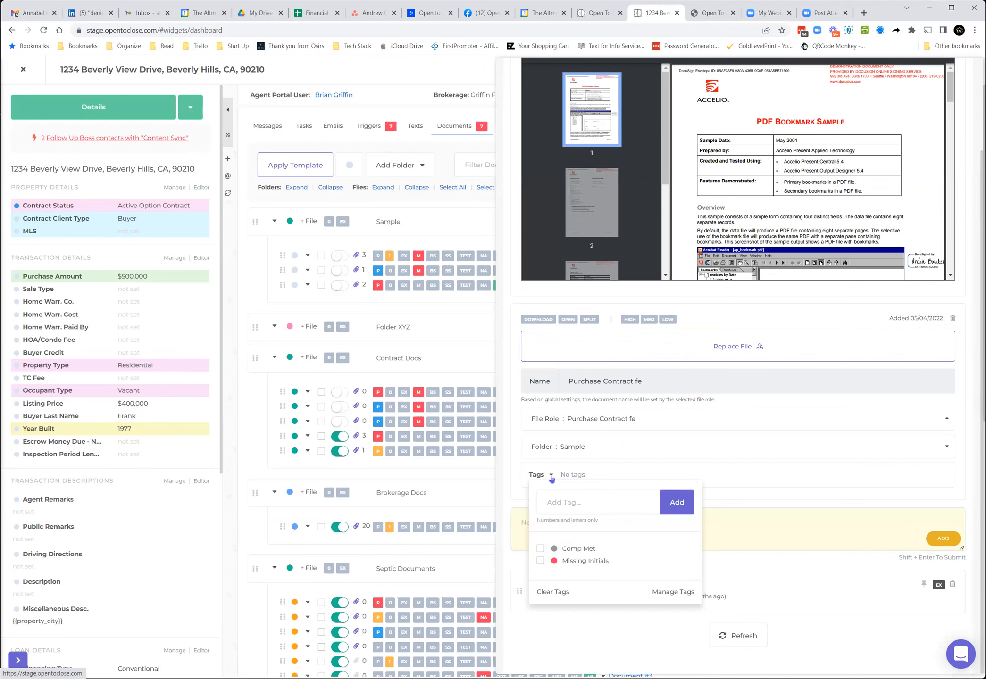
scroll(673, 88, "up", 3)
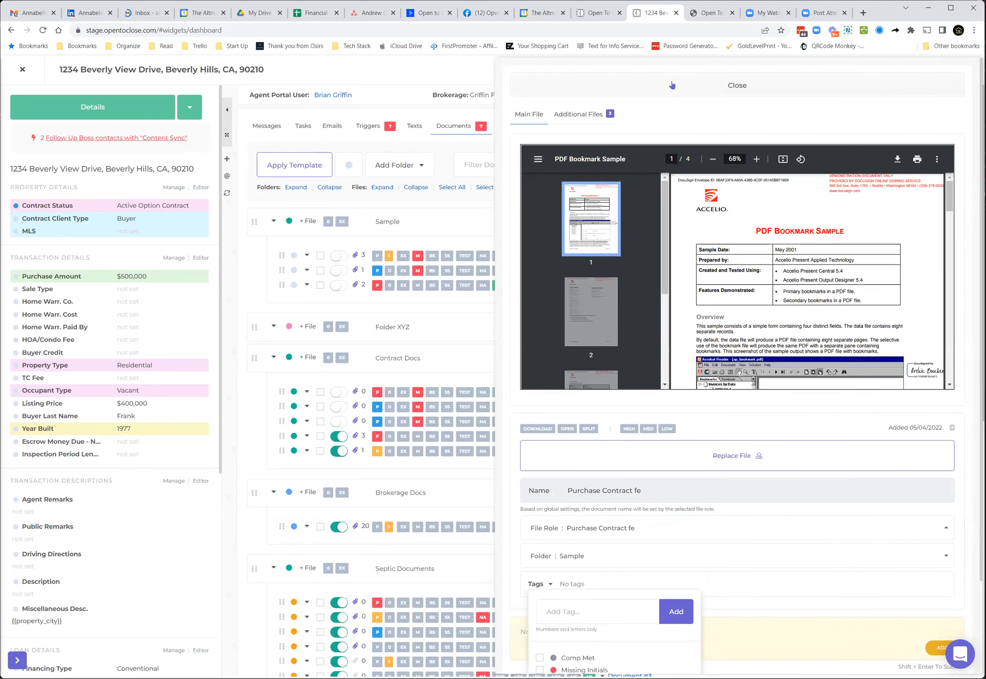
left_click(672, 85)
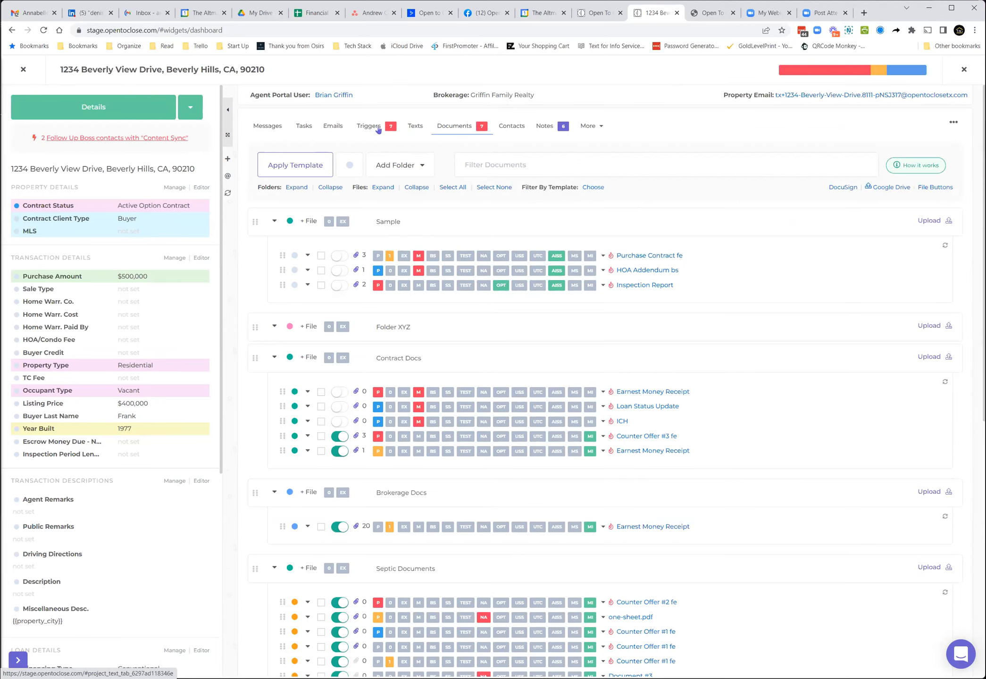
Step: Expand Task #1 on the property's Tasks tab to view its details, then close the property
left_click(304, 127)
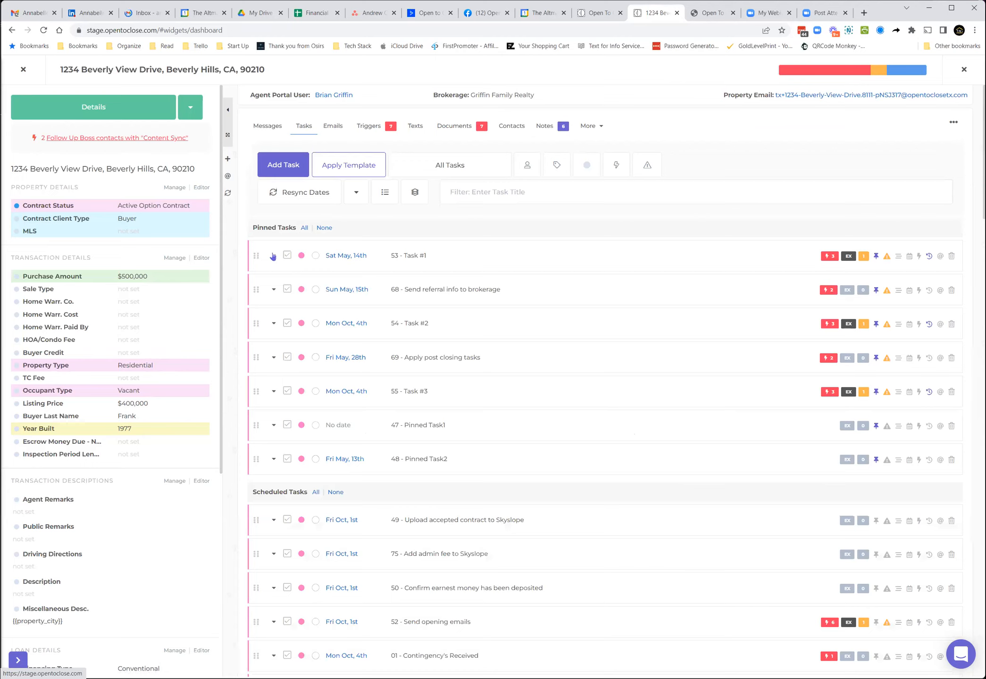
left_click(272, 257)
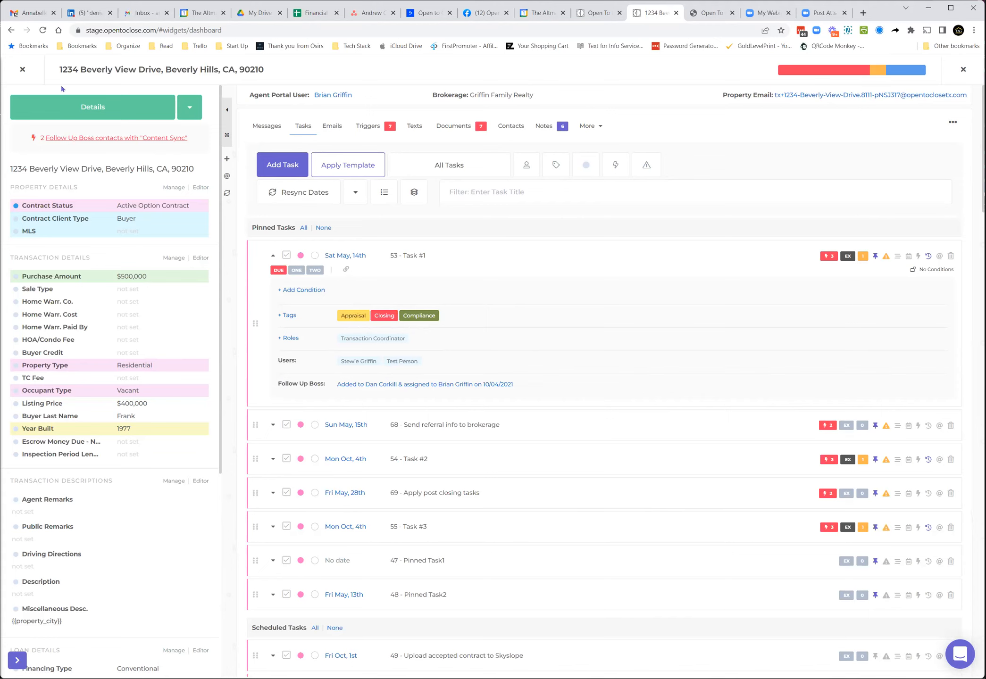
left_click(22, 71)
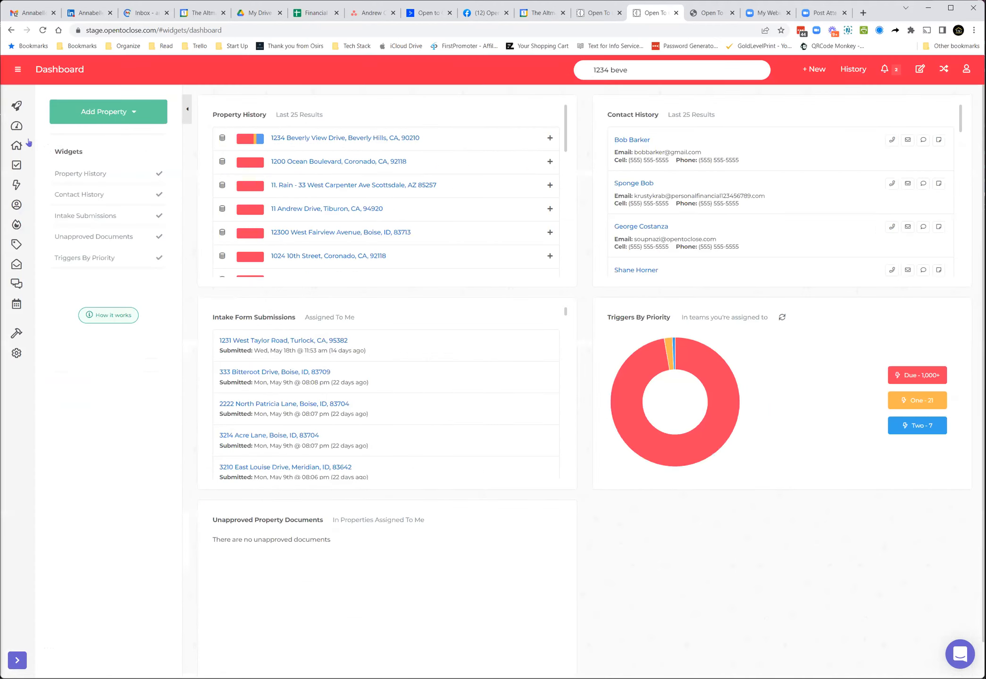
Step: Open the Tasks pipeline, filter it by the Inspection tag, and then remove that tag filter
left_click(18, 166)
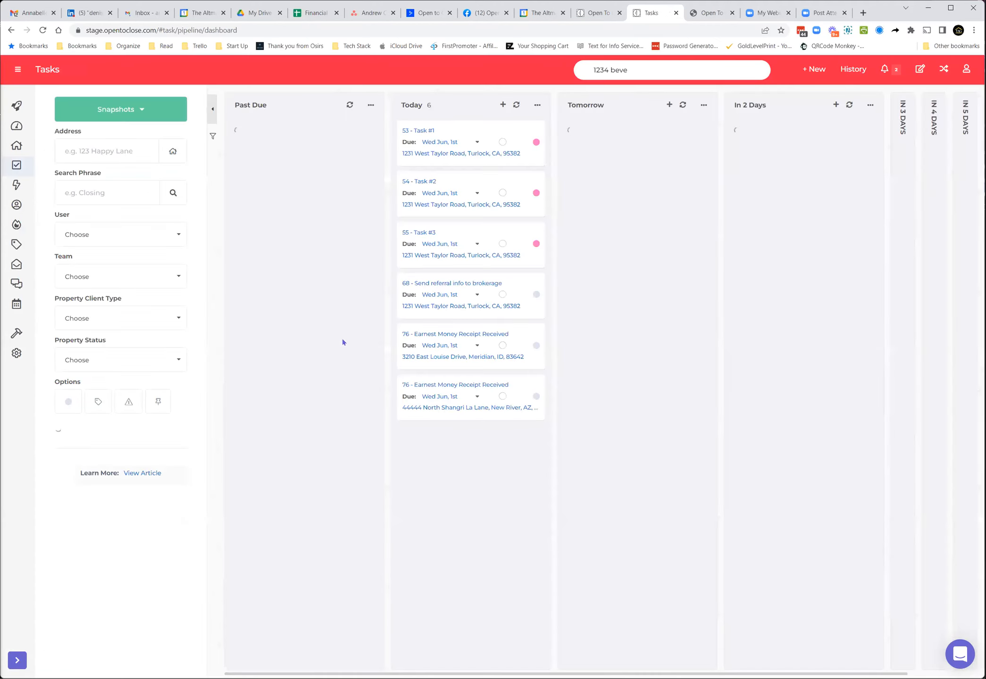
left_click(99, 404)
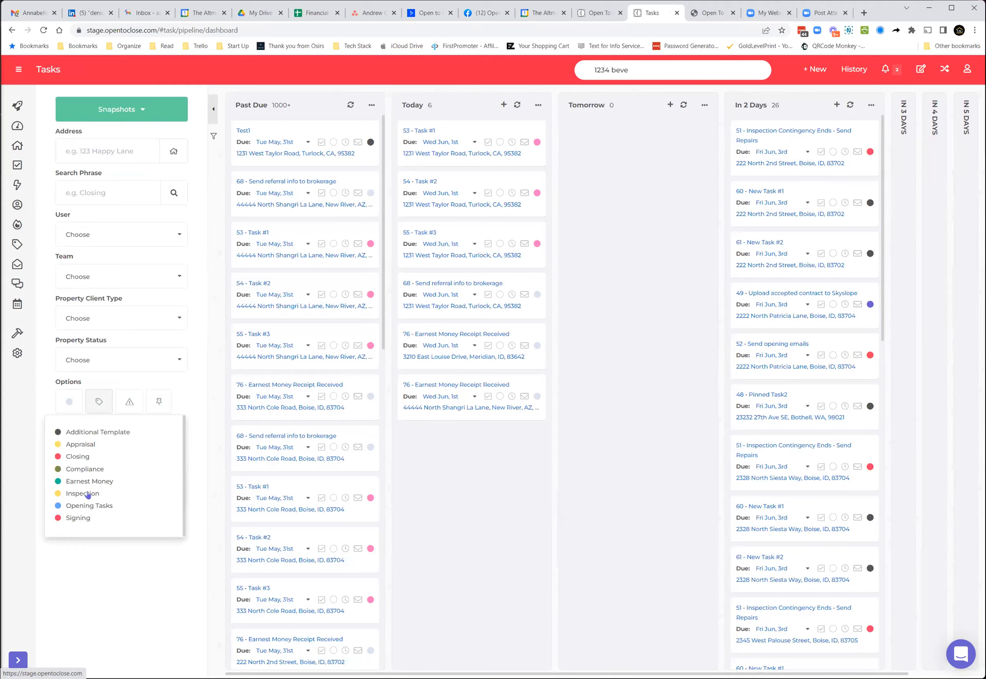
left_click(88, 494)
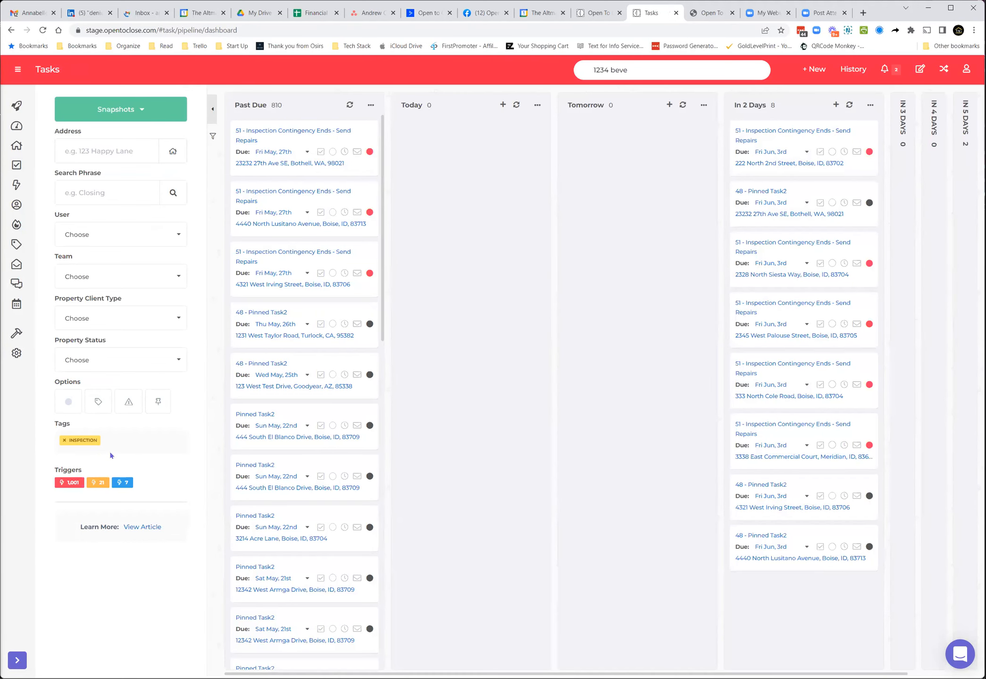
left_click(64, 440)
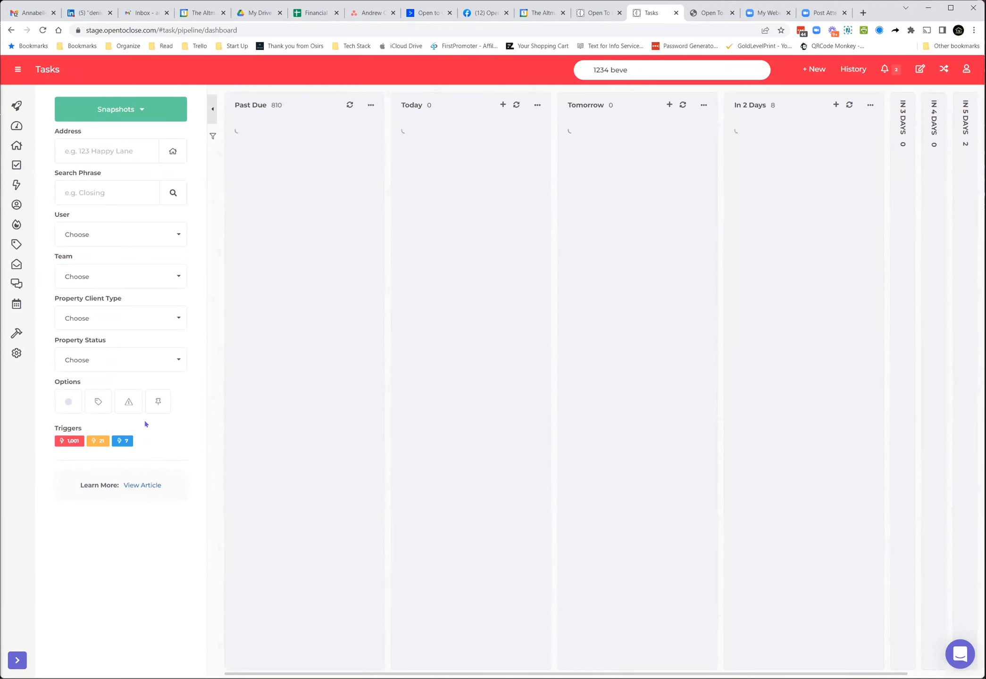
Step: Open the Snapshots list of saved task views and close it again
left_click(121, 118)
left_click(117, 515)
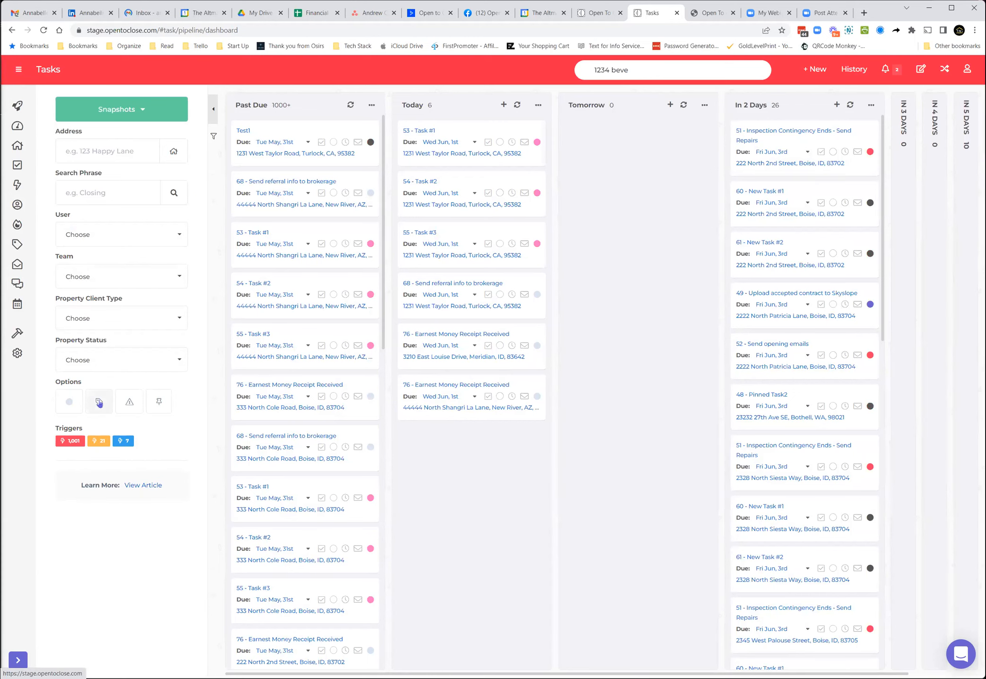
left_click(122, 110)
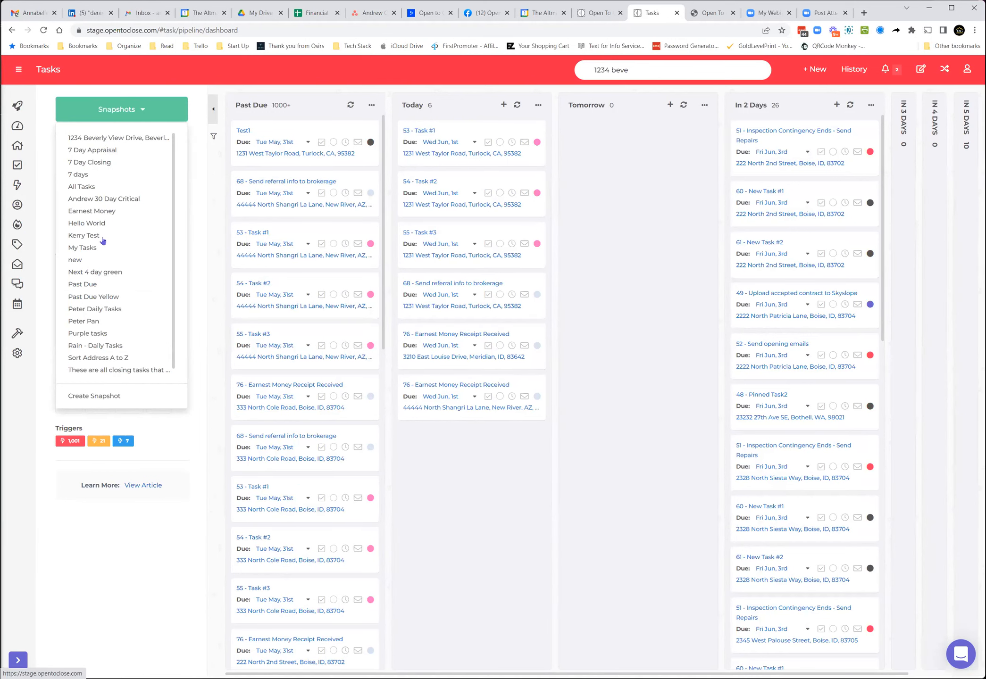
left_click(122, 111)
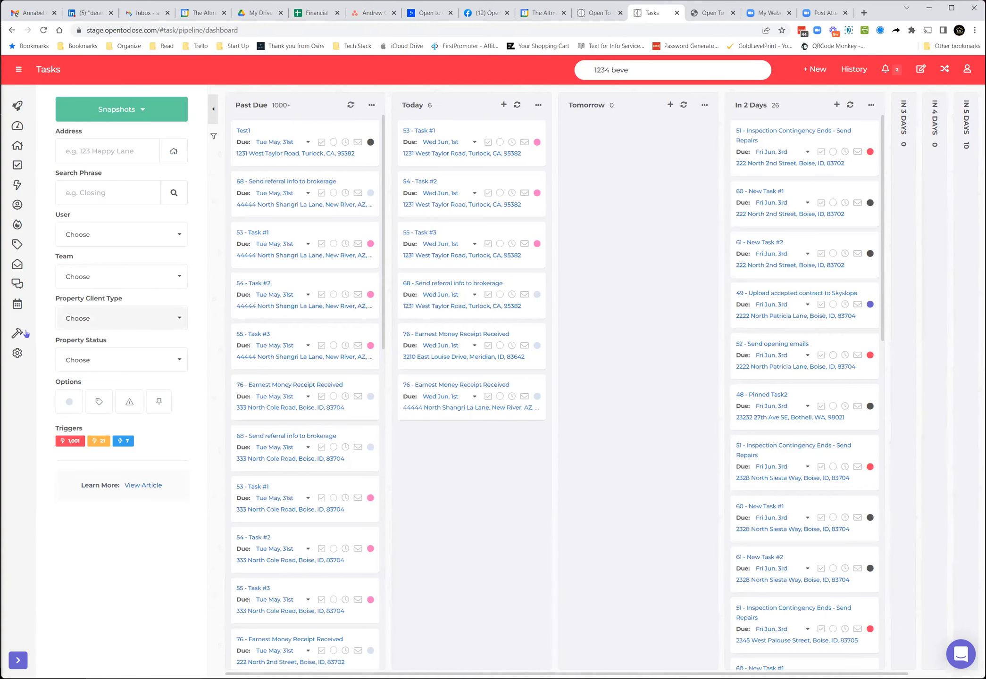
Step: Open the Template Editor and browse the email templates list
mouse_move(17, 335)
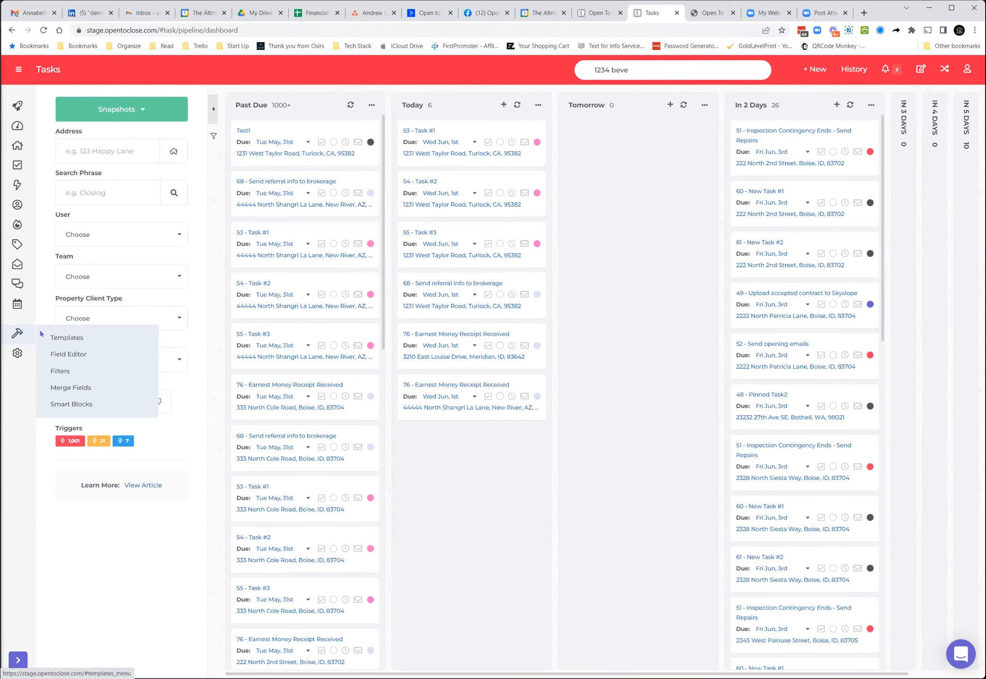
left_click(67, 336)
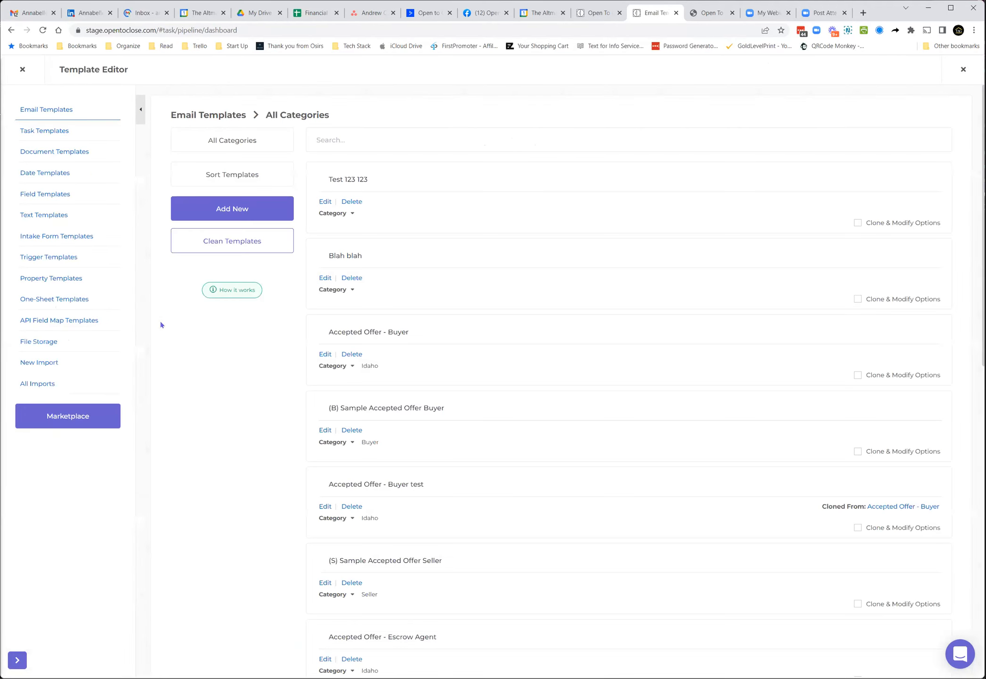
scroll(253, 414, "down", 10)
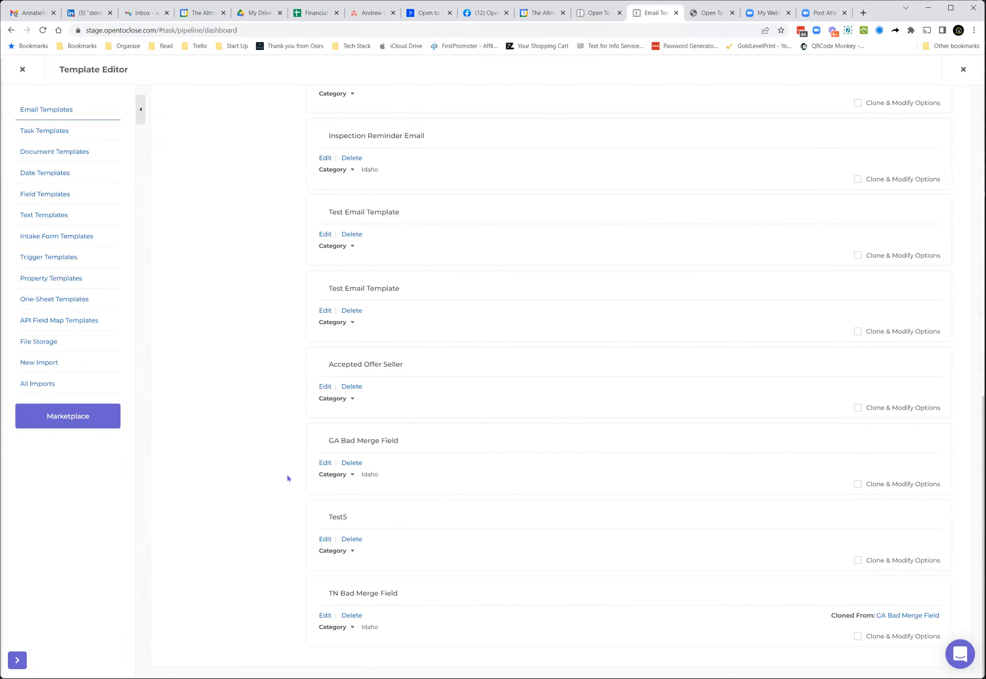
scroll(312, 493, "up", 1)
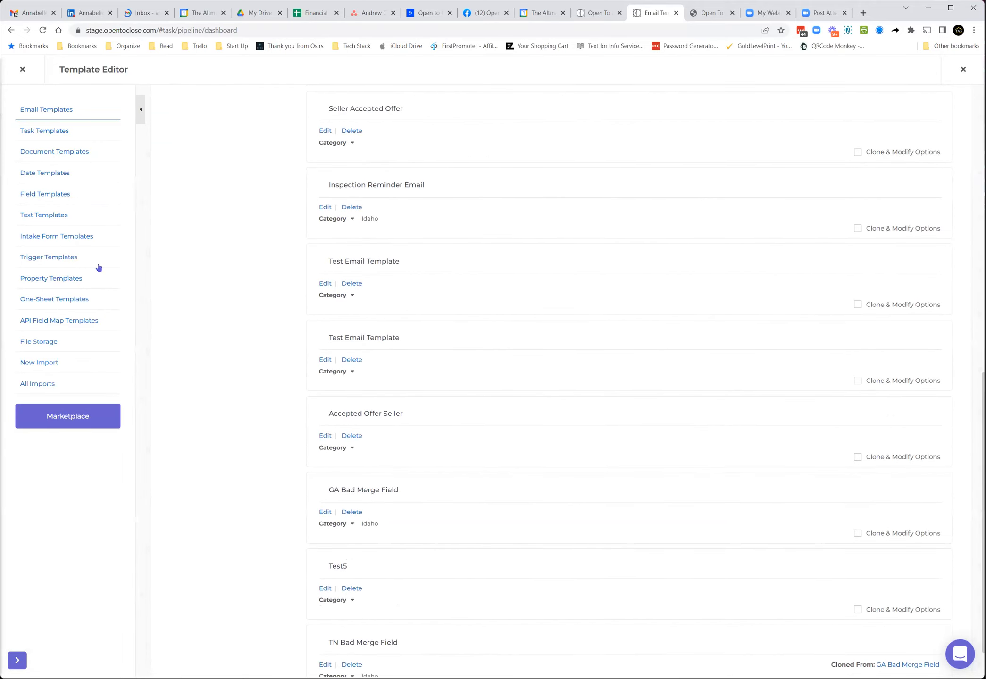
Step: Review the Buyer Intake Form template's Form Conditions, then open the Trigger Templates list
left_click(56, 235)
scroll(322, 393, "down", 5)
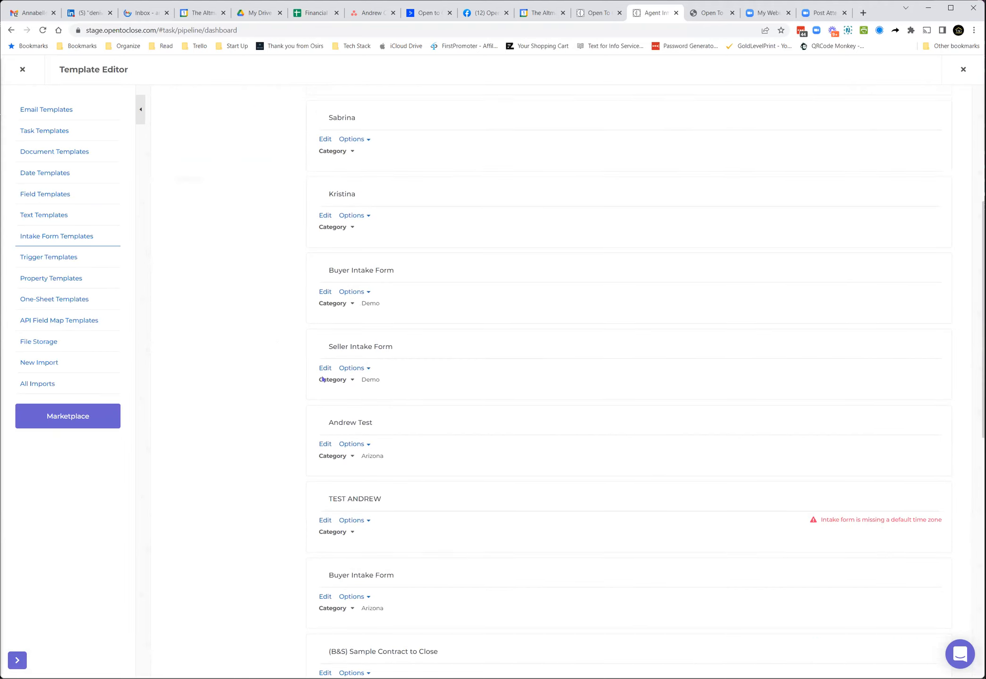
left_click(325, 287)
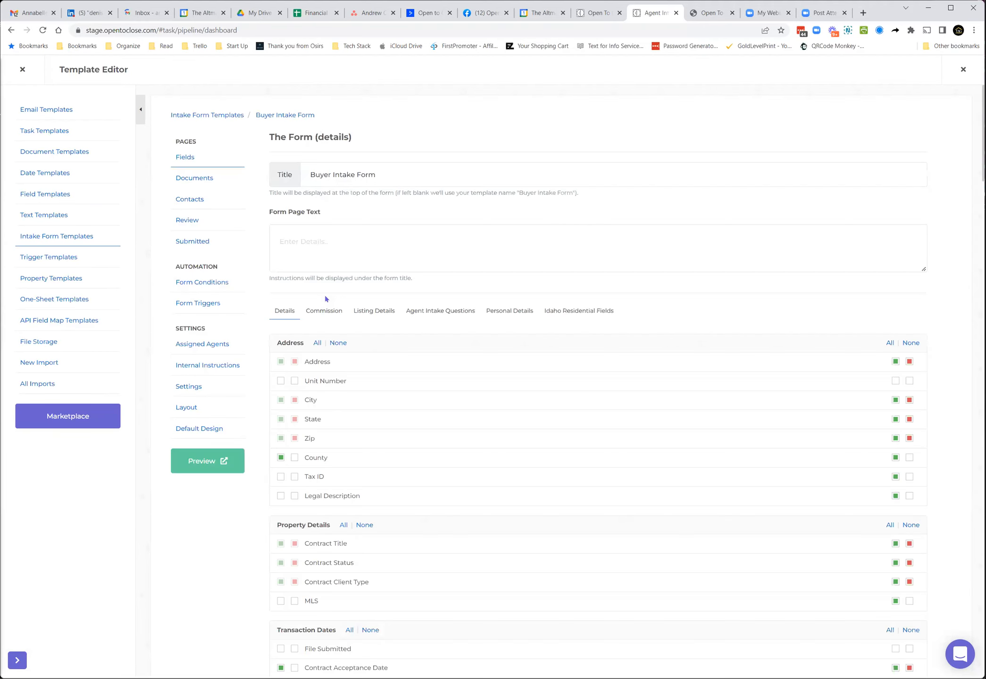
left_click(206, 284)
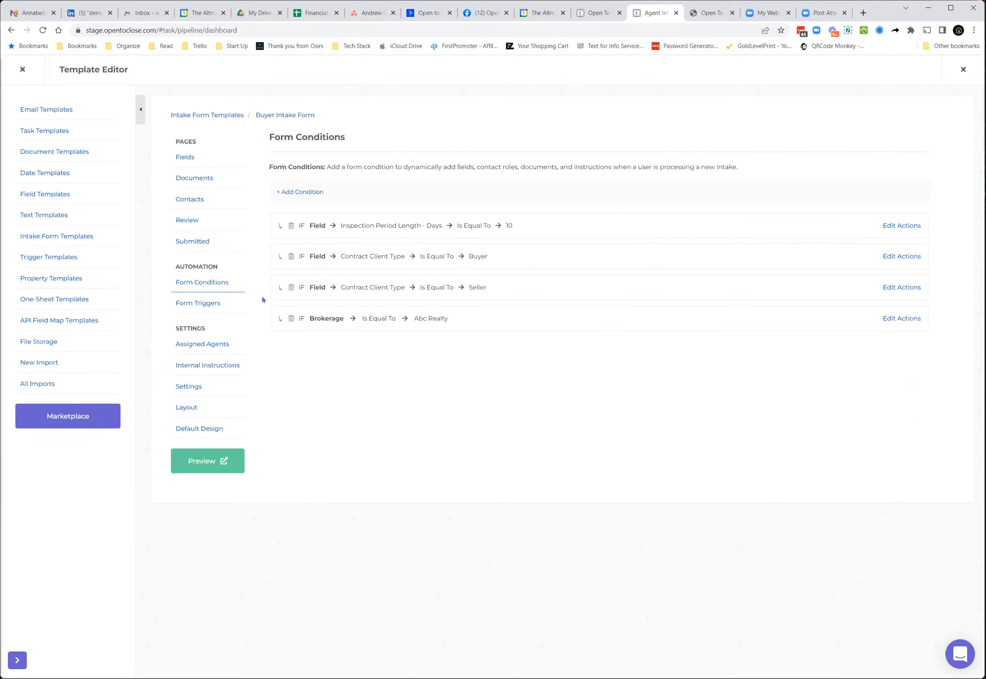
left_click(62, 260)
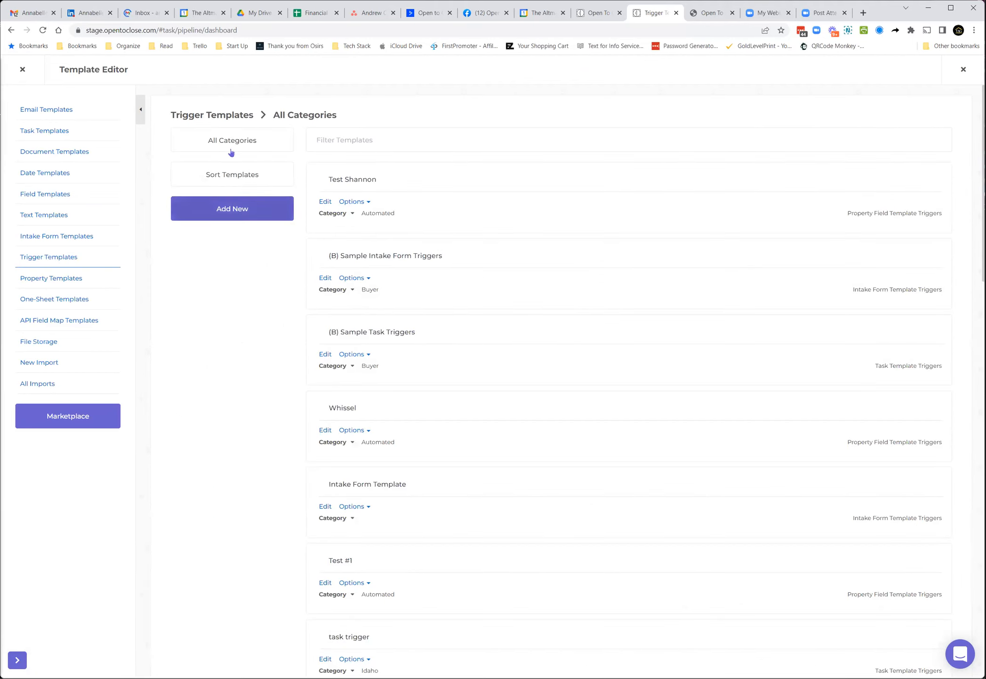
left_click(237, 209)
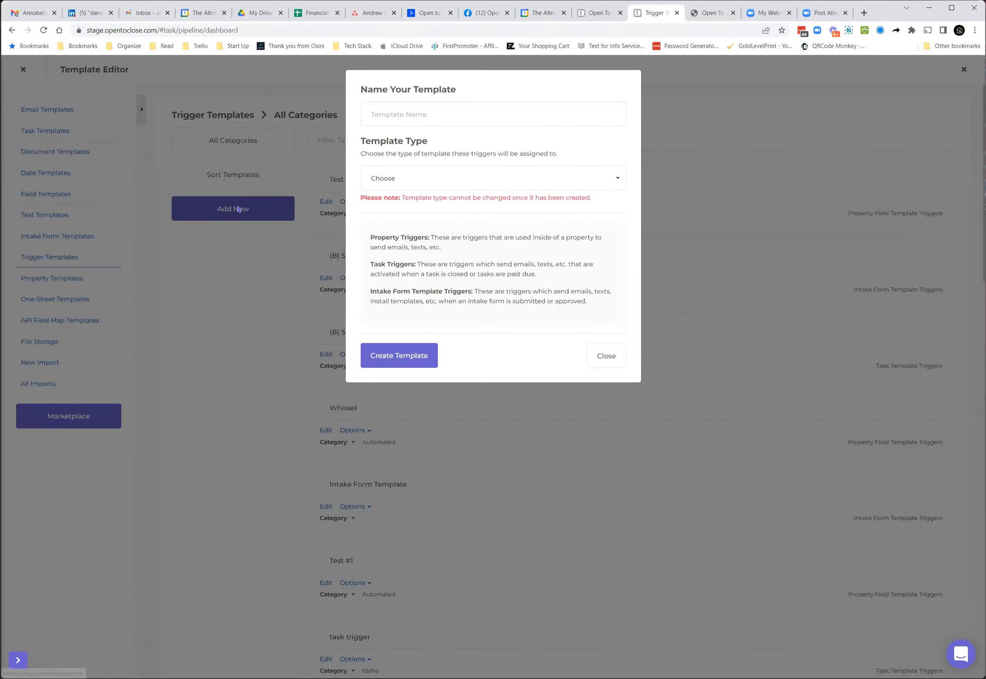
left_click(427, 118)
type("testgsdfds")
left_click(425, 184)
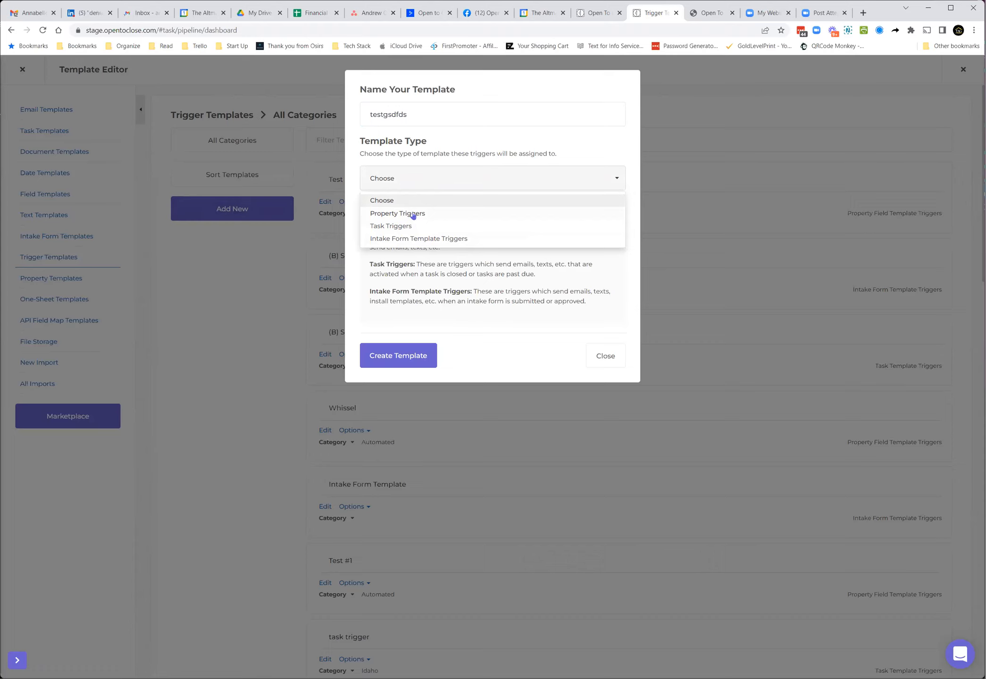
left_click(412, 214)
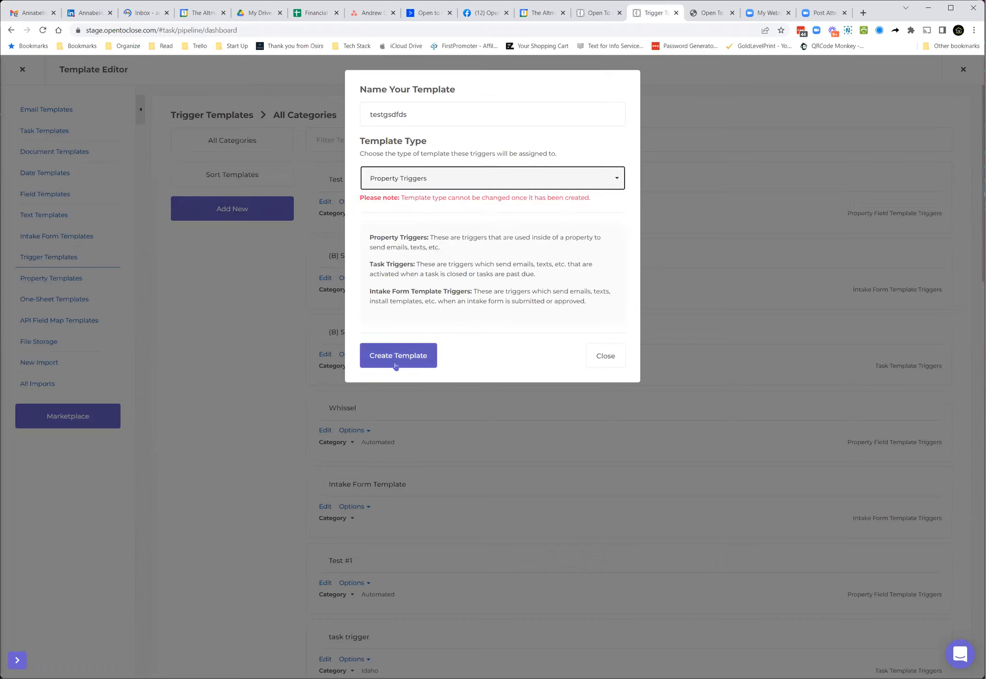
left_click(605, 357)
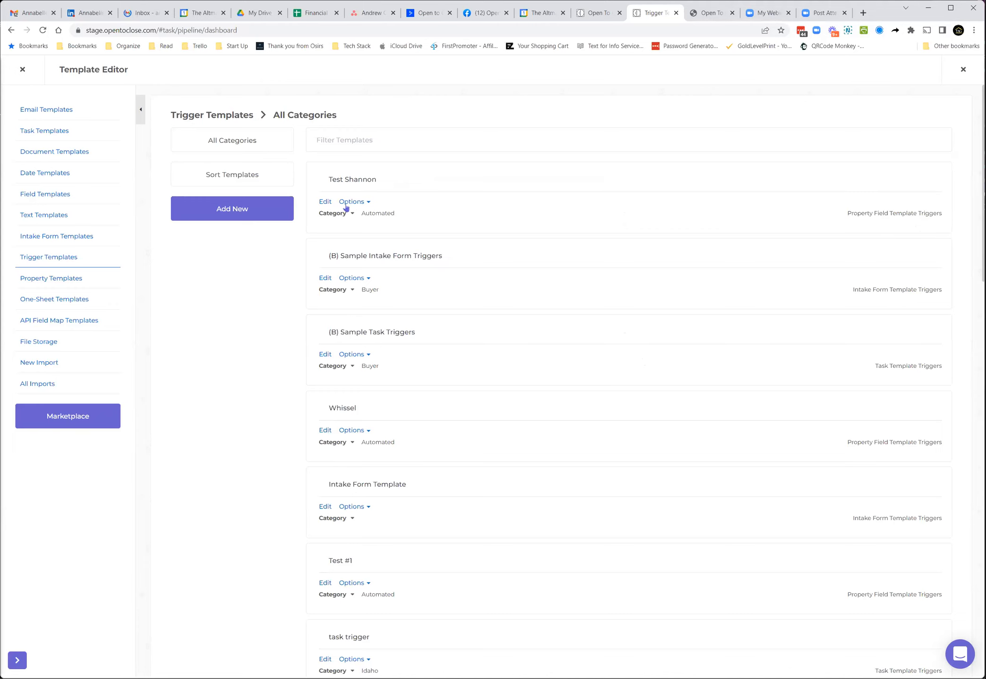
Step: Open the Test #1 trigger template, expand its trigger details, and try to add a new trigger
scroll(392, 493, "down", 3)
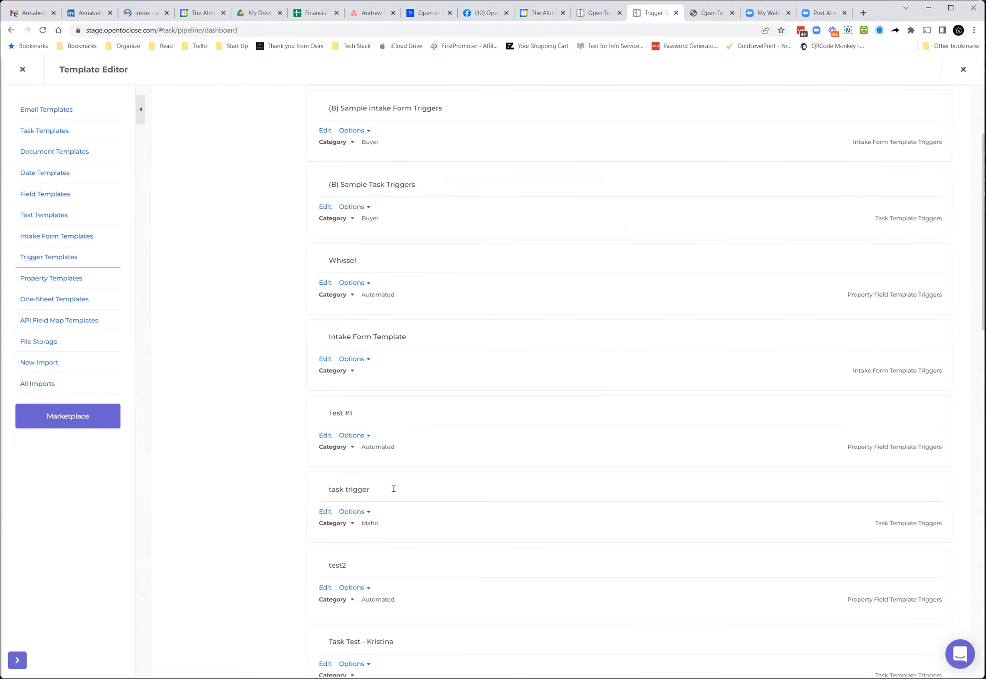
left_click(326, 435)
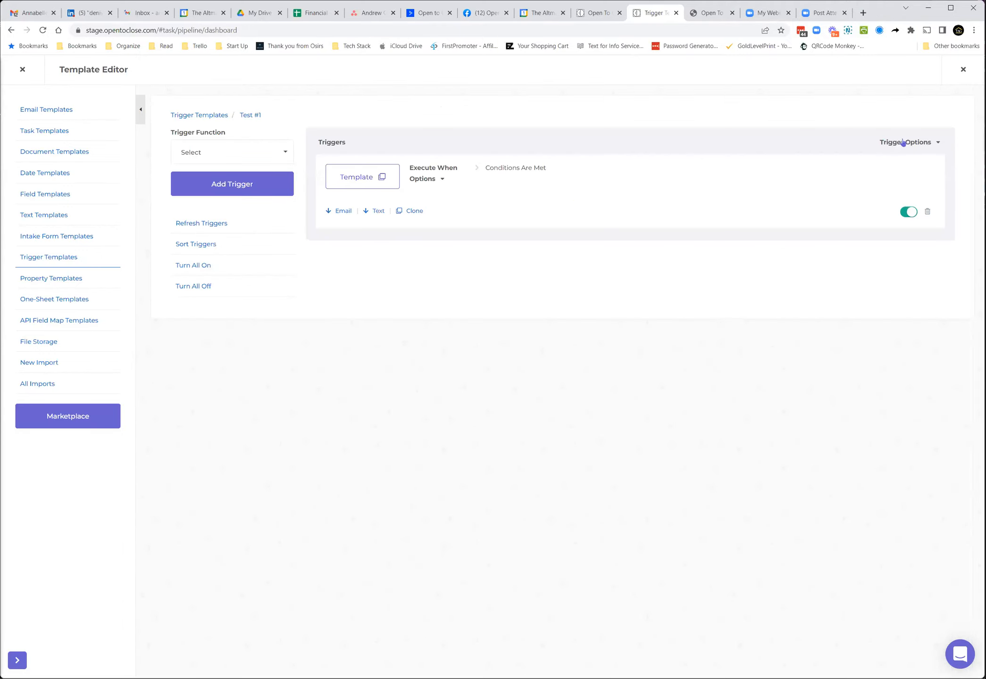
left_click(903, 142)
left_click(219, 184)
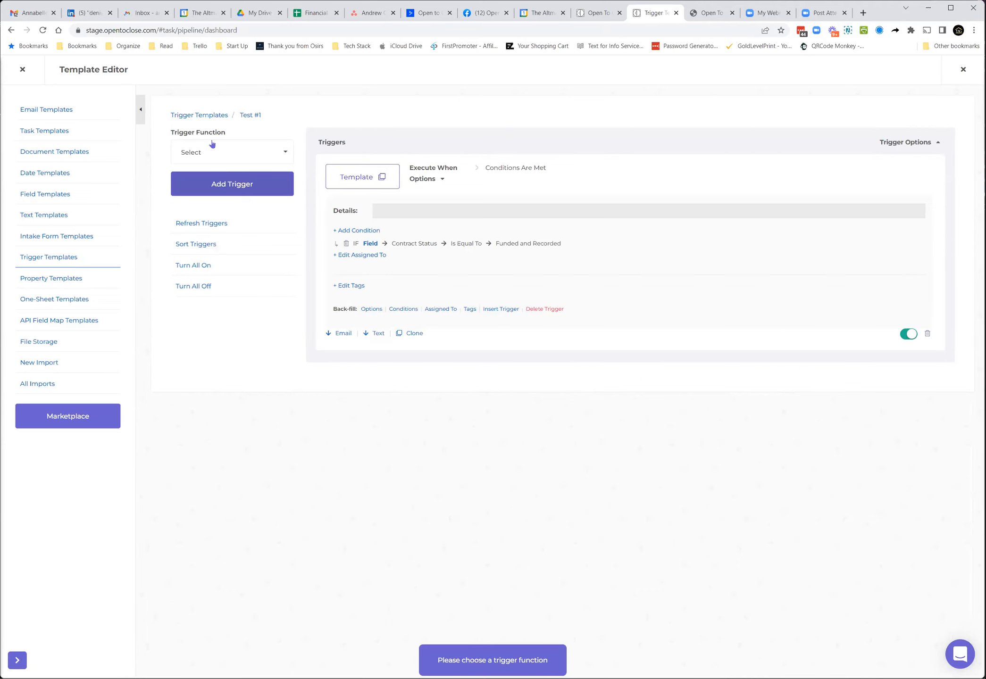
Step: Open the Trigger Function choices for the Test #1 trigger template and close them again
left_click(214, 154)
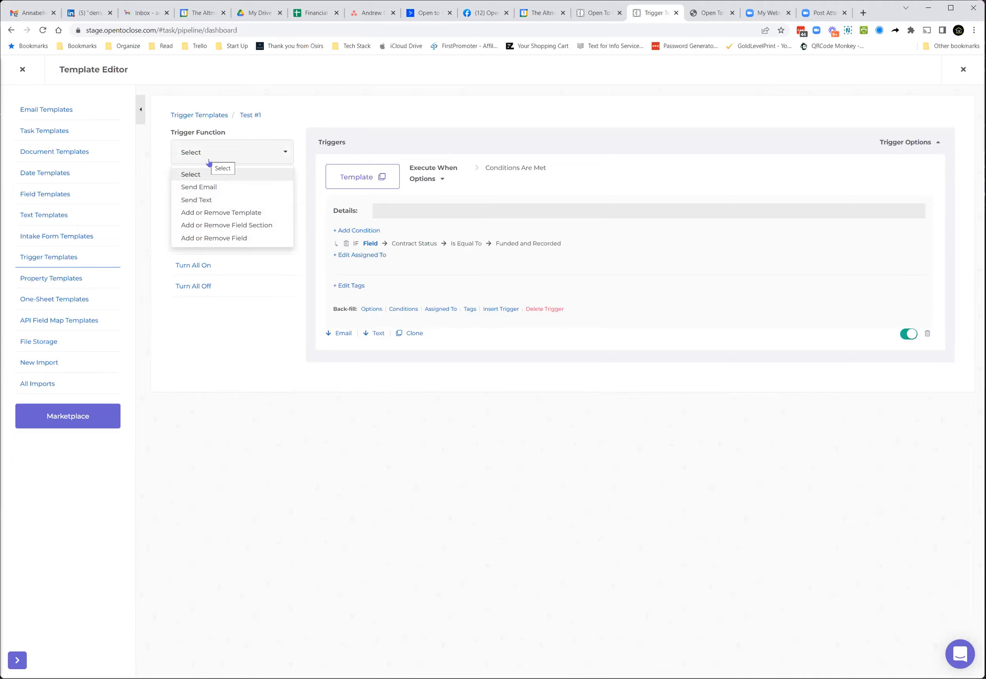
left_click(209, 158)
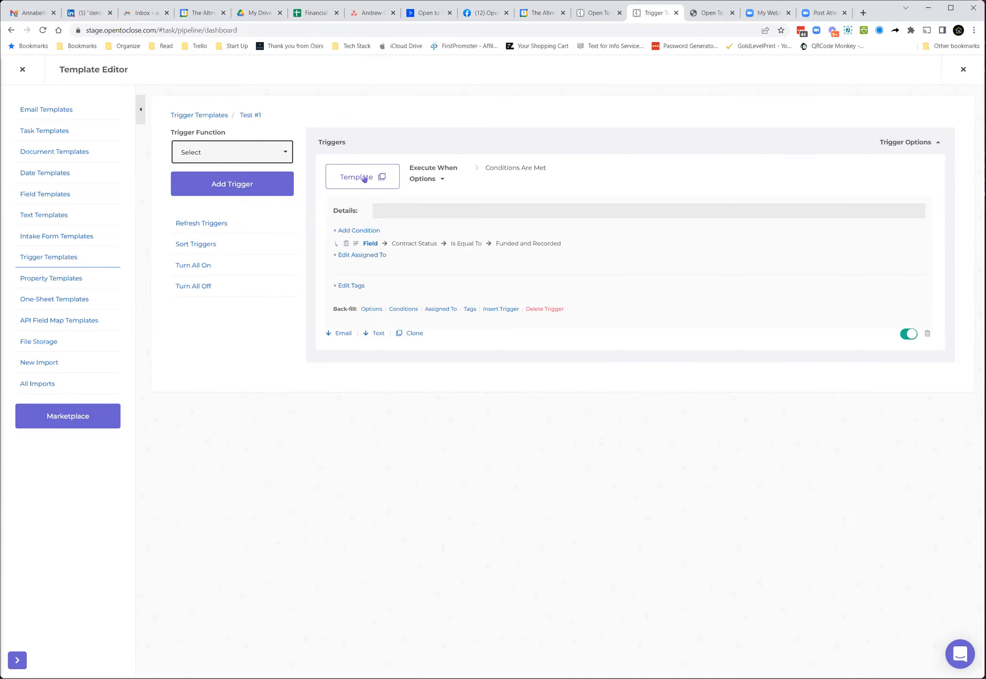
Step: Switch the trigger off and back on, and collapse and re-expand its trigger options
left_click(905, 336)
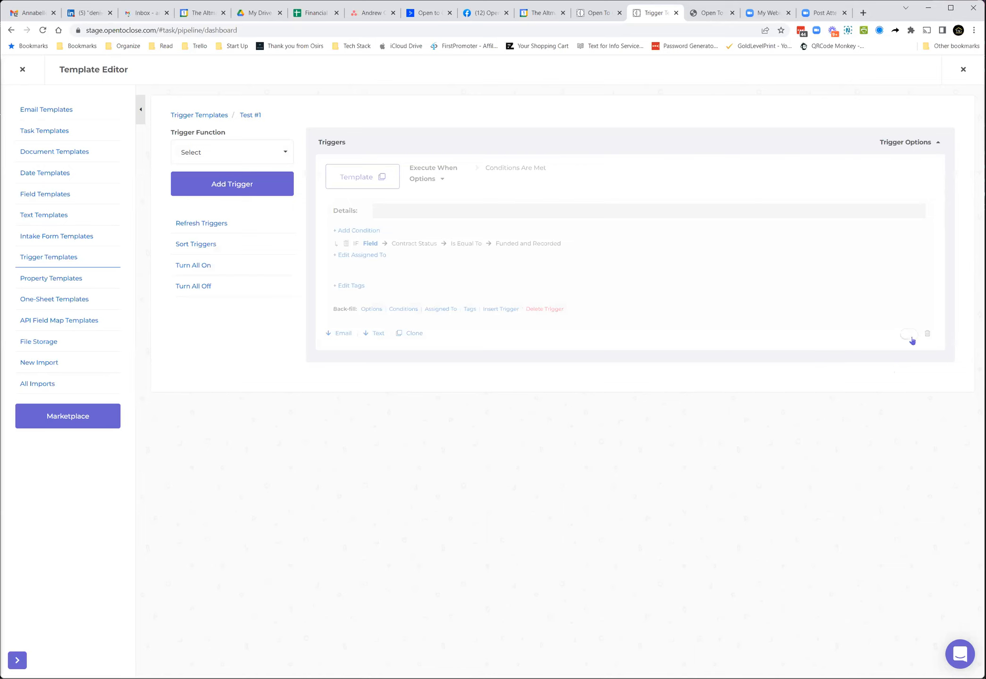
left_click(912, 341)
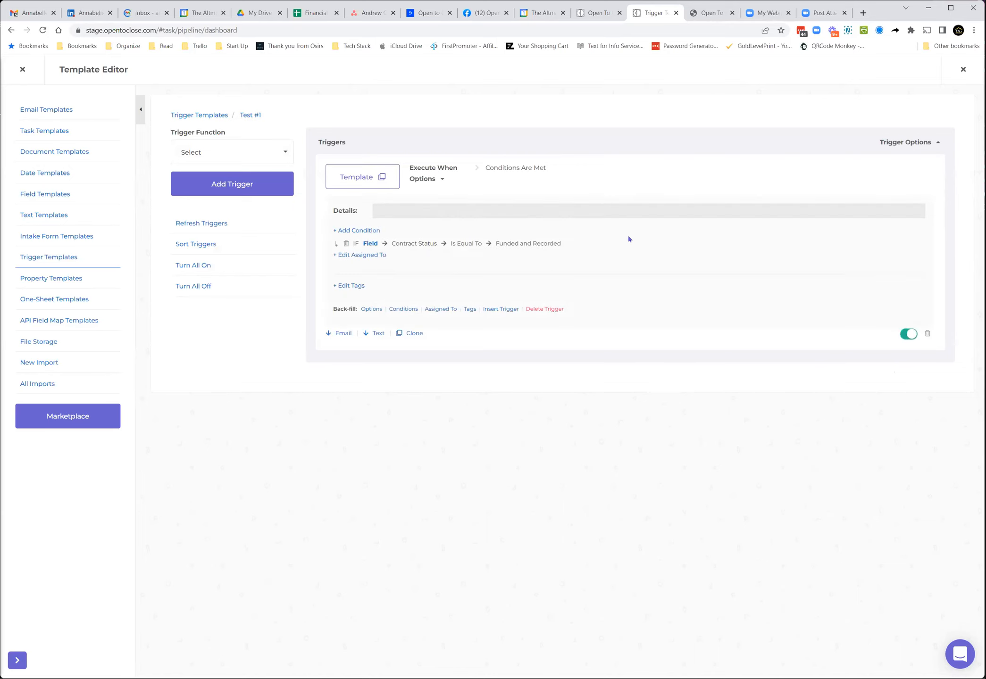
left_click(904, 145)
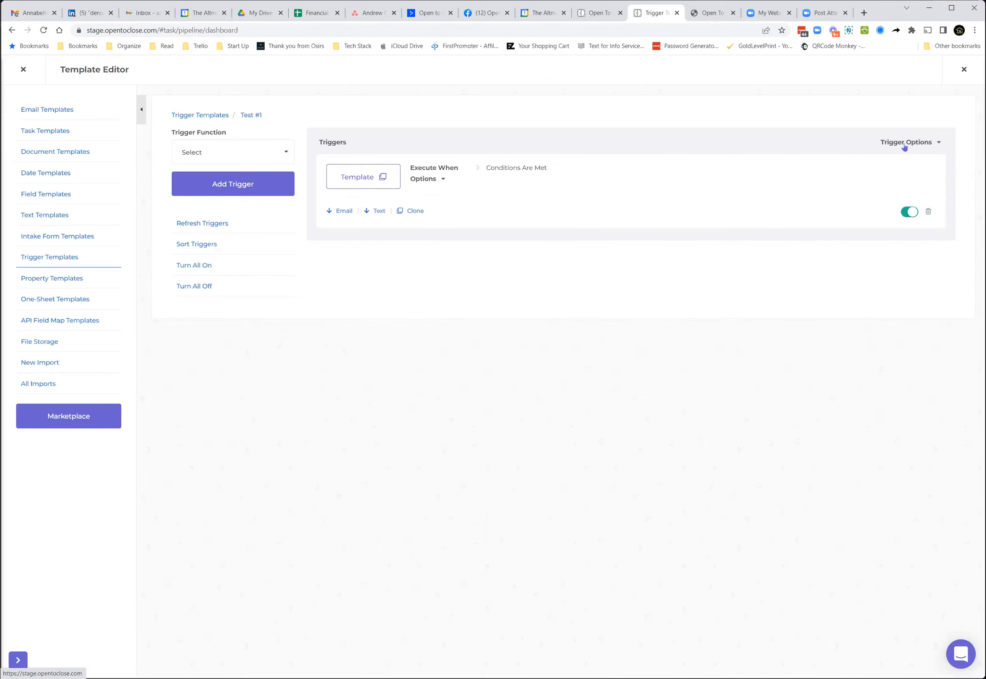
left_click(903, 144)
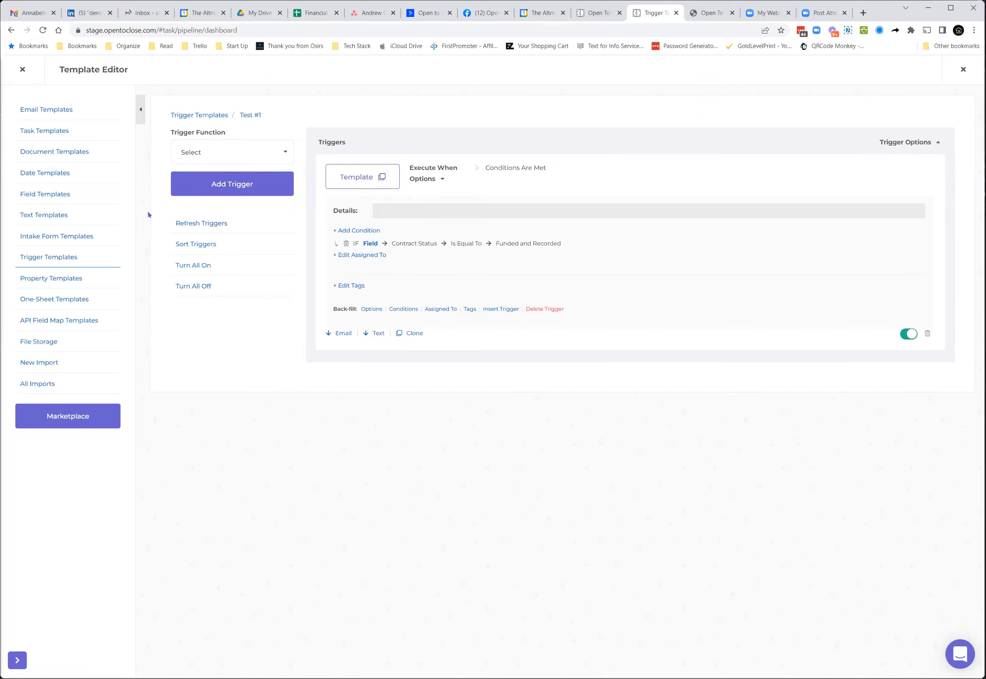
Step: Open the Intake Webinar (Outside) template from the Intake Form Templates list
left_click(216, 117)
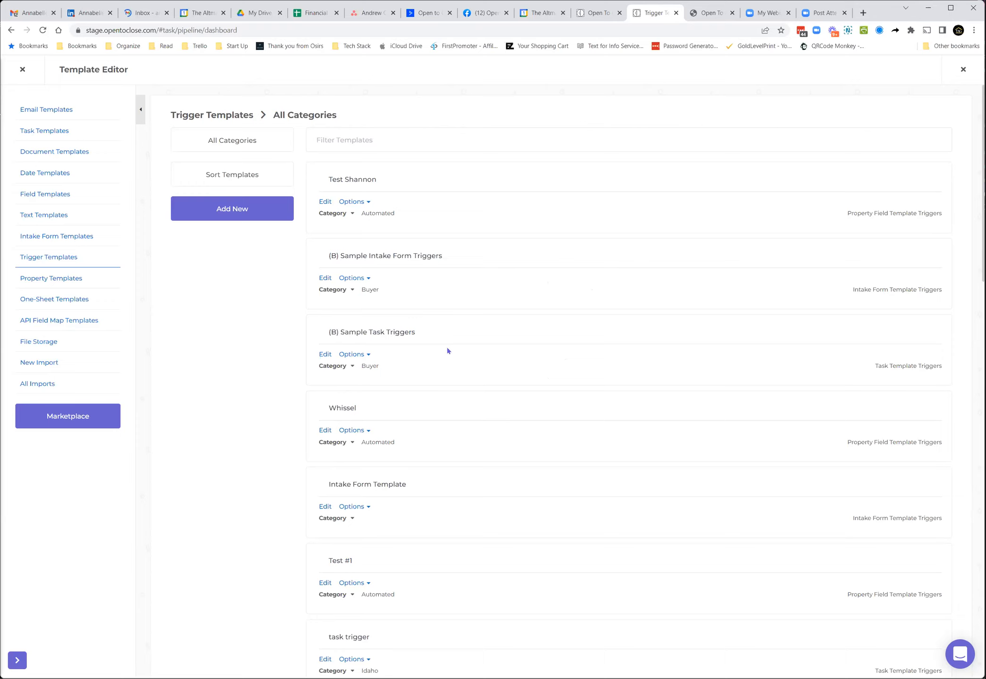
left_click(69, 237)
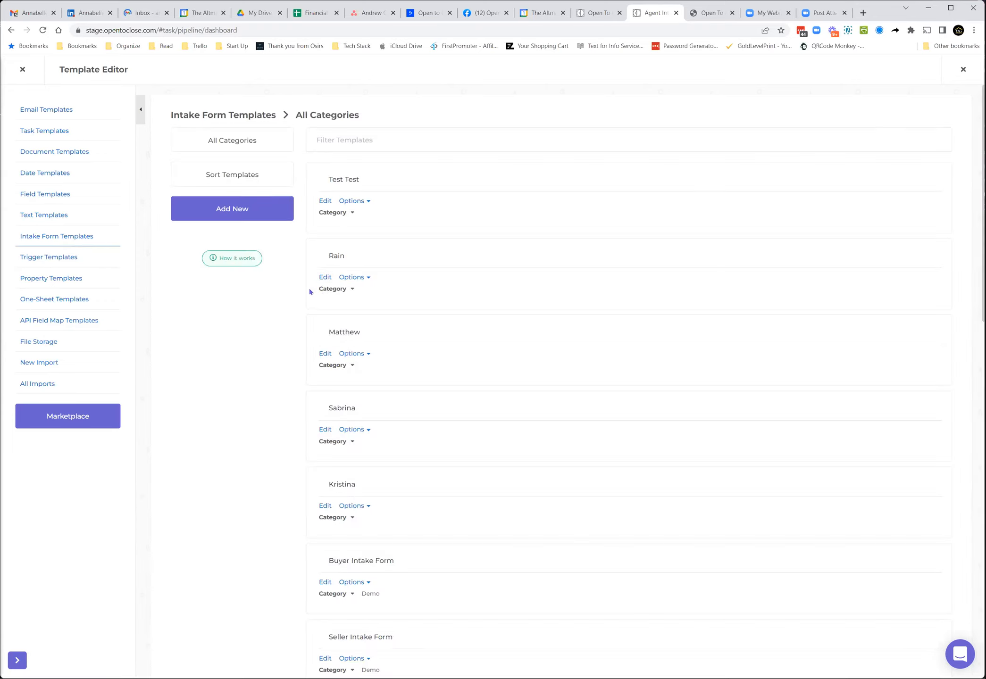
scroll(319, 505, "down", 10)
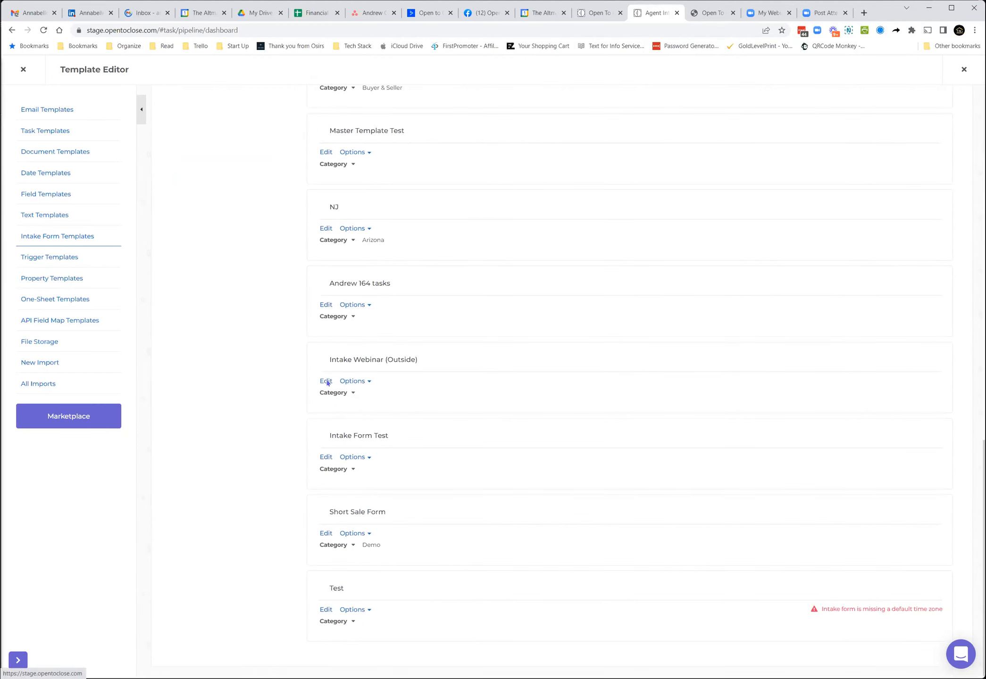
left_click(327, 382)
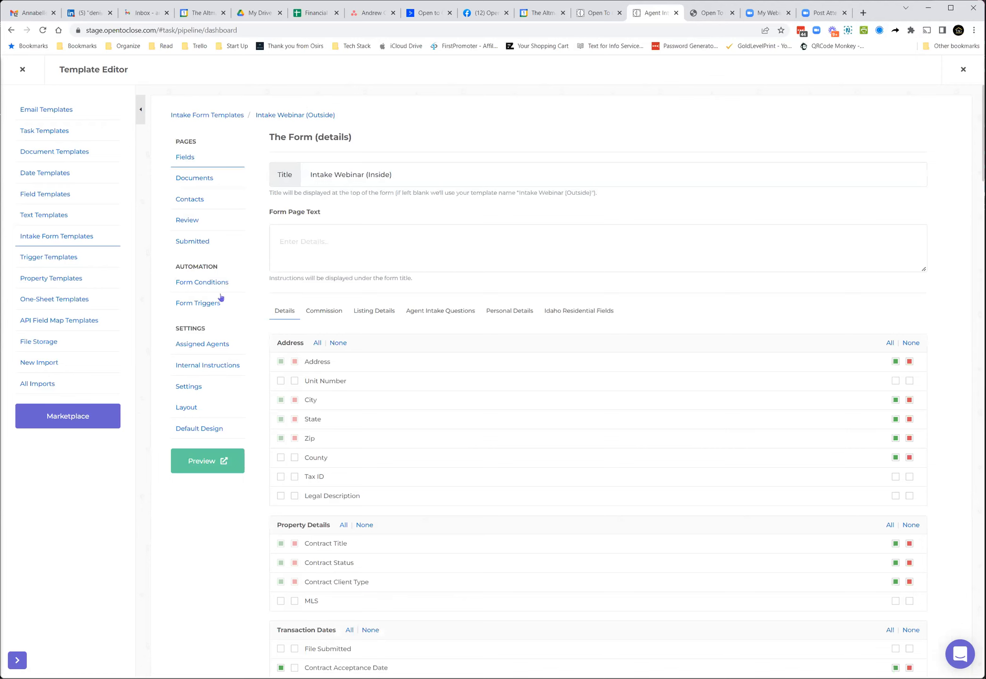
Step: Review the template's Form Conditions and its Form Triggers with trigger options expanded
left_click(213, 282)
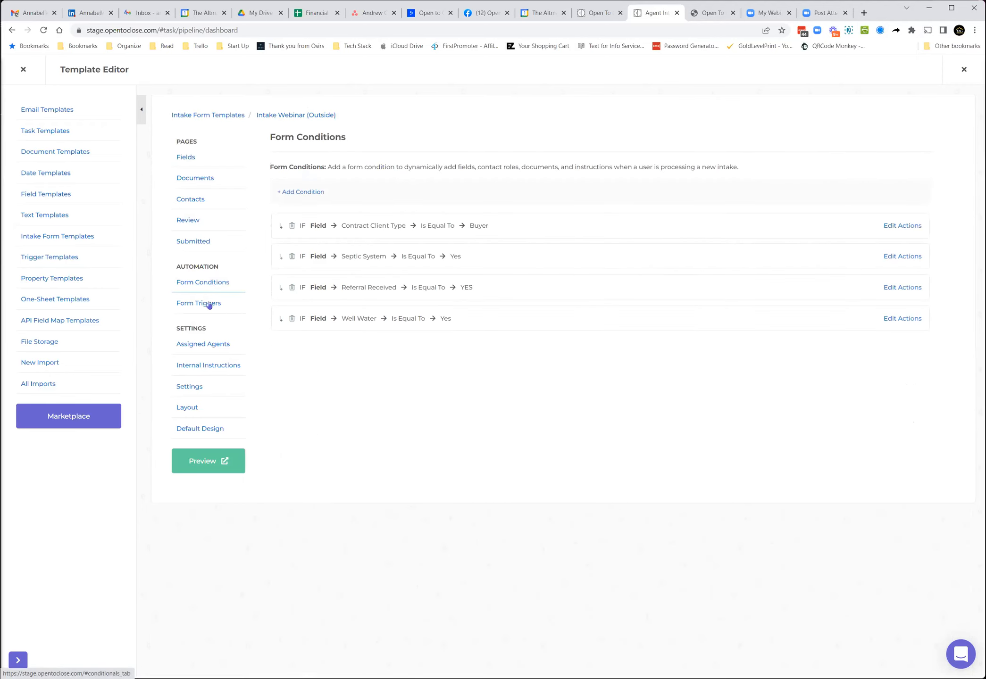
left_click(209, 304)
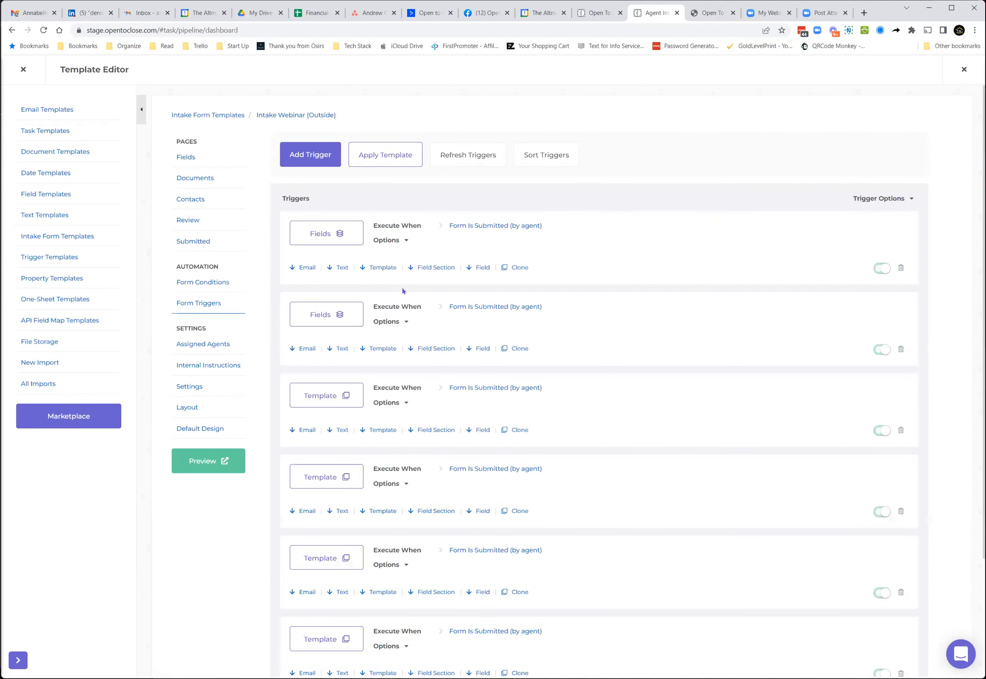
left_click(891, 199)
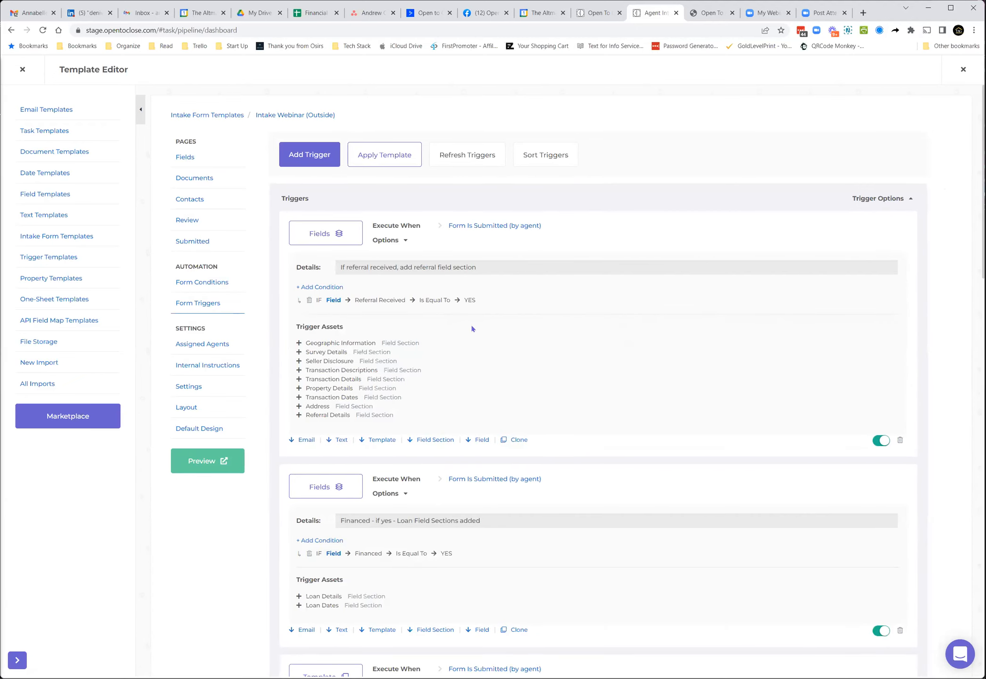
scroll(470, 328, "down", 6)
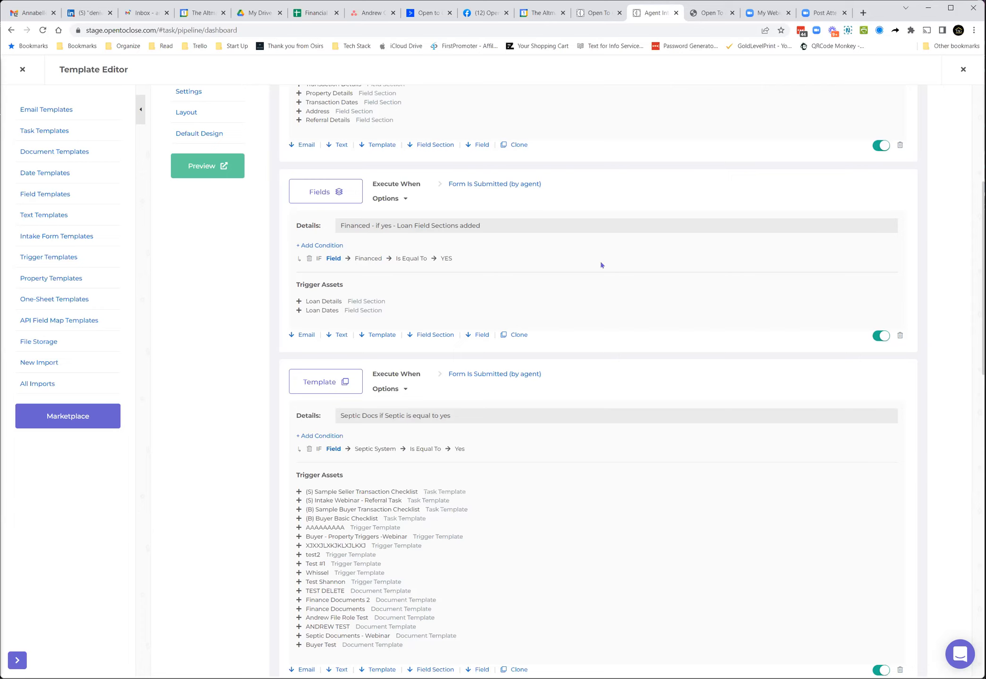
scroll(207, 293, "up", 1)
scroll(206, 292, "up", 6)
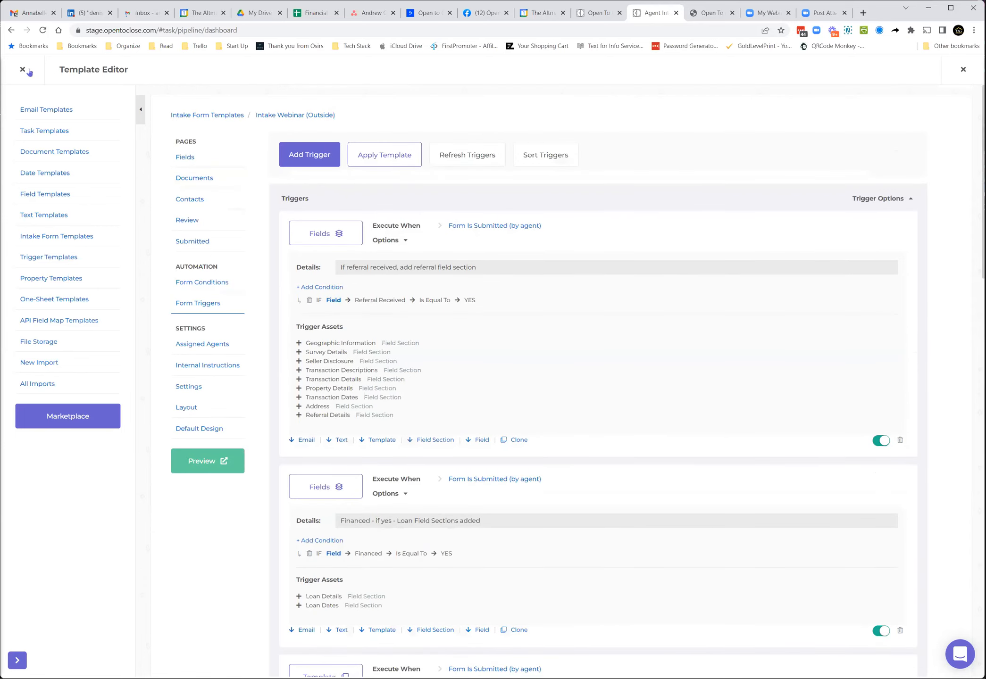
Step: Switch to the Open To Close website and open its Pricing page
left_click(590, 14)
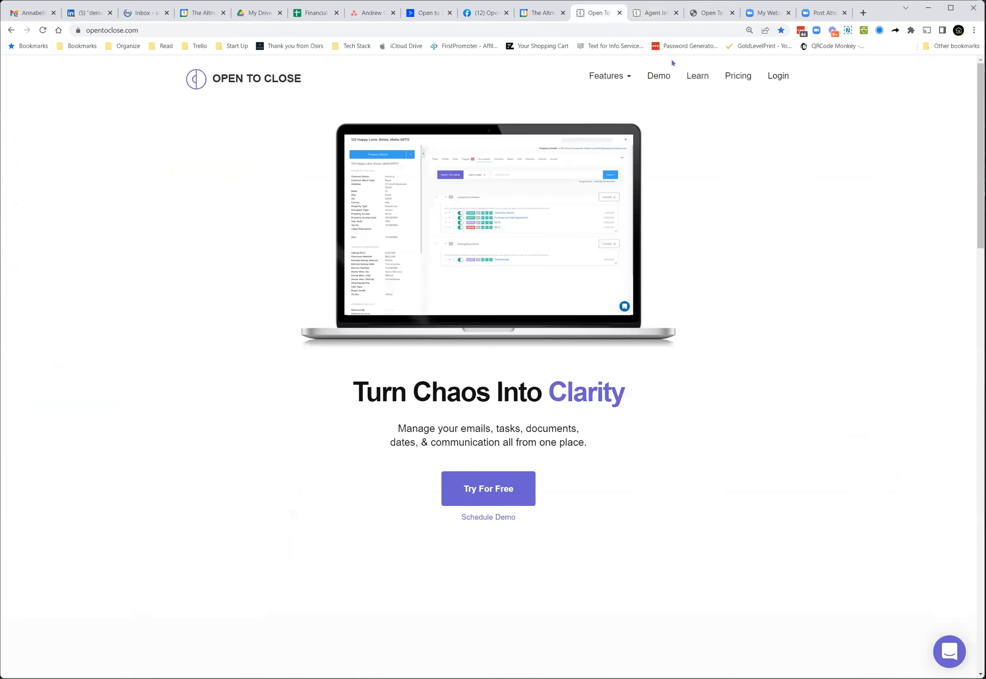
left_click(738, 77)
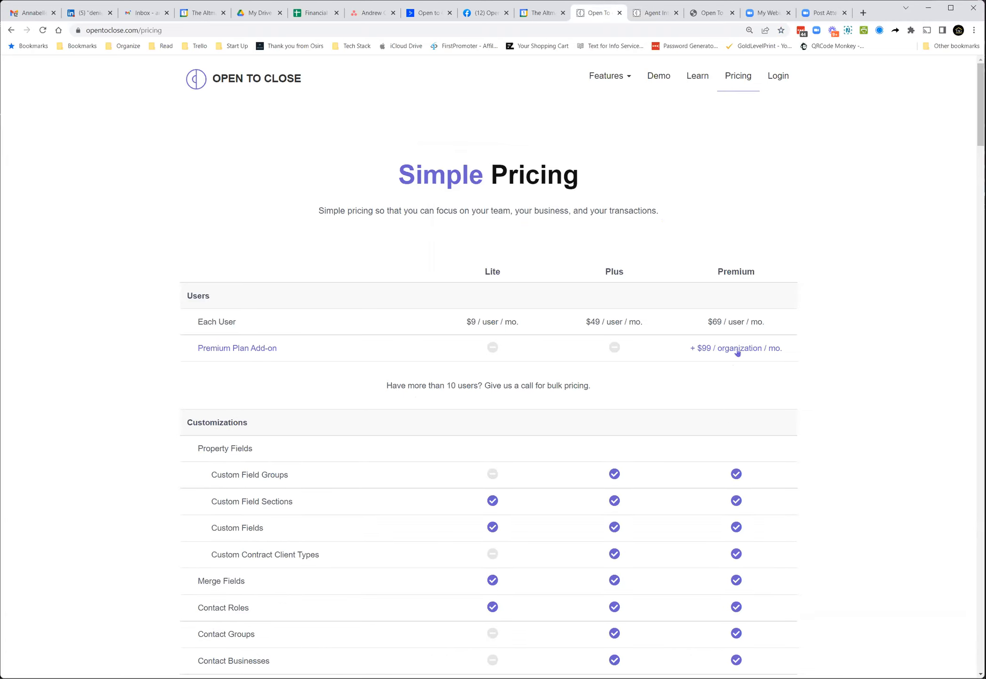
scroll(733, 410, "down", 2)
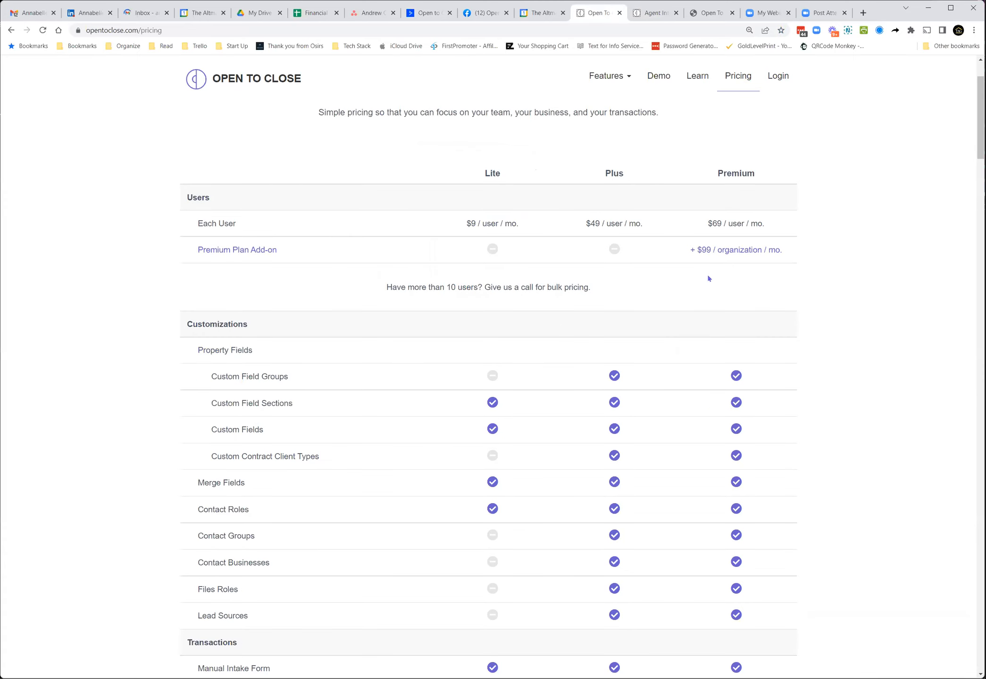
Step: Open Task Template Test 1 - 82 and view the first task's triggers panel before closing it
left_click(652, 17)
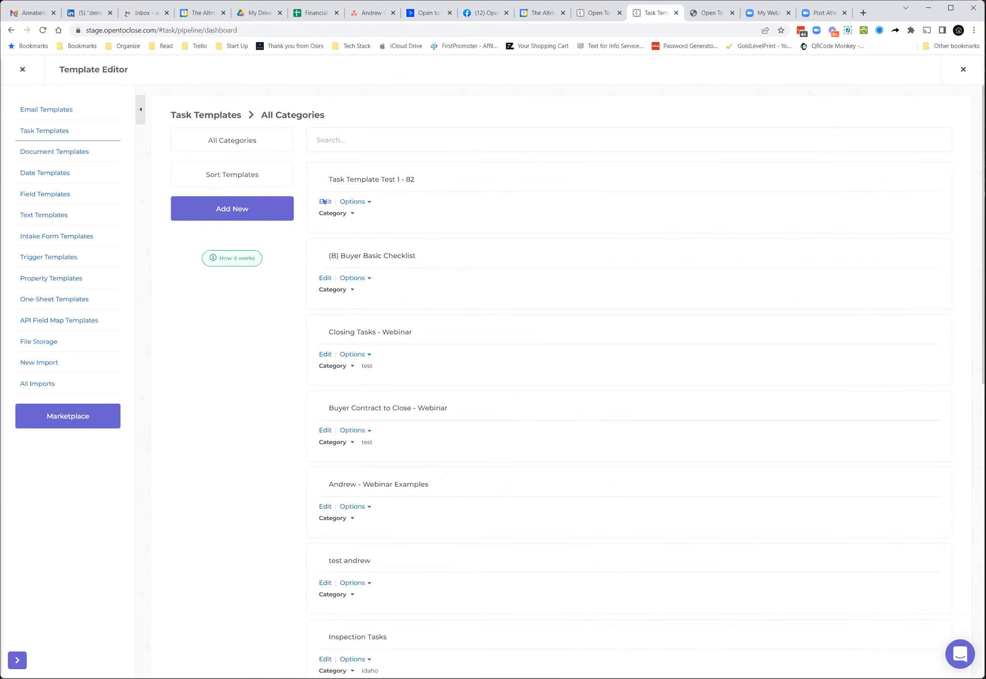
left_click(326, 204)
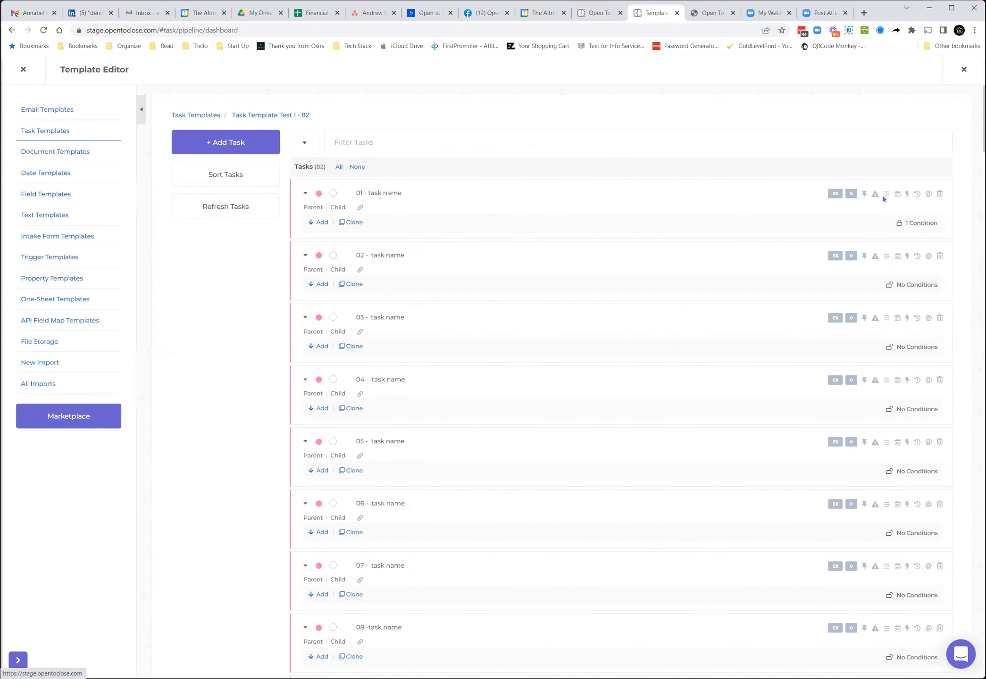
left_click(905, 196)
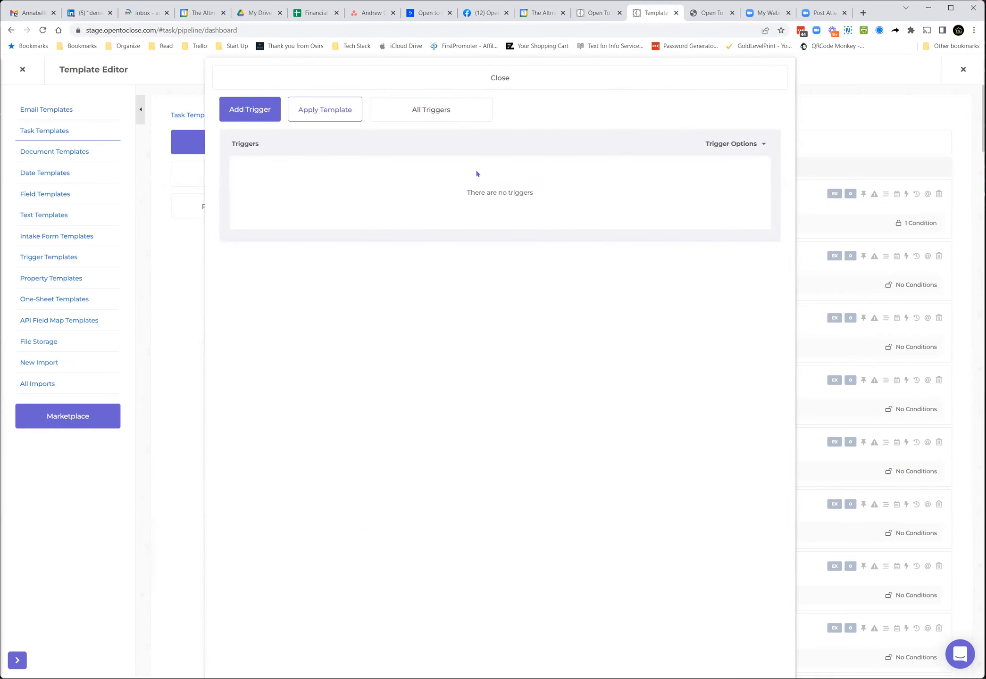
left_click(494, 80)
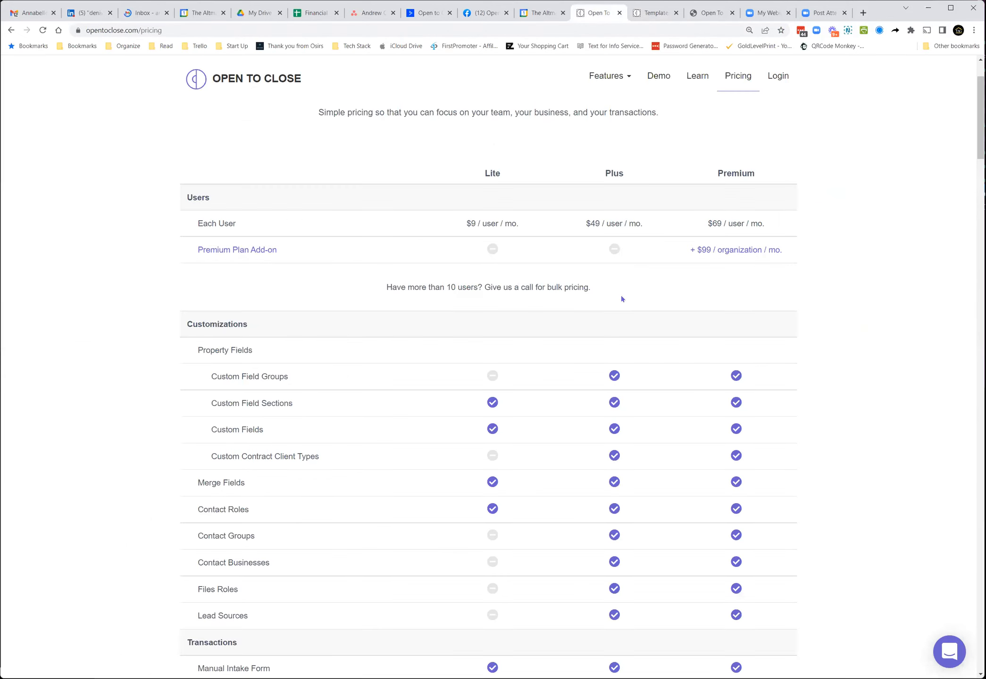
Step: Scroll through the pricing page's plan comparison, Premium Plan Add-on and Pro Plan features
scroll(617, 299, "down", 20)
scroll(604, 295, "up", 12)
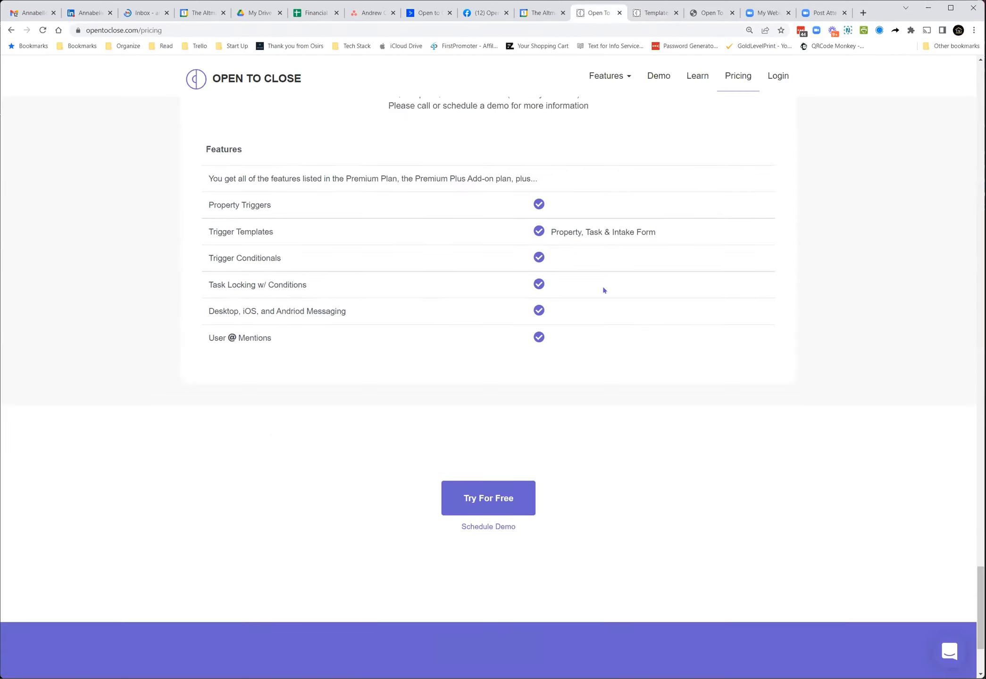
scroll(604, 290, "up", 1)
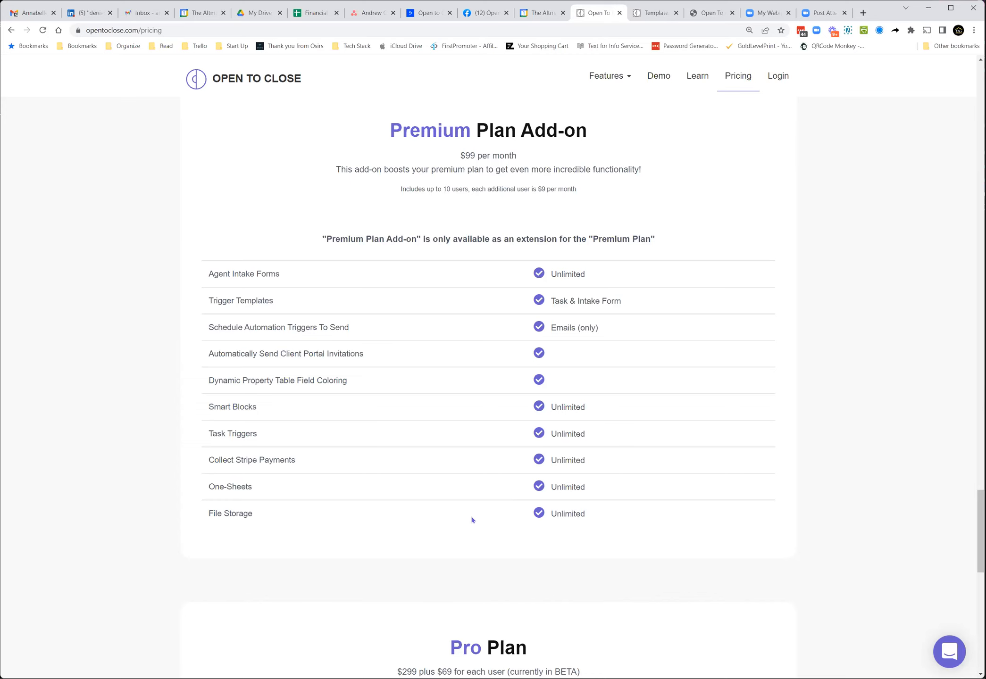
scroll(471, 513, "up", 3)
scroll(471, 513, "up", 20)
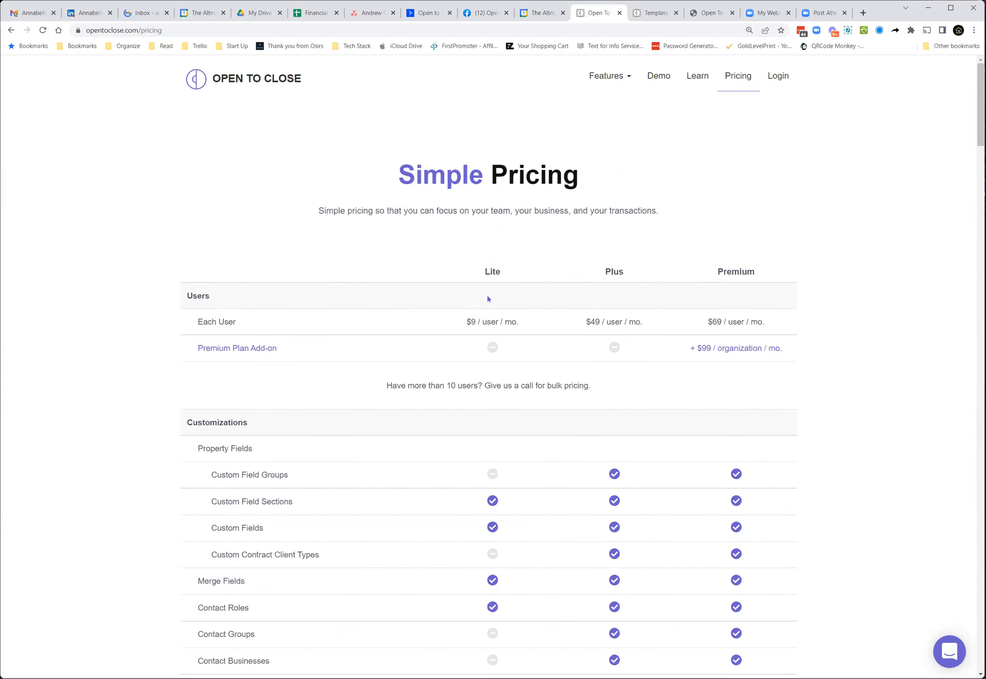
scroll(583, 371, "down", 20)
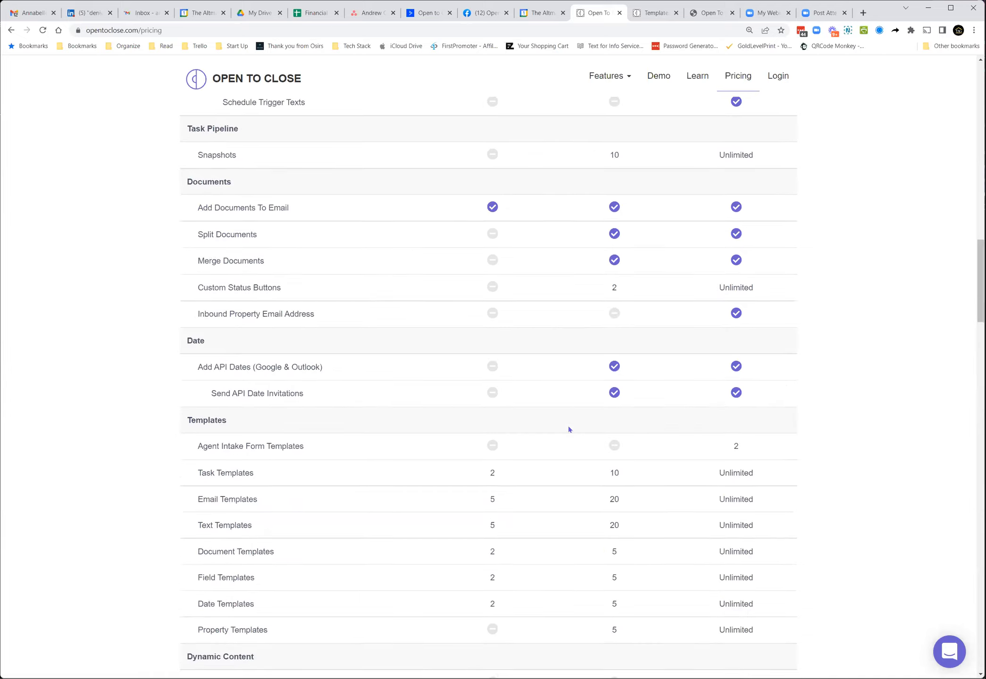
scroll(557, 425, "up", 6)
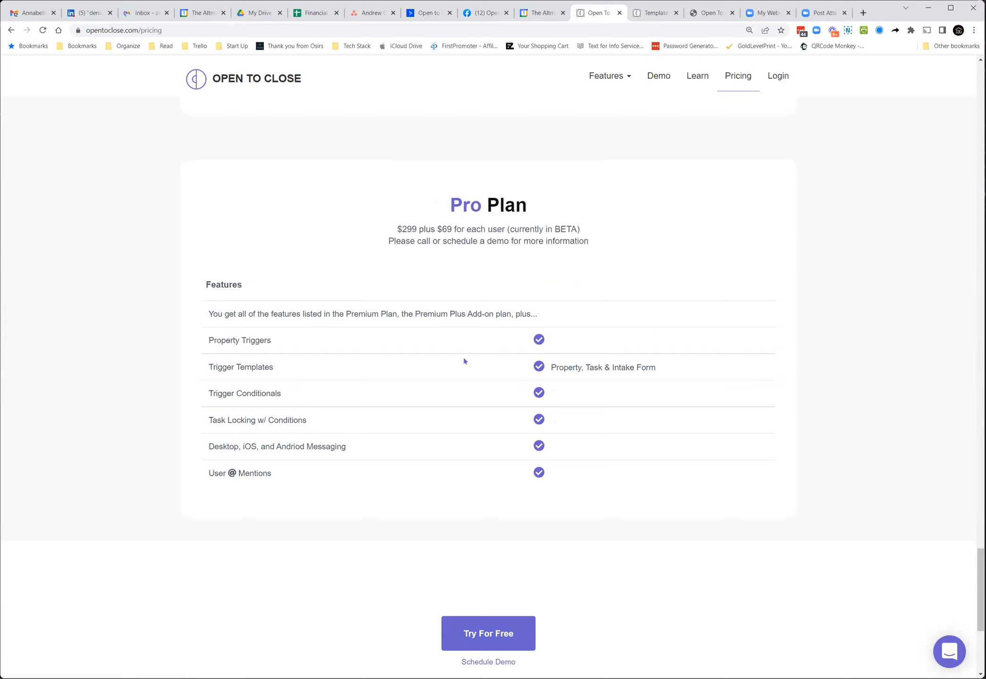
scroll(461, 360, "up", 10)
Step: Open the Whissel trigger template and review its triggers with their options expanded
left_click(659, 13)
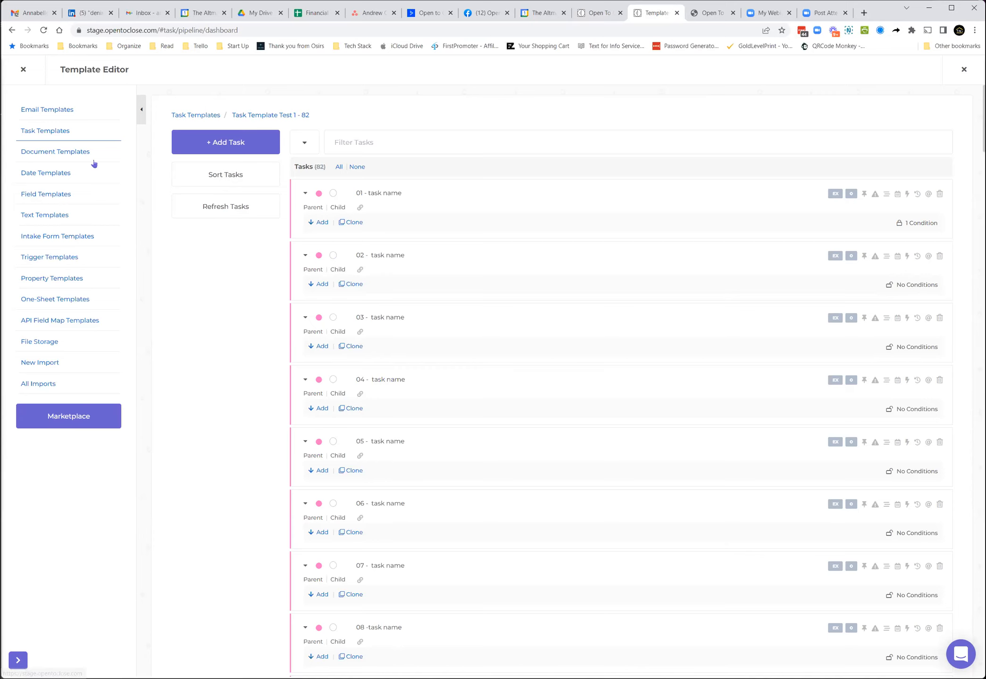
left_click(49, 256)
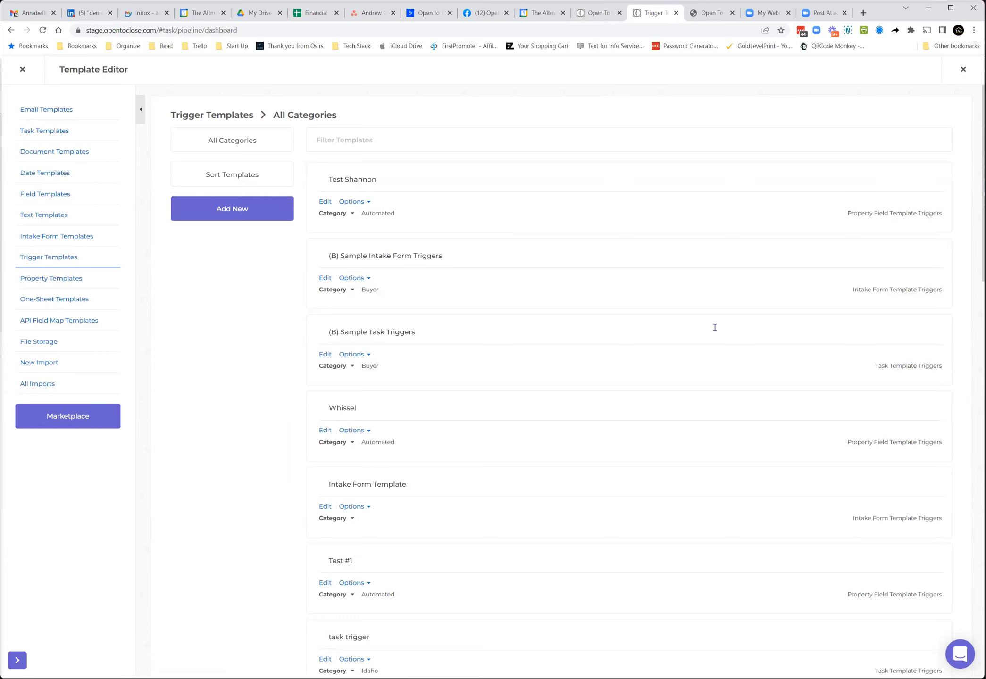
left_click(328, 432)
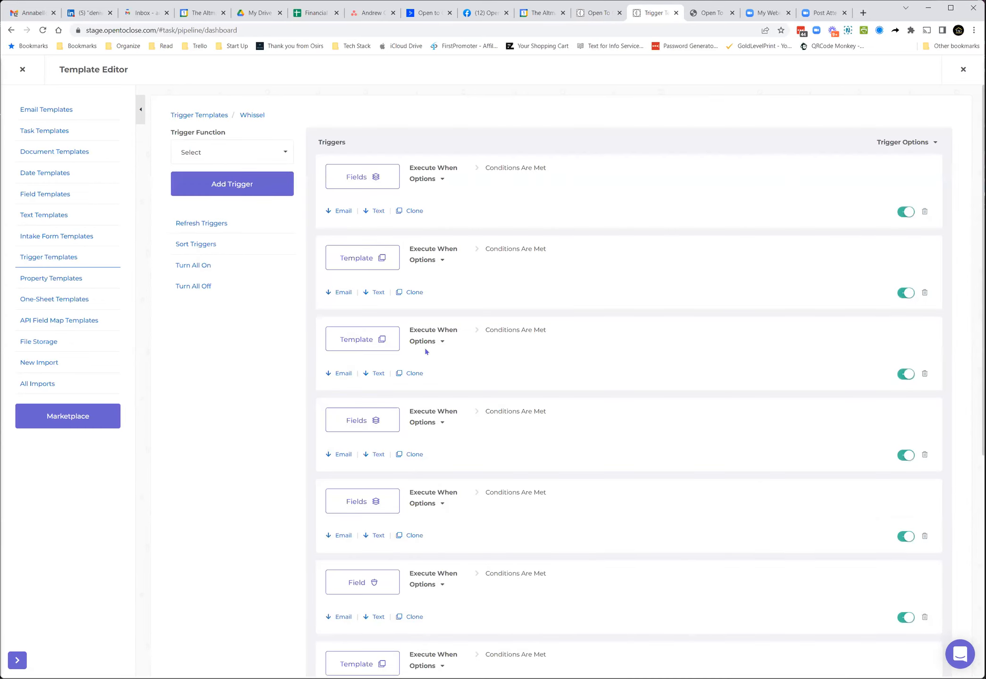
left_click(904, 141)
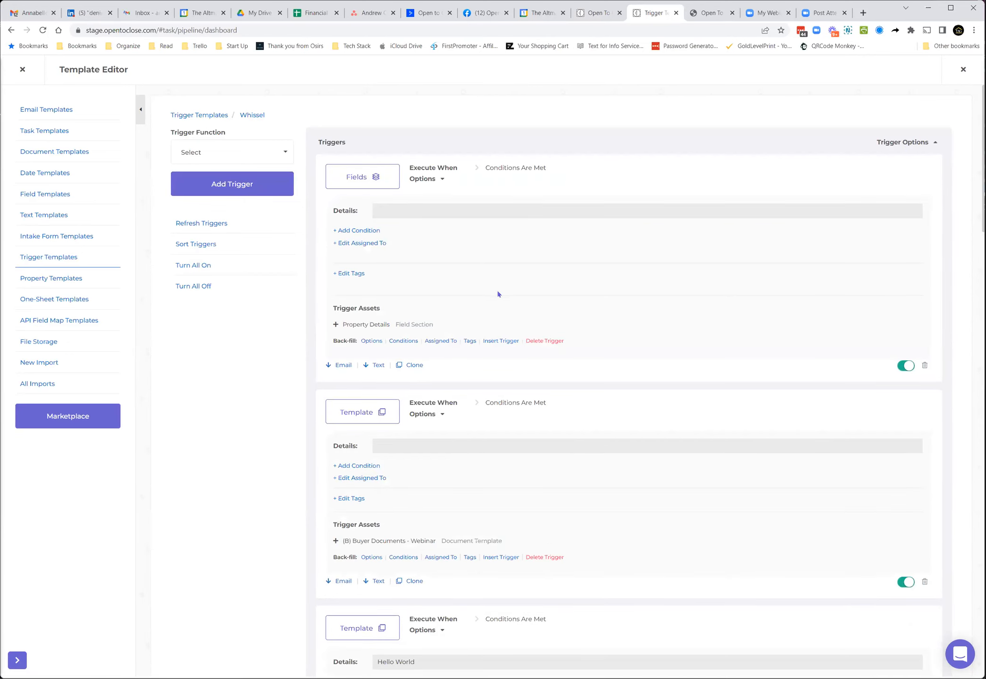
scroll(499, 291, "down", 4)
scroll(499, 290, "down", 4)
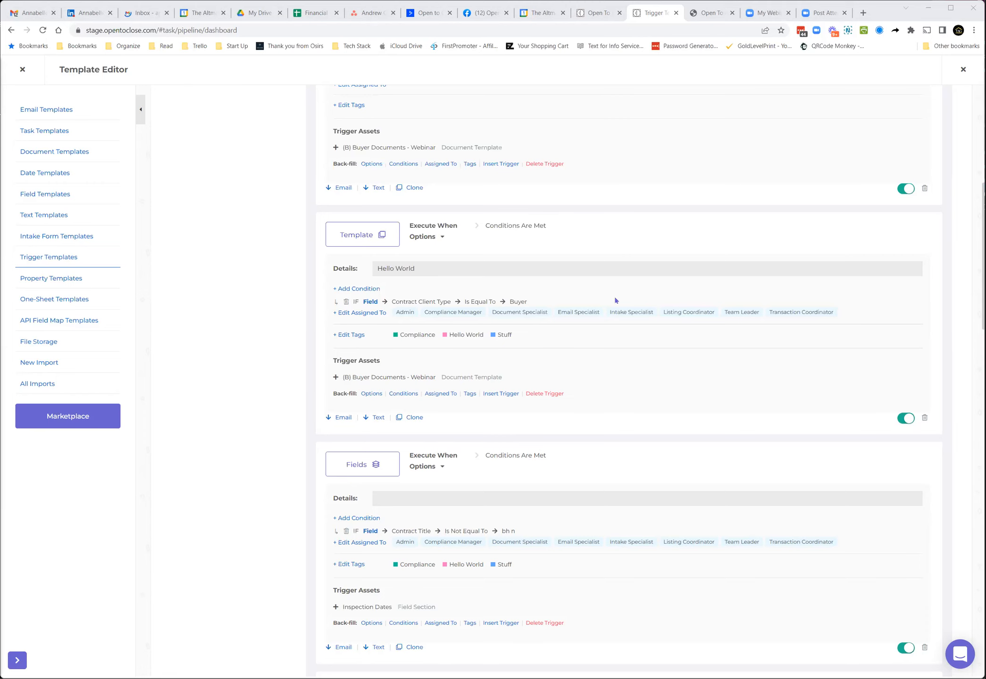
scroll(594, 358, "up", 8)
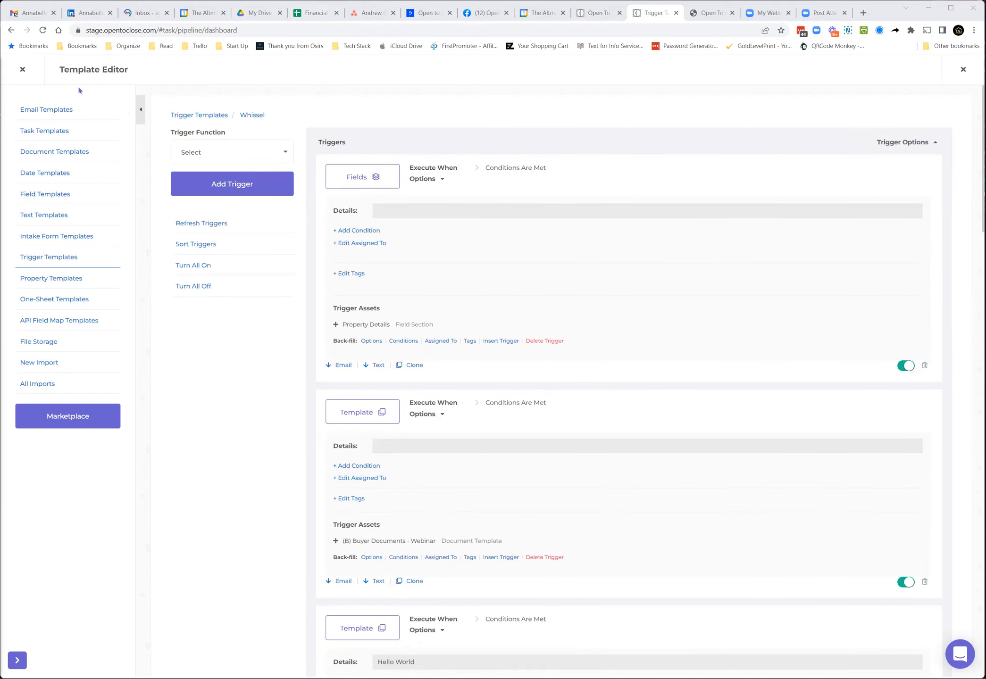
Step: Close the Template Editor and search the app for a property by its street address
left_click(22, 69)
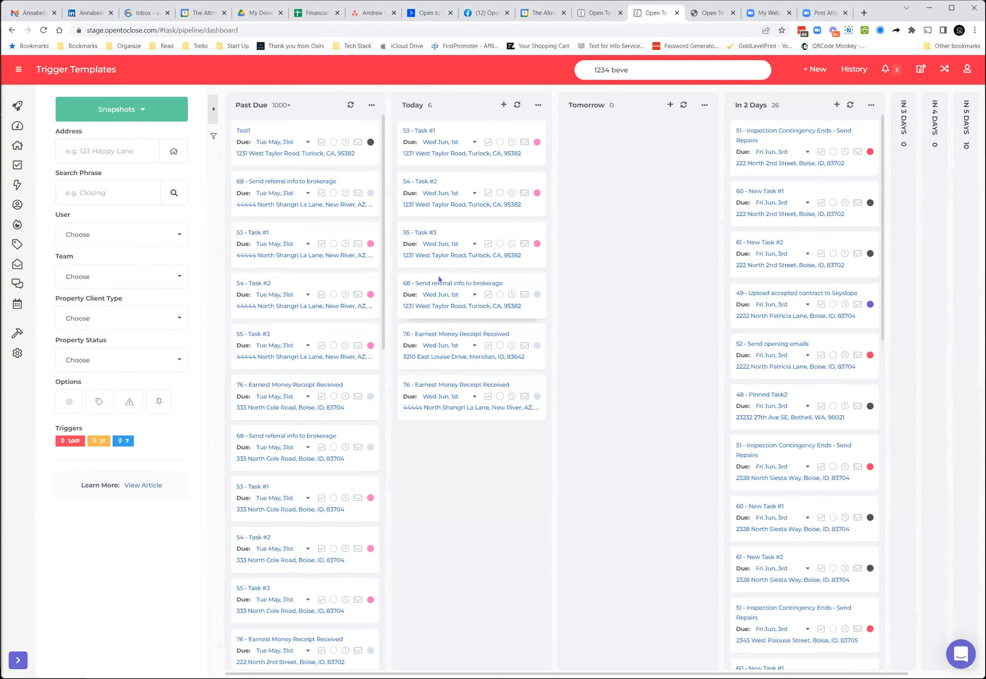
left_click(637, 69)
type("1234 beve")
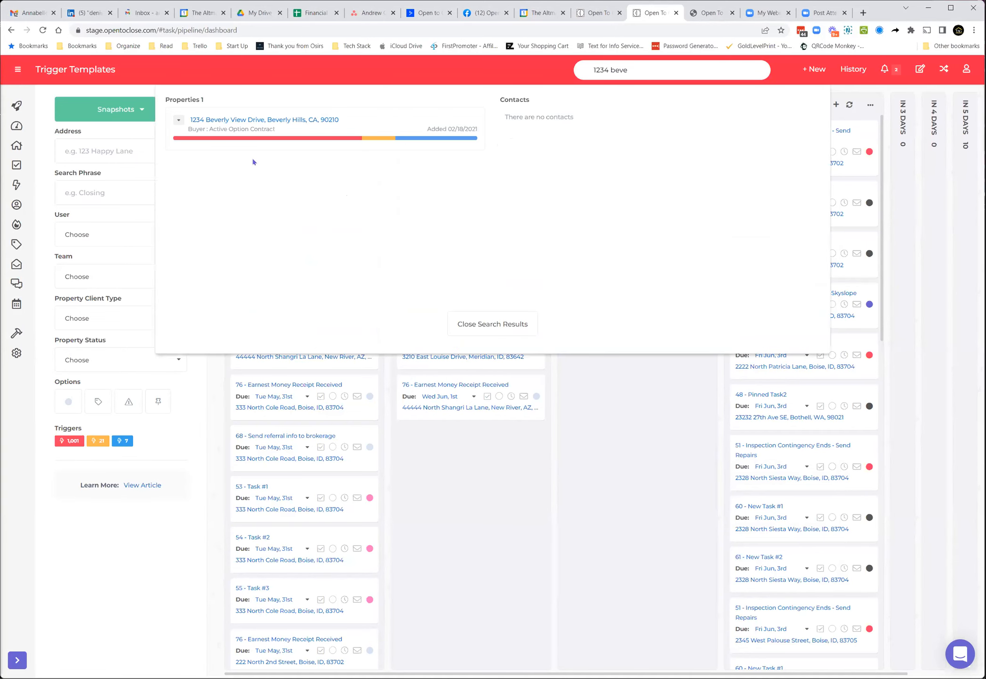
Step: Open the file drawer for the 1234 Beverly View Drive search result, then close it
left_click(180, 122)
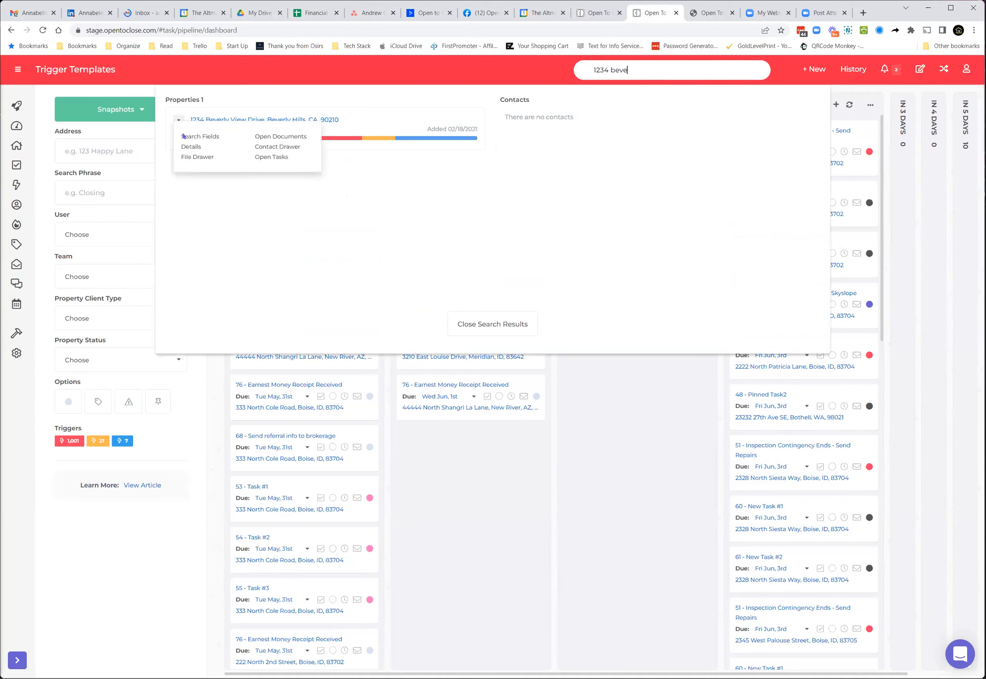
left_click(207, 158)
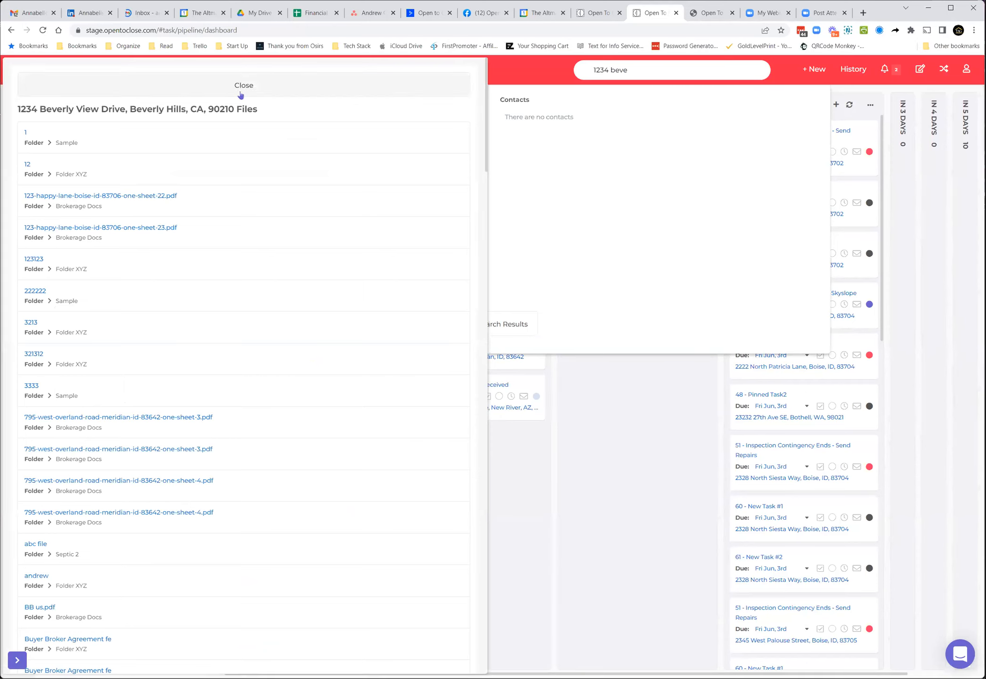
left_click(242, 84)
Step: Open the property's documents, switch to its triggers and review them with the trigger options expanded
left_click(178, 120)
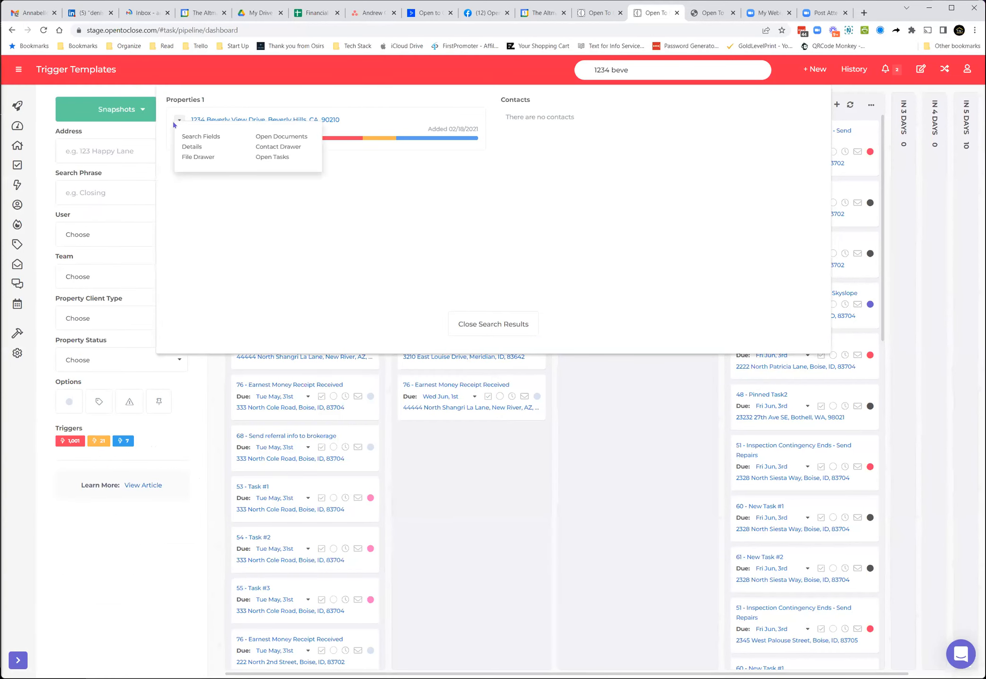
left_click(267, 136)
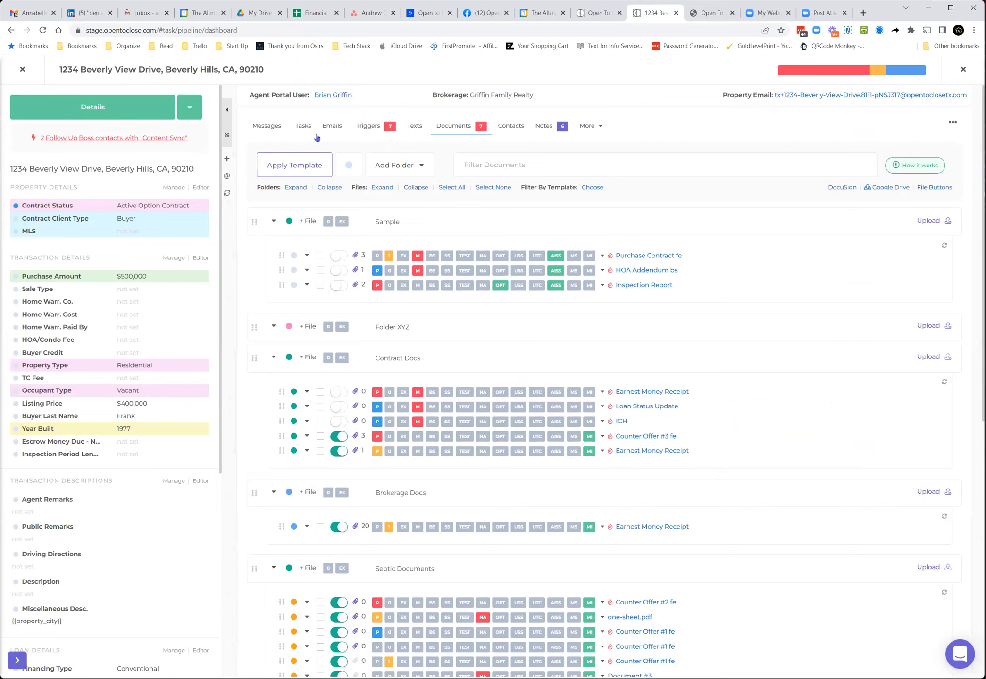
left_click(364, 128)
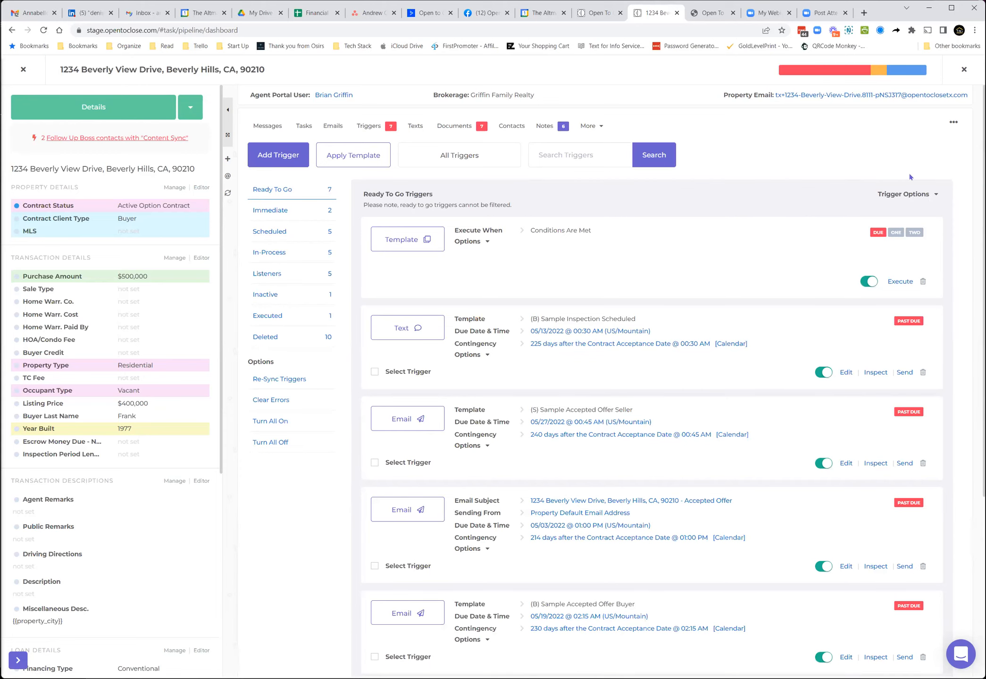
left_click(896, 198)
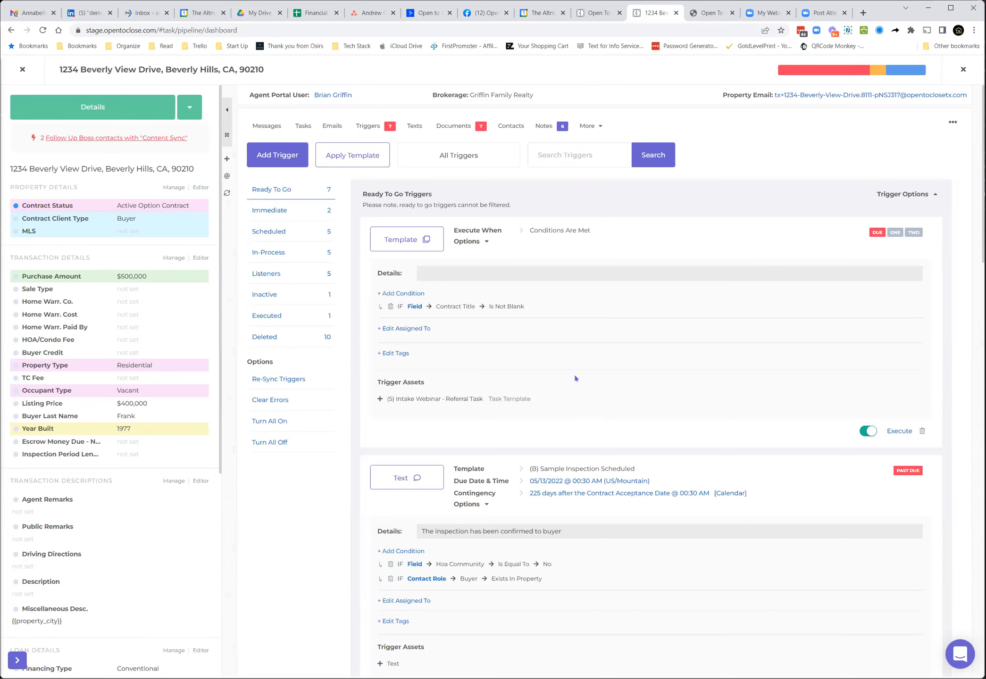
scroll(575, 379, "down", 4)
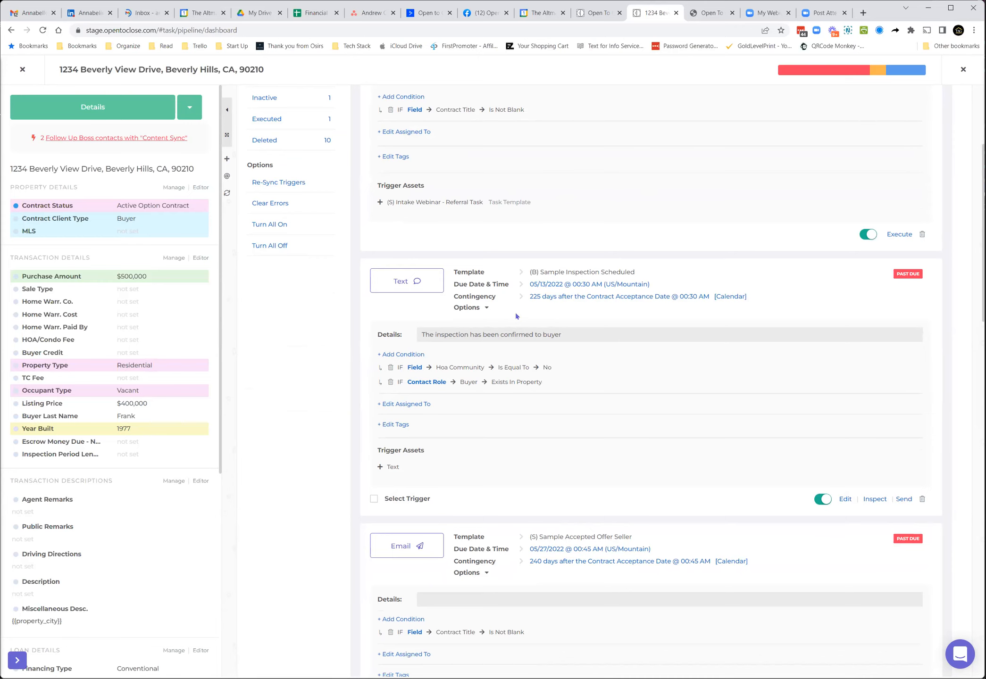
scroll(427, 165, "up", 4)
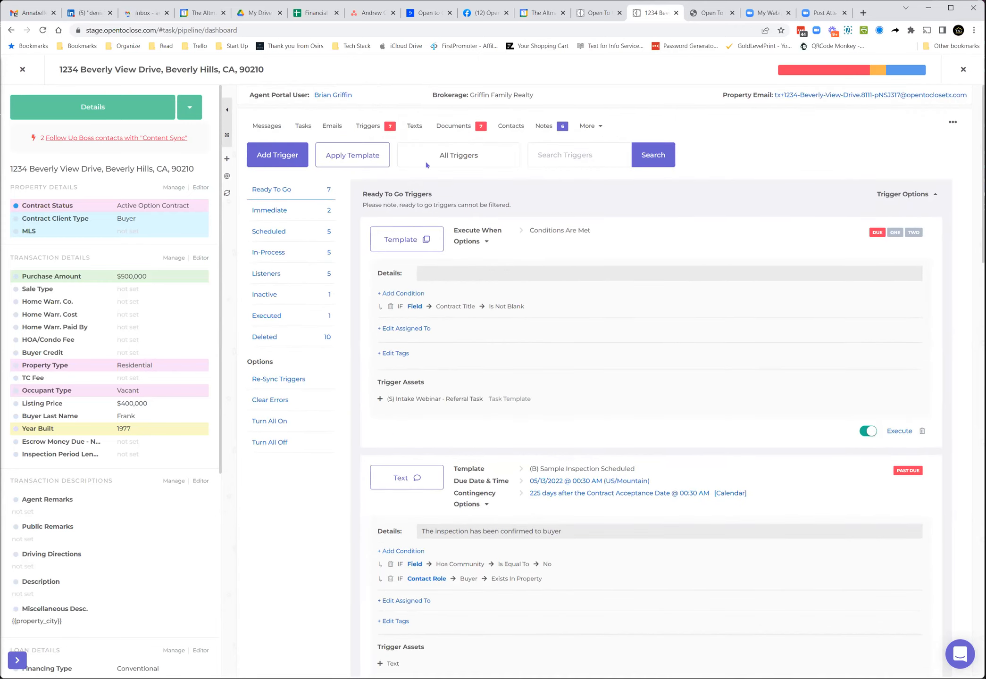
Step: Switch to the property's tasks and open its trigger snapshot from the pipeline bar before closing it
left_click(300, 127)
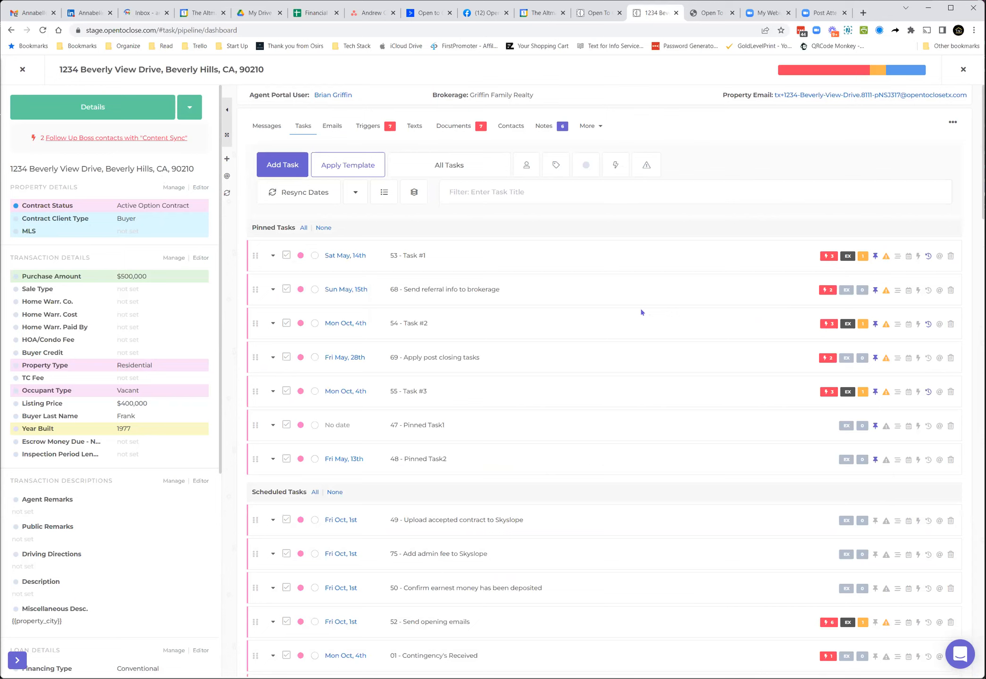
left_click(786, 76)
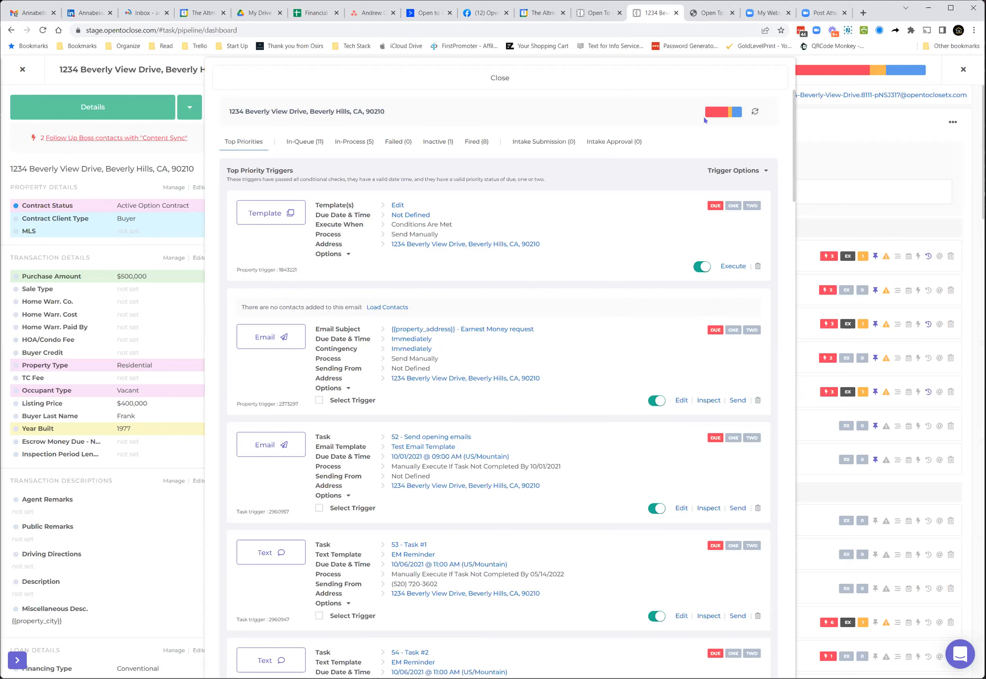
left_click(639, 84)
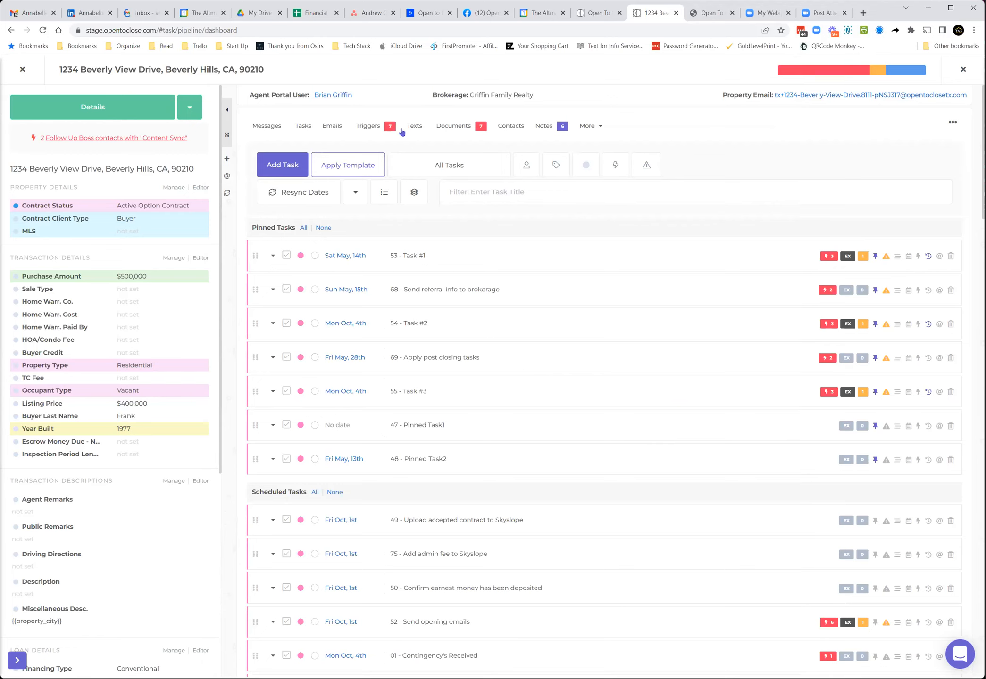
Step: Return to the tasks list and expand all tasks to review their conditions, tags, roles and users
left_click(300, 128)
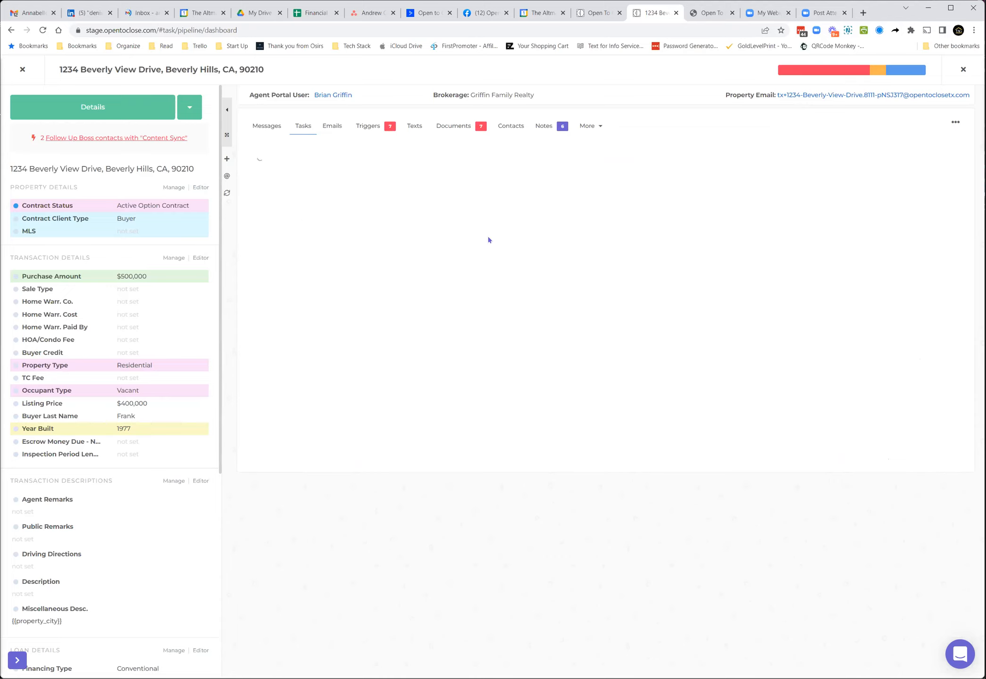
left_click(330, 129)
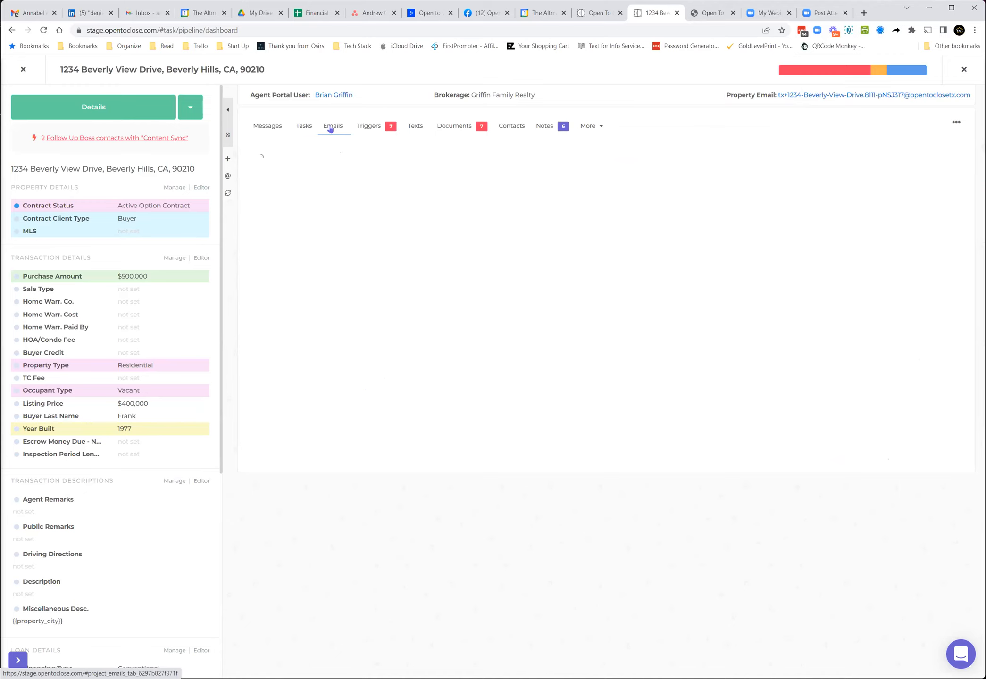
left_click(304, 126)
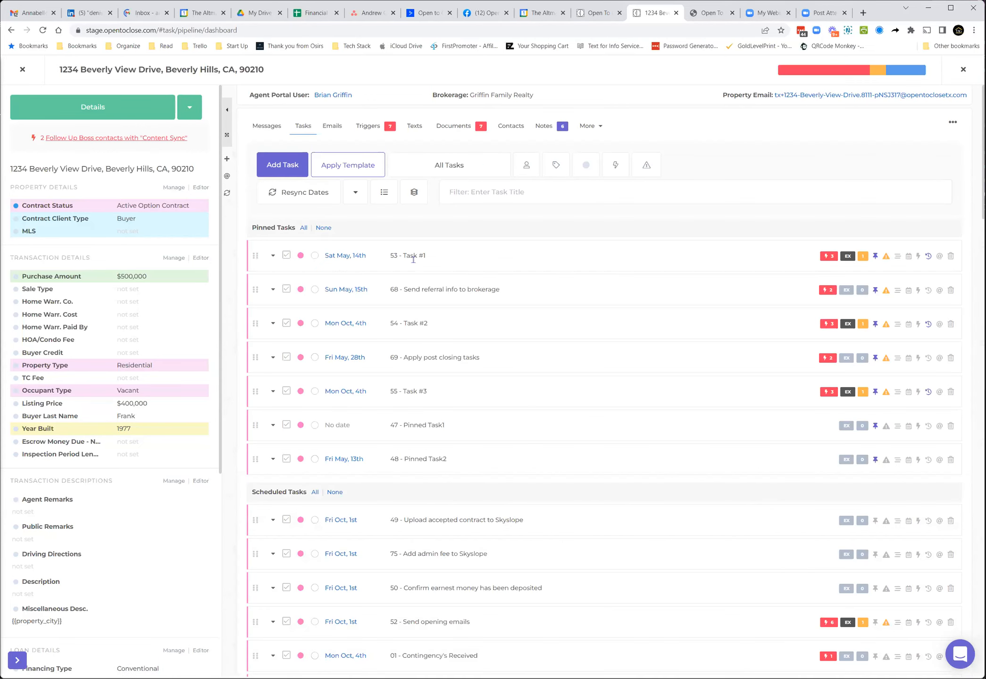
left_click(356, 196)
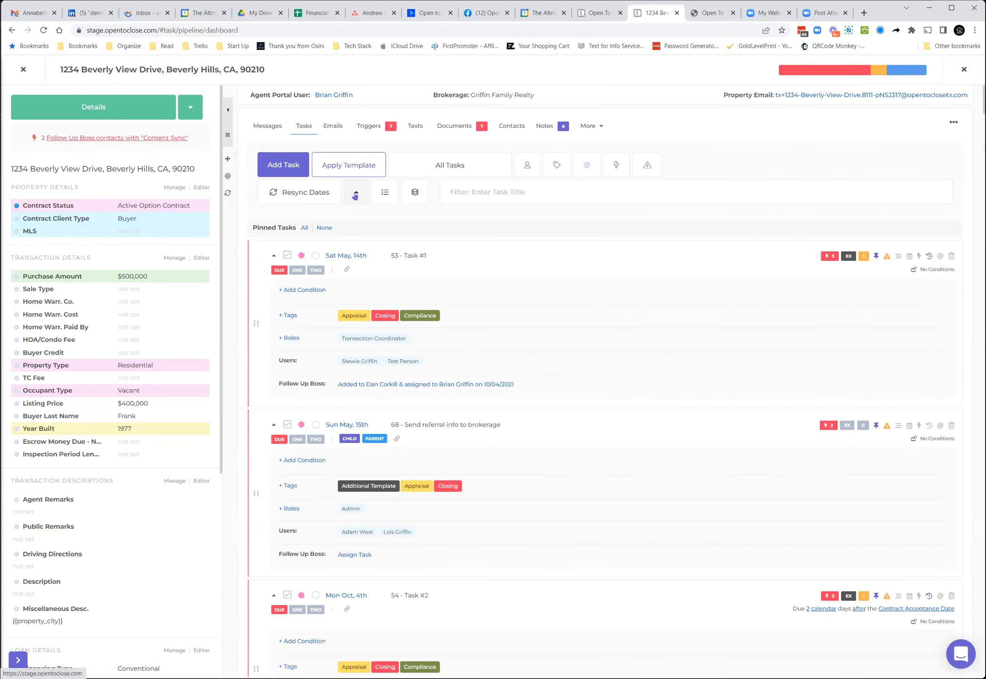
left_click(355, 197)
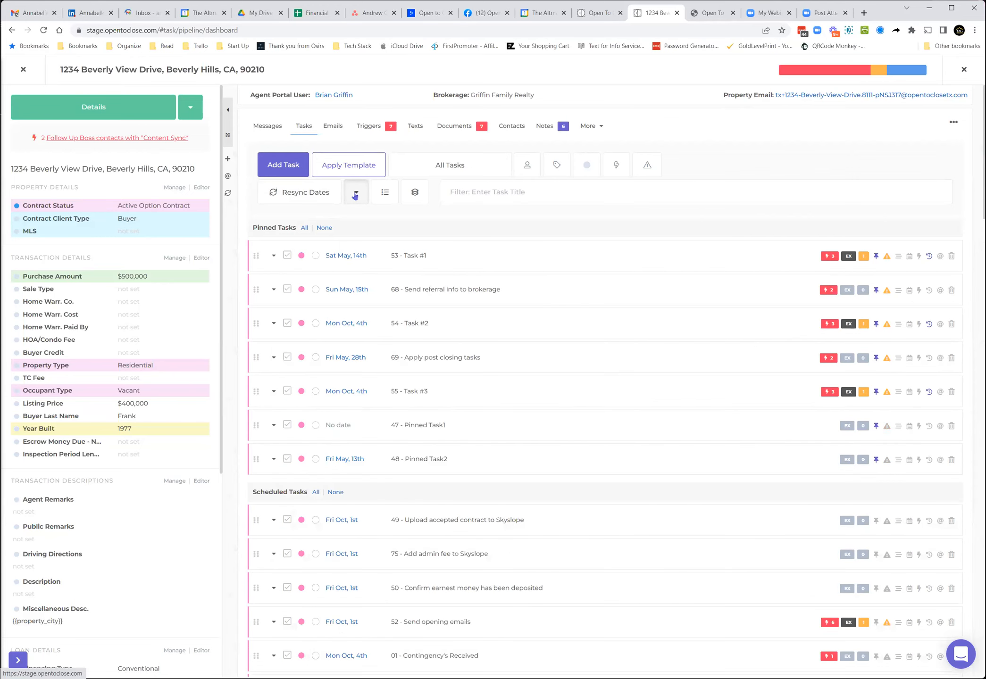
left_click(355, 197)
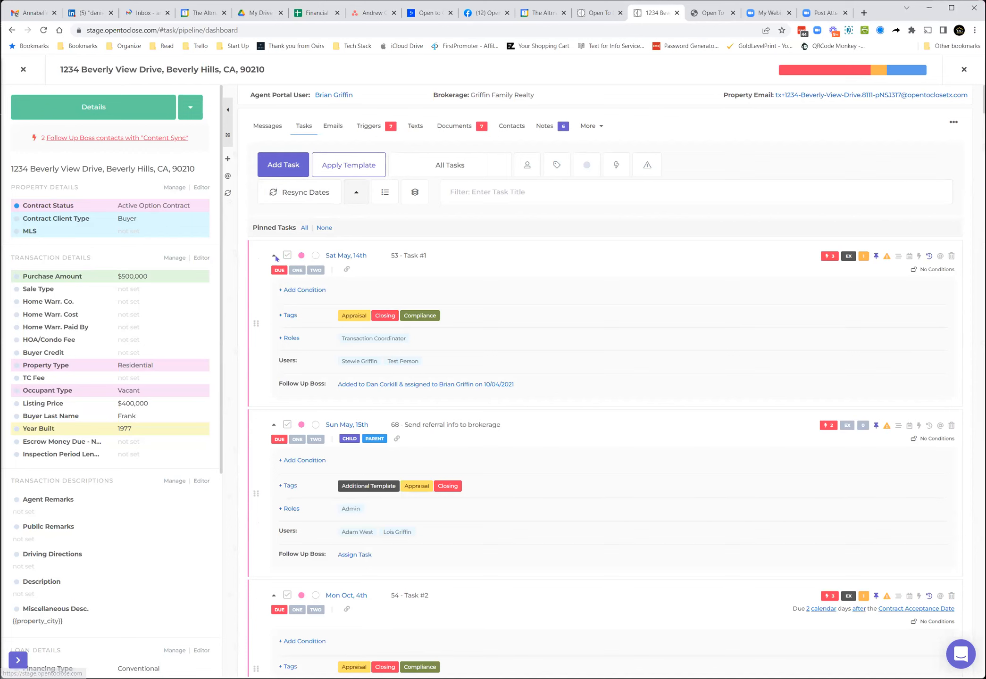
left_click(274, 257)
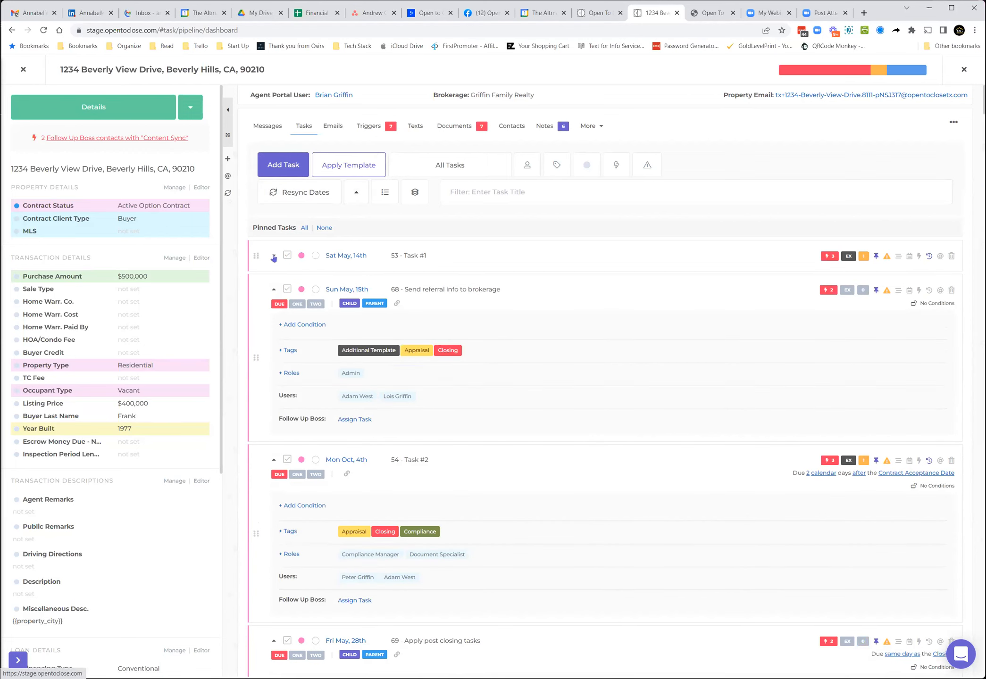
left_click(273, 257)
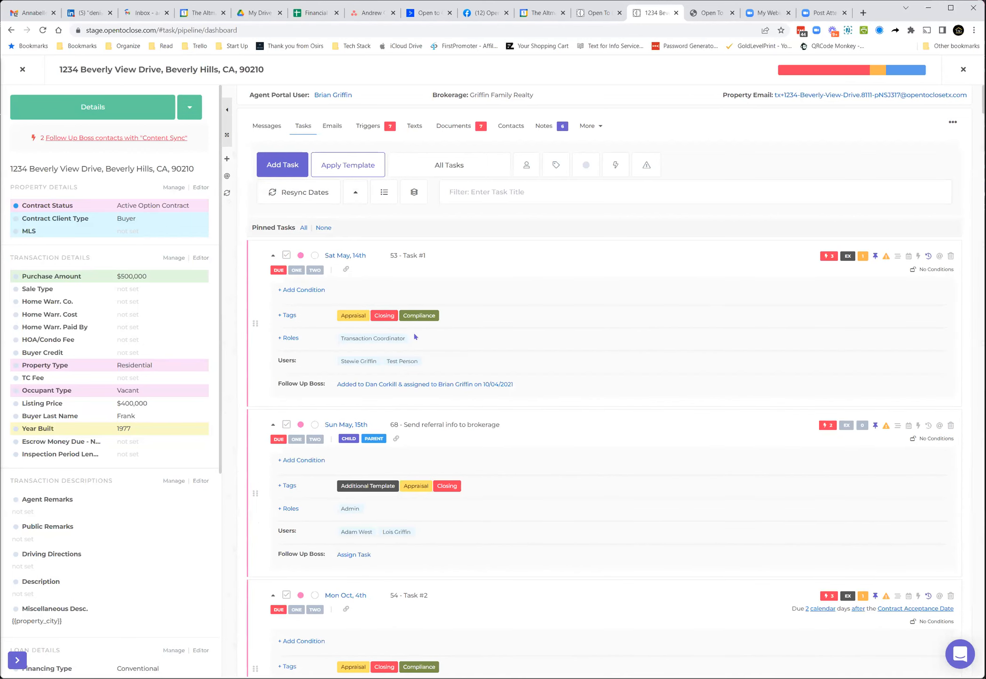
Step: Add a Property Field condition to Task #1: Legal Description Is Not Blank, then close the condition panels
left_click(929, 272)
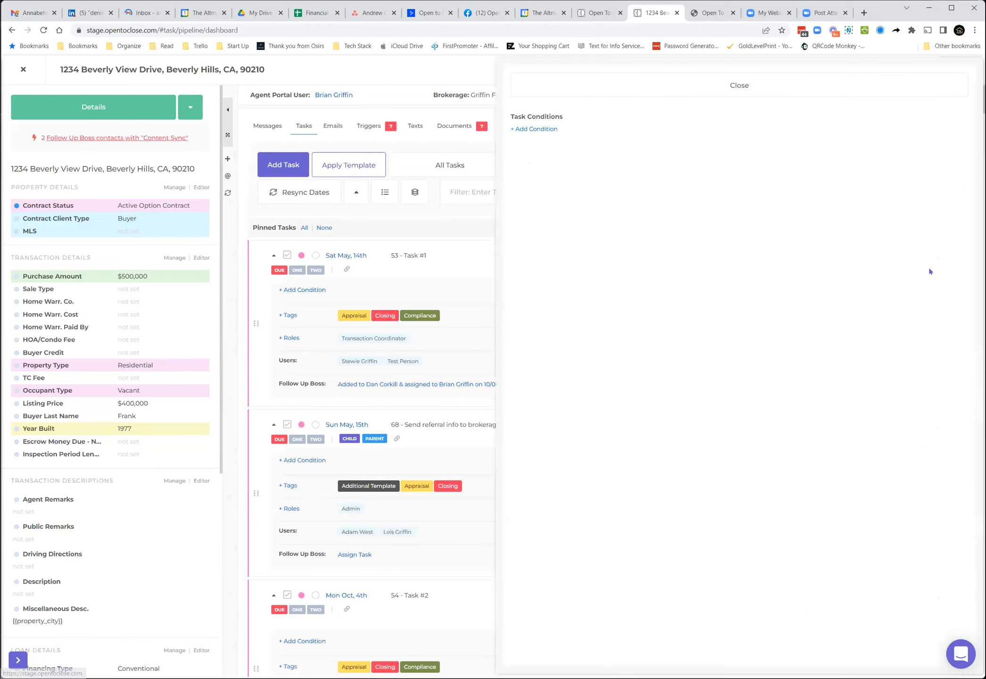
left_click(550, 130)
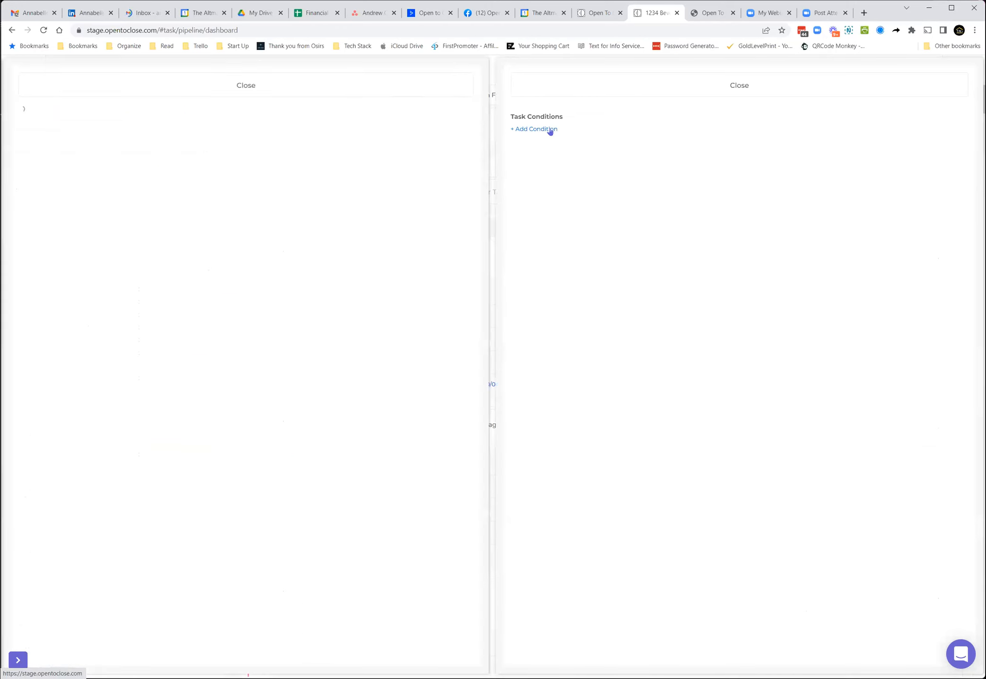
left_click(131, 131)
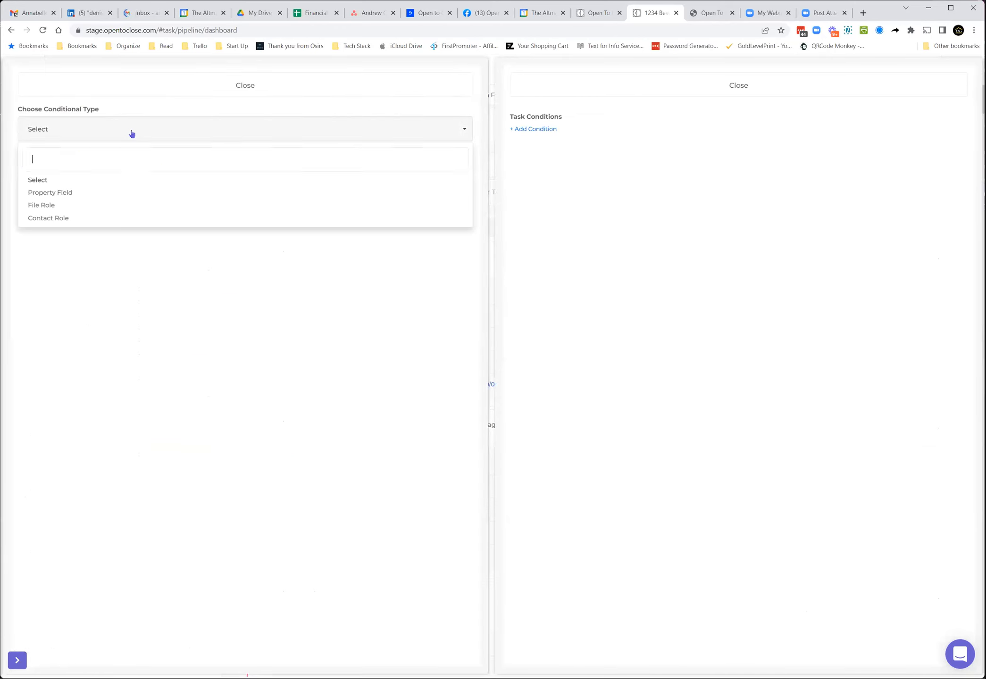
left_click(91, 194)
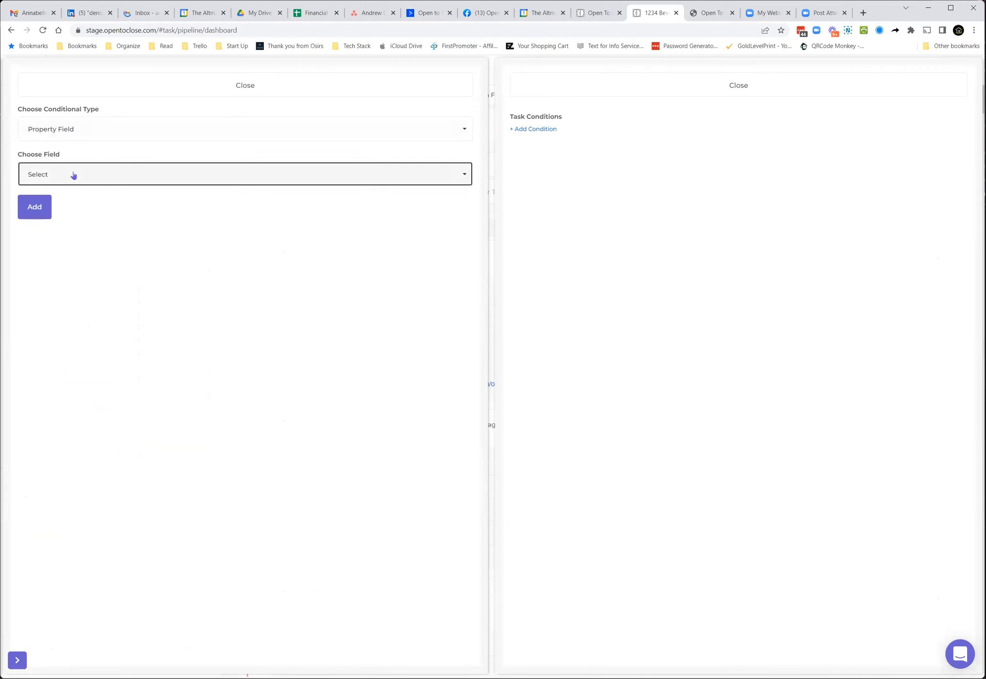
left_click(73, 175)
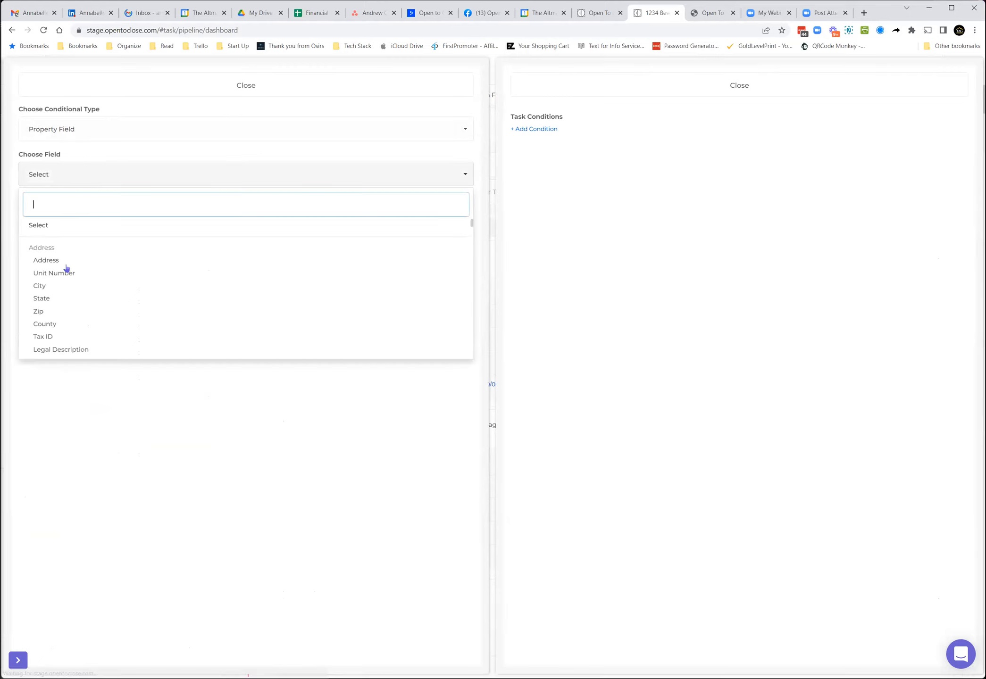
left_click(55, 352)
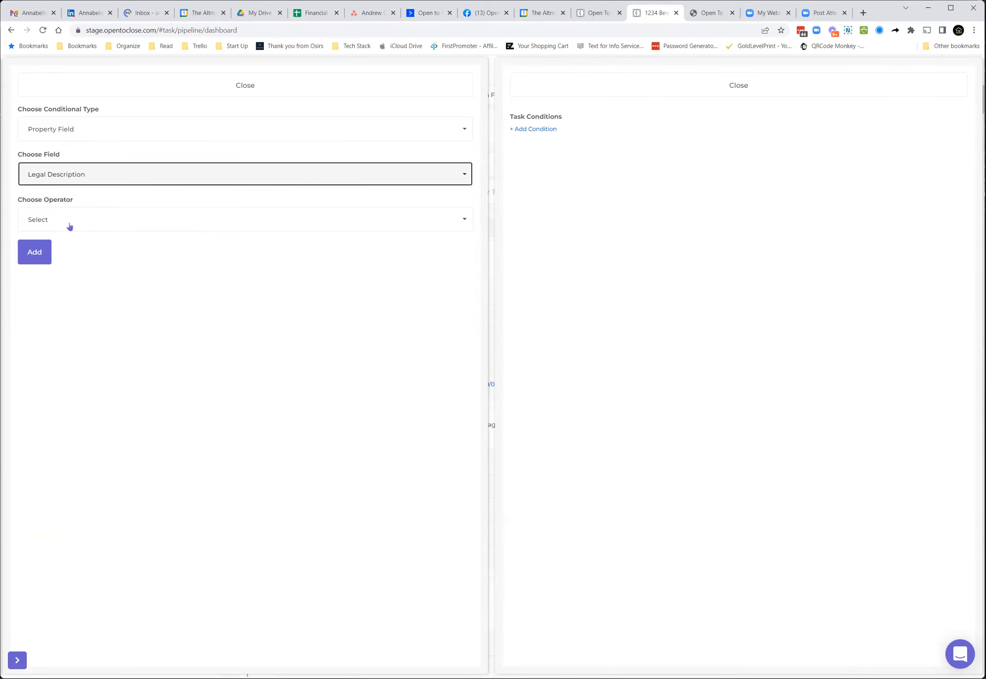
left_click(72, 220)
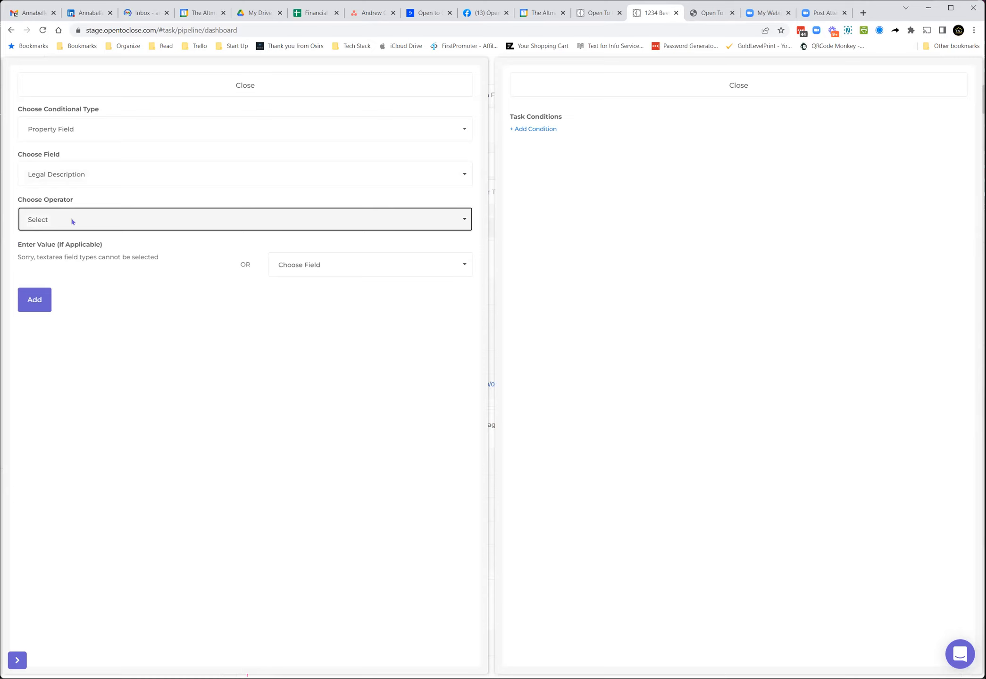
left_click(72, 220)
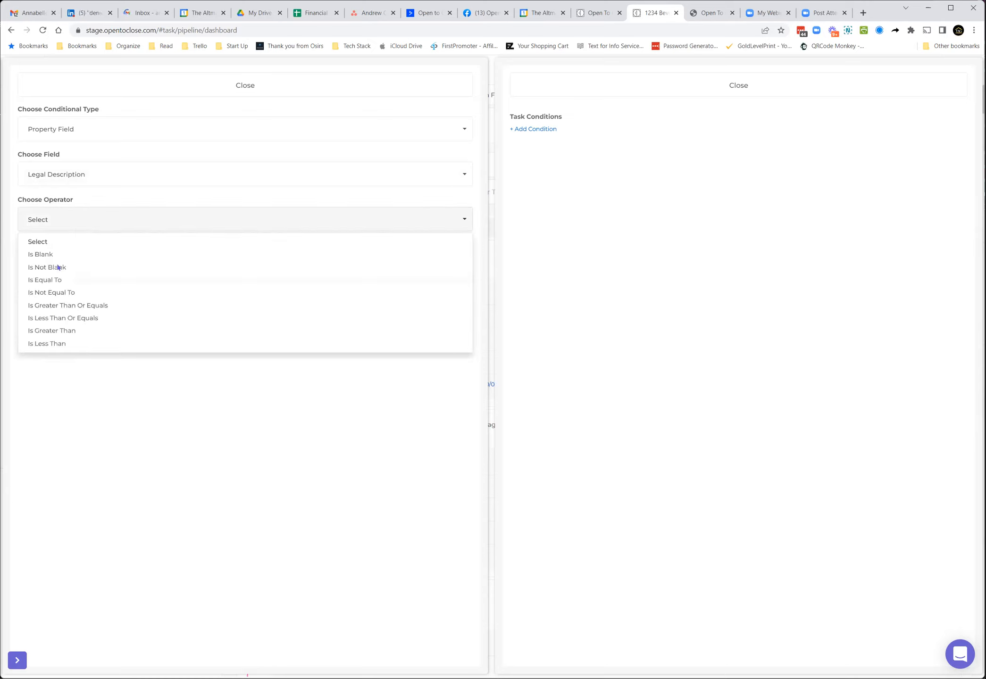
left_click(58, 267)
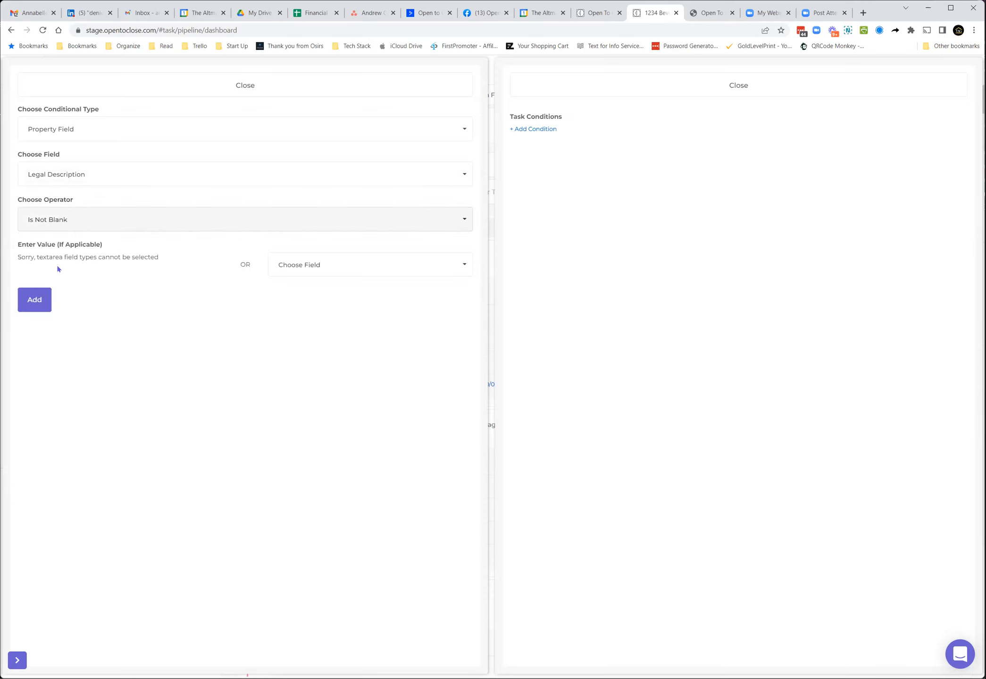
left_click(34, 300)
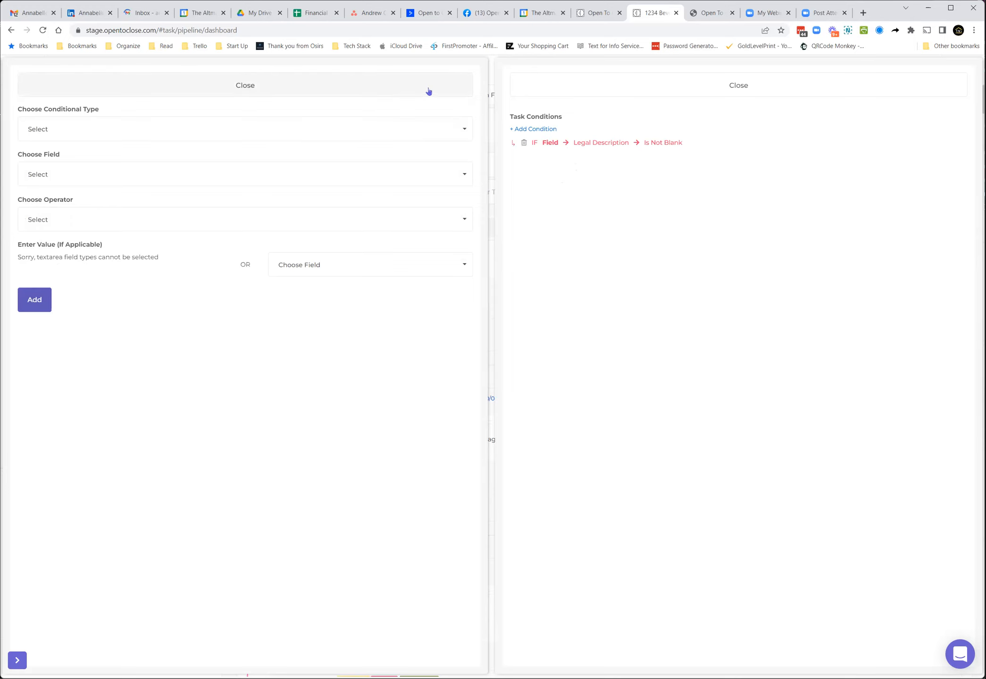
left_click(552, 90)
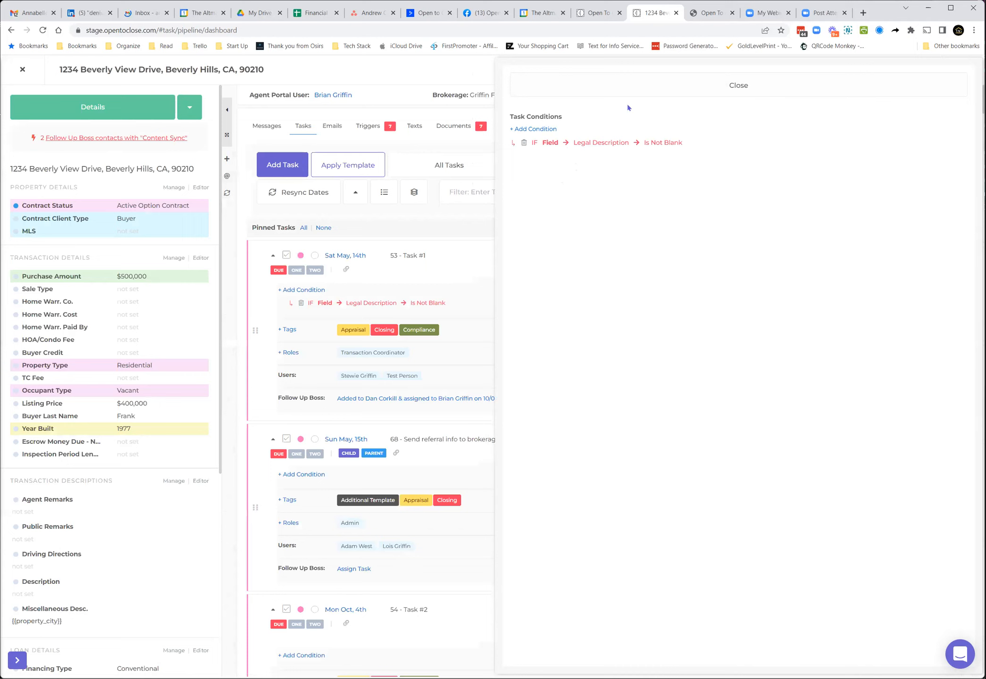
left_click(627, 94)
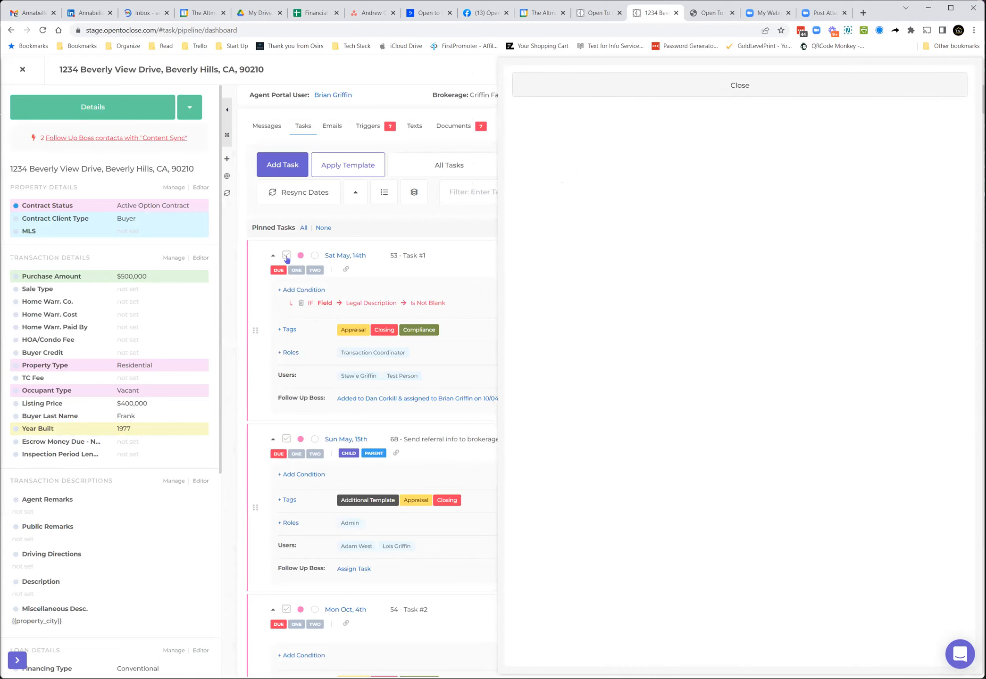
Step: Review Task #1's condition indicator in the pinned list and scroll through the property's transaction details
left_click(287, 257)
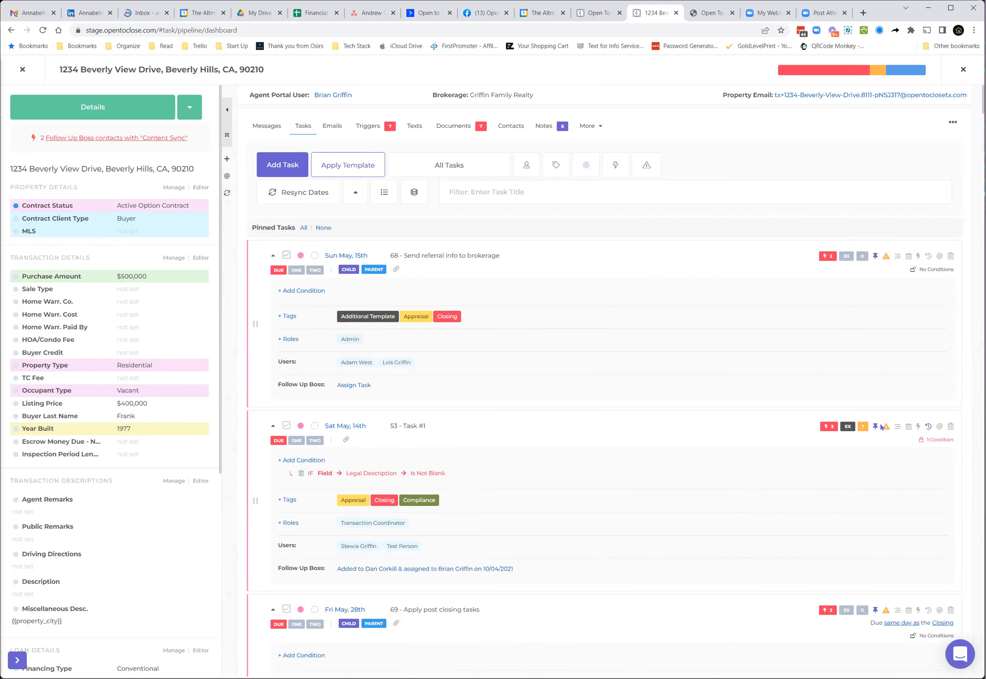
left_click(930, 440)
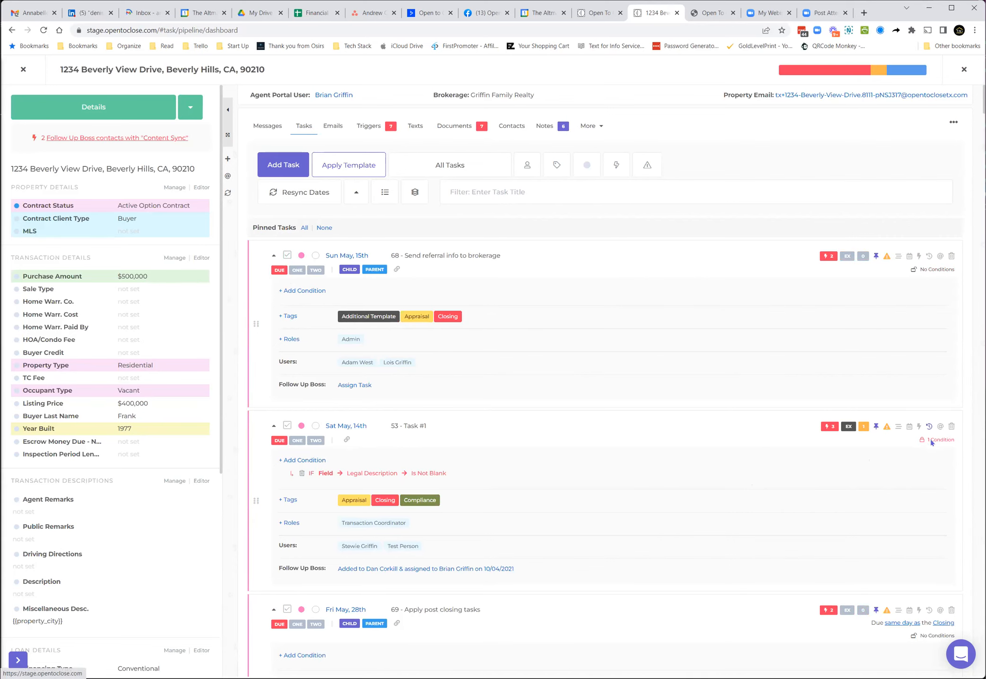
left_click(639, 95)
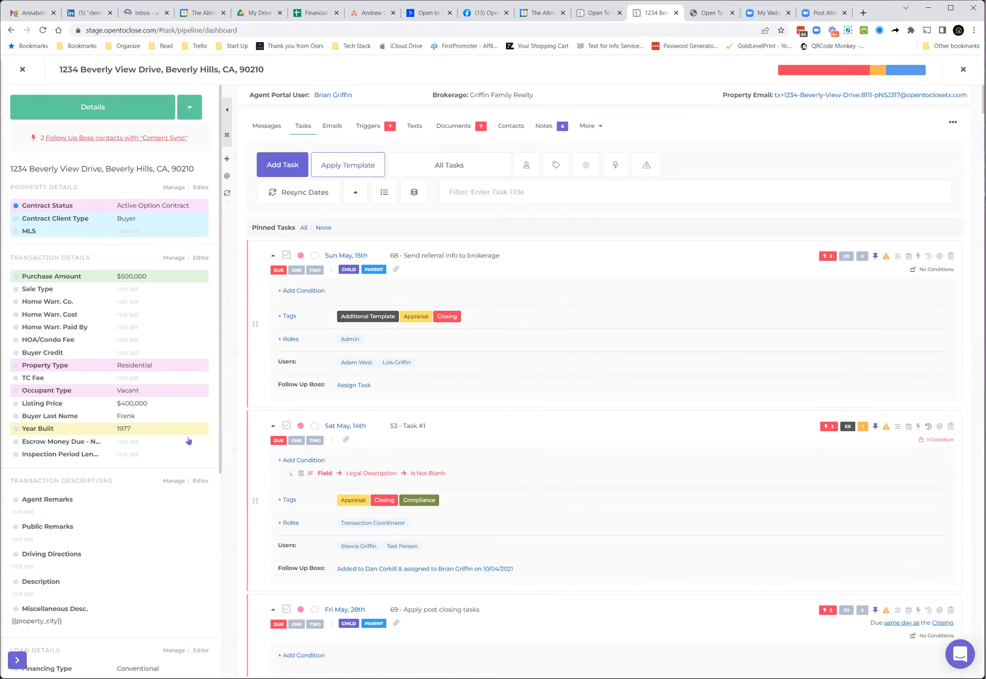
scroll(98, 418, "down", 1)
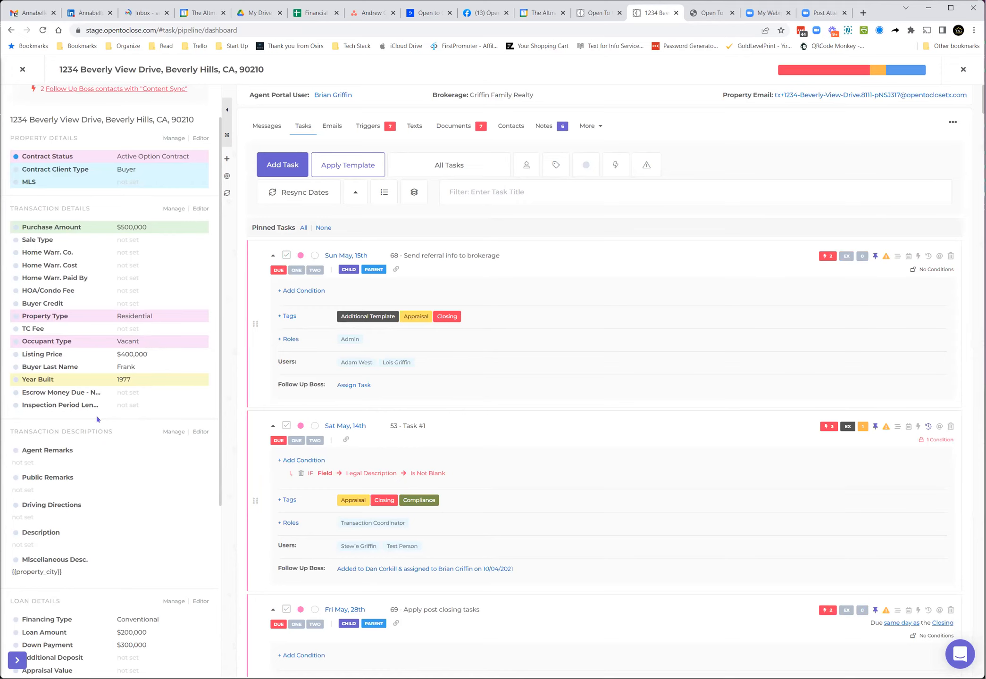
scroll(97, 416, "down", 3)
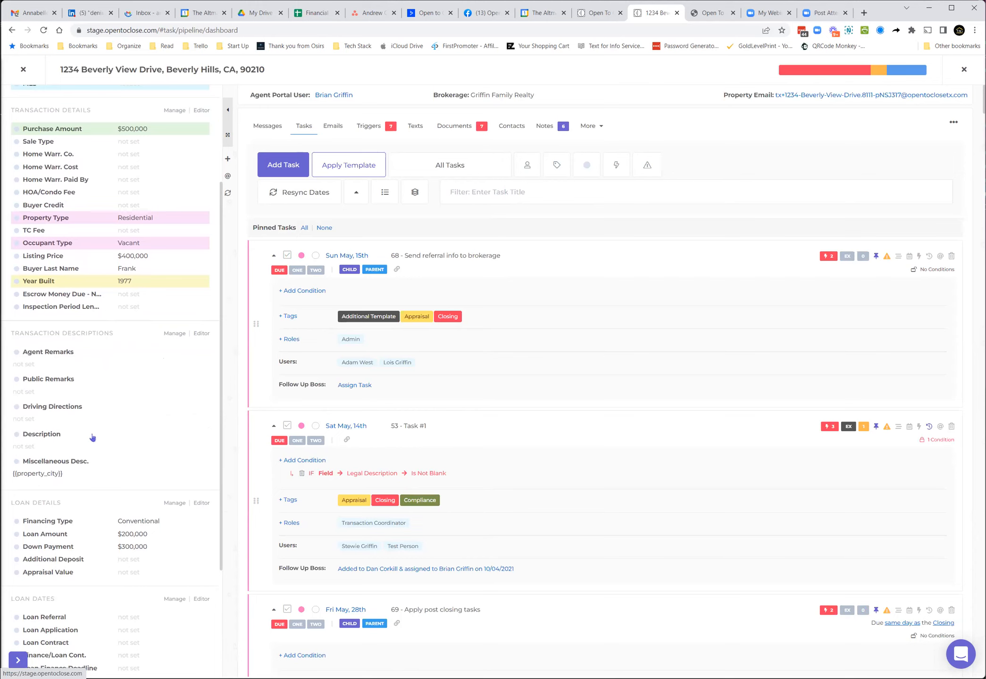
Step: Review the property's field settings and the list of available field templates, then close the dialog
scroll(92, 438, "down", 3)
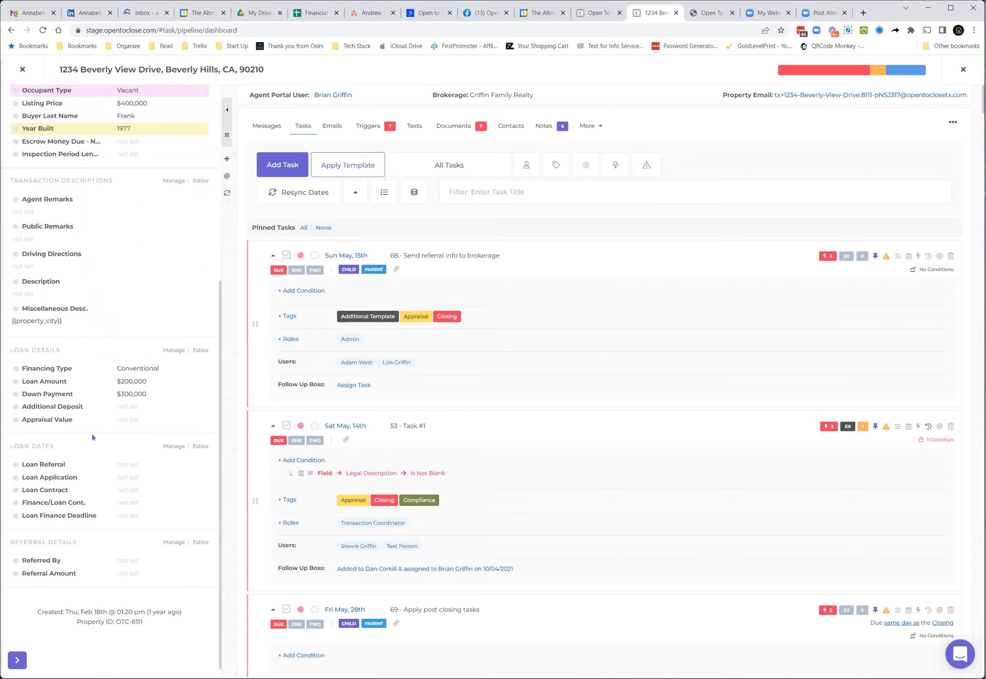
scroll(94, 455, "up", 6)
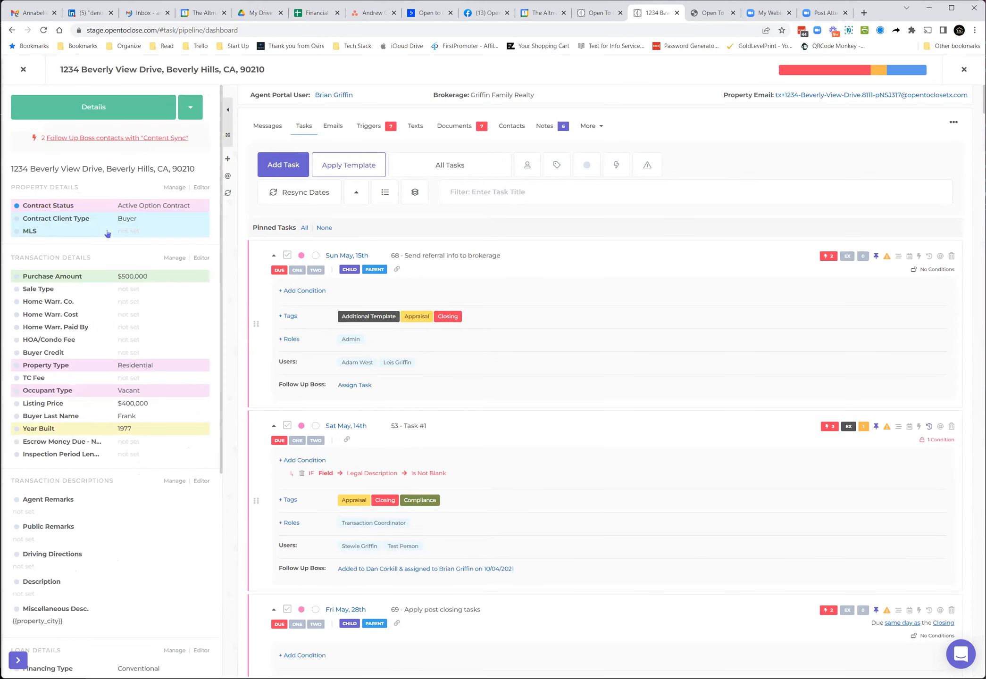
left_click(188, 116)
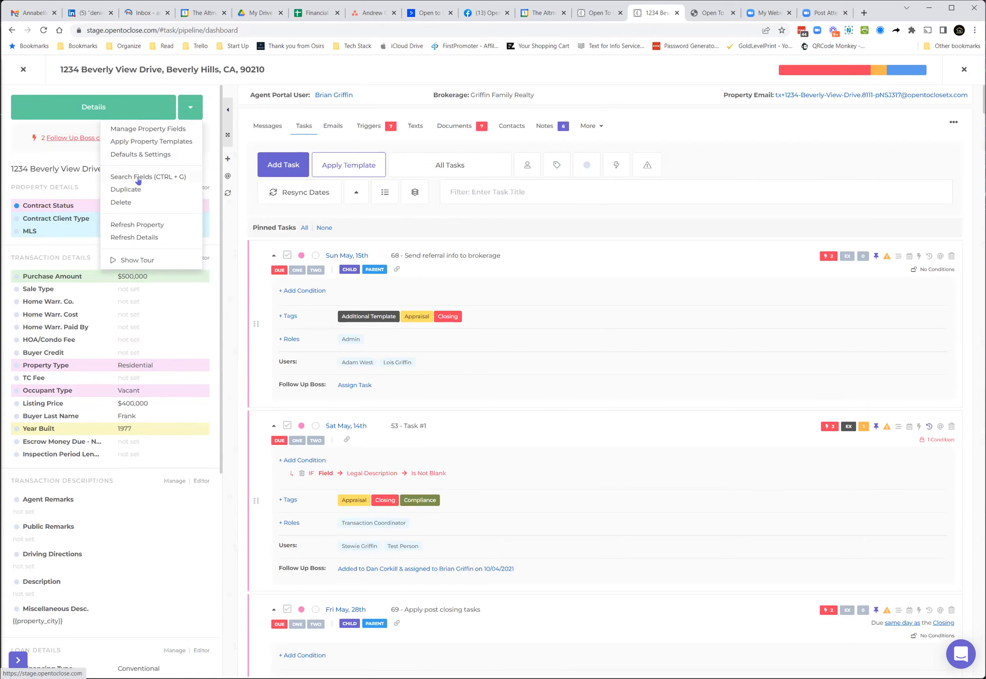
left_click(147, 129)
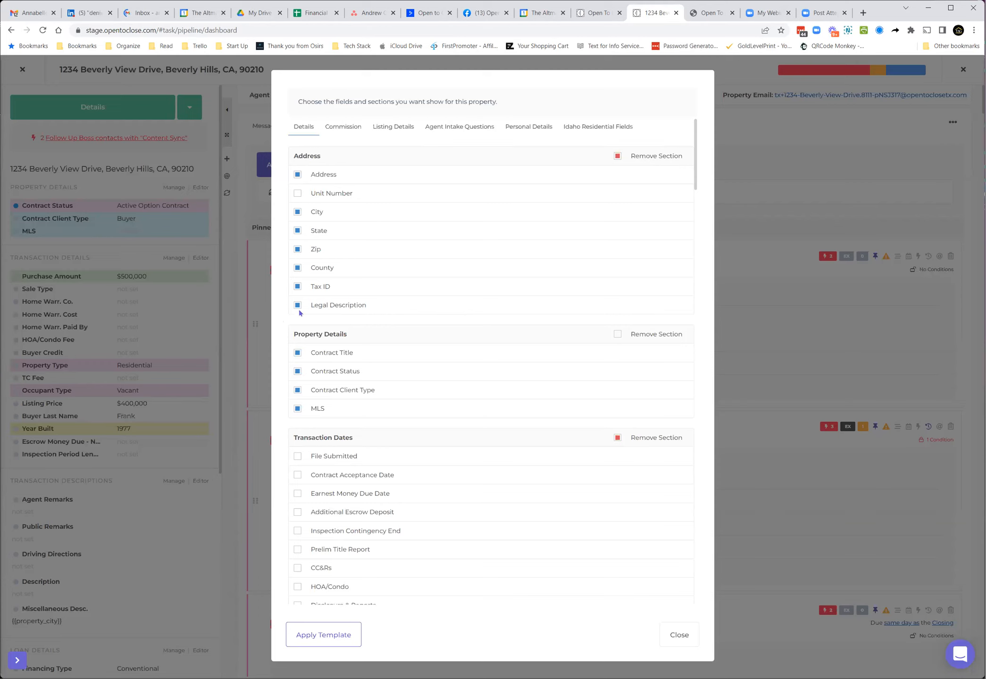
left_click(341, 635)
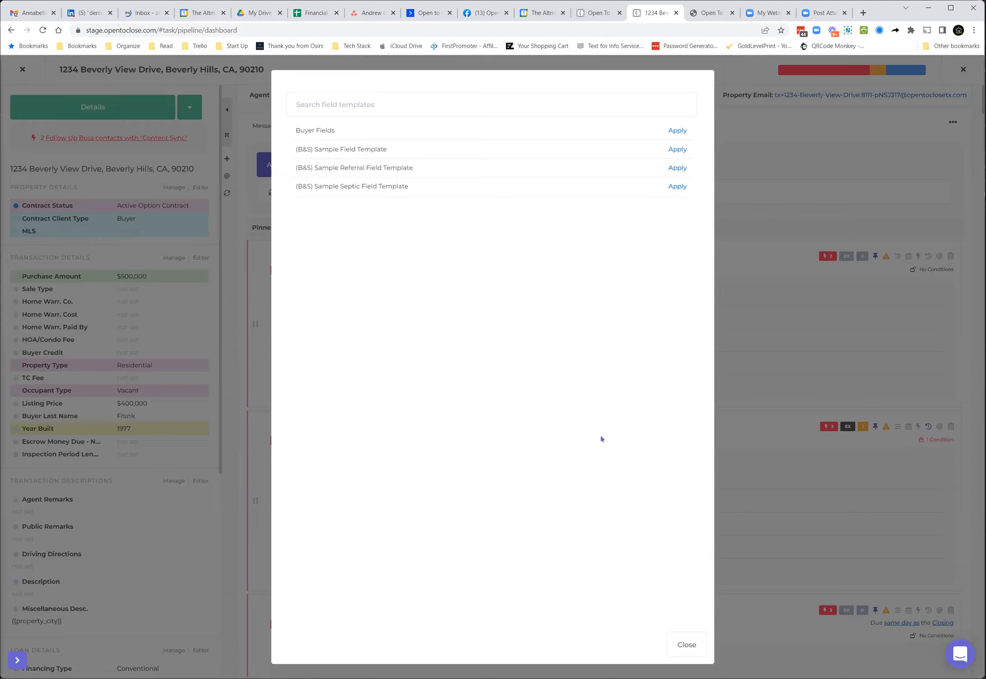
left_click(684, 645)
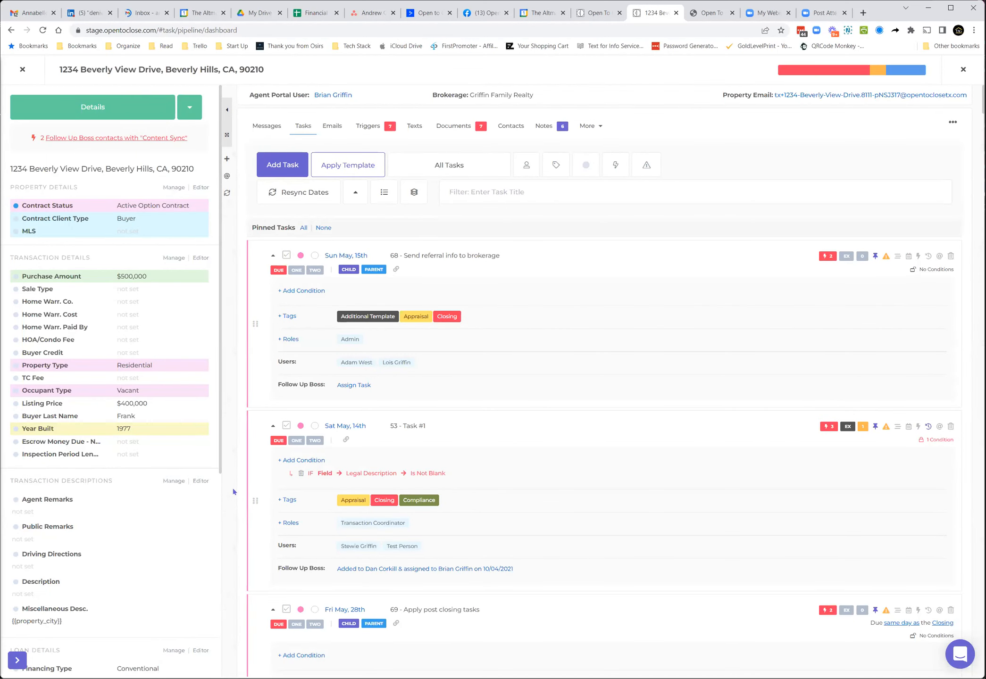
Step: Search the property fields for "legal" and save "ksdfkdksjfkdsf" as the Legal Description
left_click(227, 159)
type("legal")
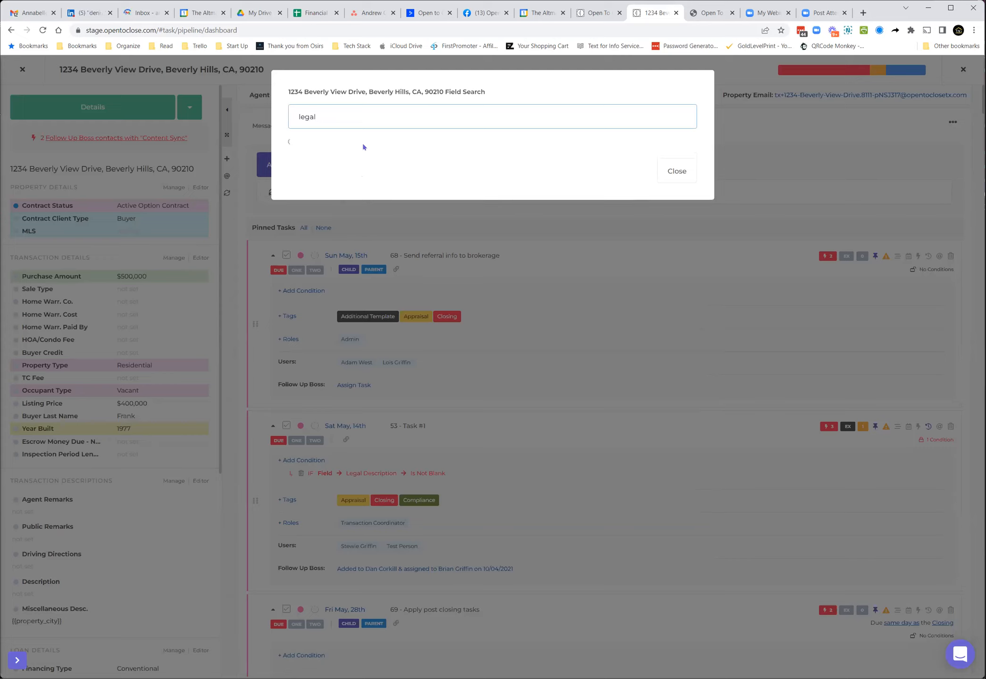
type("ksdfkdksjfkdsf")
left_click(673, 175)
left_click(673, 175)
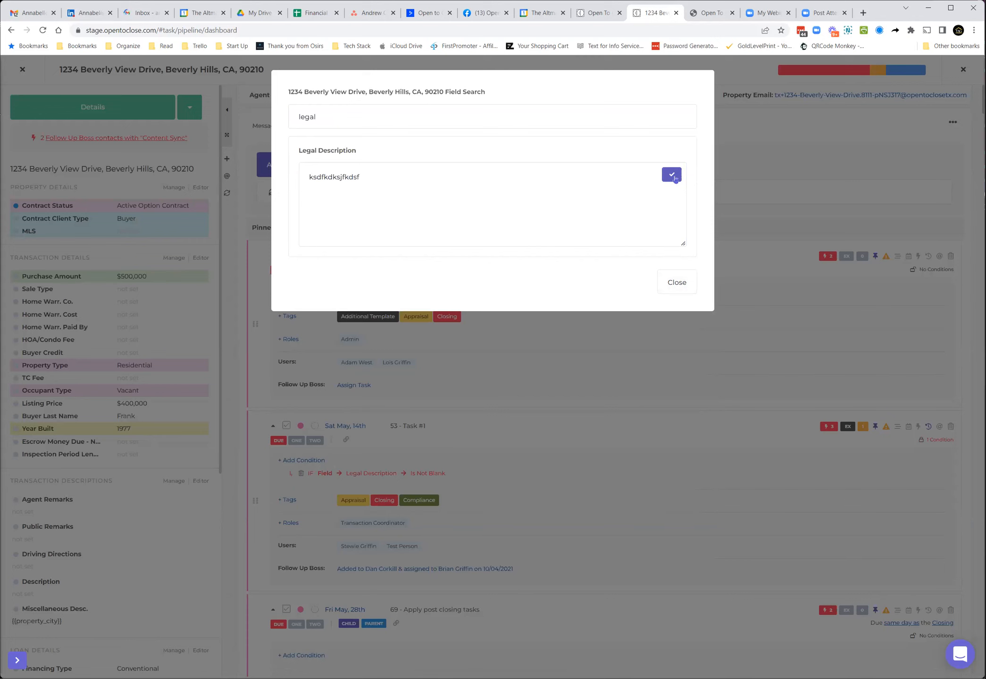
left_click(679, 282)
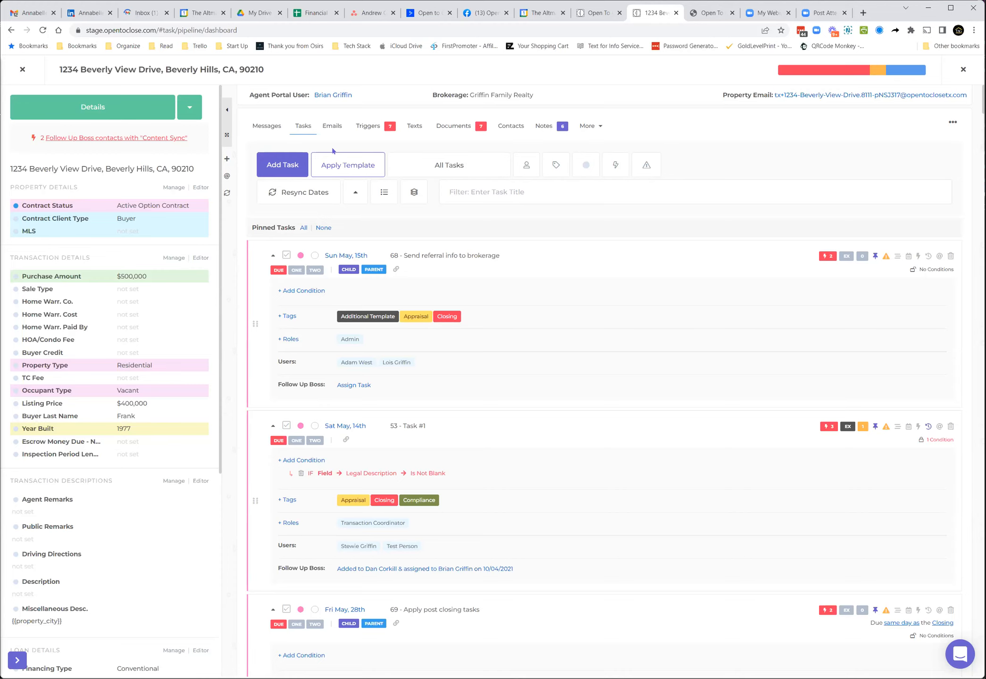
Step: Open the property's triggers and switch on the inactive email trigger
left_click(369, 129)
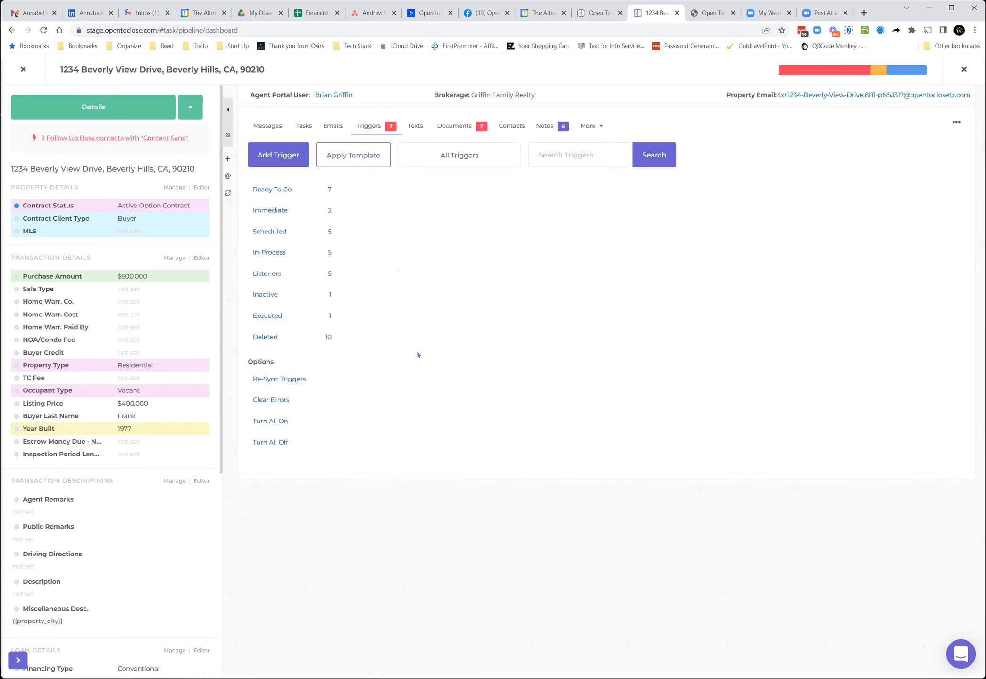
left_click(265, 294)
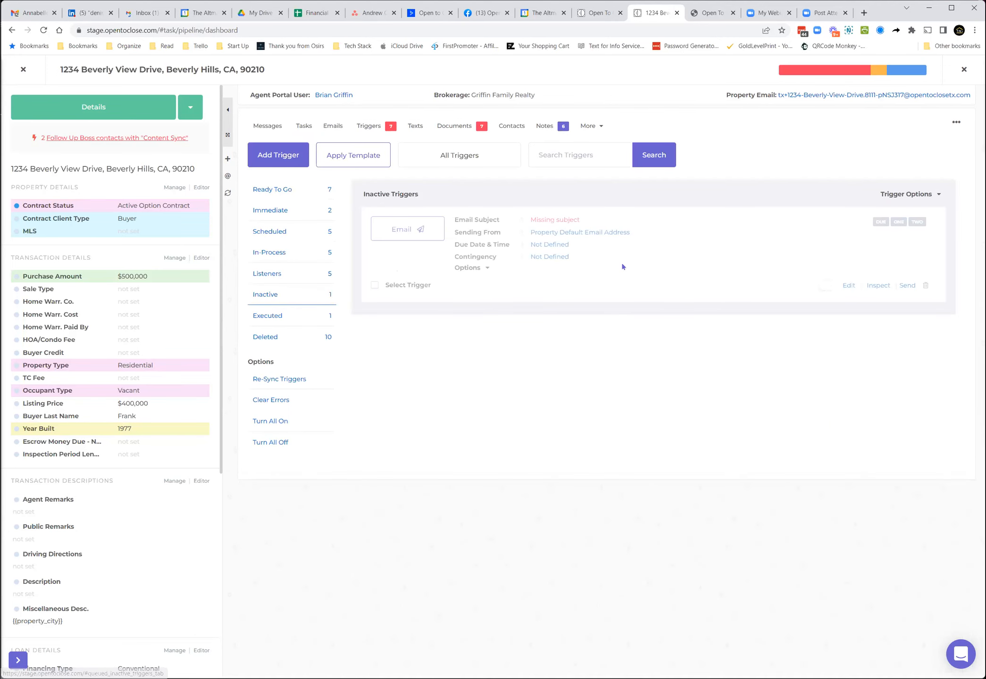
left_click(824, 285)
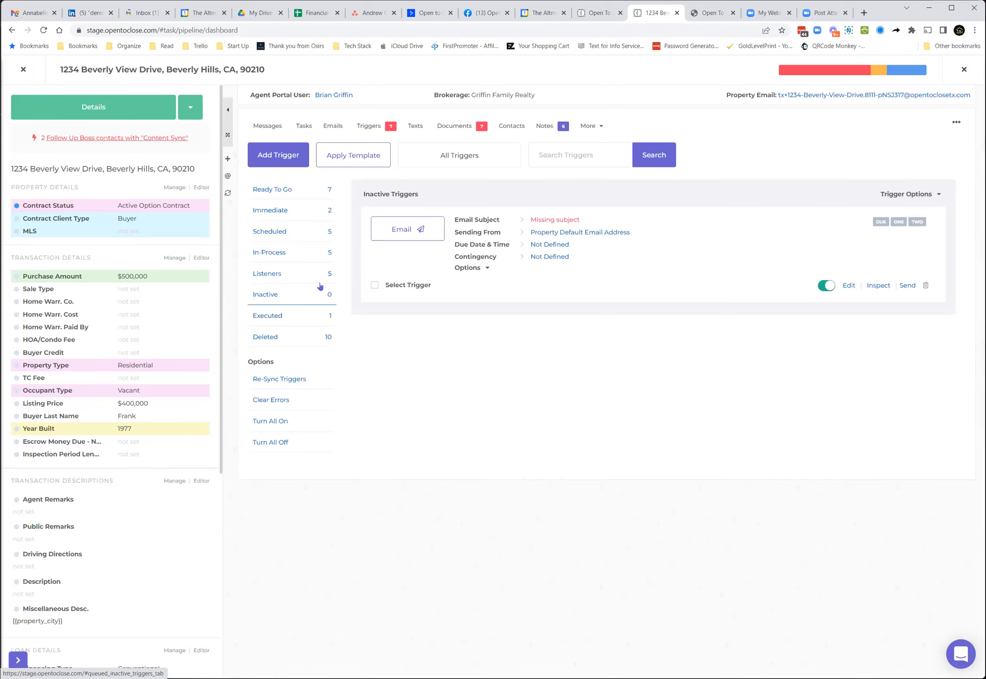
left_click(274, 273)
left_click(274, 295)
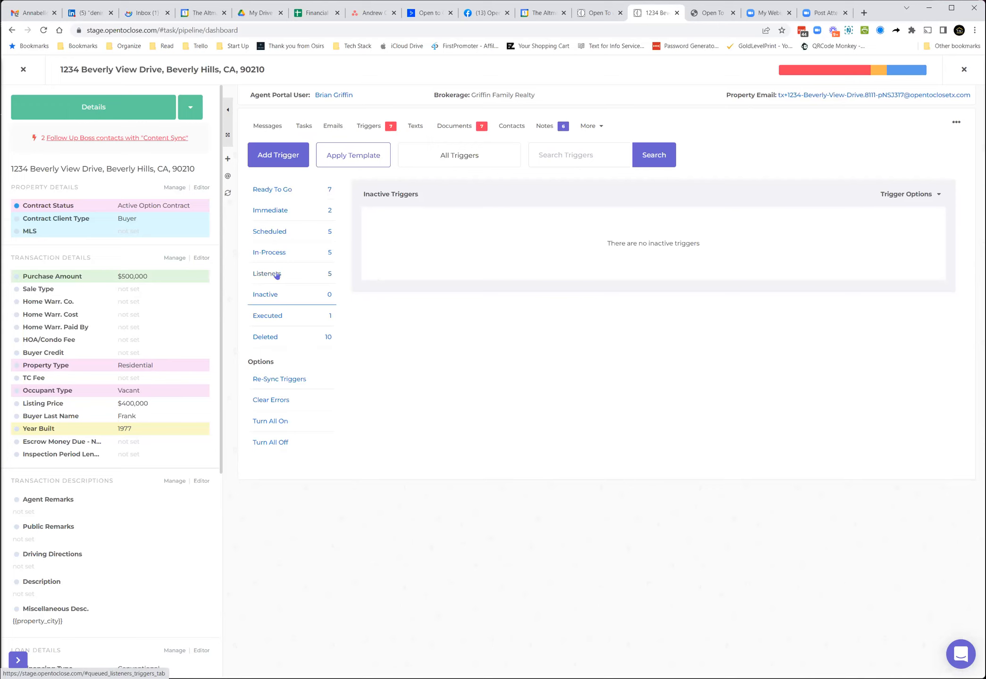
Step: Switch off the In-Process template trigger and check it under the Inactive triggers
left_click(279, 254)
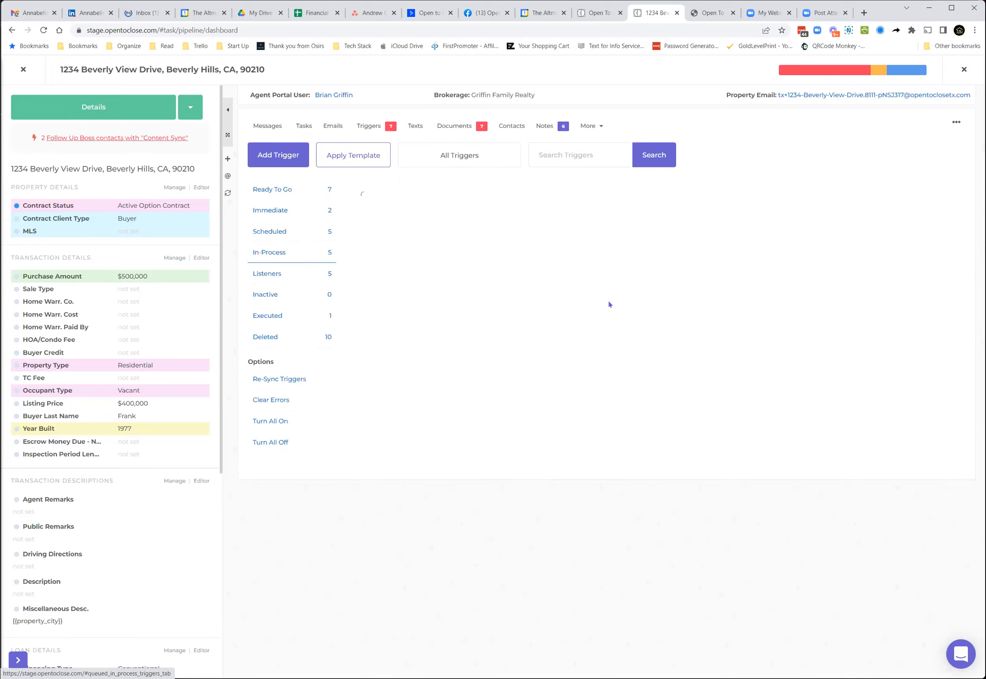
left_click(866, 272)
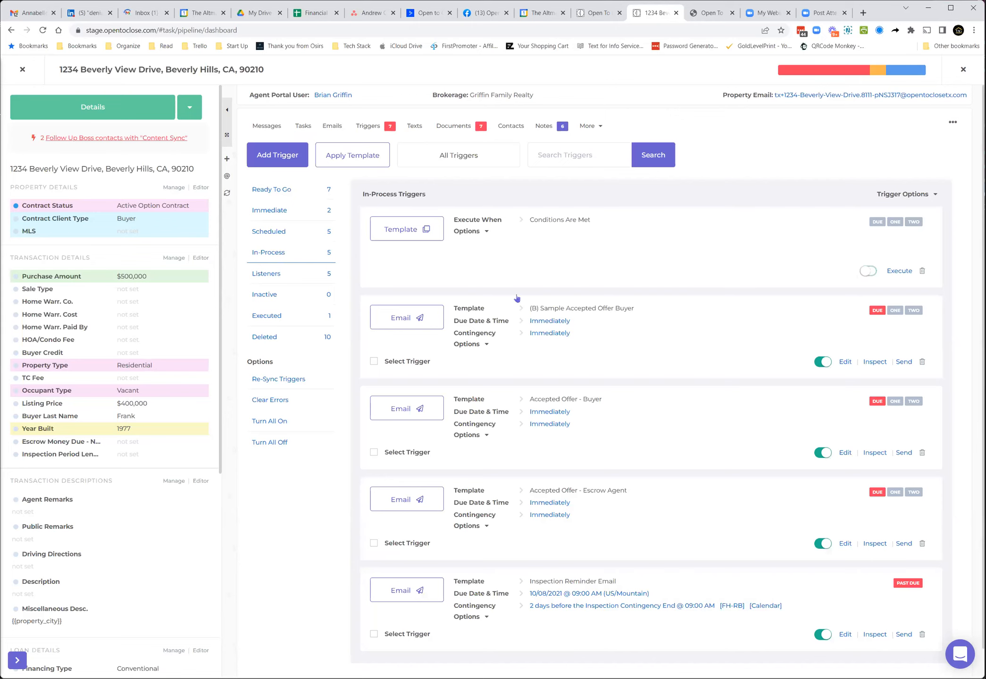
left_click(266, 296)
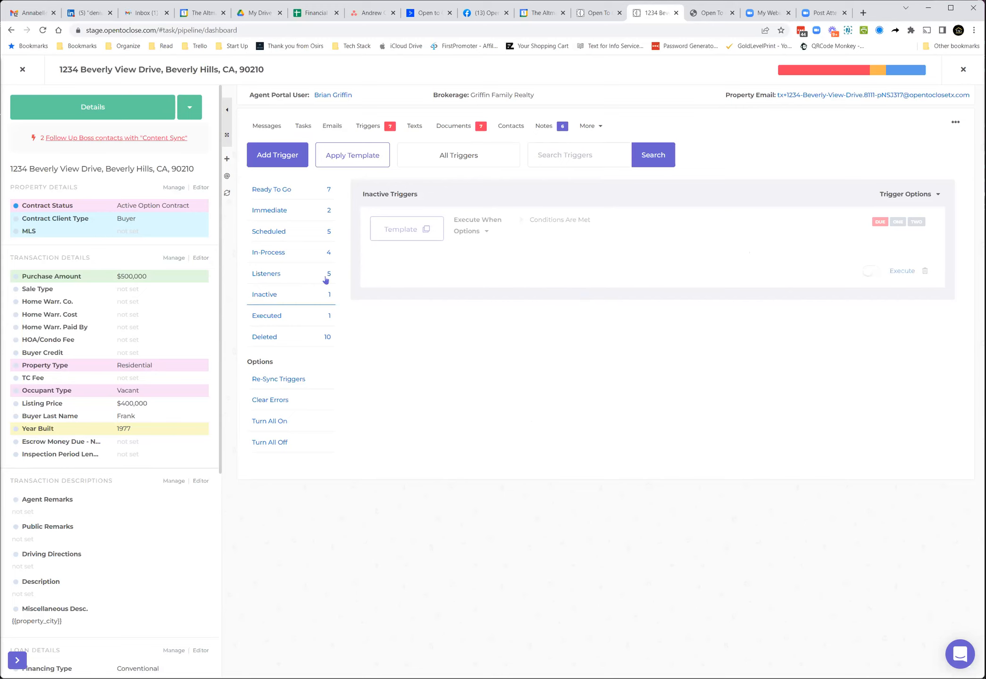
left_click(285, 255)
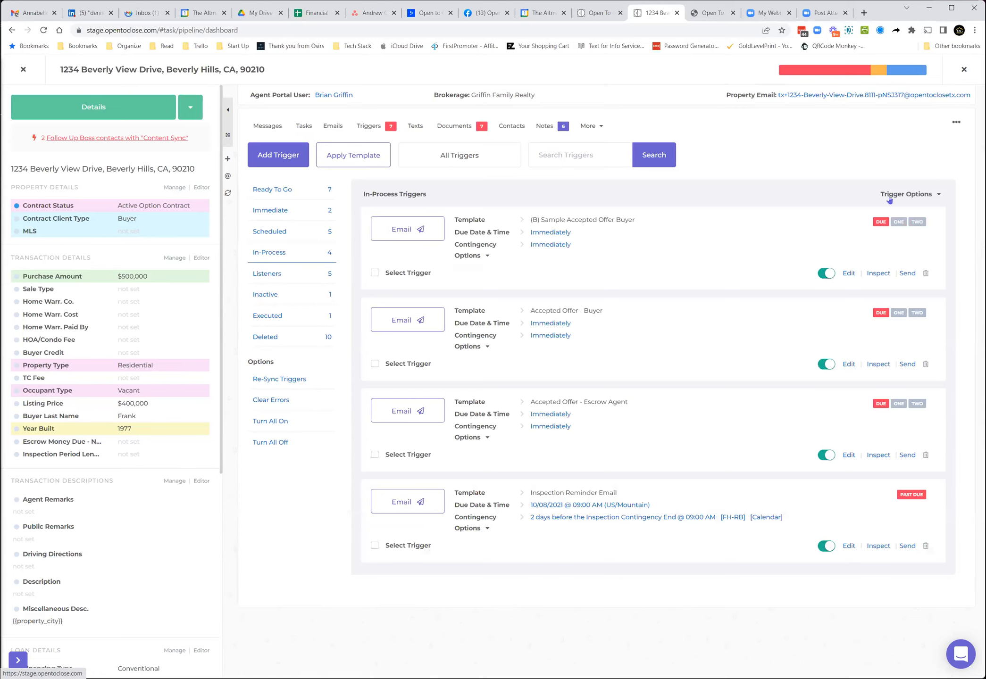
Step: Expand the trigger options to review conditions of the In-Process, Immediate and Scheduled triggers
left_click(889, 197)
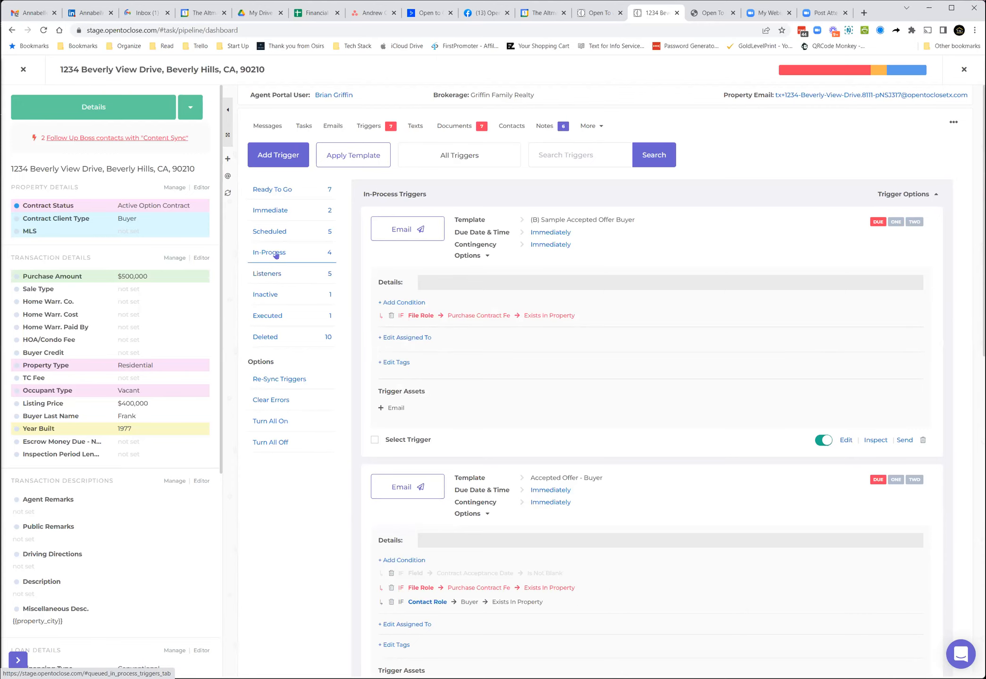
scroll(438, 318, "down", 3)
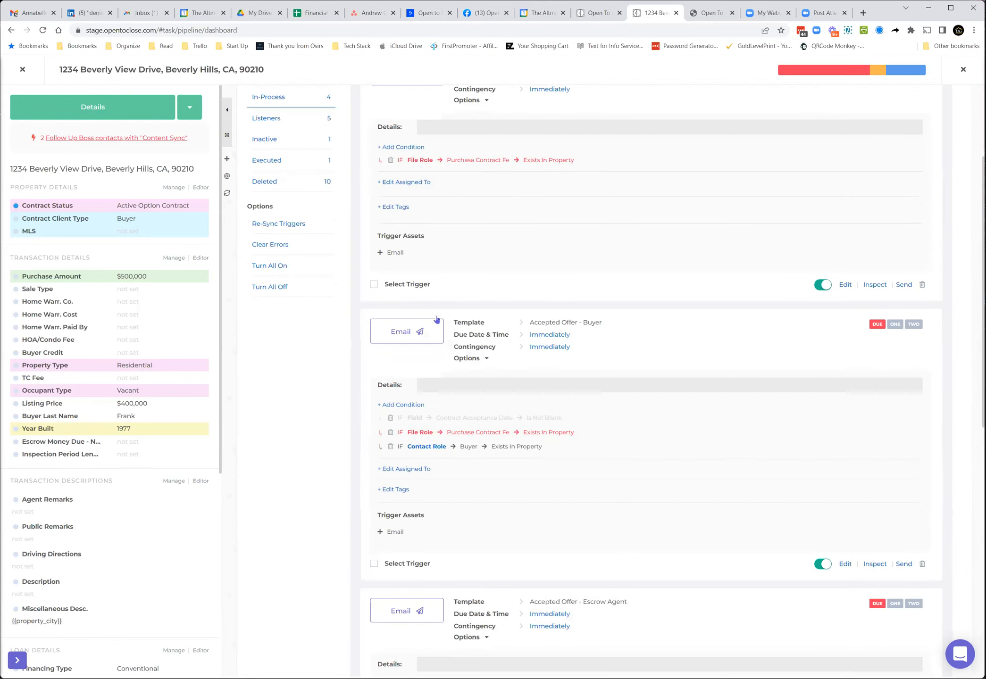
scroll(439, 318, "down", 10)
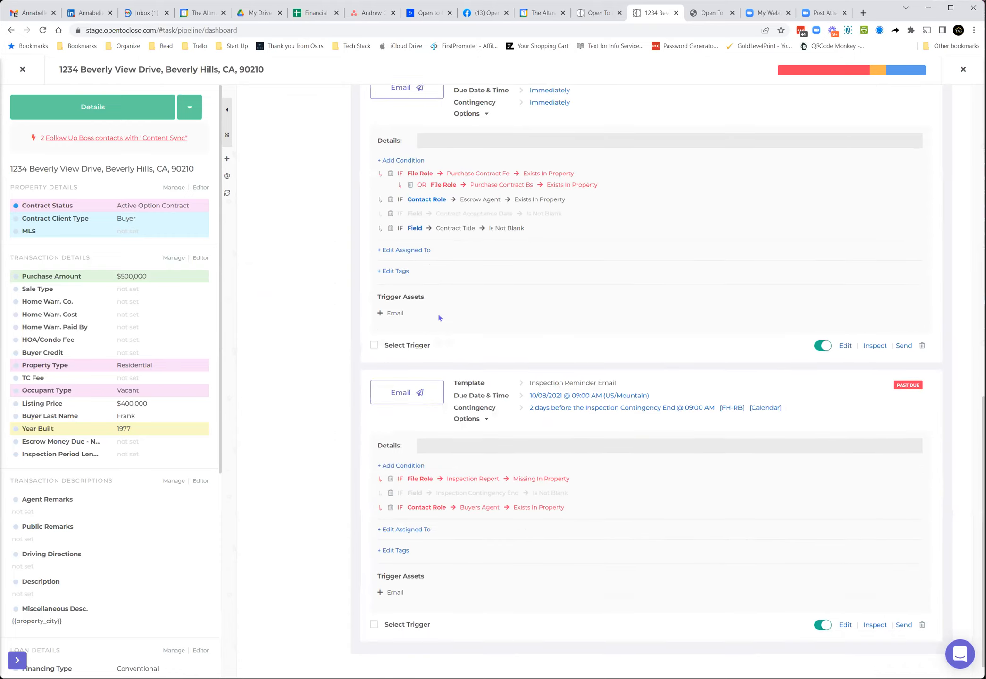
scroll(438, 317, "up", 12)
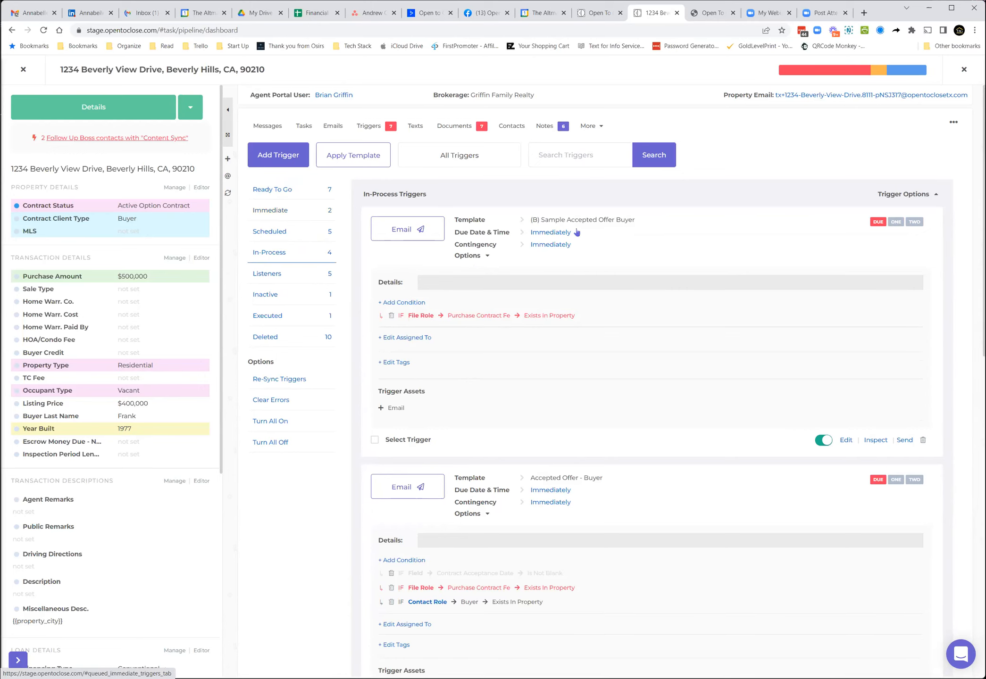
left_click(282, 214)
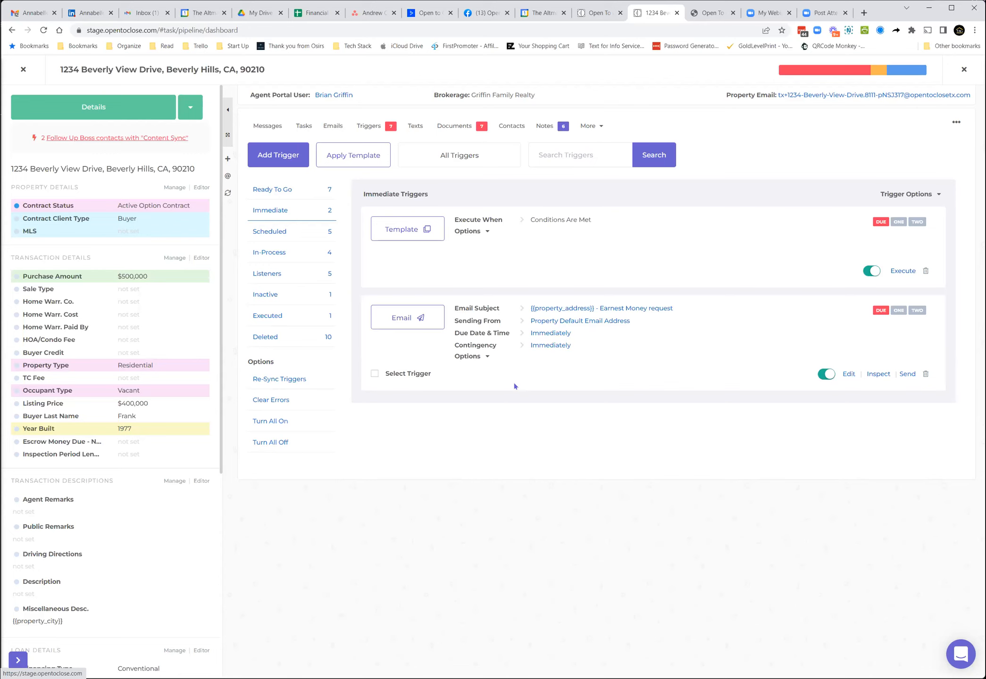
left_click(890, 197)
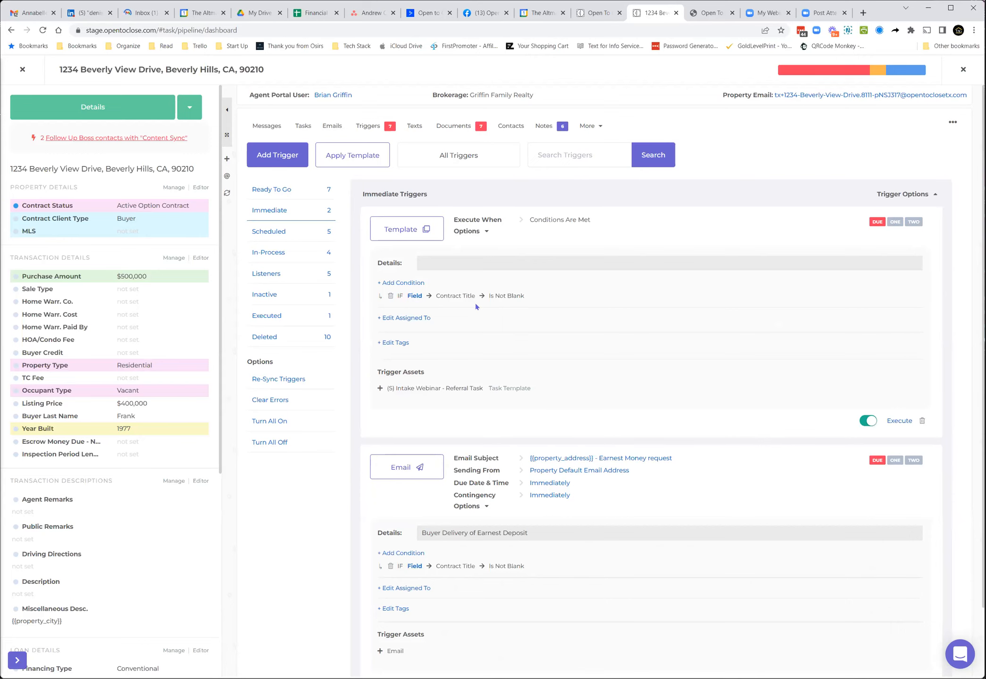
left_click(281, 231)
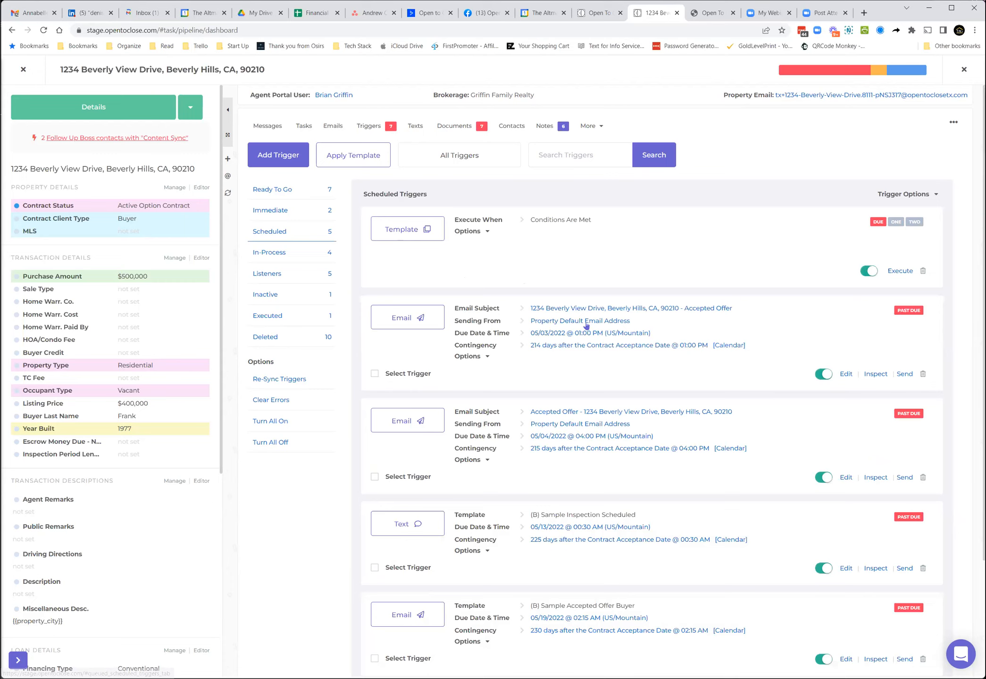
left_click(894, 195)
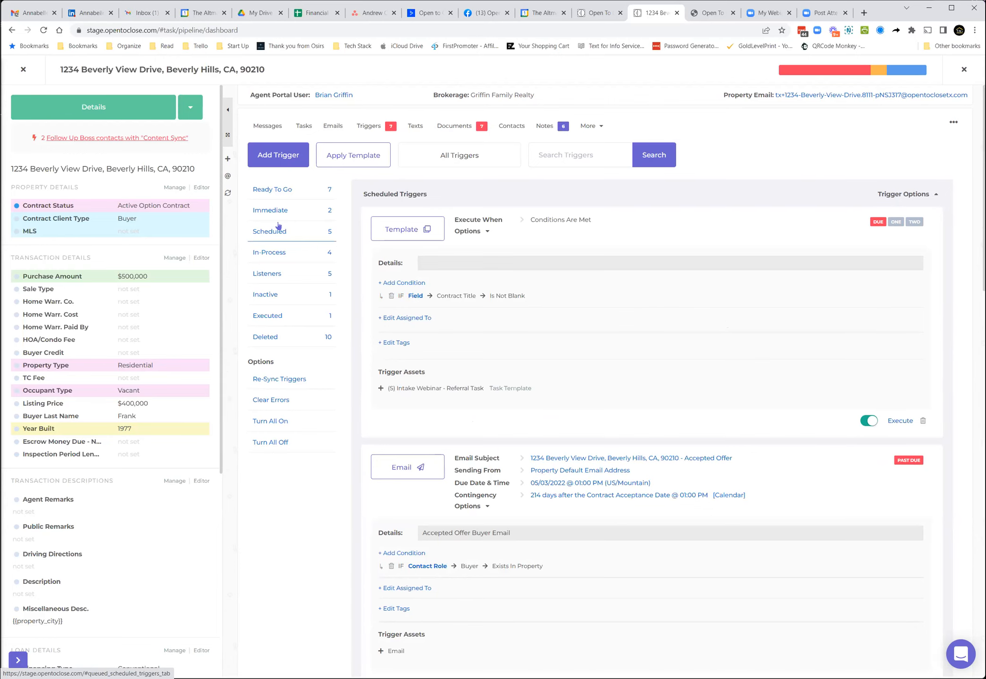
left_click(282, 192)
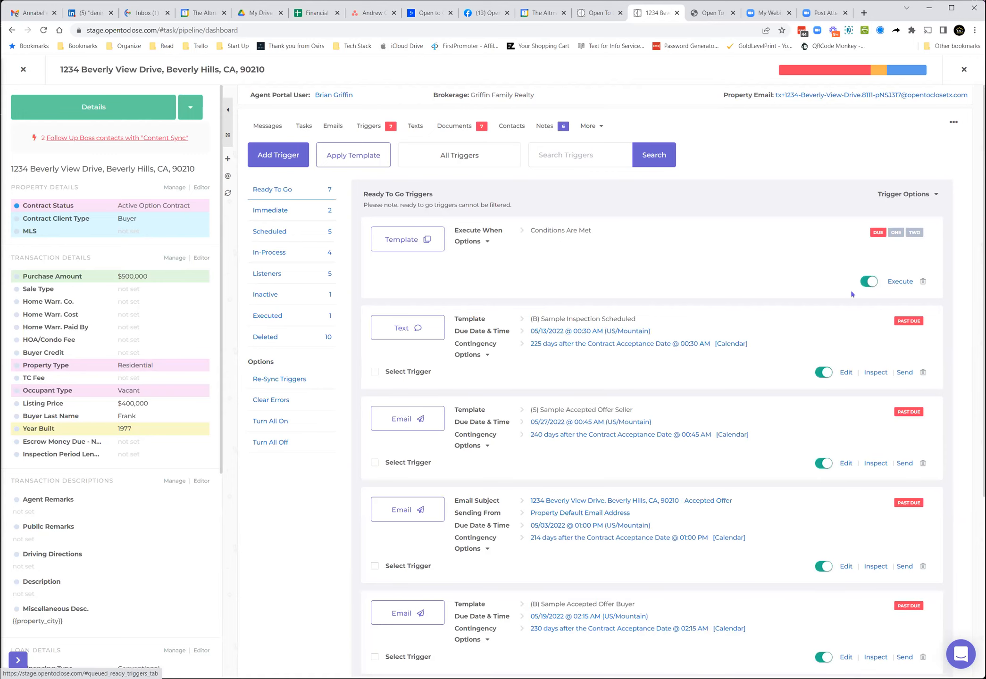
Step: Open the property's pipeline snapshot and review its intake tabs and top priority trigger conditions
left_click(842, 71)
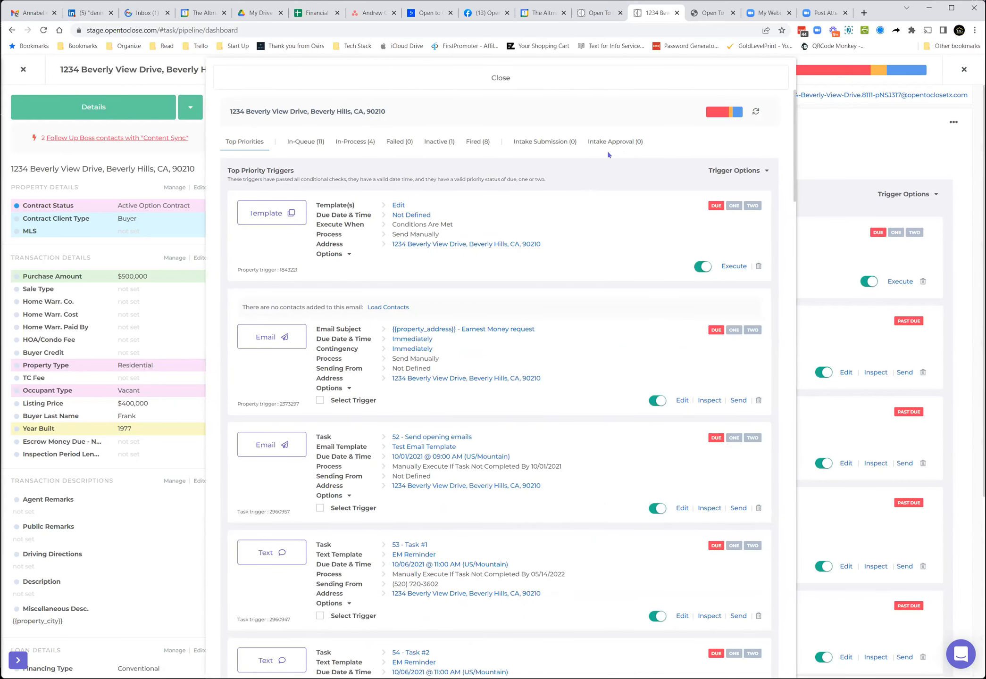
left_click(552, 142)
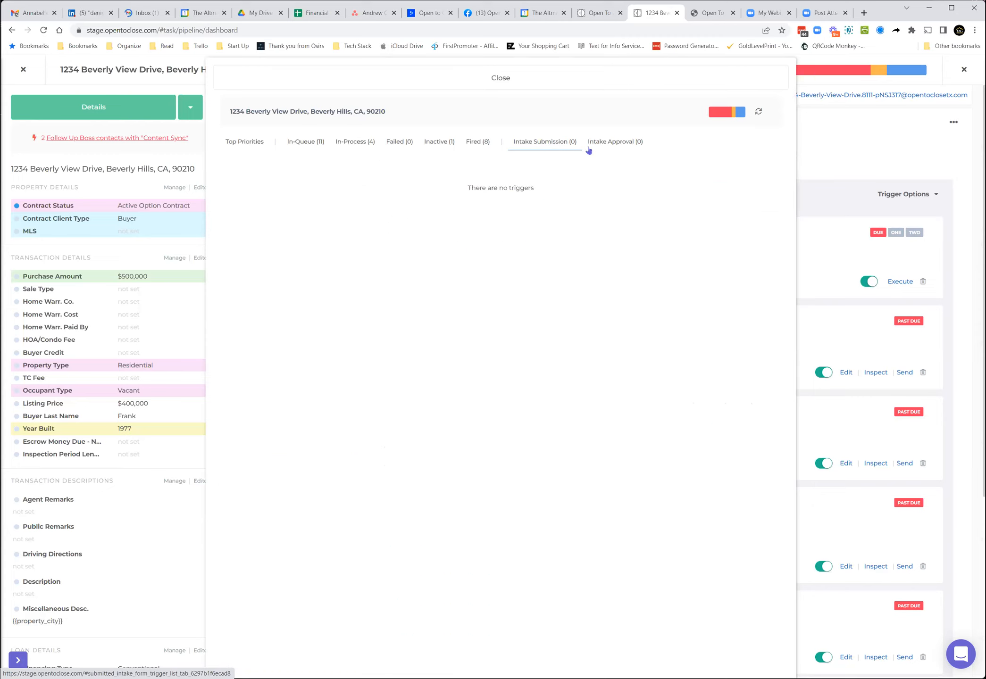
left_click(606, 145)
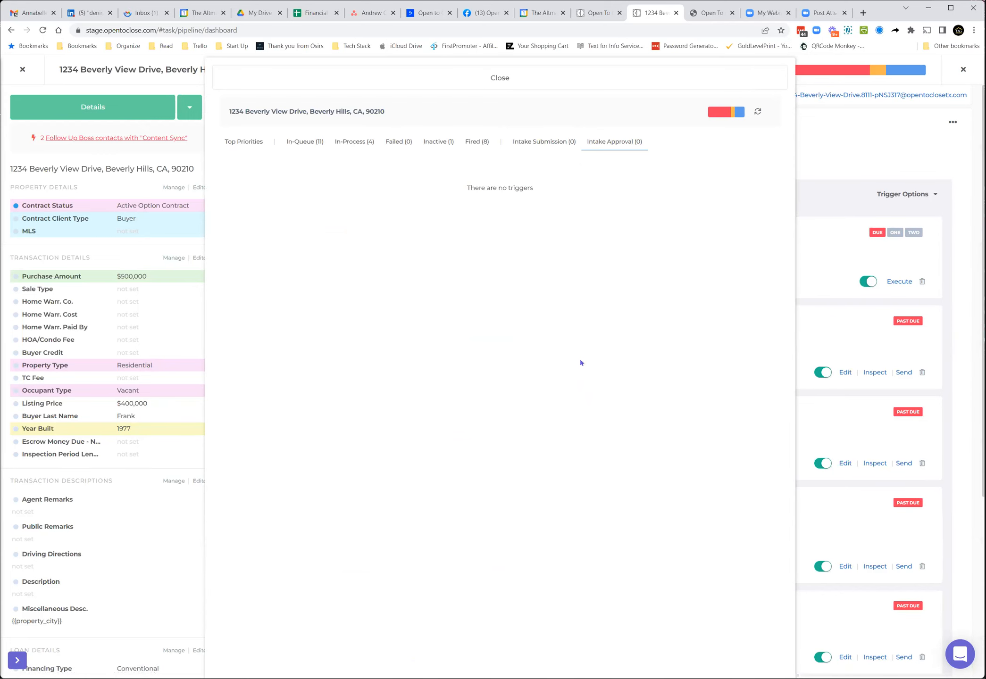
left_click(548, 82)
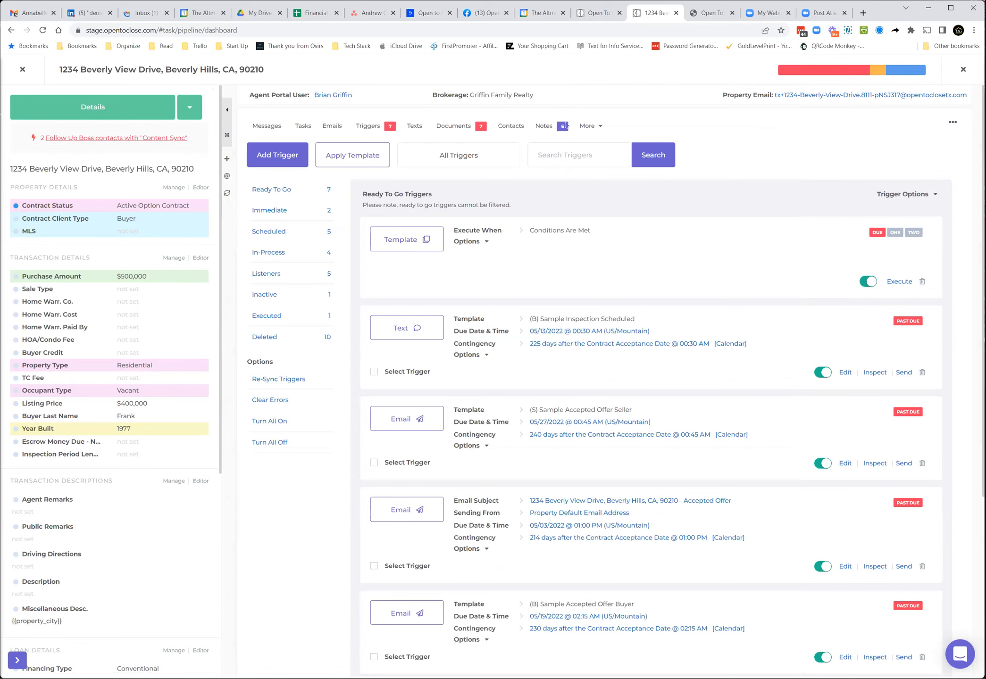
left_click(803, 72)
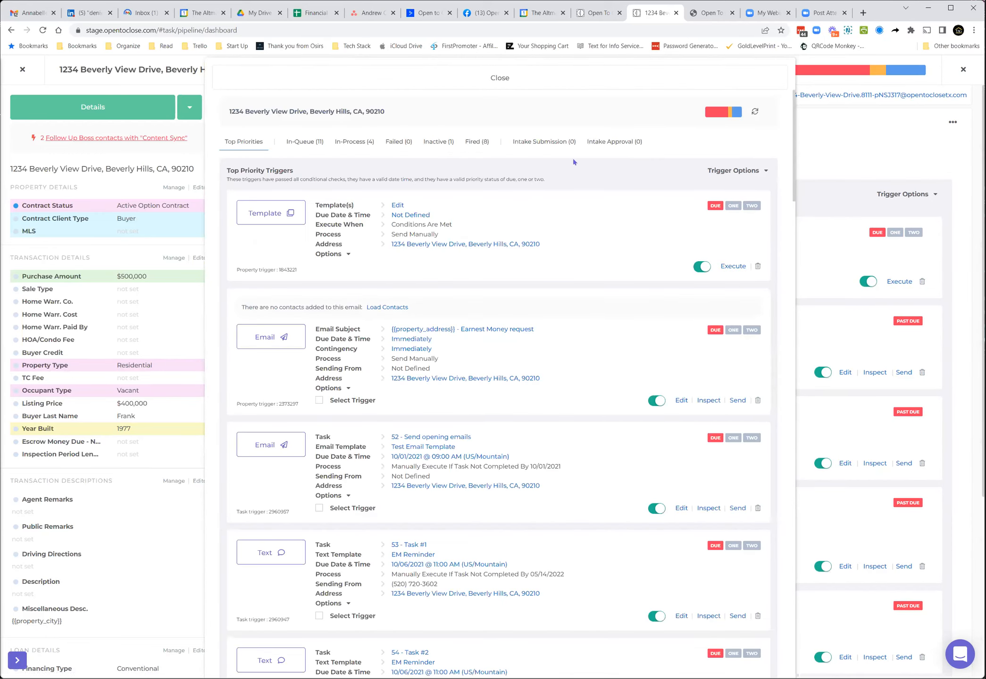
left_click(720, 172)
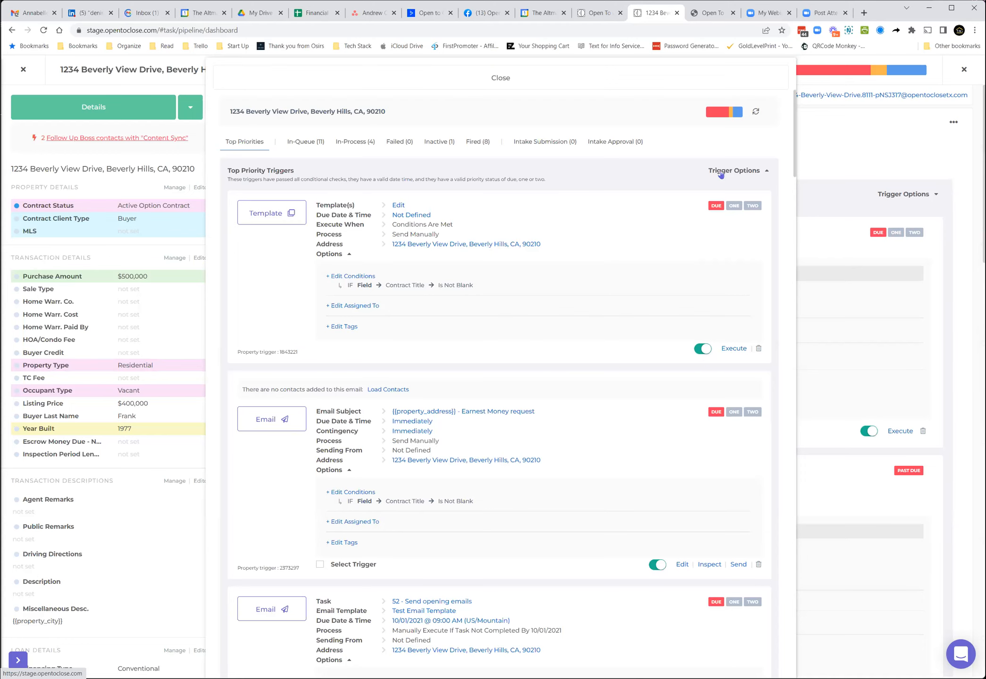
left_click(720, 174)
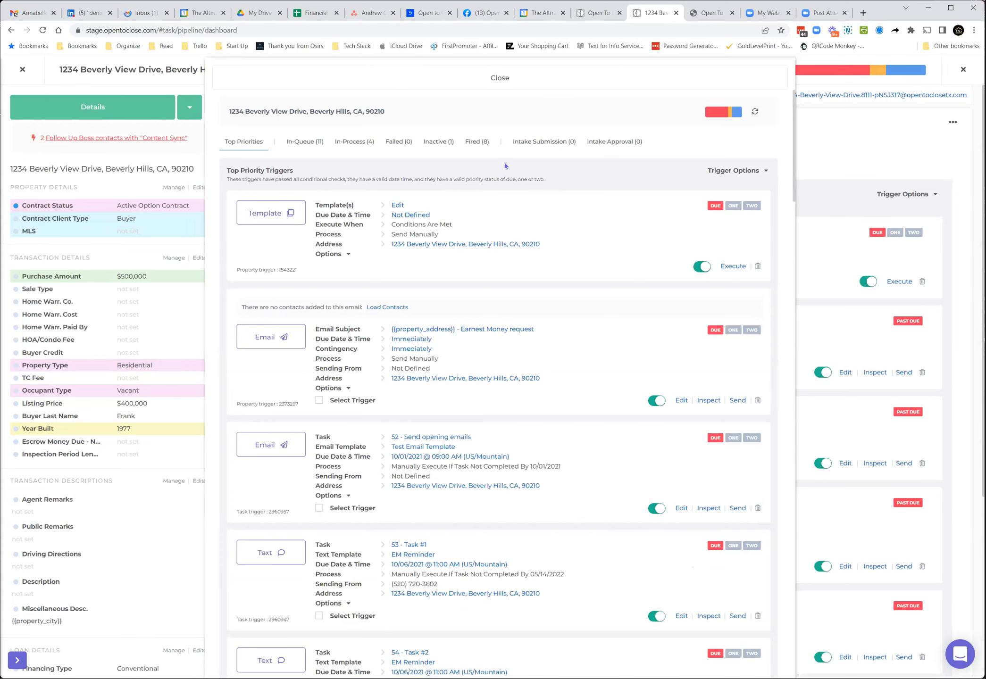
left_click(468, 88)
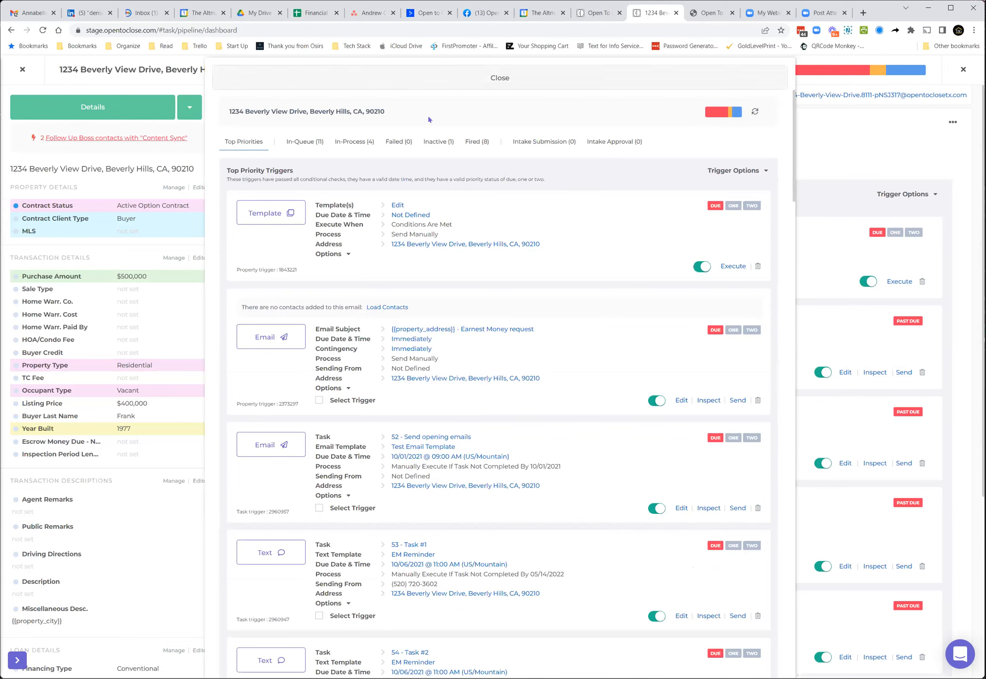
Step: Close the property, open the template editor, and edit the 'Andrew 164 tasks' intake form template
left_click(23, 69)
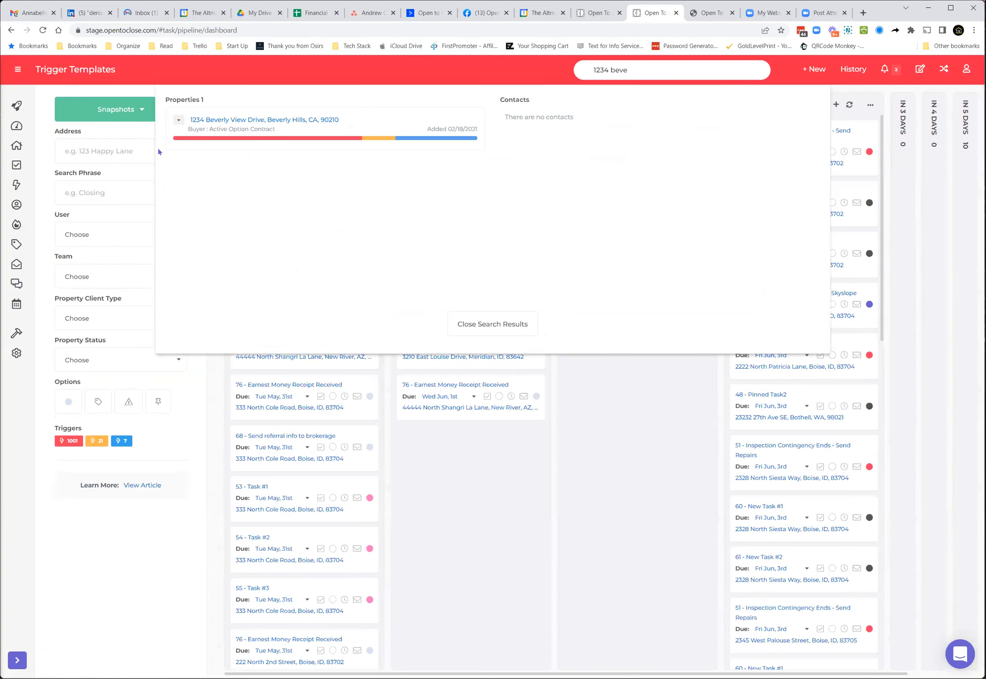
left_click(480, 326)
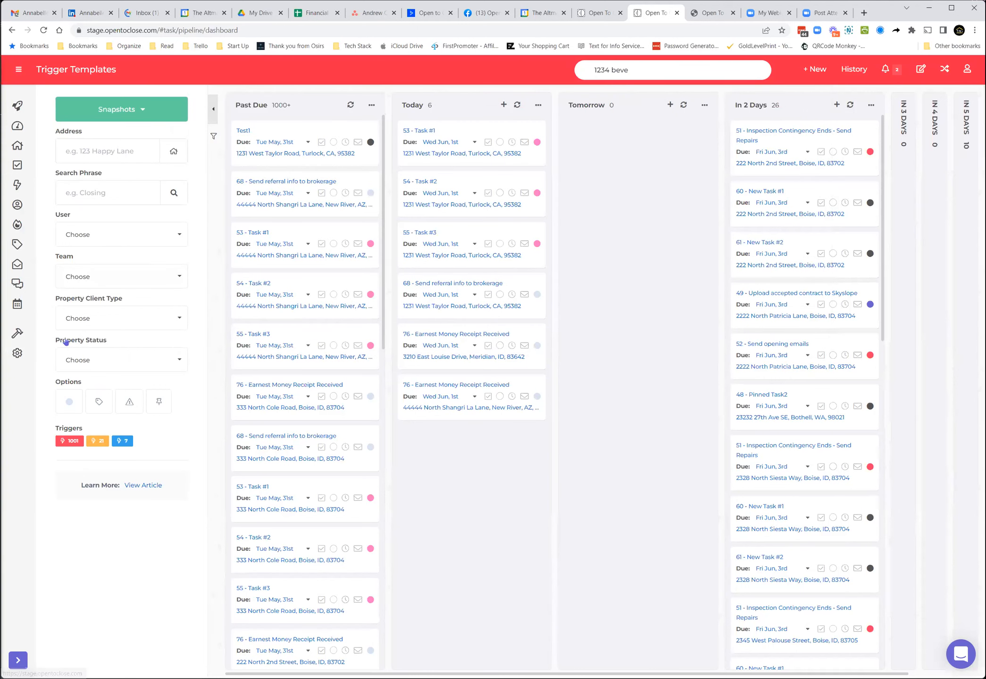
mouse_move(65, 342)
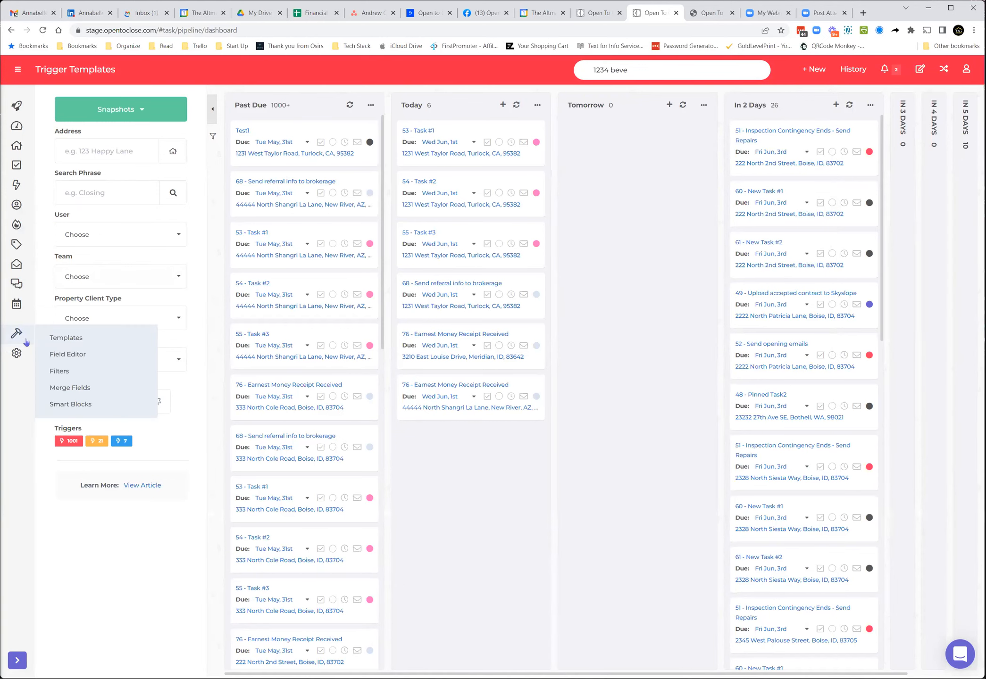
left_click(62, 338)
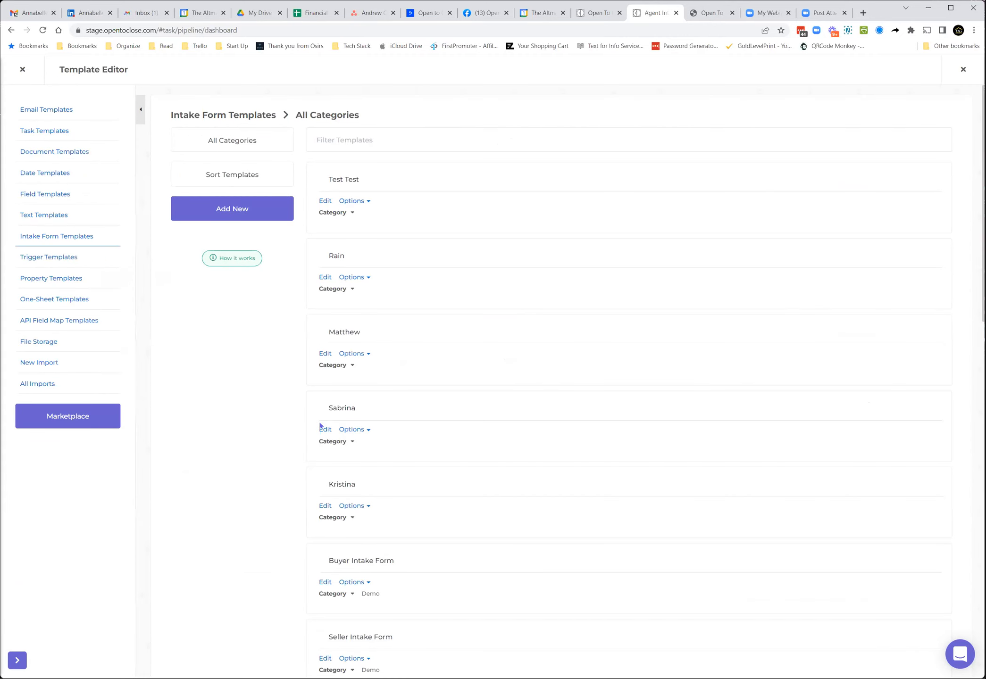
scroll(319, 550, "down", 1)
scroll(319, 550, "down", 10)
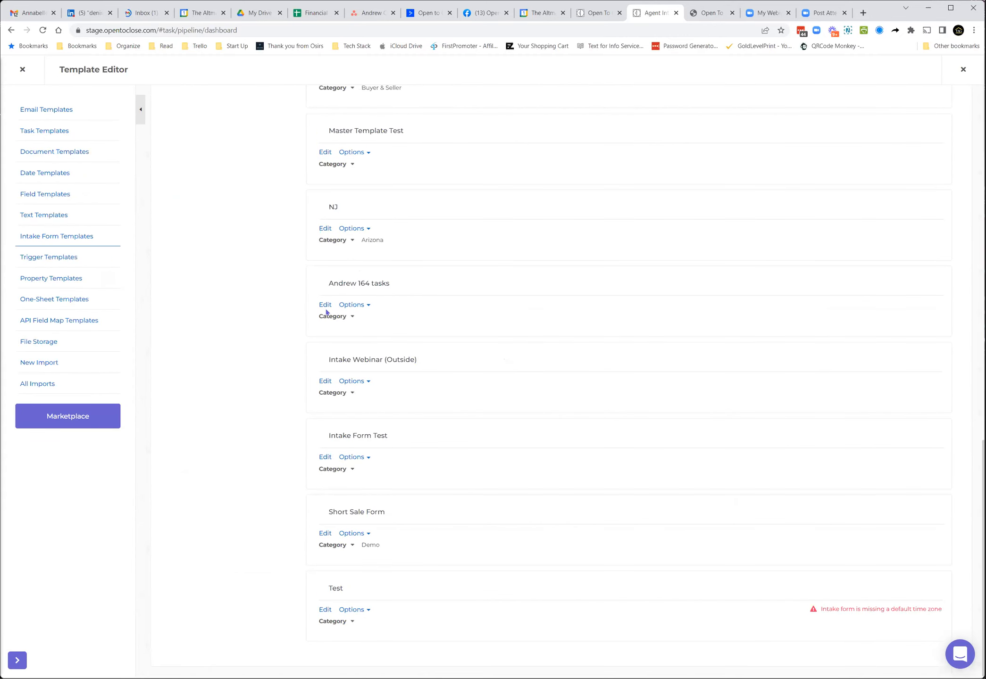
left_click(326, 305)
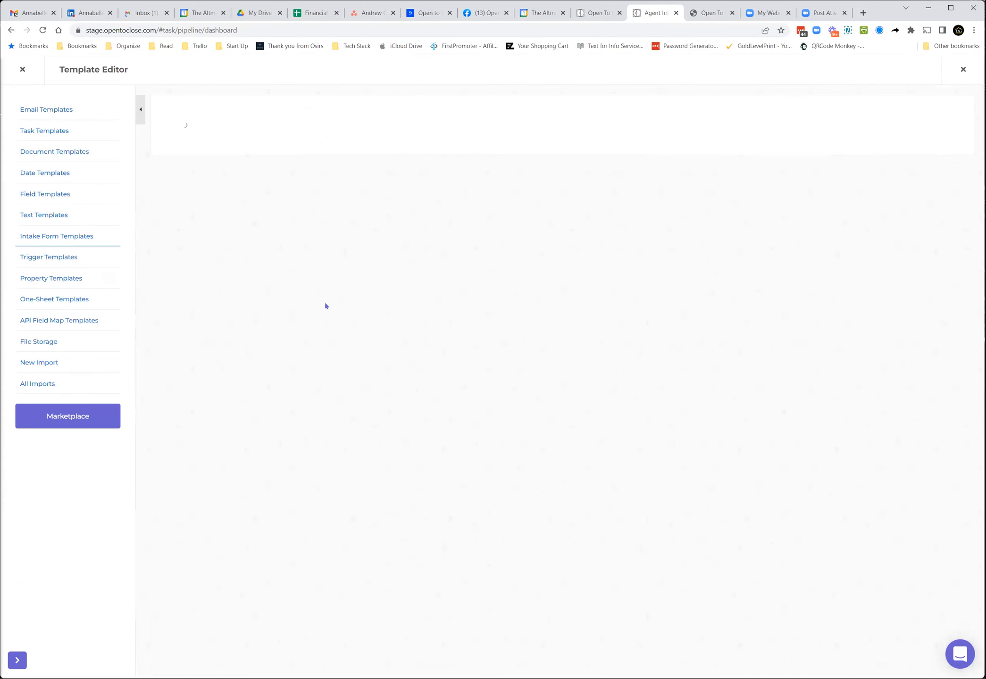
Step: Review the intake form's form conditions and open the actions of the Contract Client Type condition
scroll(264, 273, "down", 4)
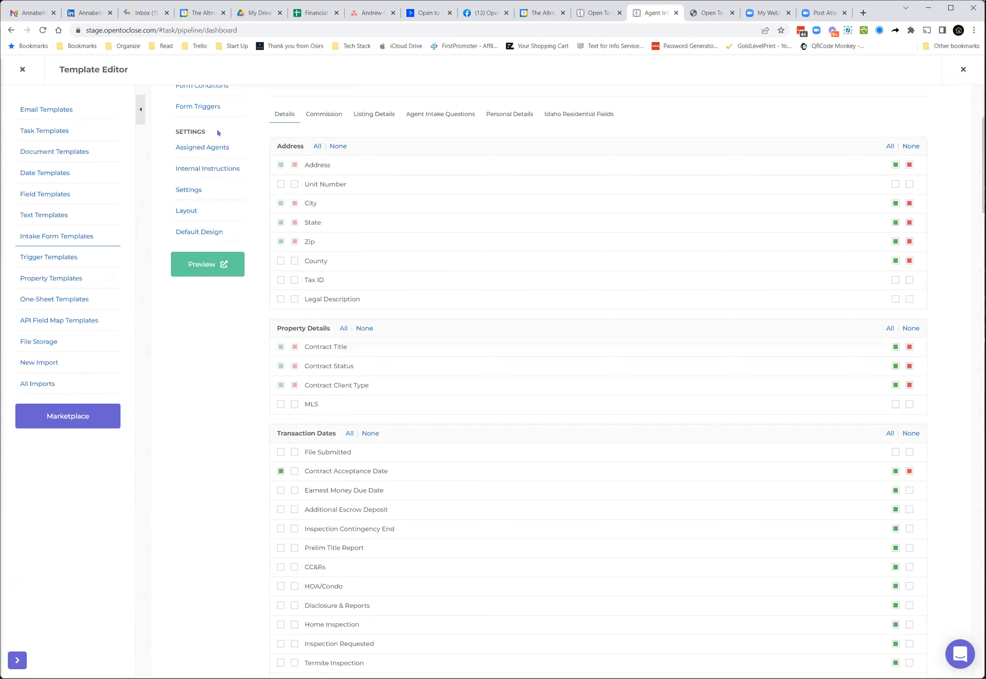
scroll(215, 141, "up", 1)
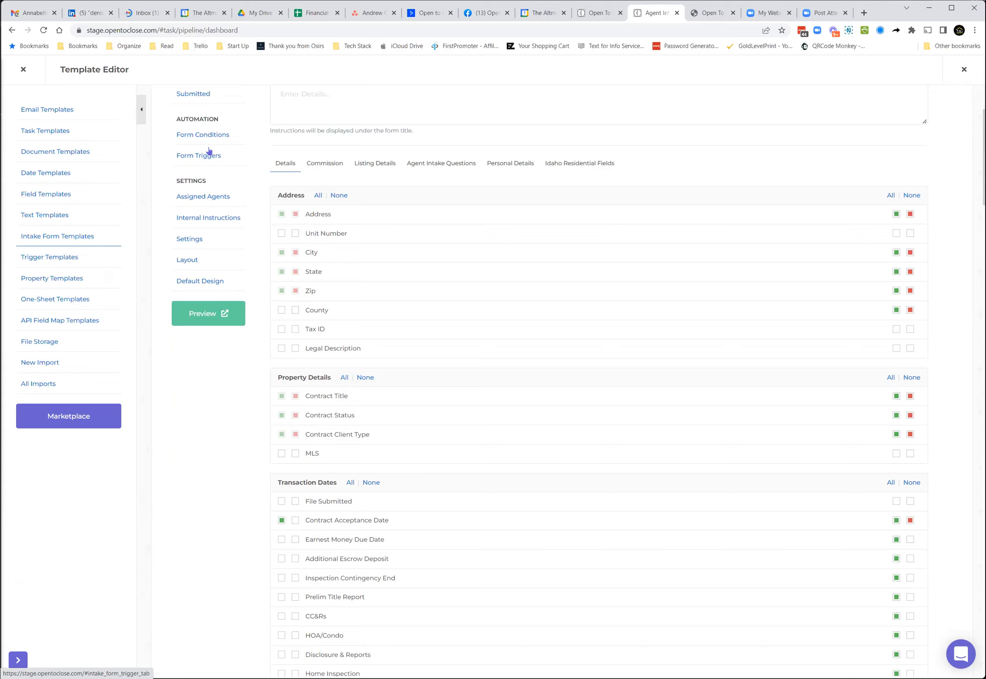
left_click(209, 136)
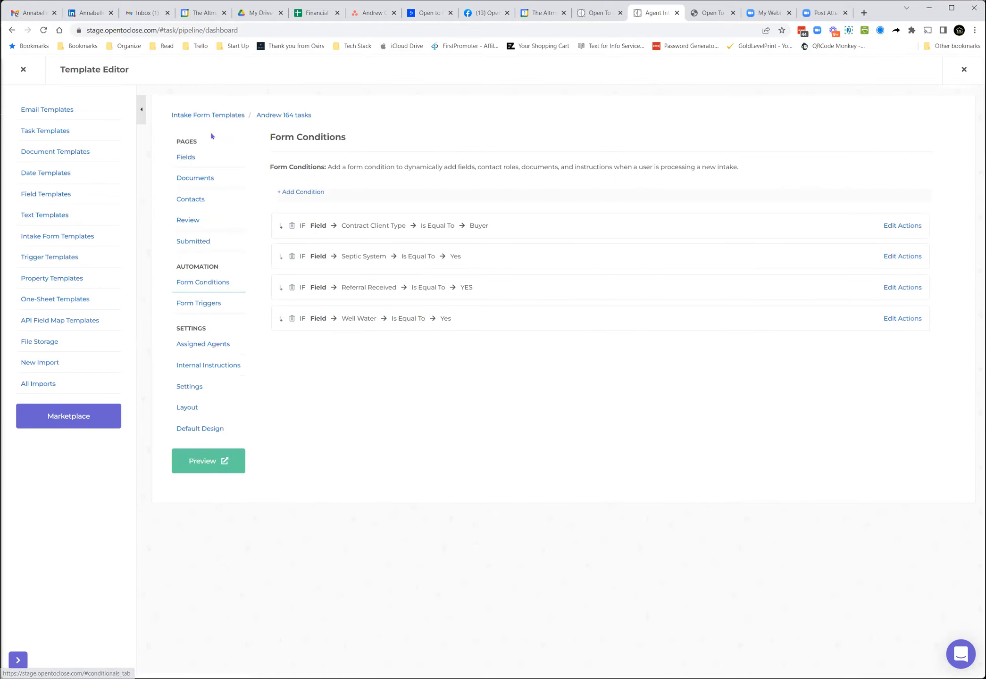
left_click(891, 226)
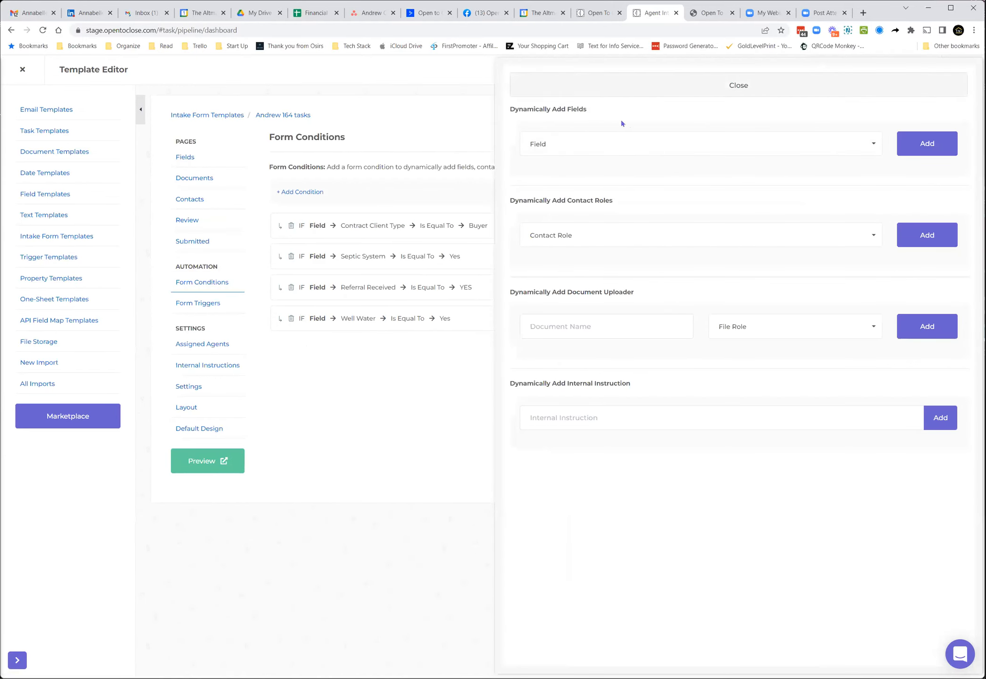
Step: Close the Contract Client Type actions and open the actions of the Septic System condition
left_click(622, 87)
left_click(889, 257)
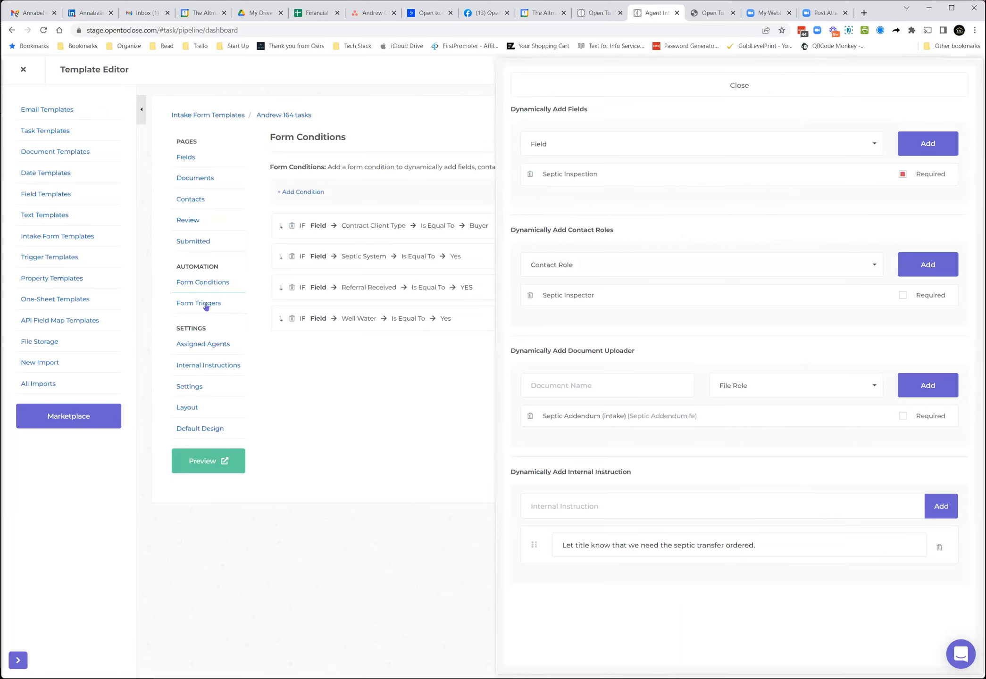
Step: Close the condition actions, open the intake form's Form Triggers and expand the trigger options
left_click(606, 79)
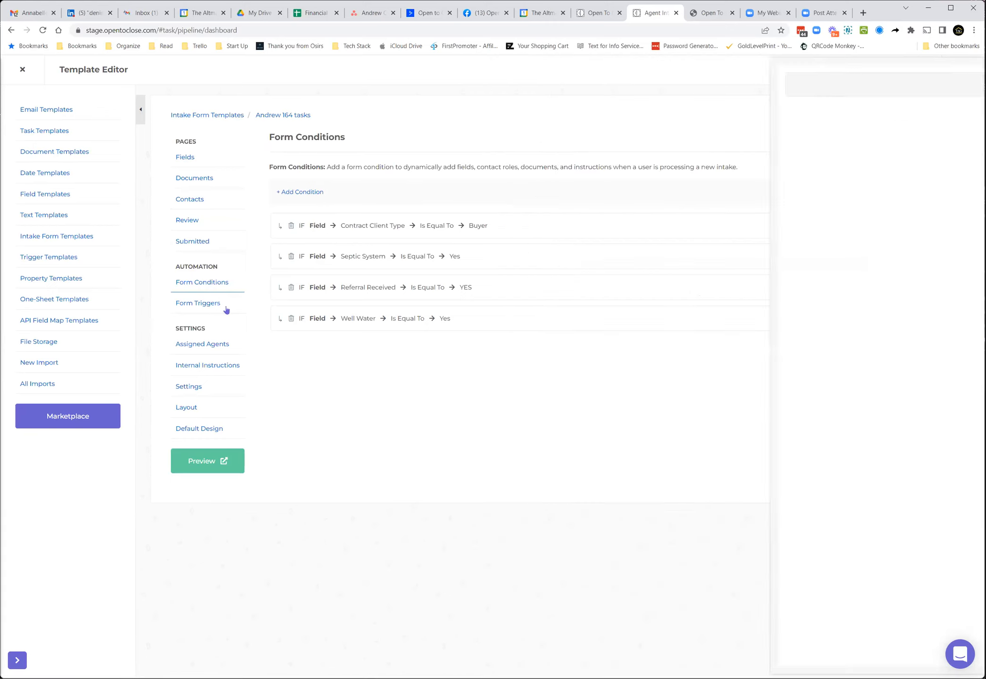
left_click(185, 305)
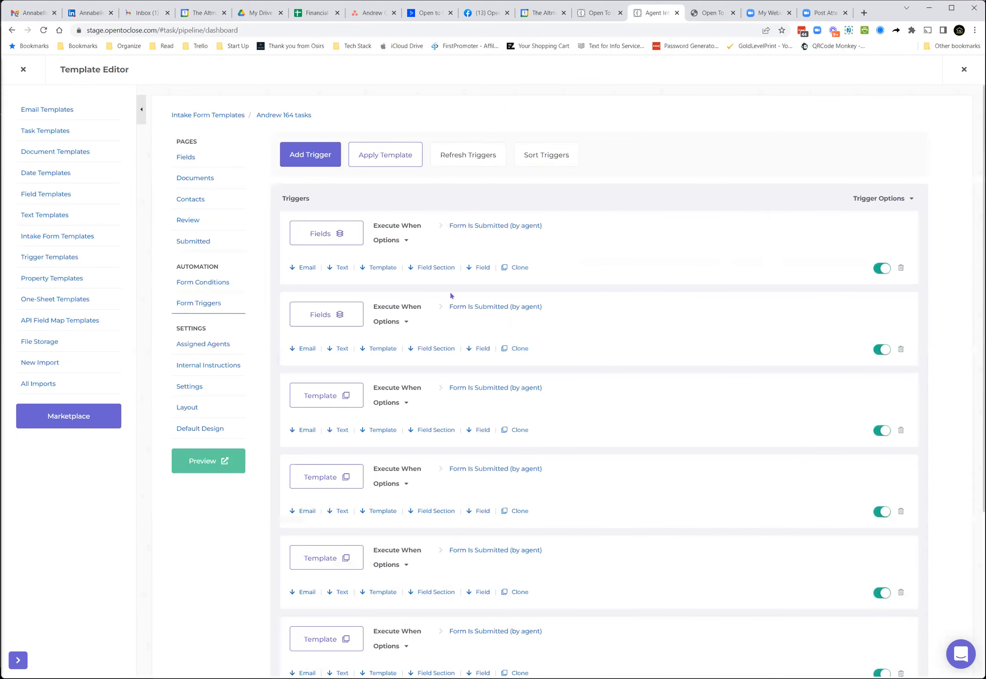
left_click(873, 198)
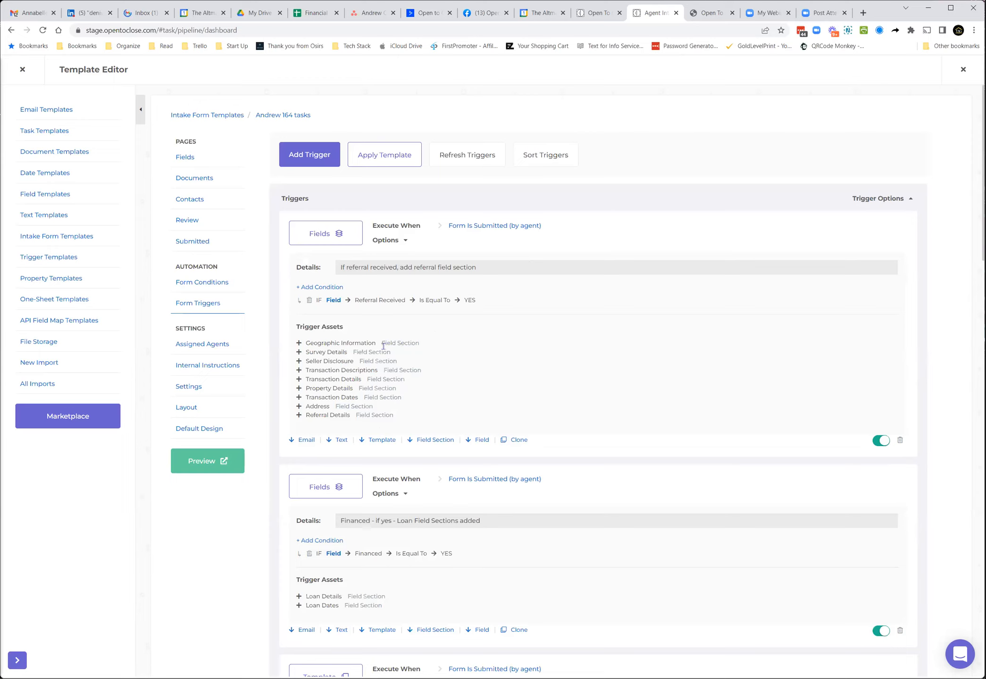
Step: Open the field sections of the referral trigger, review the internal-required setting for Geographic Information, and close the panel
left_click(329, 237)
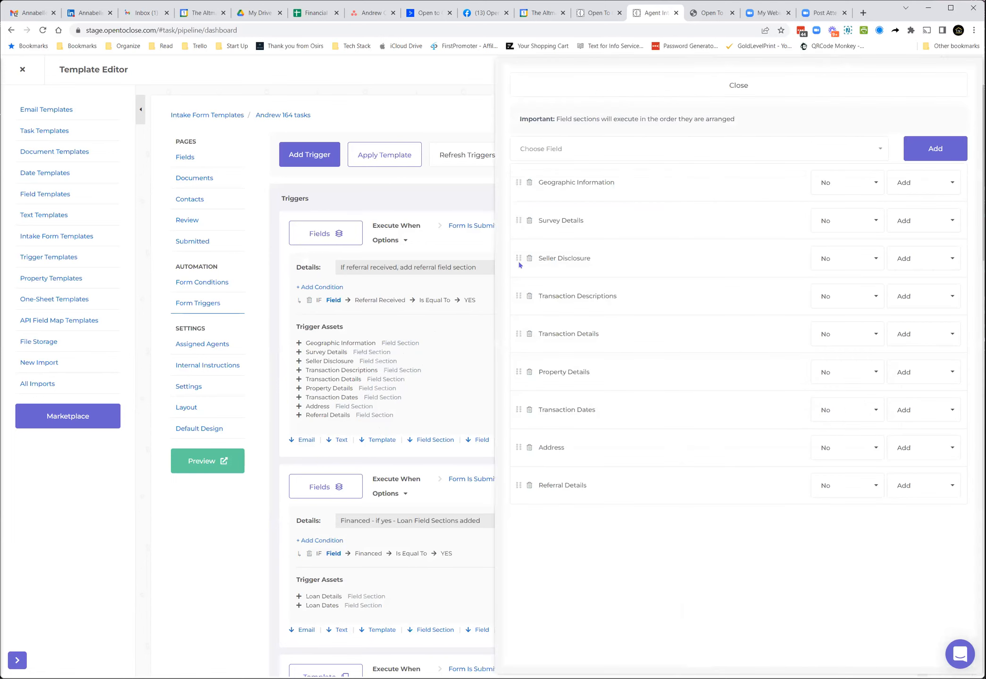
left_click(842, 188)
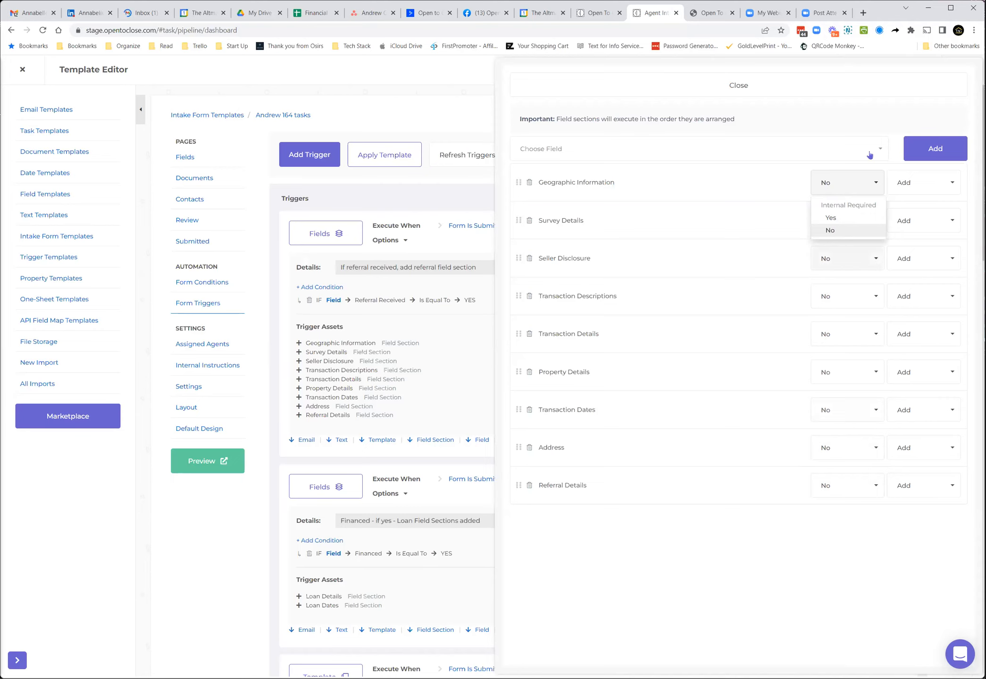
left_click(862, 182)
left_click(769, 87)
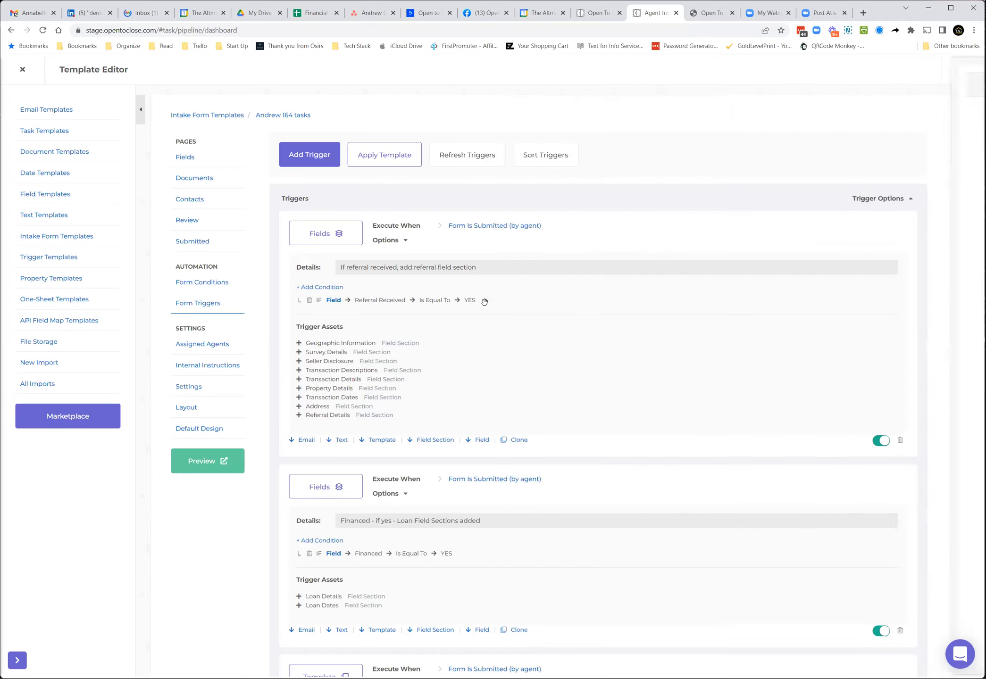
Step: Scroll through the form triggers to review their conditions and trigger assets
scroll(408, 358, "down", 10)
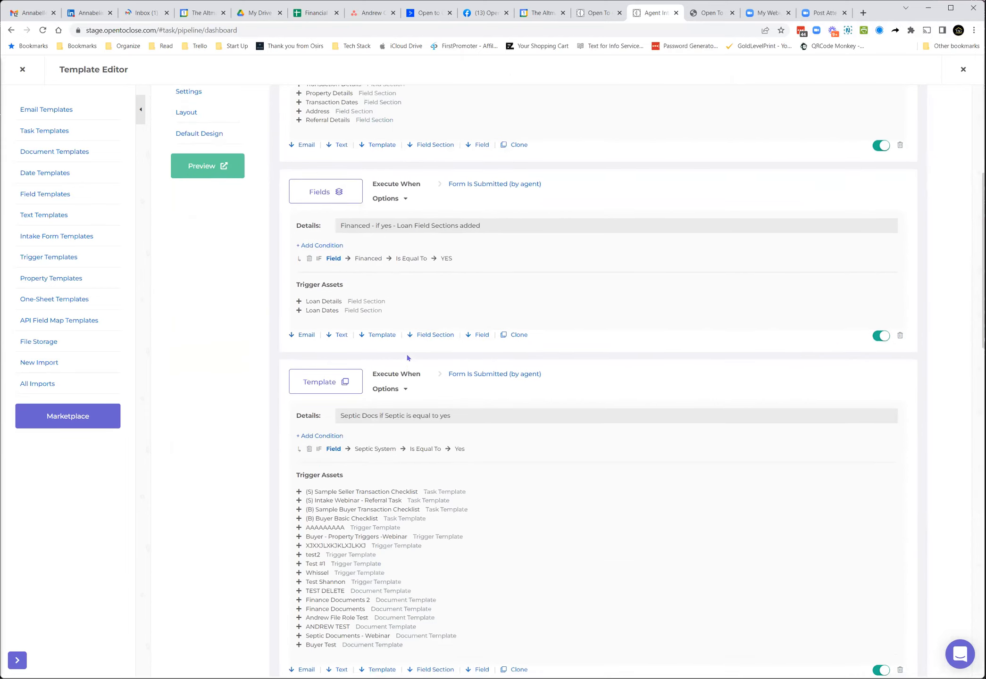
scroll(408, 358, "down", 8)
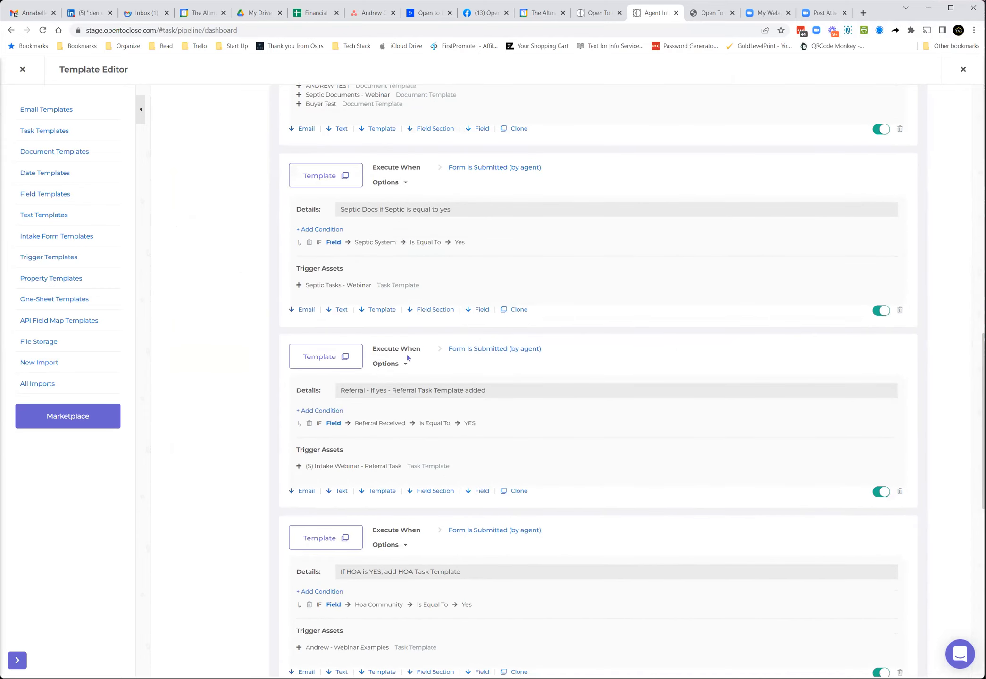
scroll(408, 358, "down", 7)
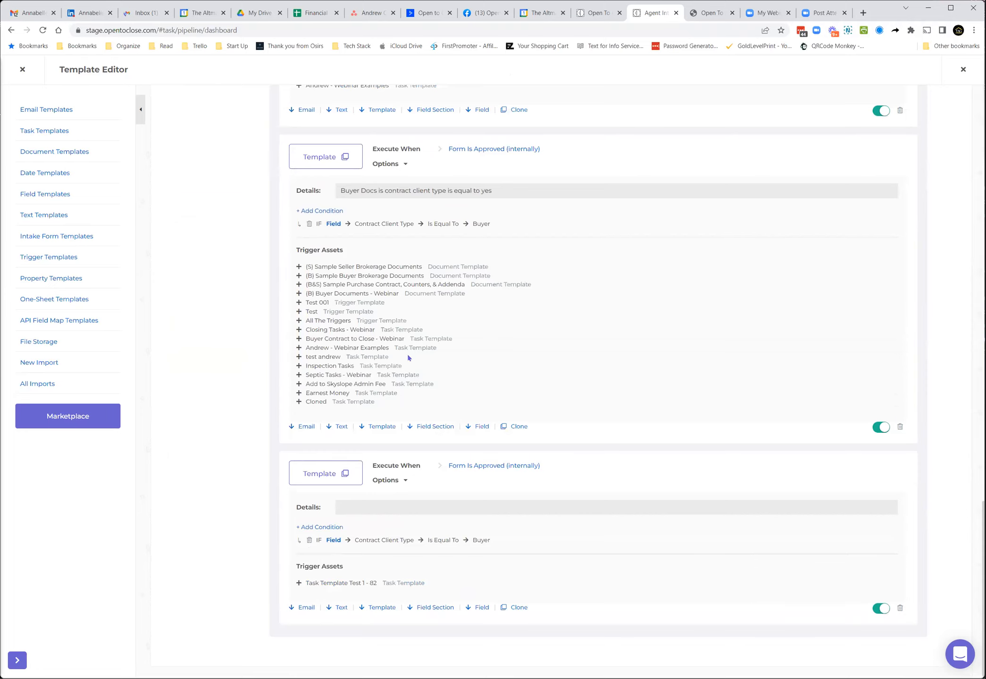
scroll(490, 316, "up", 10)
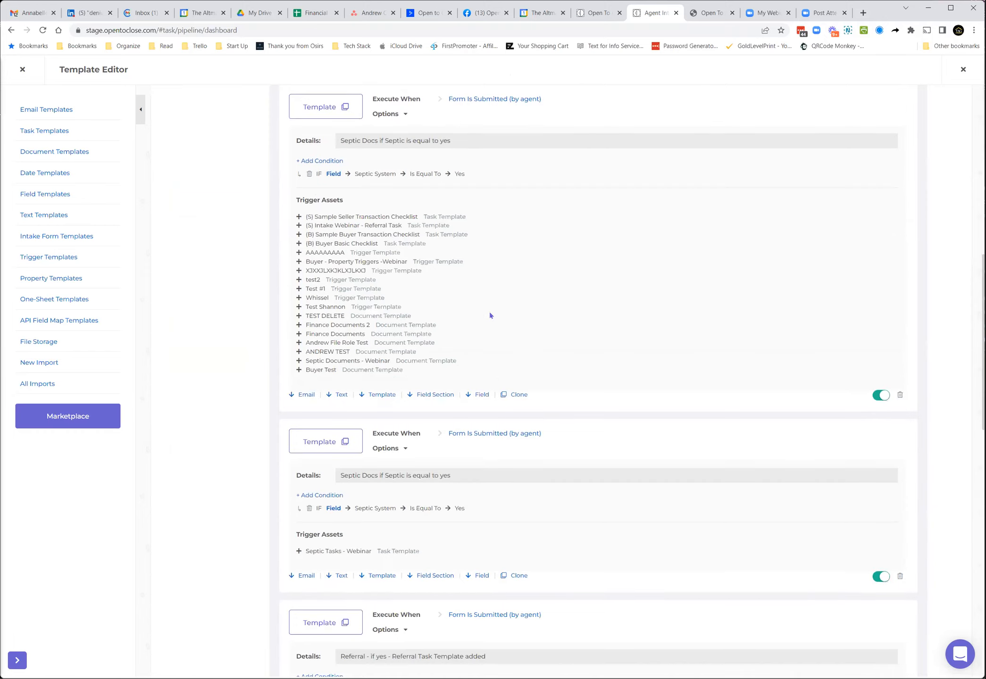
scroll(490, 315, "up", 10)
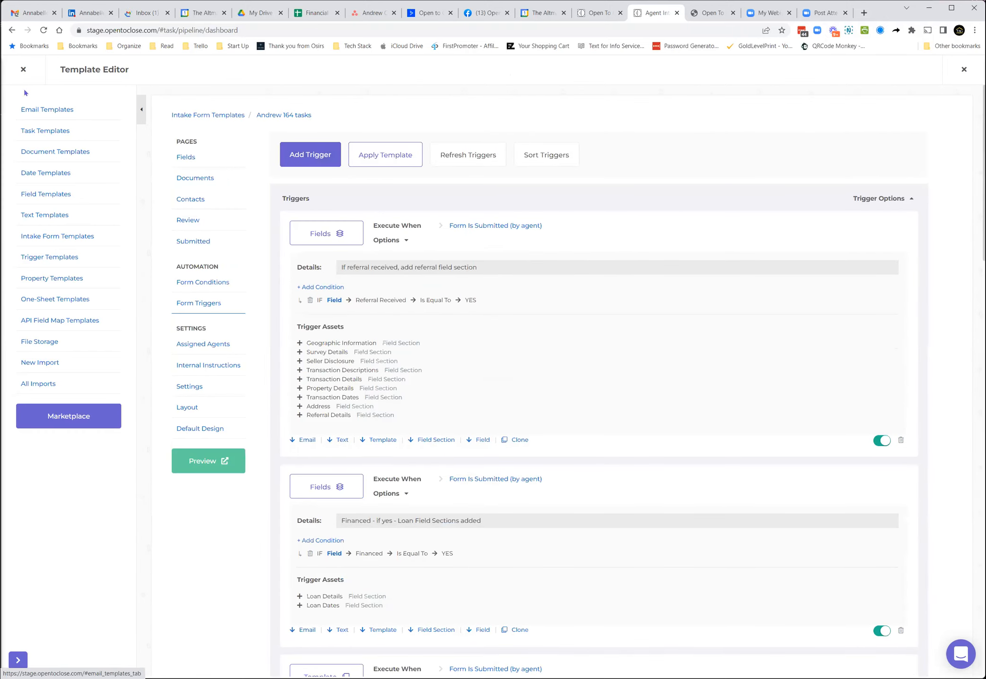
Step: Close the template editor and open the 1234 Beverly View Drive property from the search
left_click(23, 70)
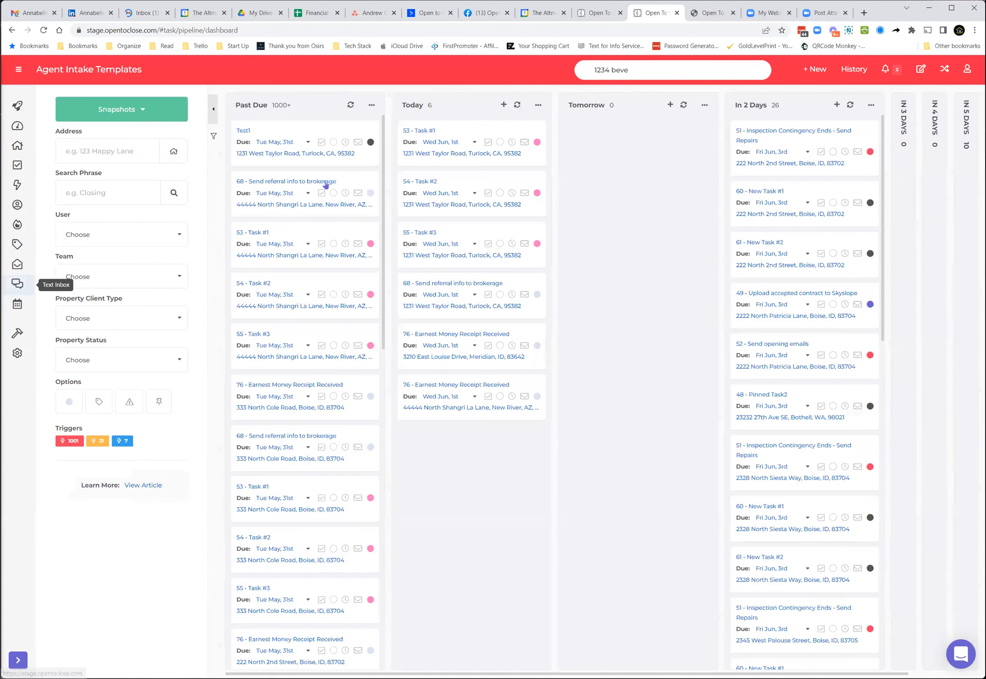
left_click(657, 71)
type("e")
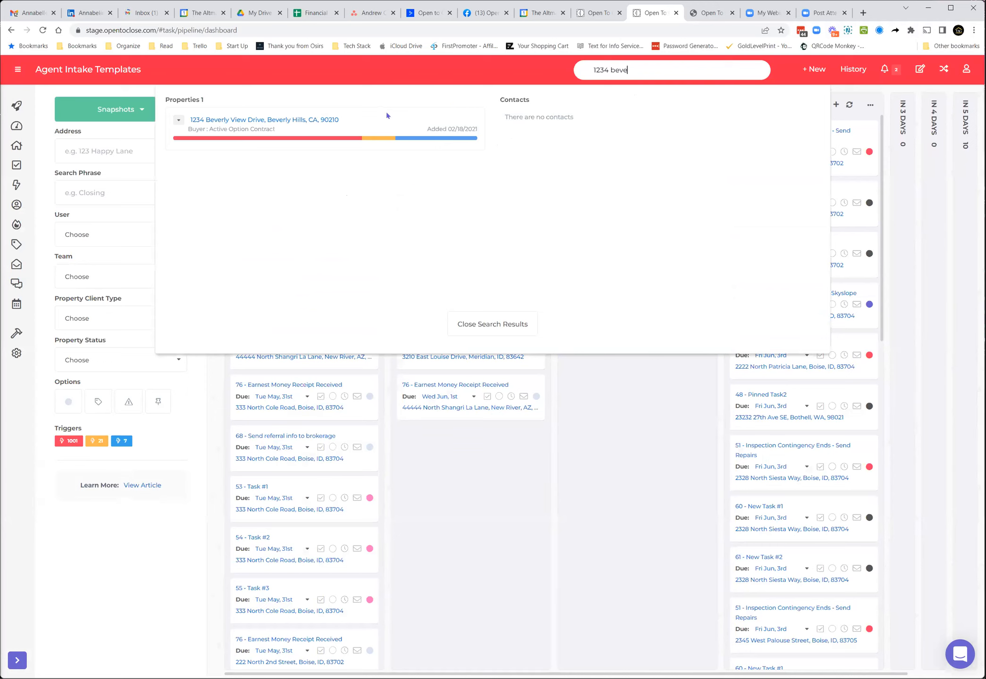
left_click(329, 121)
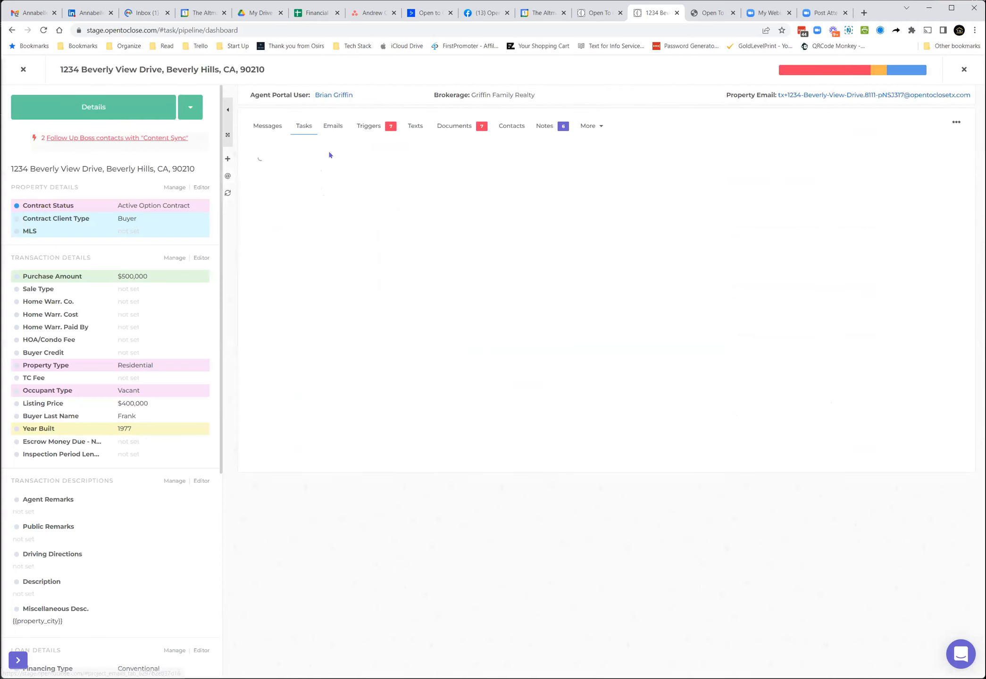
Step: Open the property's Listener triggers and expand their trigger options
left_click(363, 128)
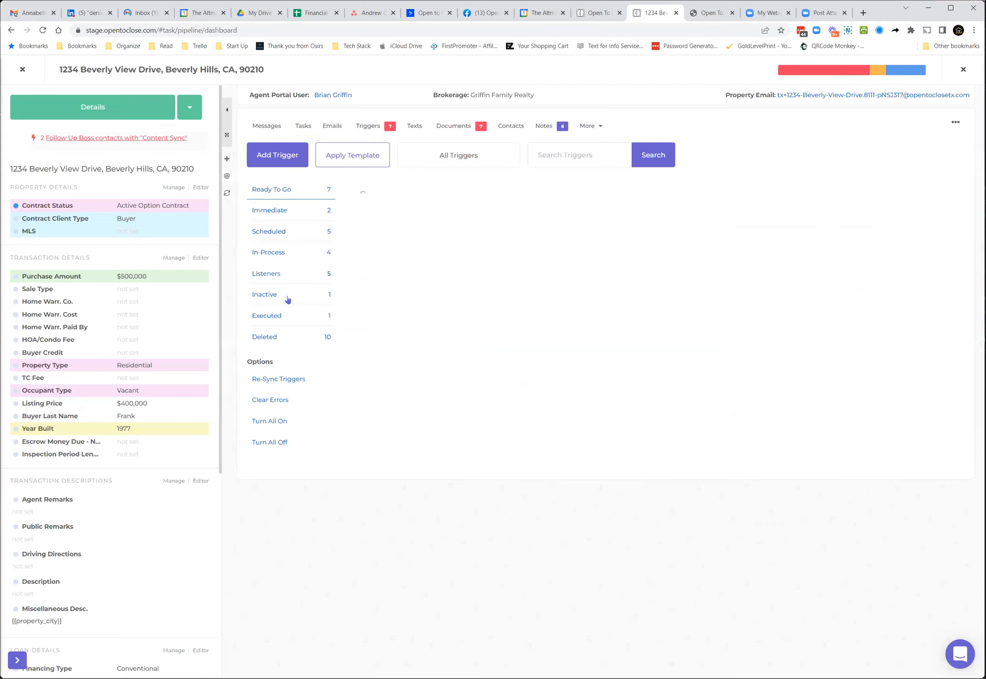
left_click(269, 276)
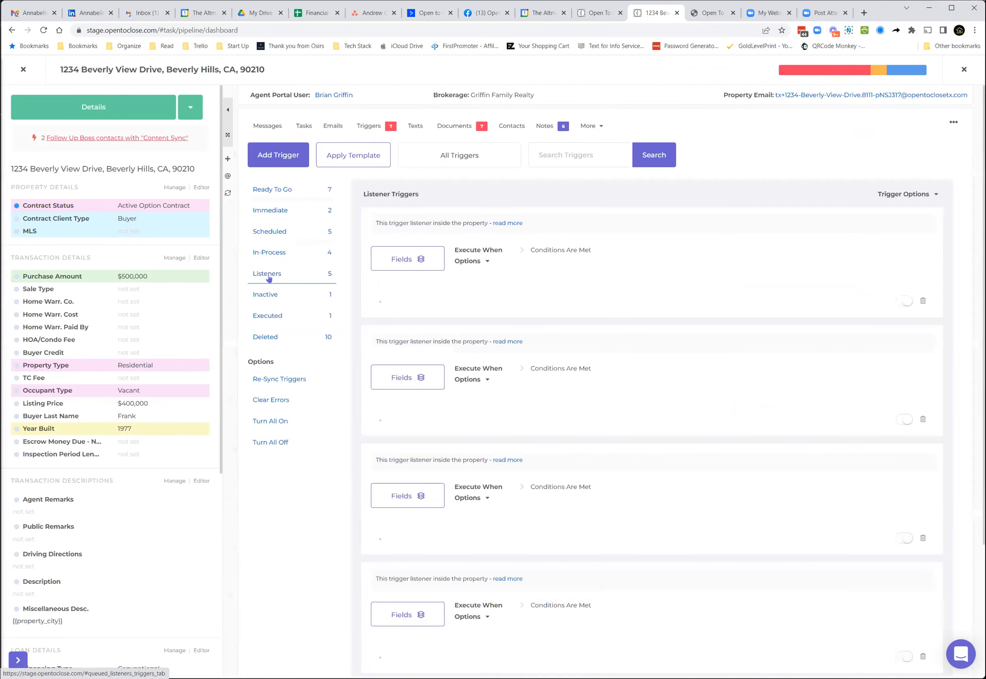
left_click(885, 195)
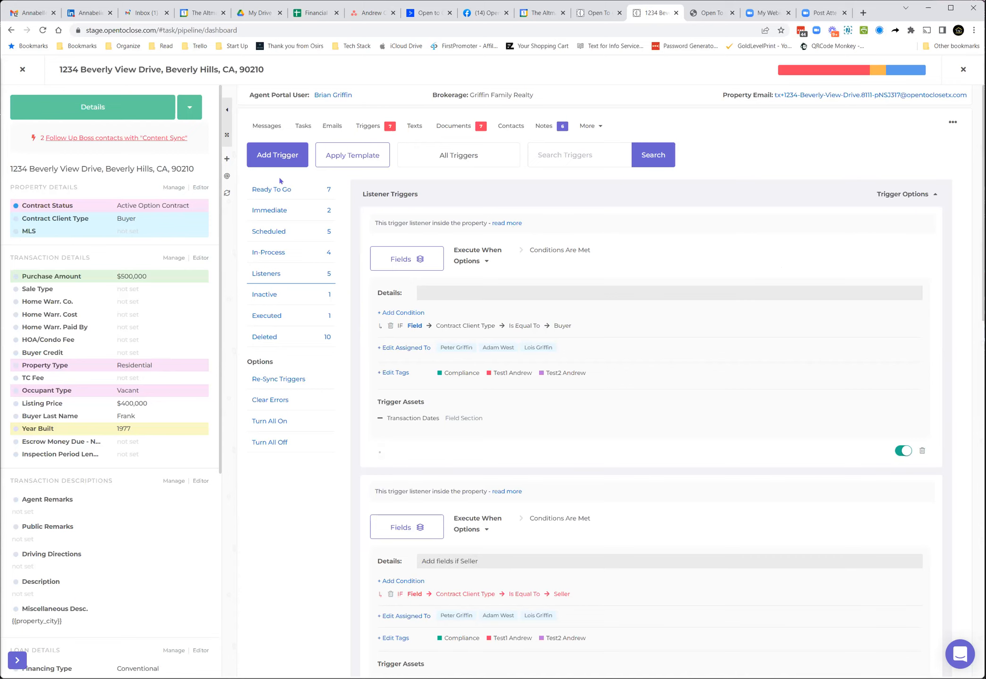
Step: Add a new trigger with the Add or Remove Field function, then close the field chooser
left_click(281, 162)
left_click(283, 201)
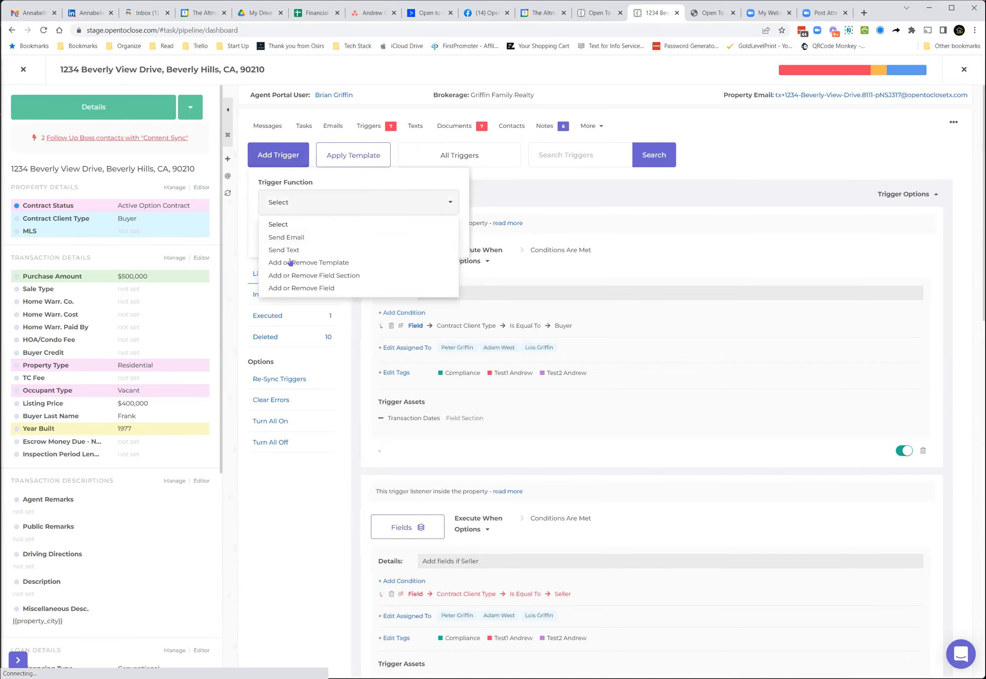
left_click(312, 287)
left_click(271, 236)
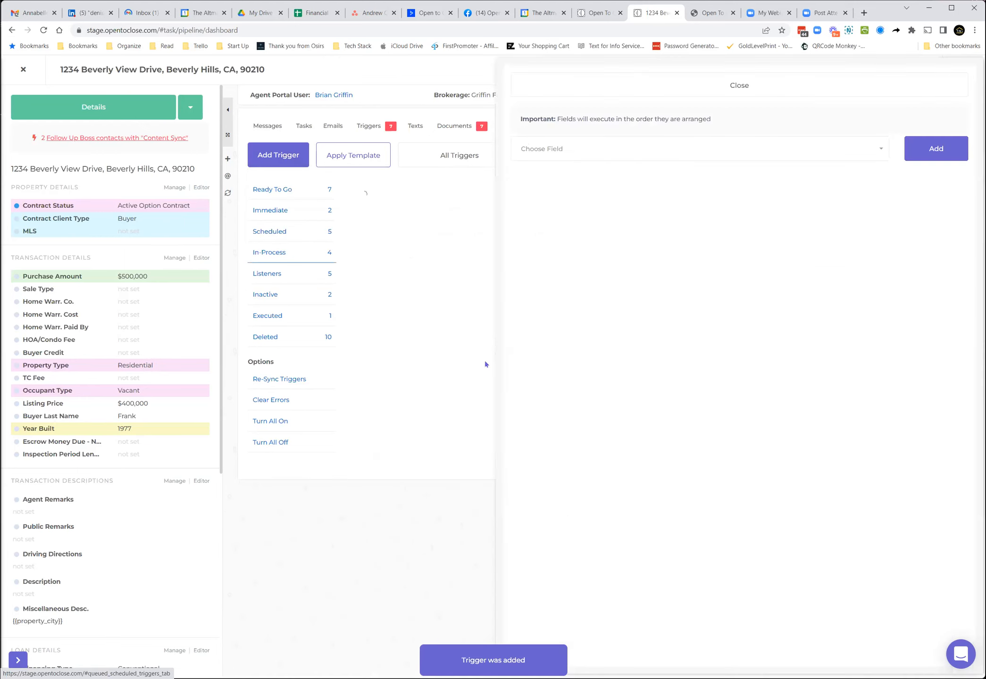
left_click(557, 149)
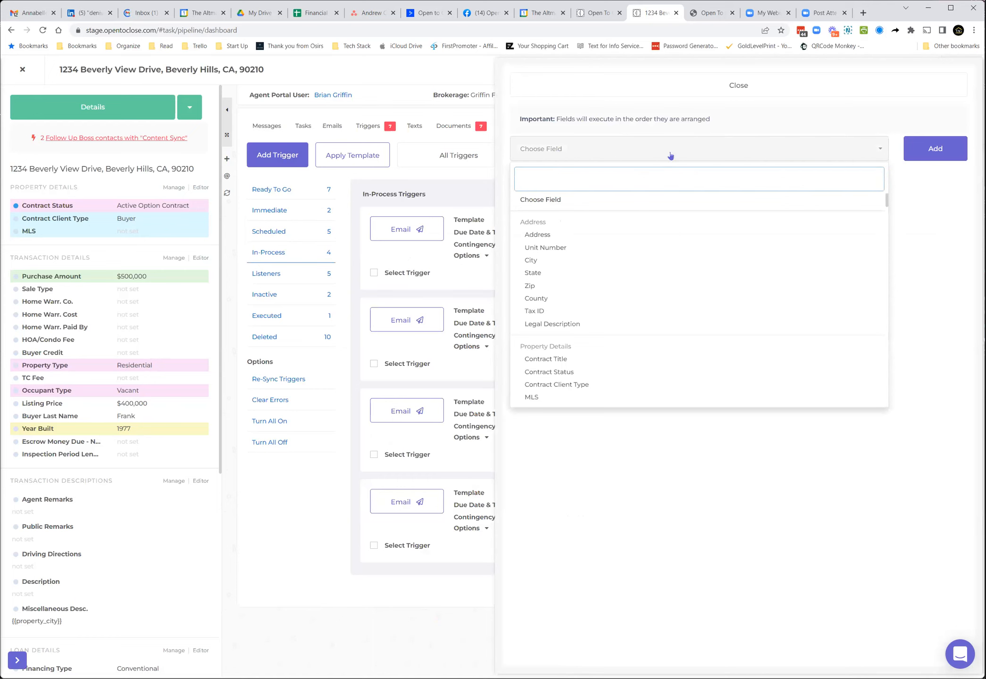
left_click(701, 89)
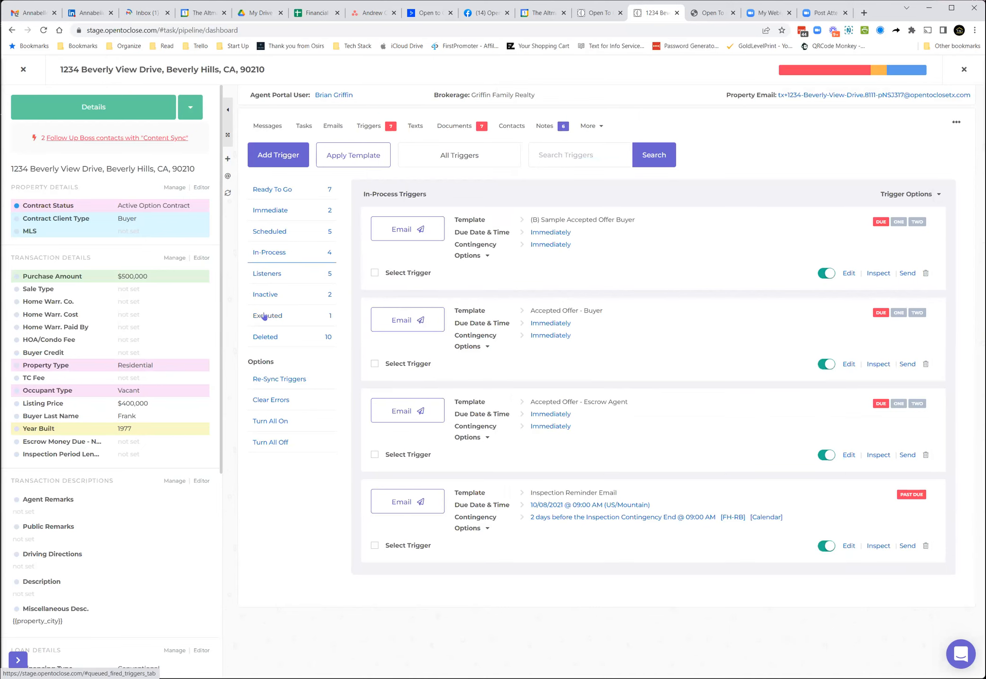
Step: Return to the Listener triggers, expand their options, and switch off the first listener trigger
left_click(304, 278)
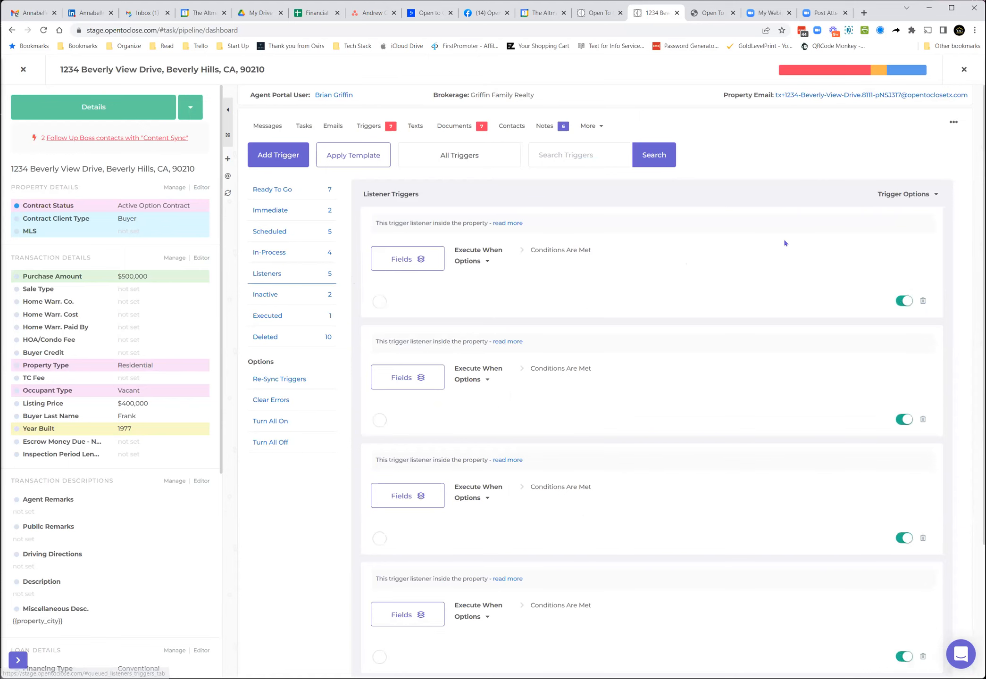
left_click(890, 196)
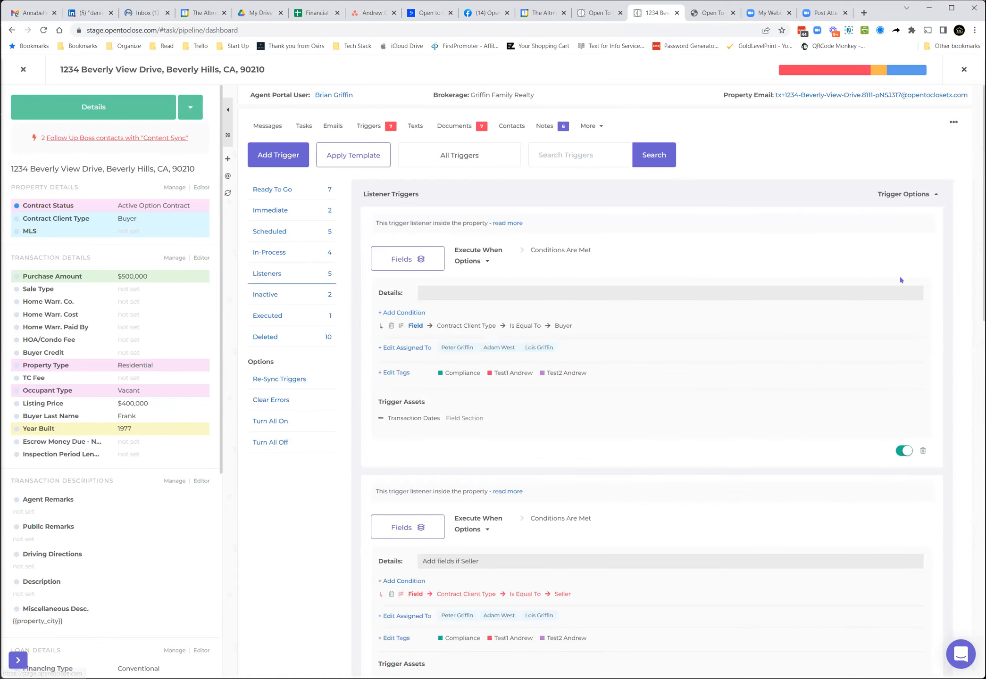
left_click(902, 452)
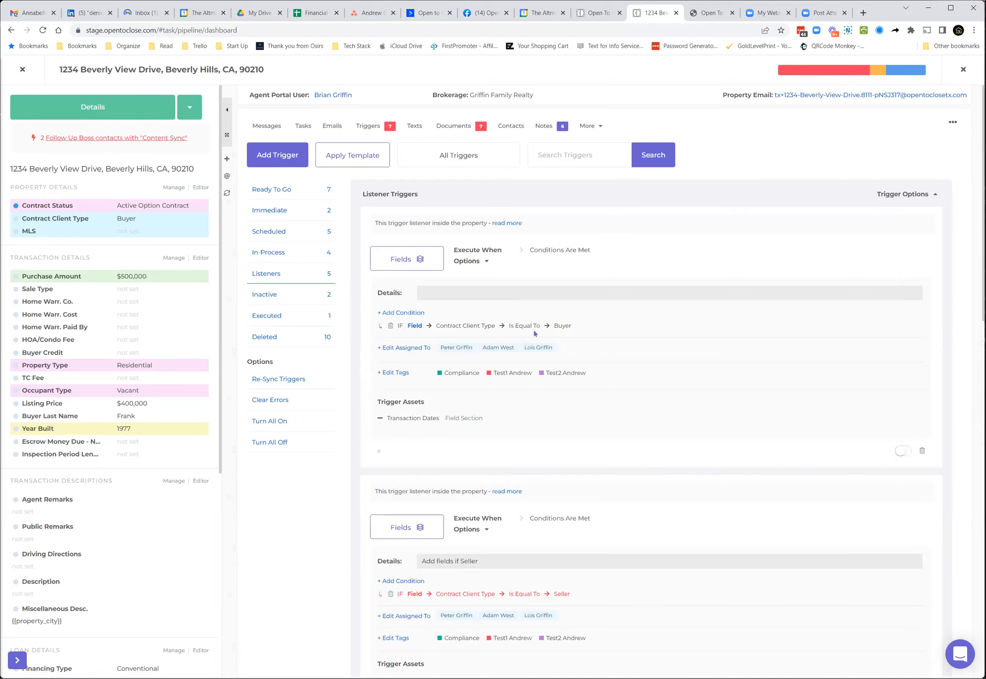
Step: Delete the Contract Client Type condition from the first listener trigger and try to switch it back on
left_click(390, 327)
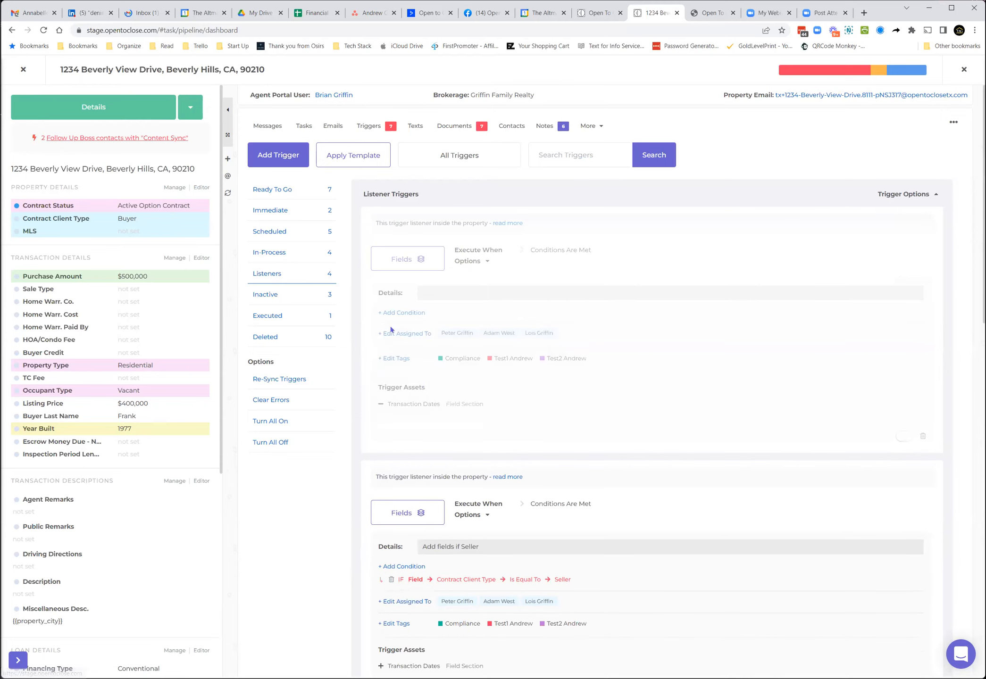
left_click(909, 438)
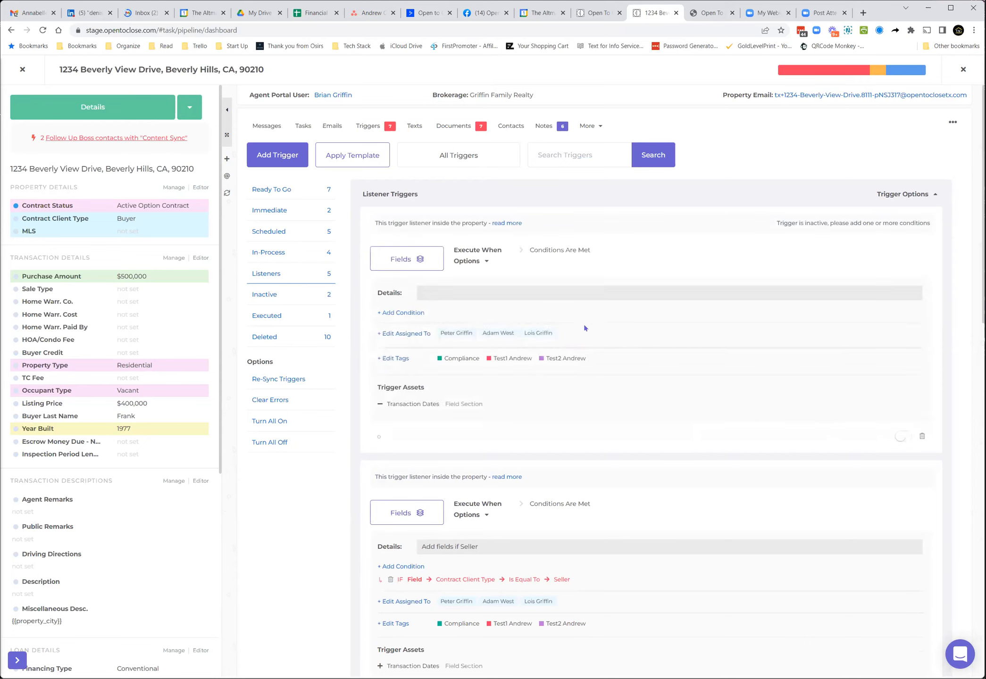
Step: Add a Property Field condition to the first listener trigger: Contract Title Is Not Blank
left_click(410, 313)
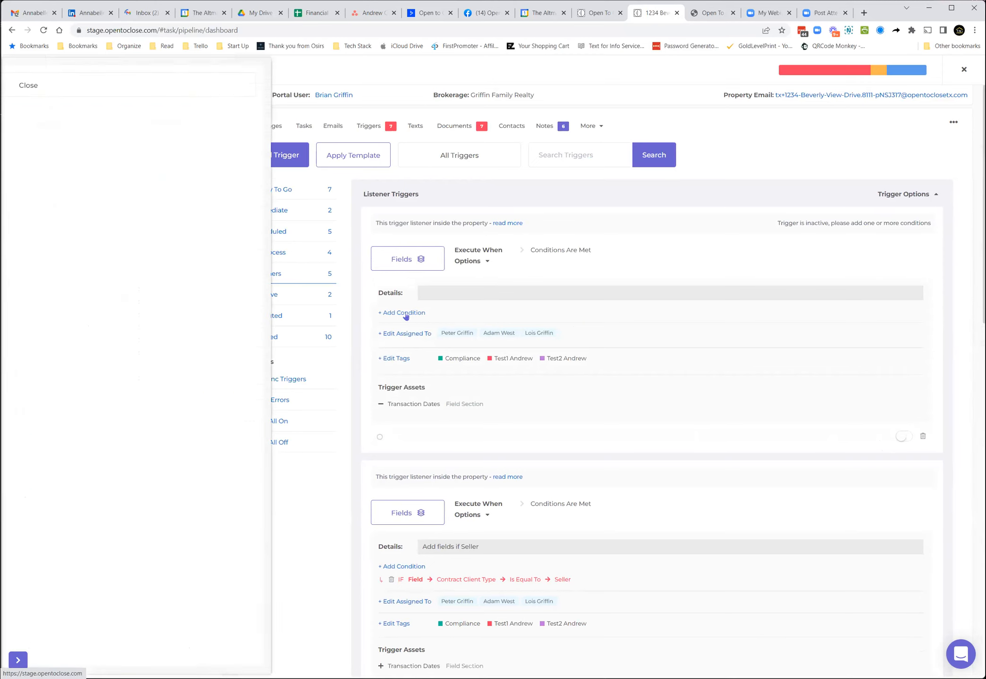
left_click(73, 130)
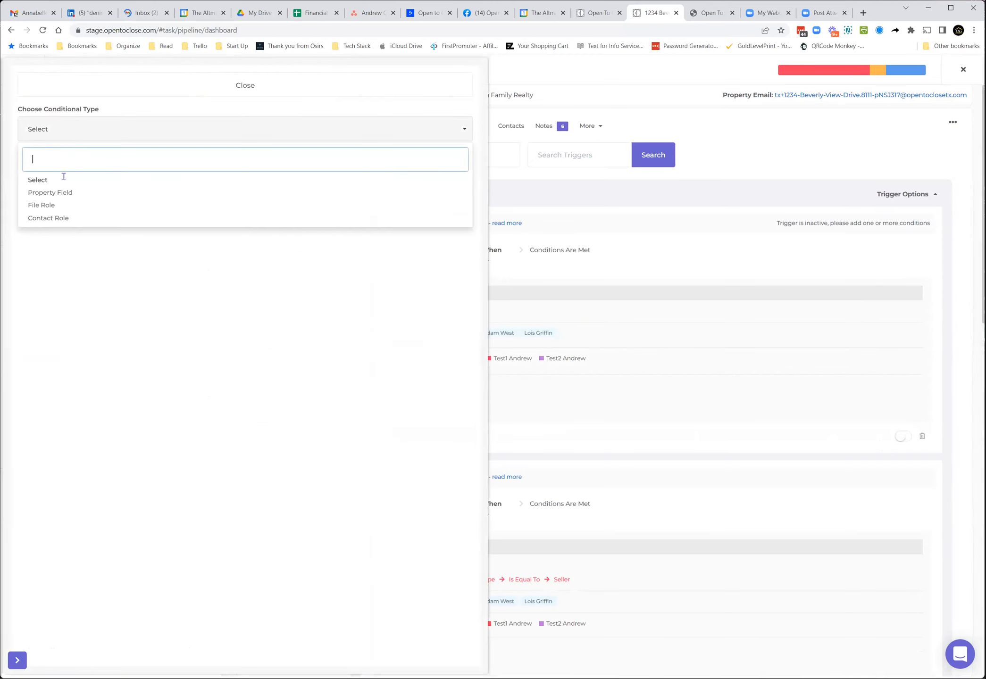
left_click(61, 192)
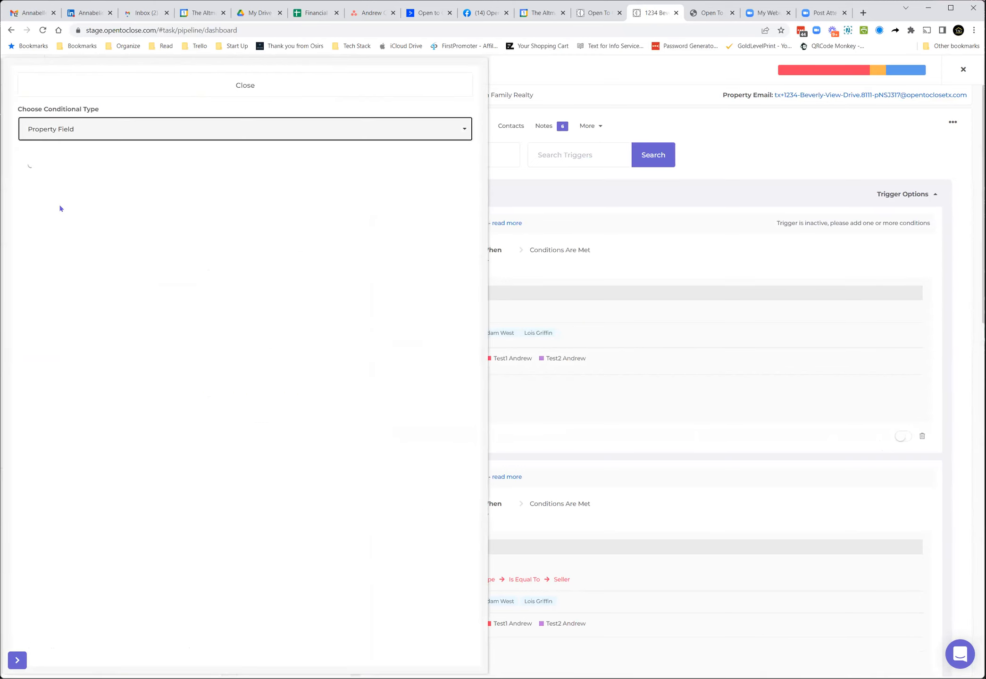
left_click(53, 176)
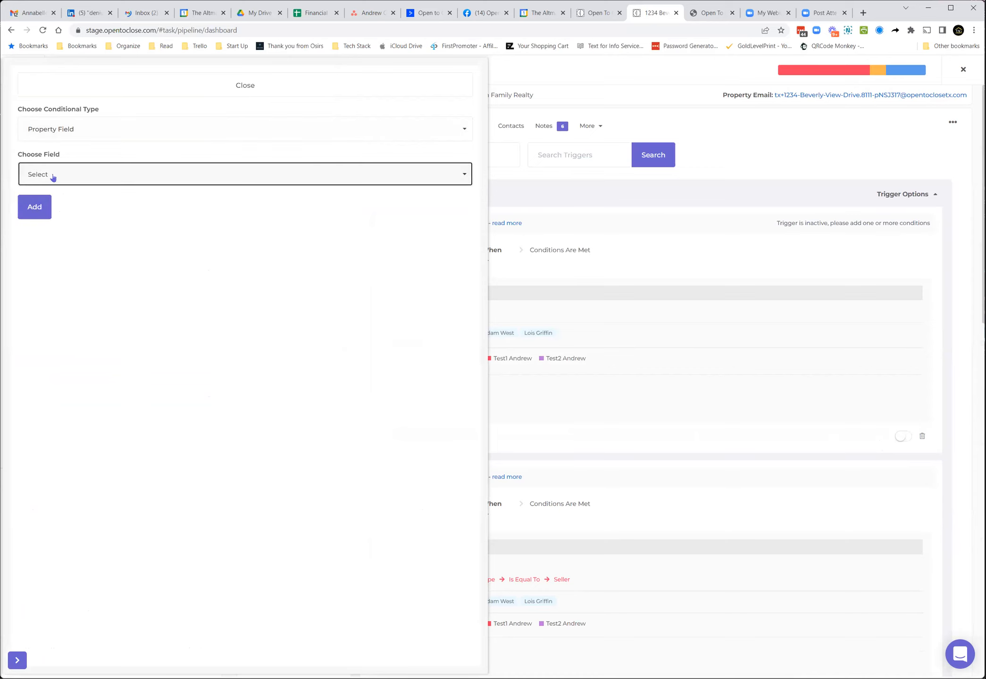
scroll(50, 299, "down", 2)
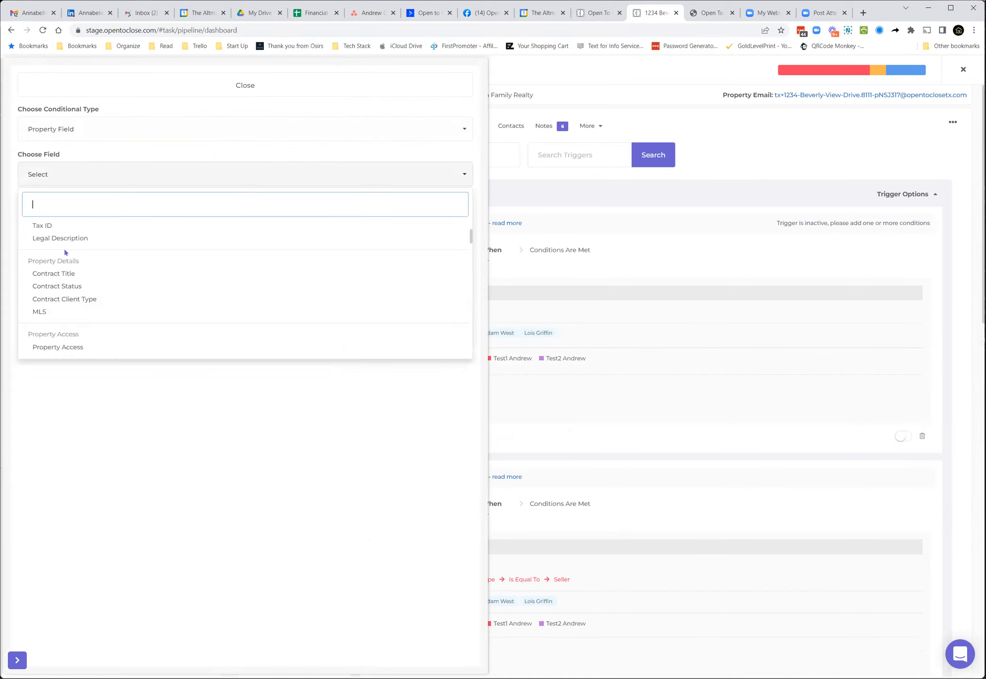
left_click(62, 278)
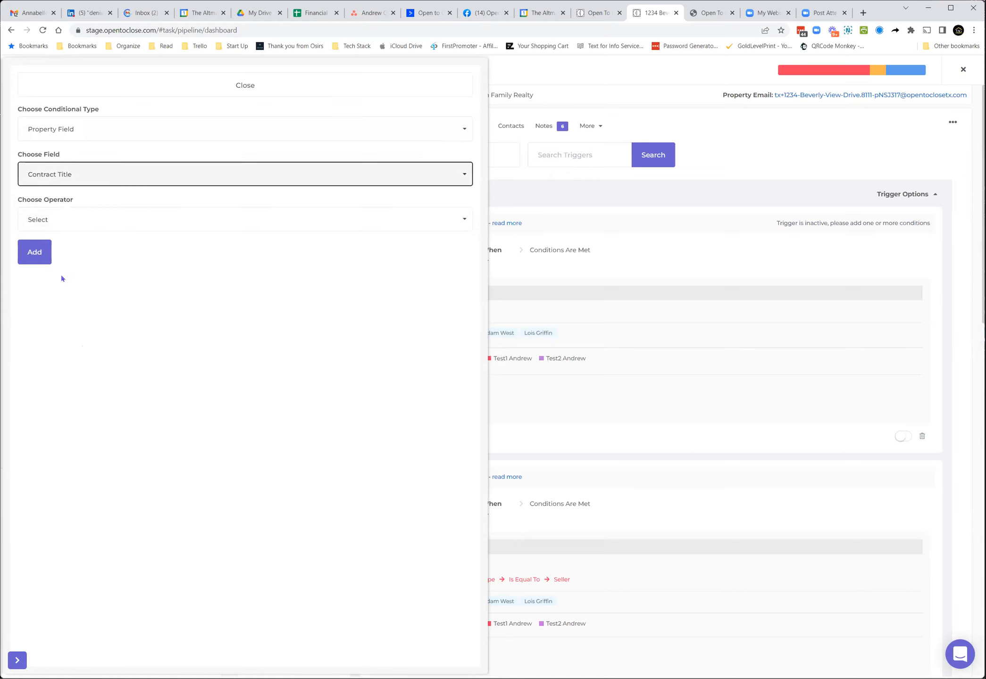
left_click(81, 224)
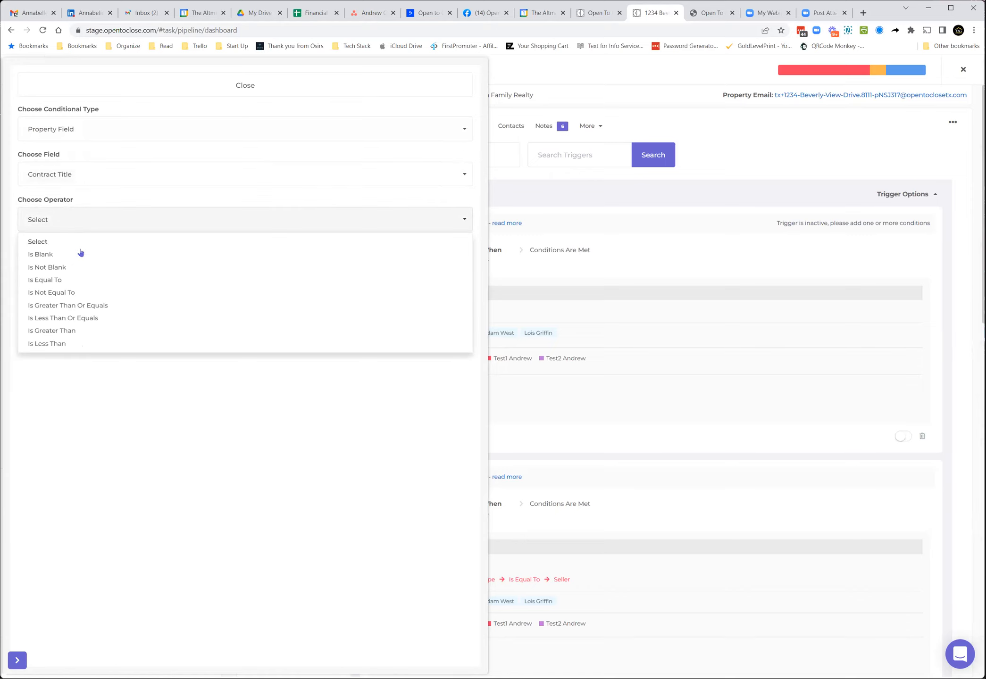
left_click(62, 267)
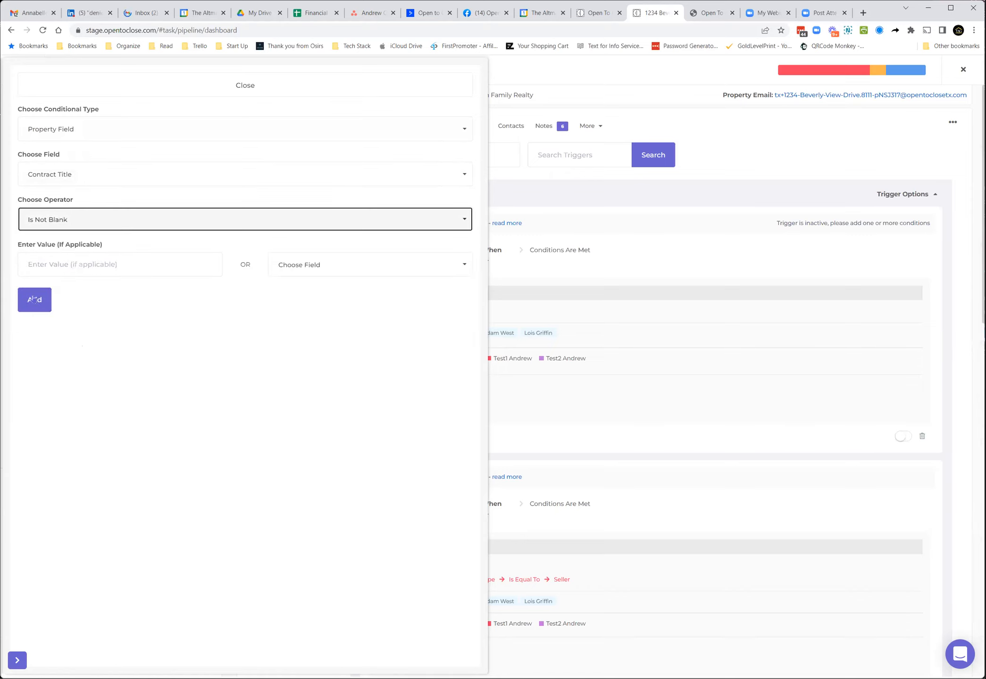
left_click(36, 305)
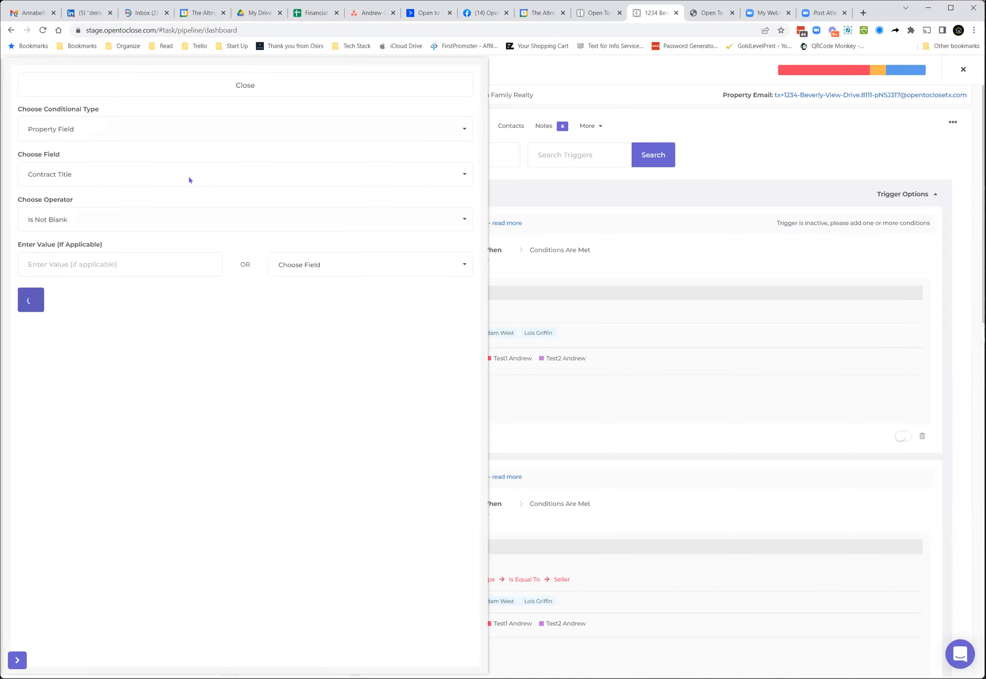
left_click(323, 89)
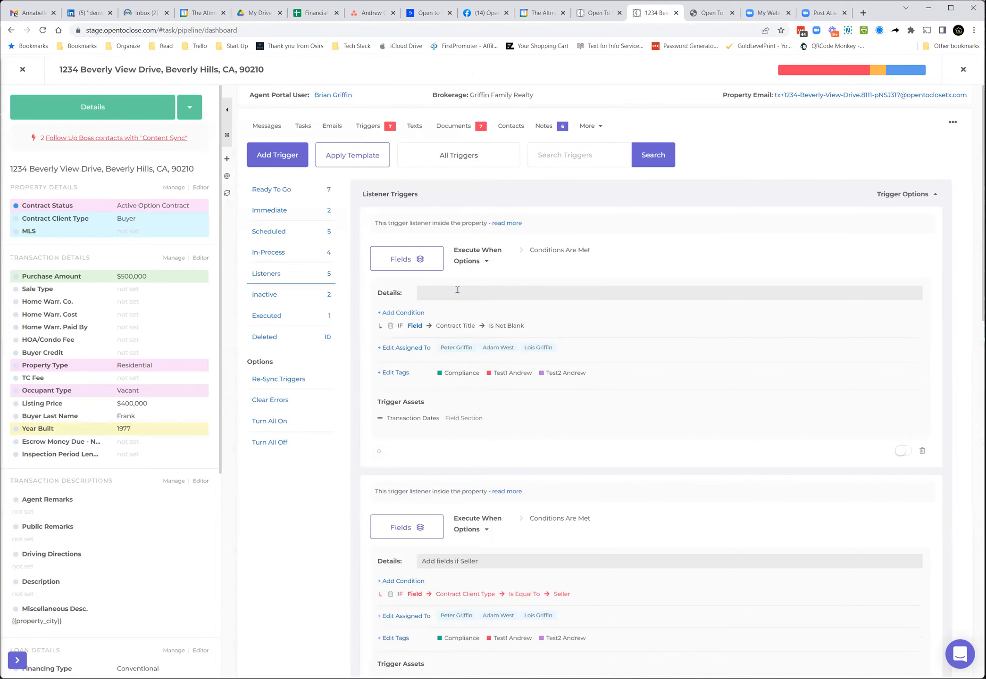
Step: Set the Transaction Dates field section in the first listener trigger's fields to Add
left_click(418, 266)
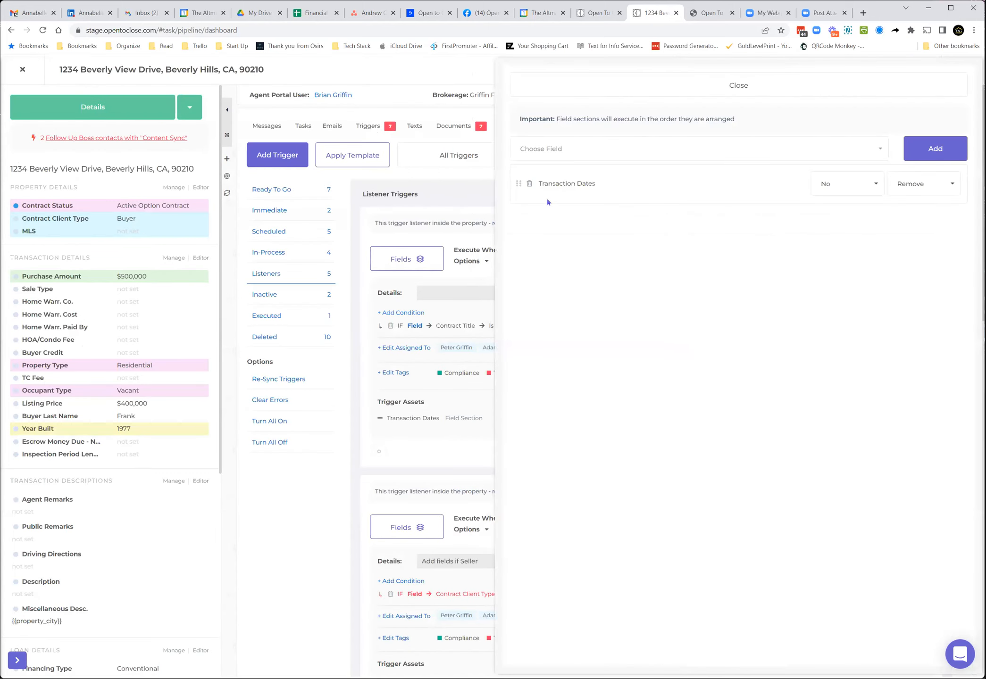
left_click(928, 184)
left_click(925, 218)
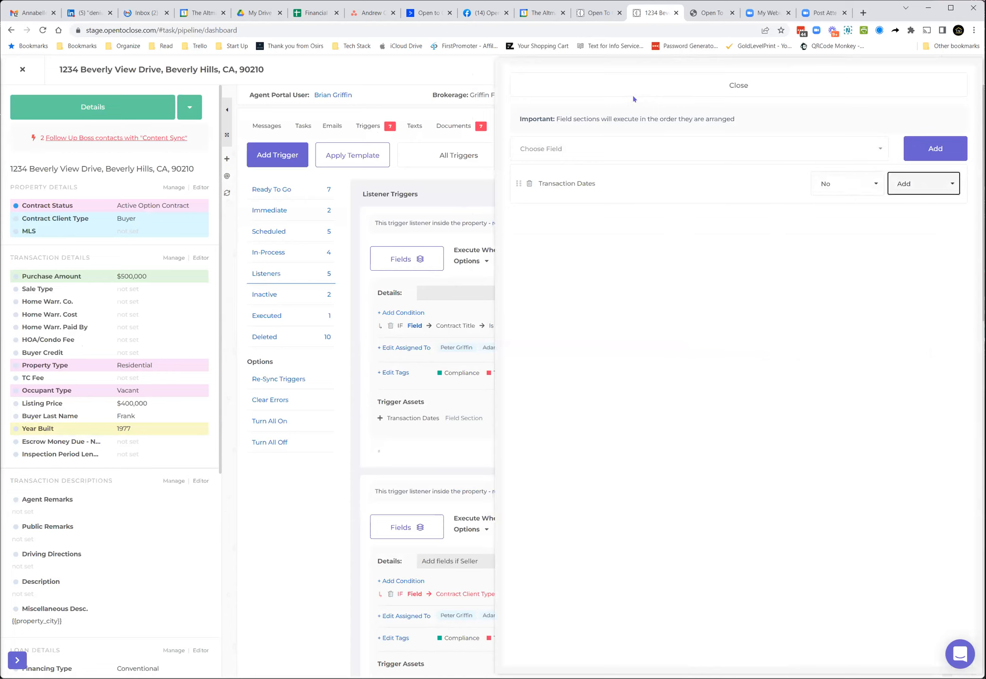
left_click(677, 88)
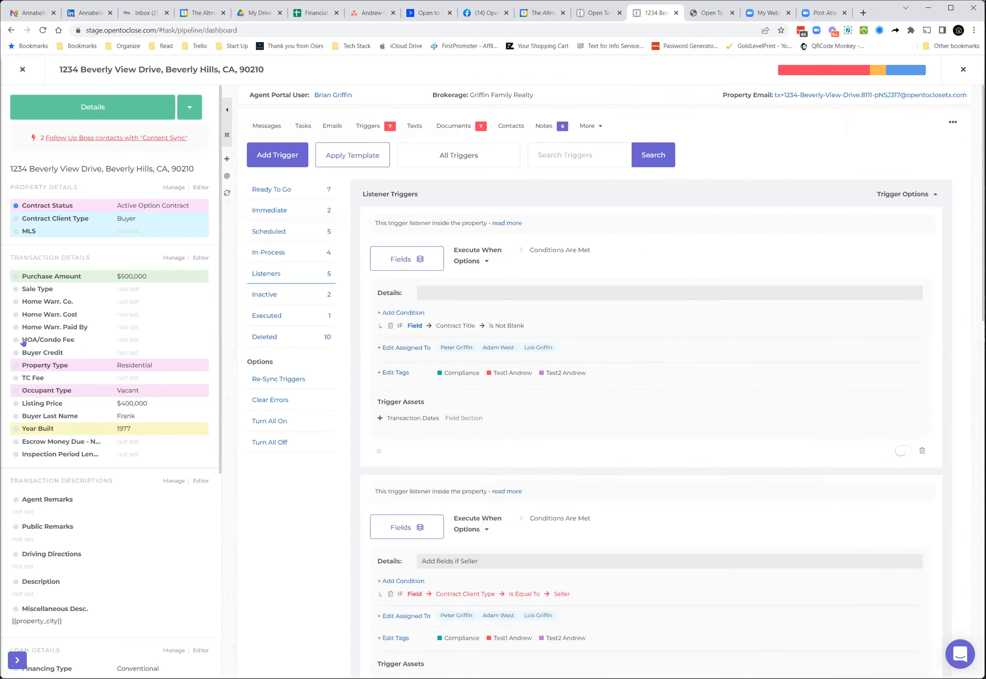
Step: Open the property's Tasks and review the triggers attached to the pinned Task #1
left_click(294, 374)
left_click(303, 126)
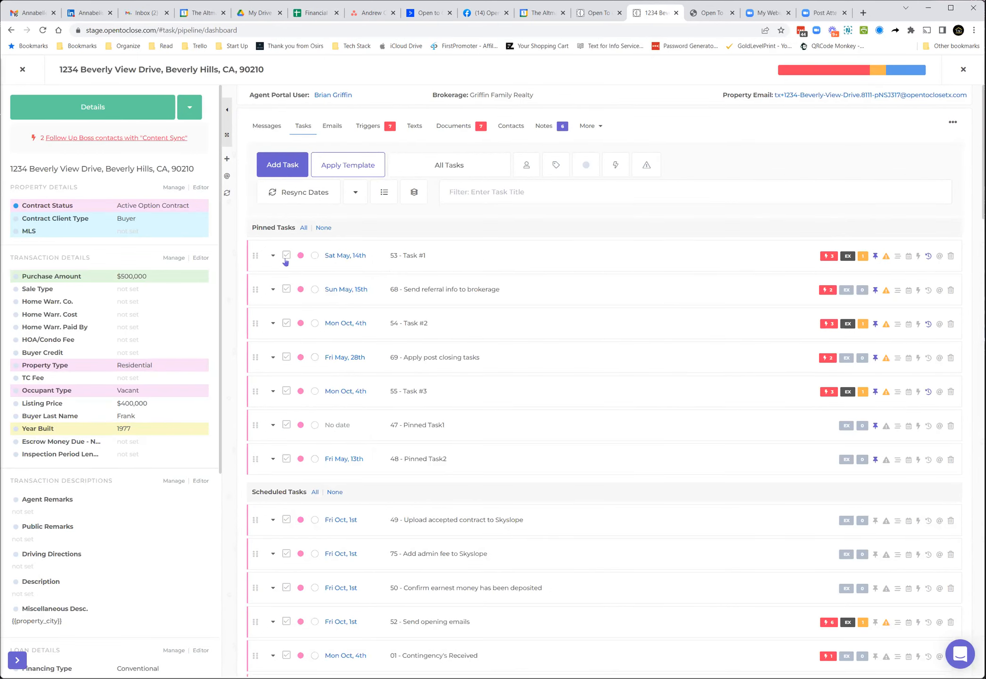
left_click(826, 257)
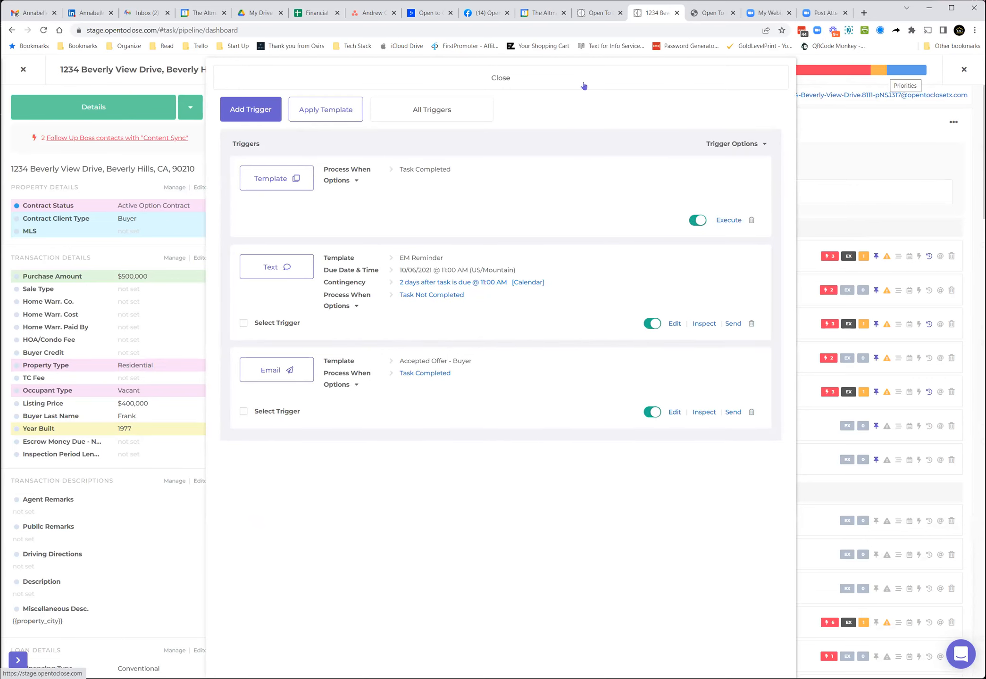
left_click(846, 250)
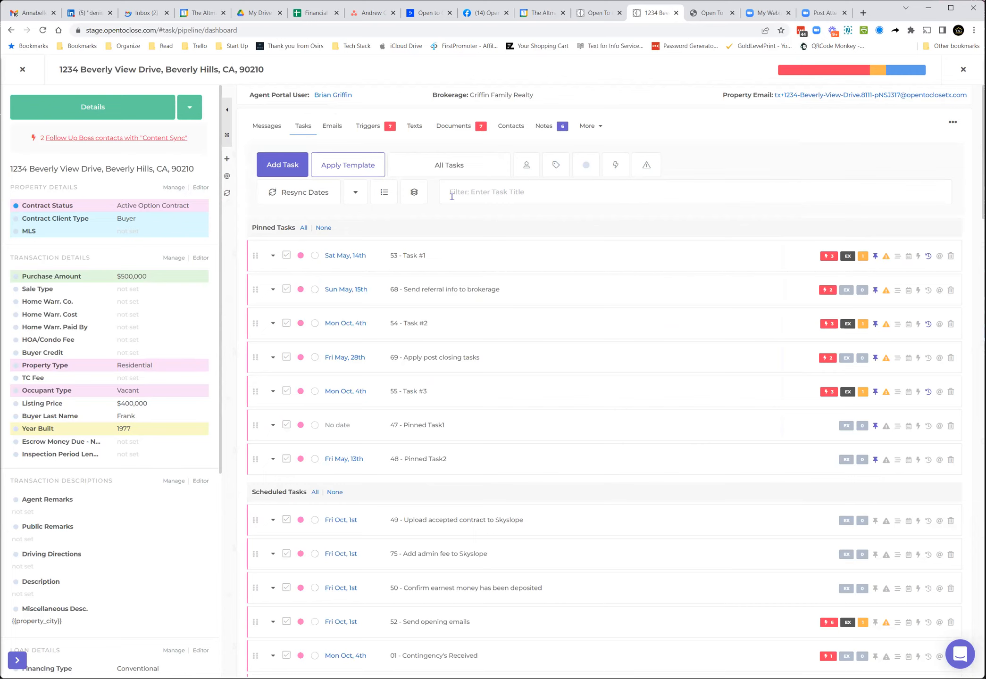
Step: Close the property and open the Test Test intake form template for editing in the template editor
left_click(22, 70)
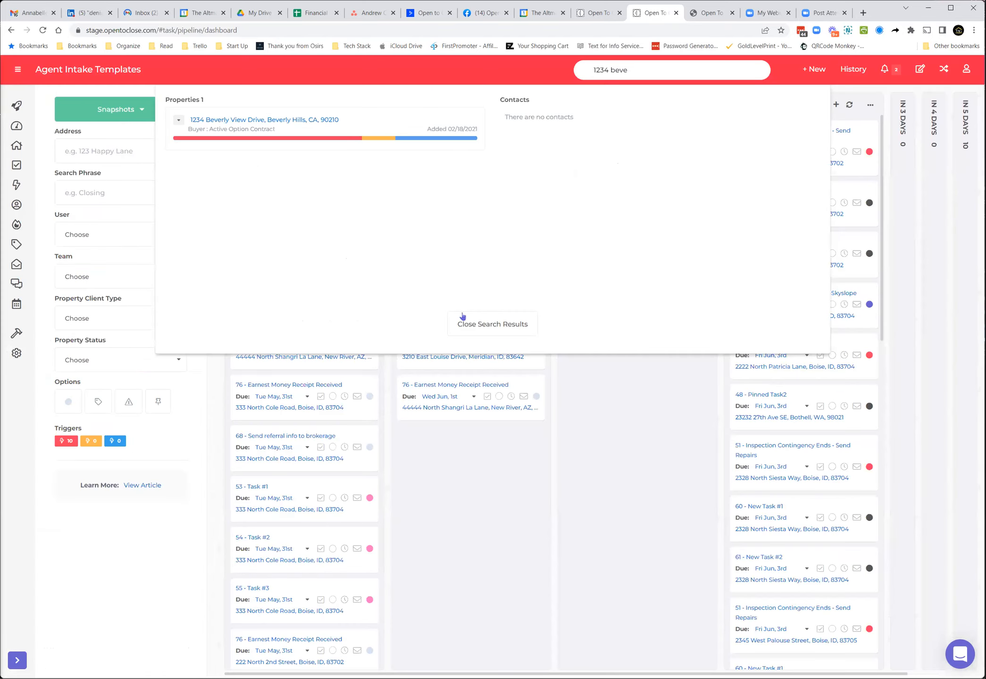
left_click(461, 315)
mouse_move(8, 342)
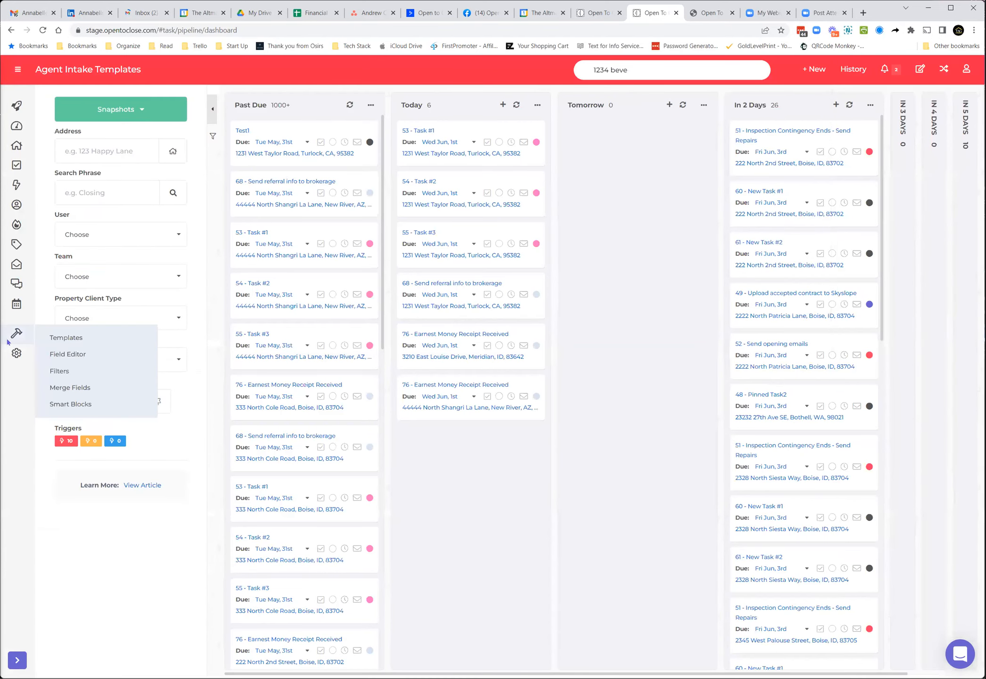
left_click(55, 341)
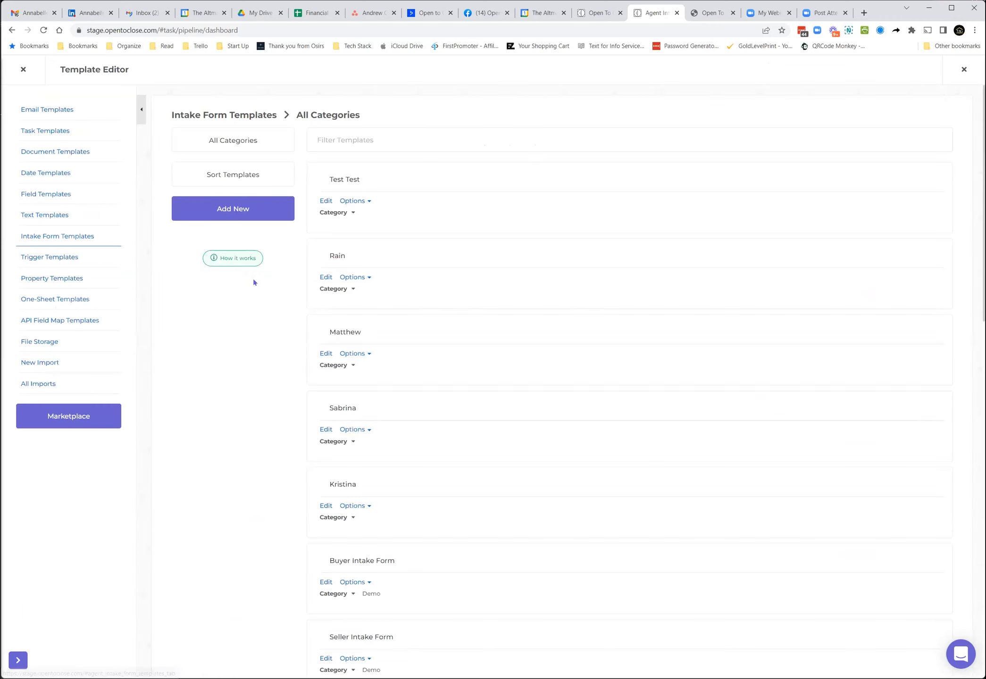
left_click(326, 201)
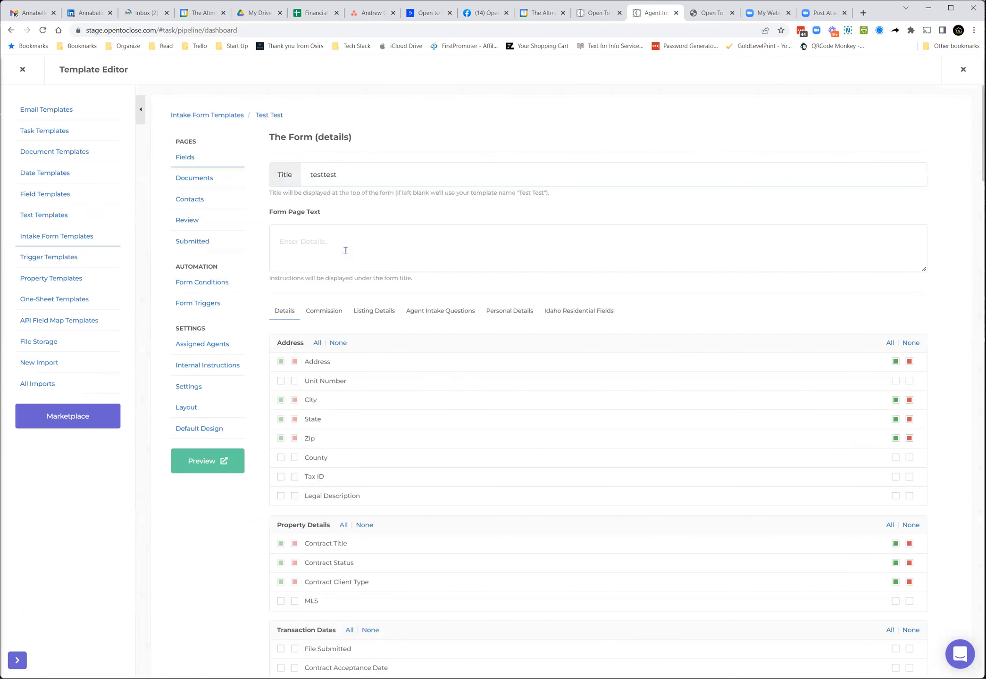
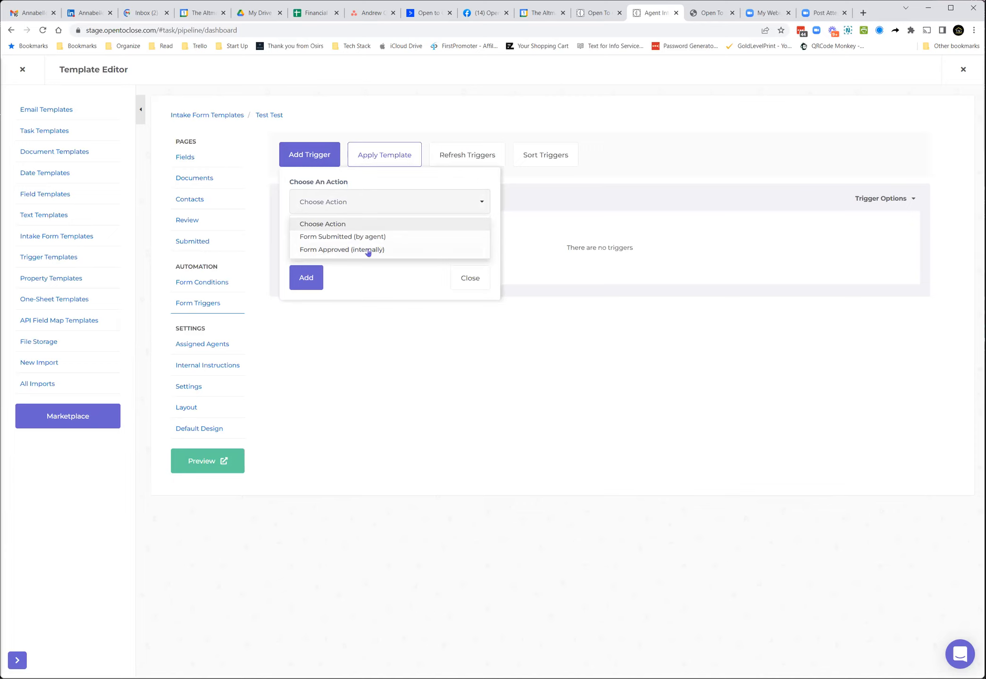
Step: Examine the trigger functions available for a Form Approved (internally) form trigger and close the add-trigger dialog without adding it
left_click(364, 249)
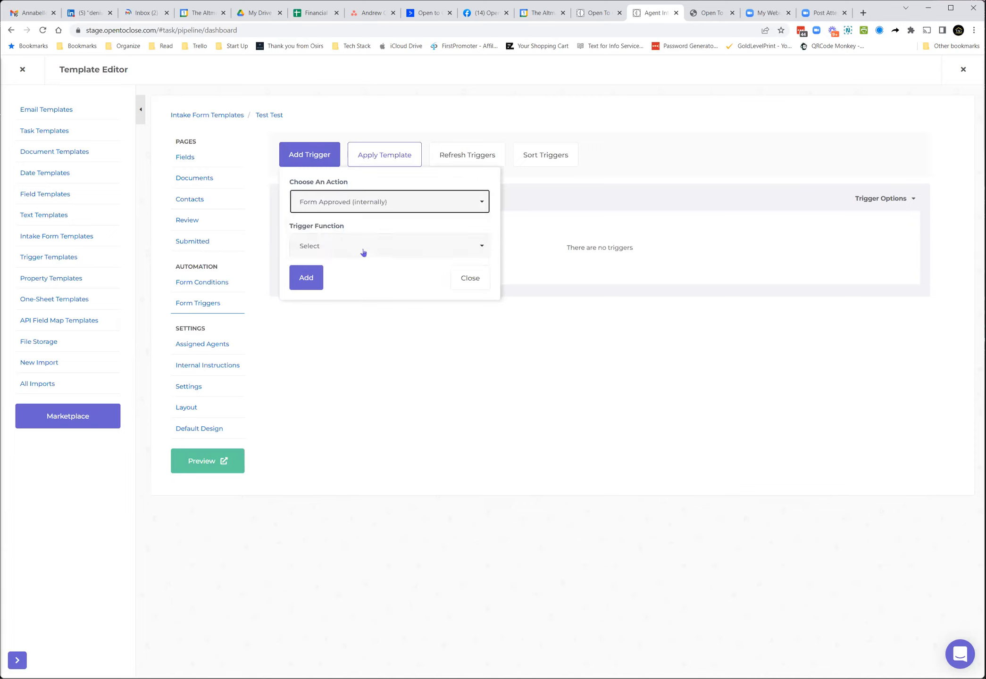
left_click(357, 246)
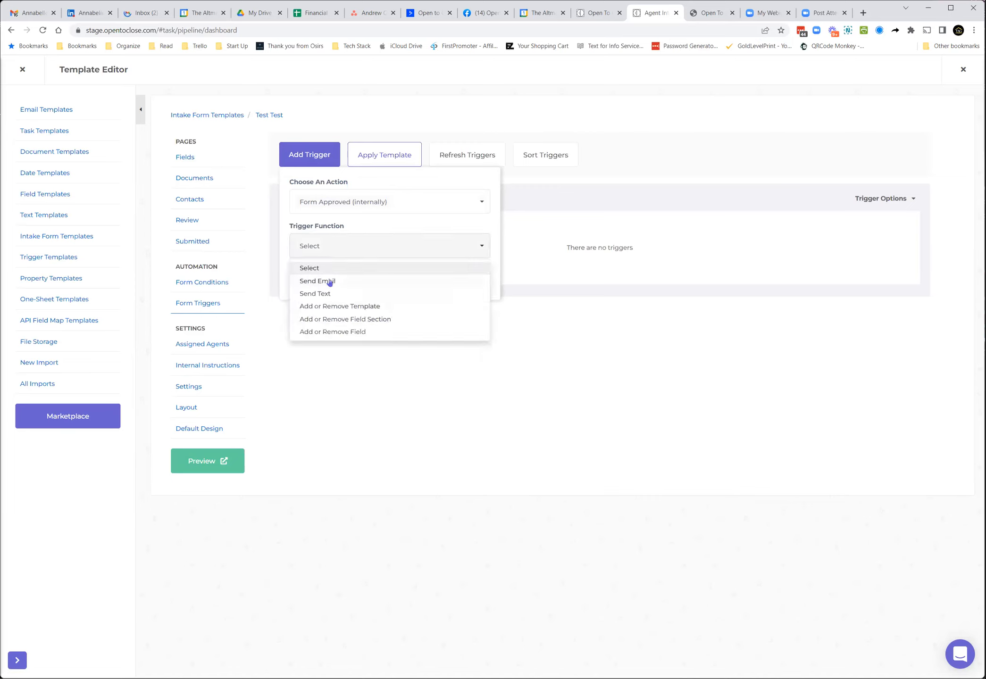
left_click(356, 361)
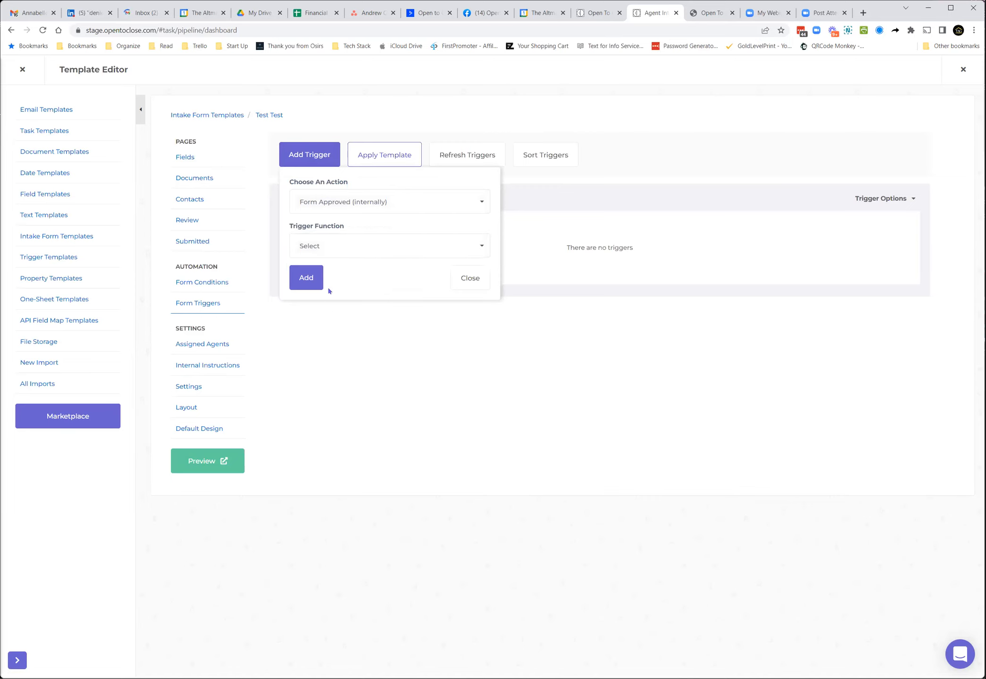
left_click(457, 279)
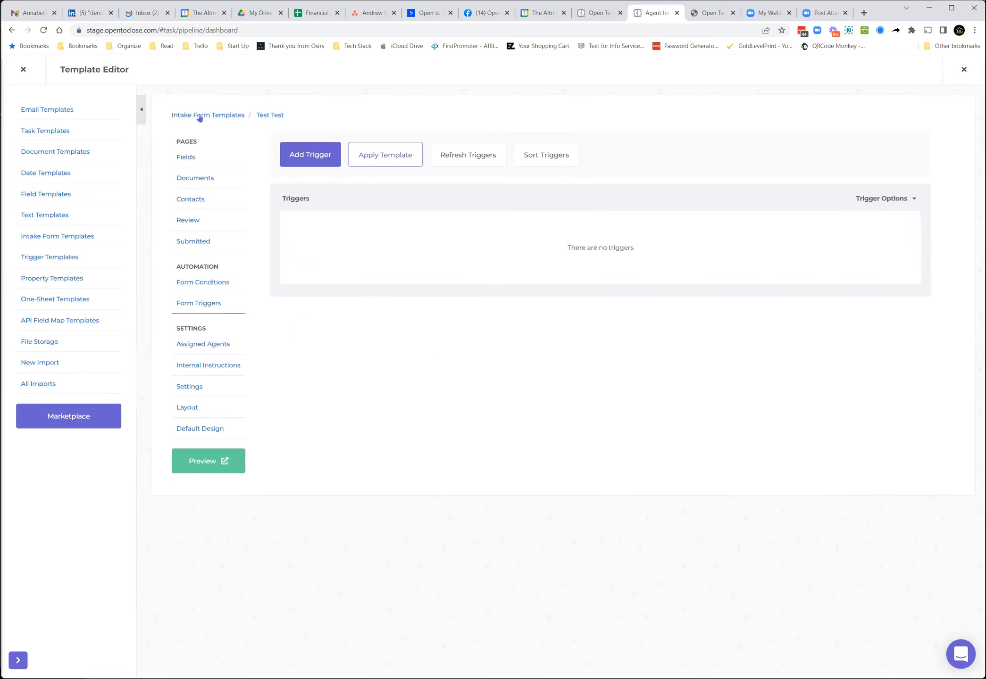
Step: Open the Test Shannon trigger template from Trigger Templates and expand its triggers' details
left_click(23, 70)
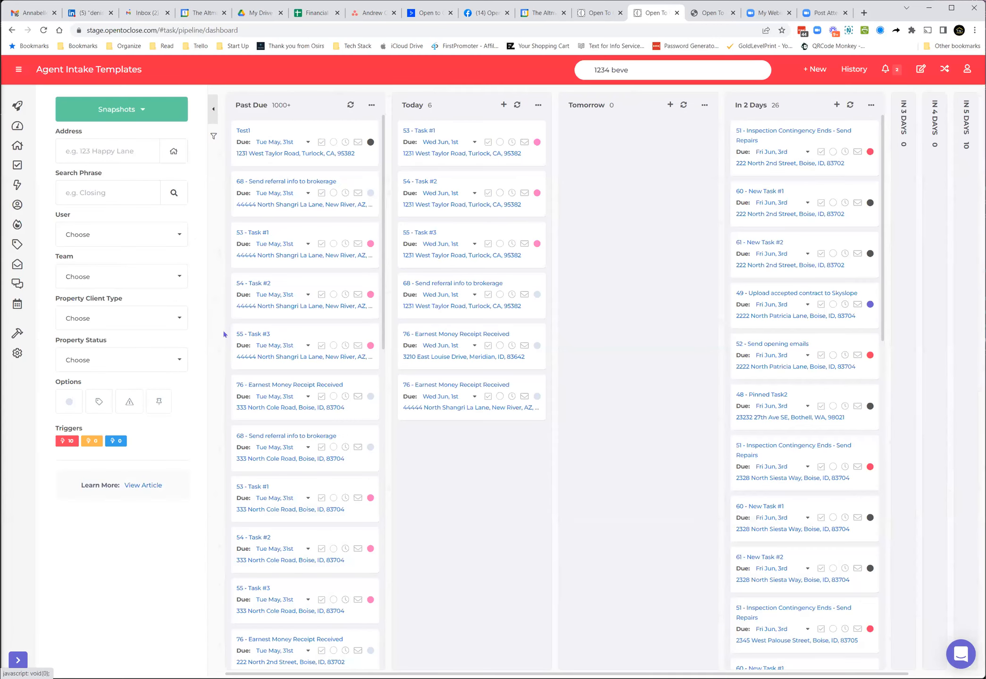
left_click(26, 333)
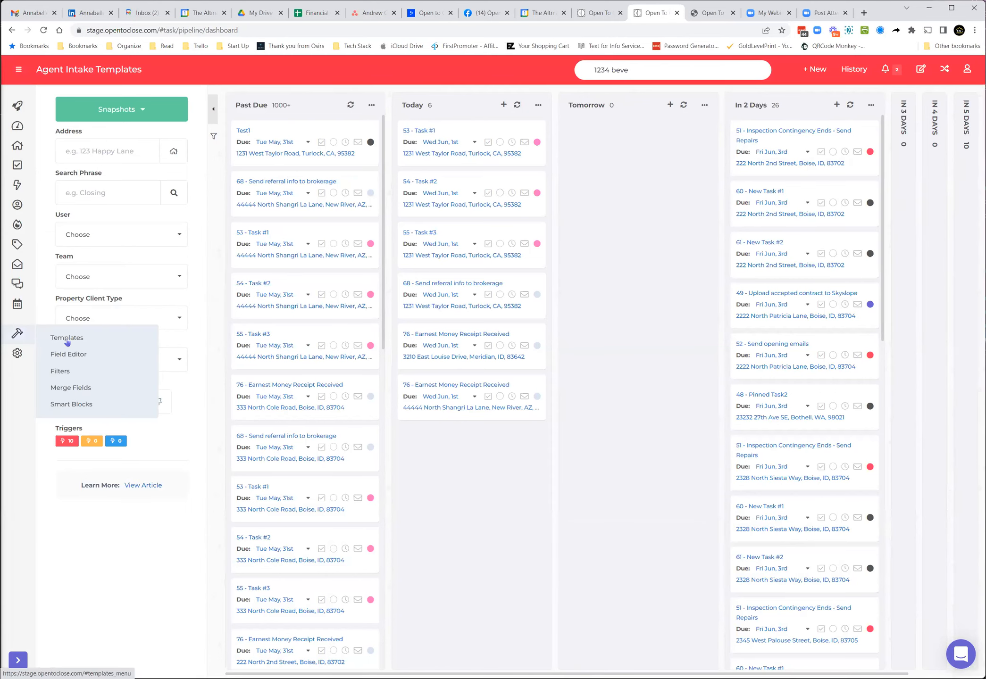
left_click(22, 336)
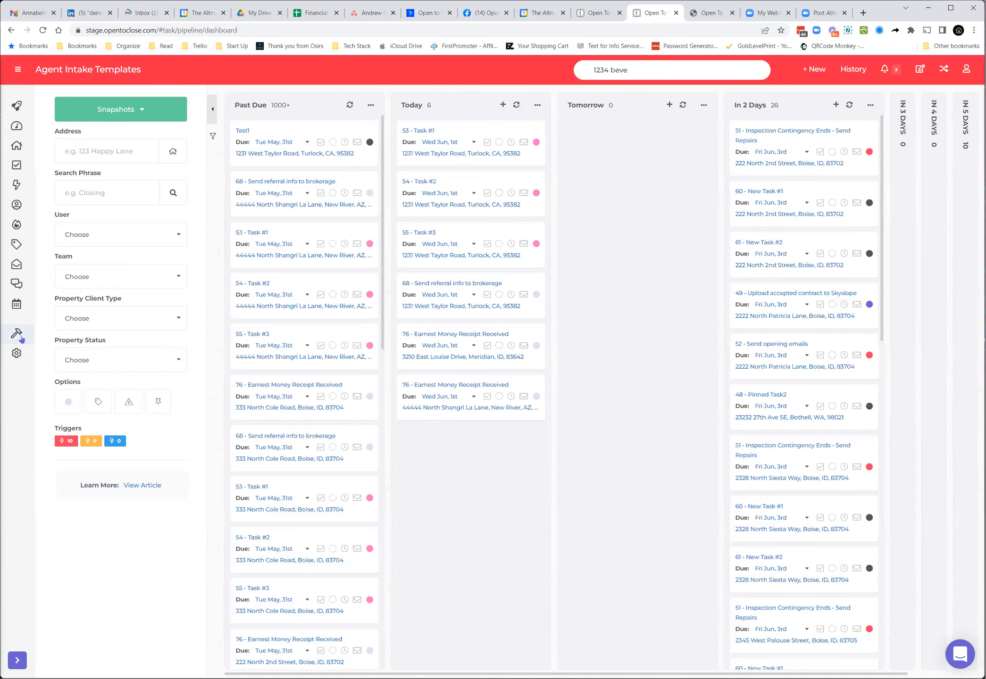
left_click(62, 336)
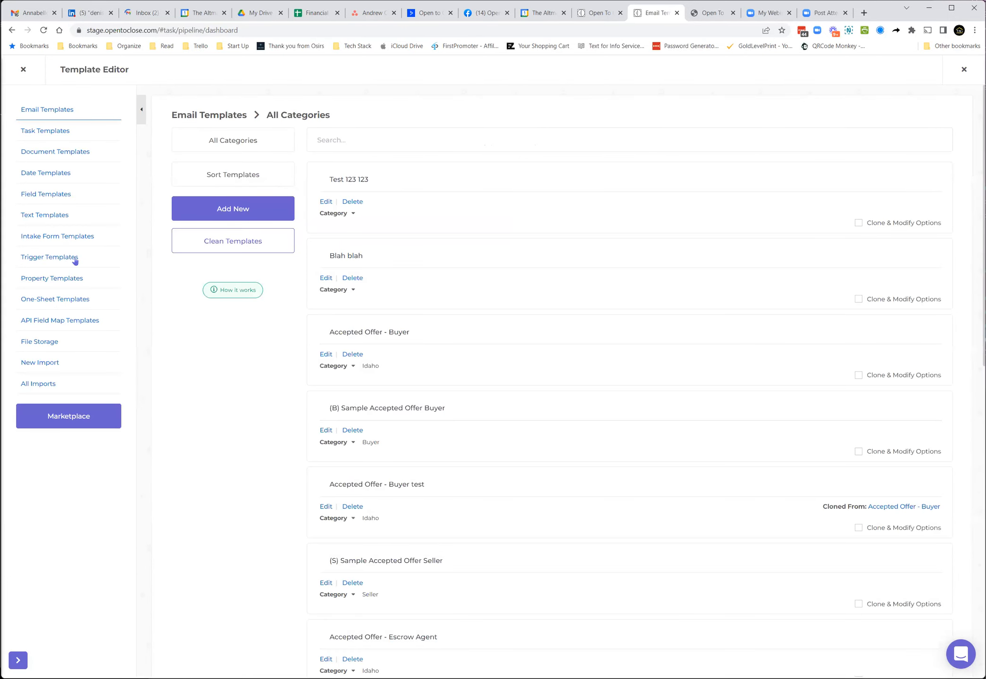
left_click(75, 260)
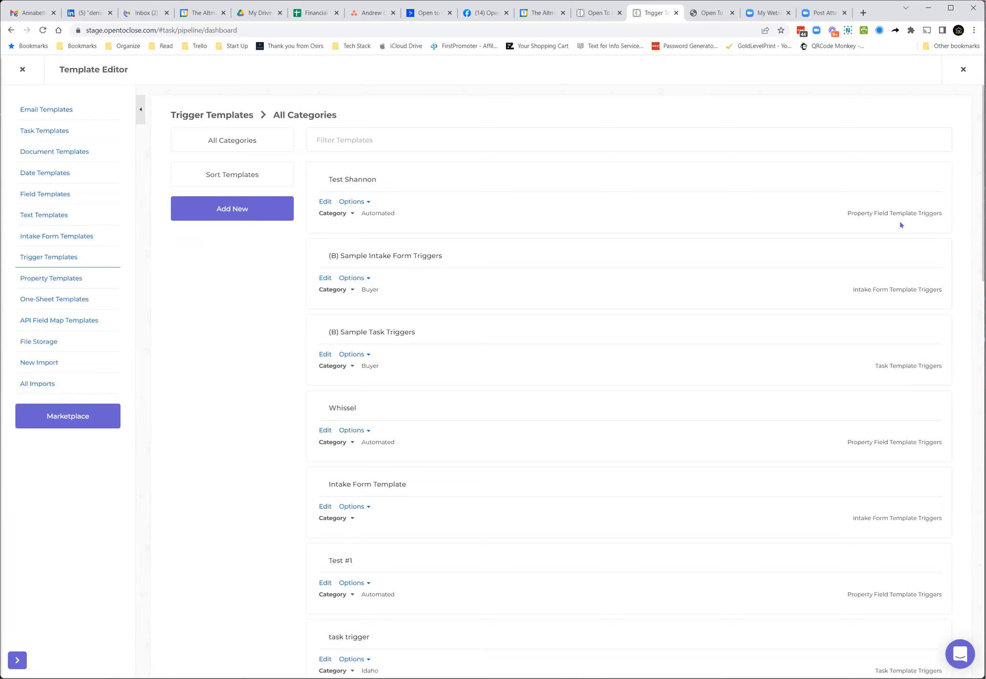
left_click(326, 202)
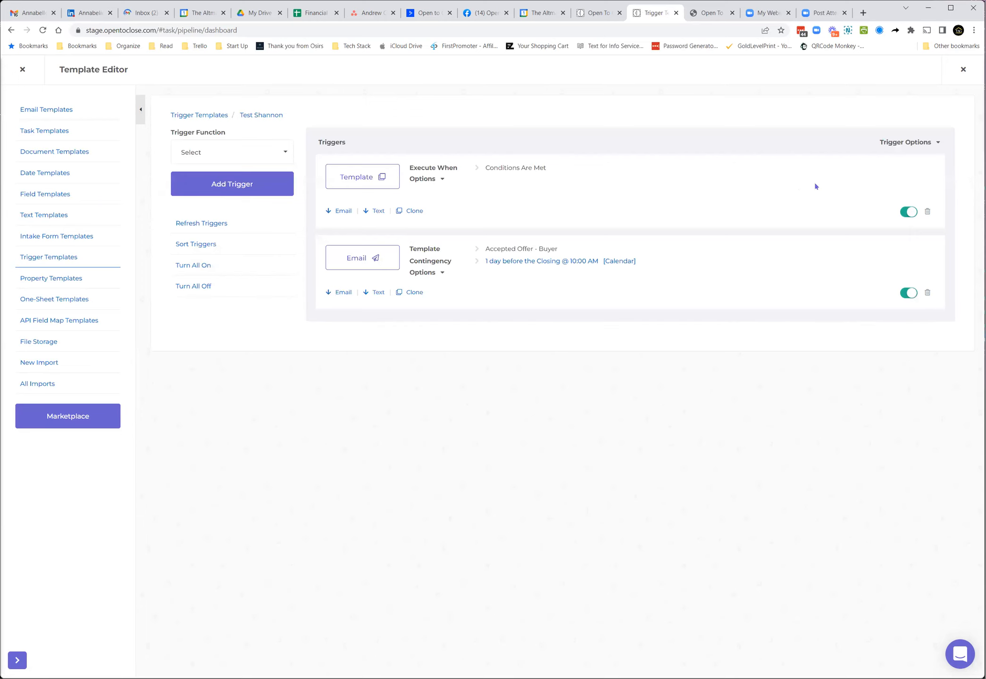
left_click(886, 146)
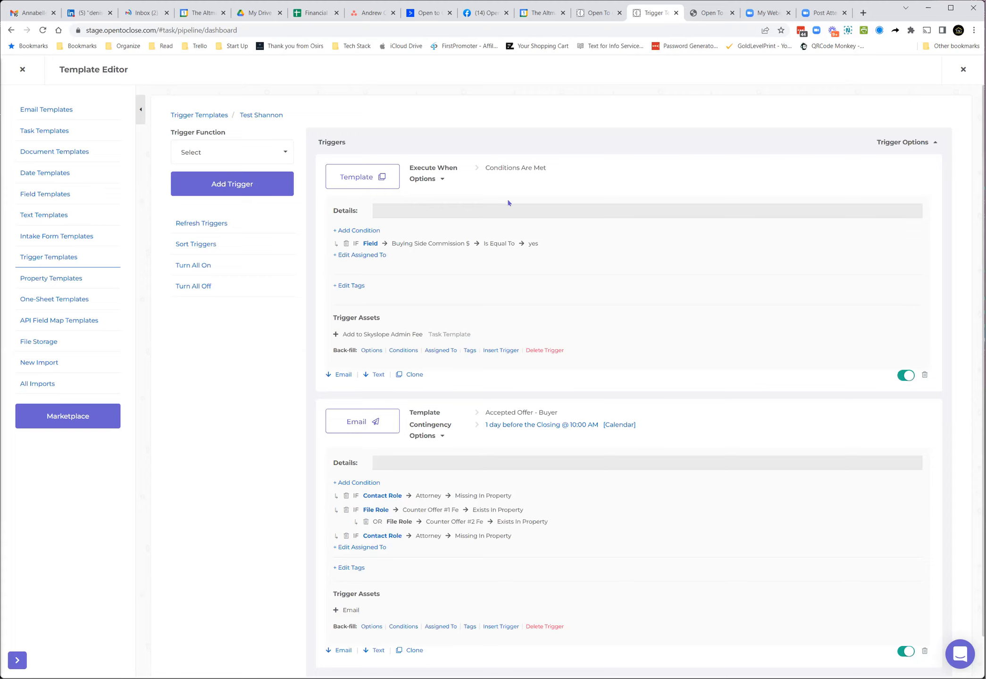
Step: Close the template editor and enable all five Task Display Options on the task pipeline
left_click(22, 69)
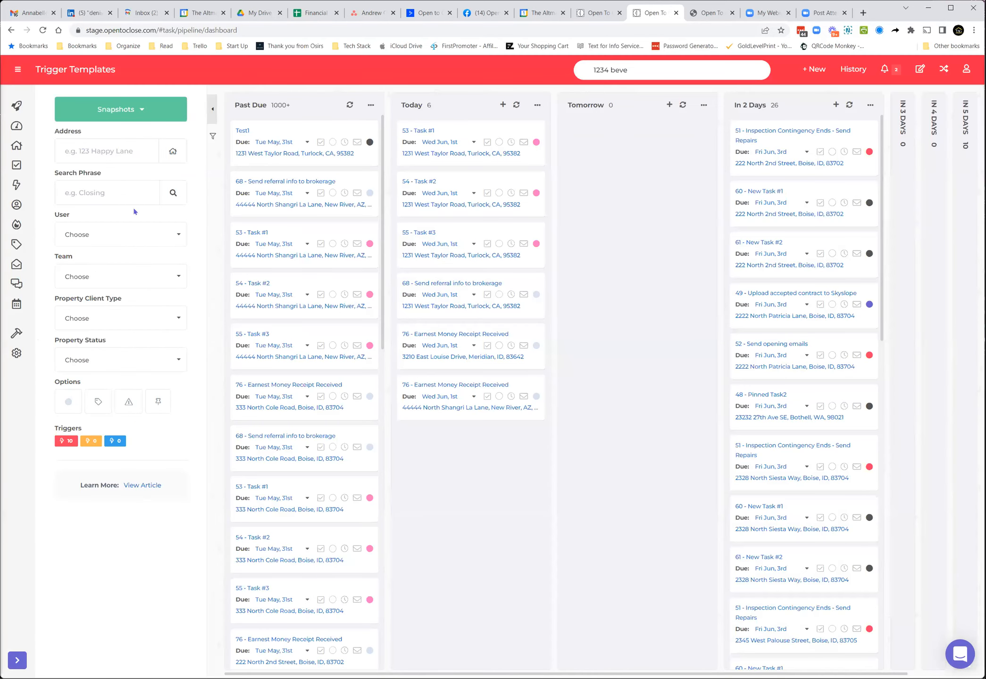
left_click(212, 138)
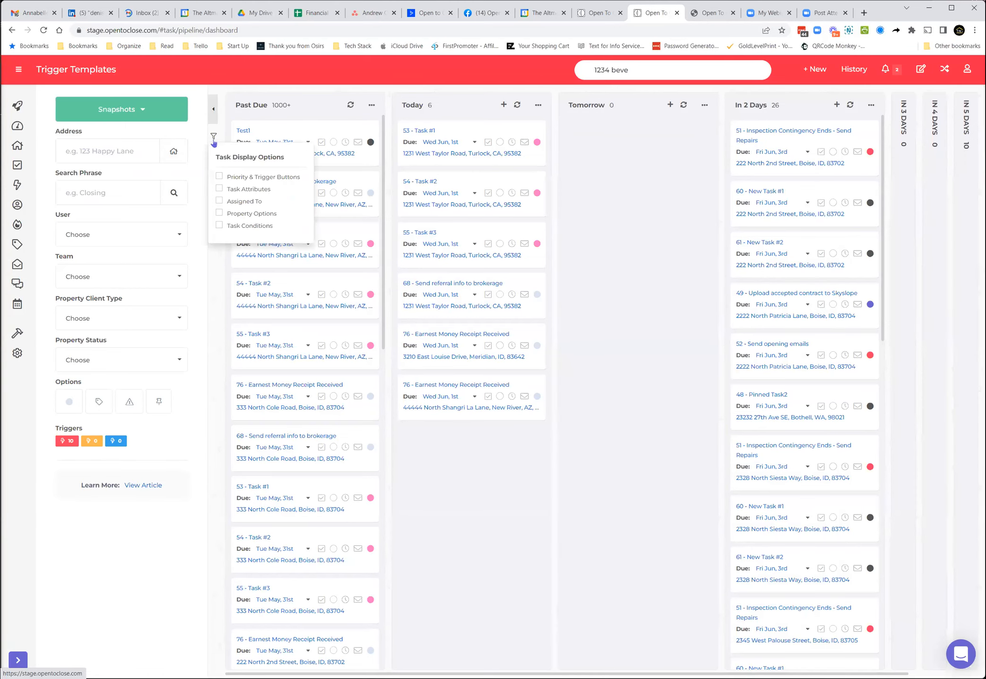
left_click(219, 176)
left_click(219, 189)
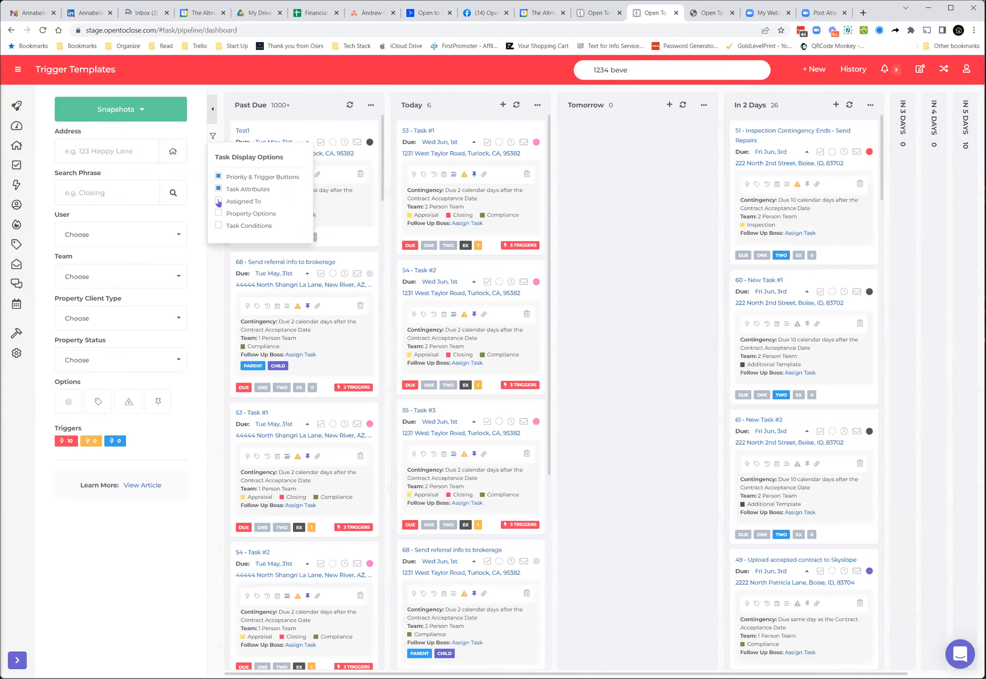
left_click(218, 201)
left_click(218, 213)
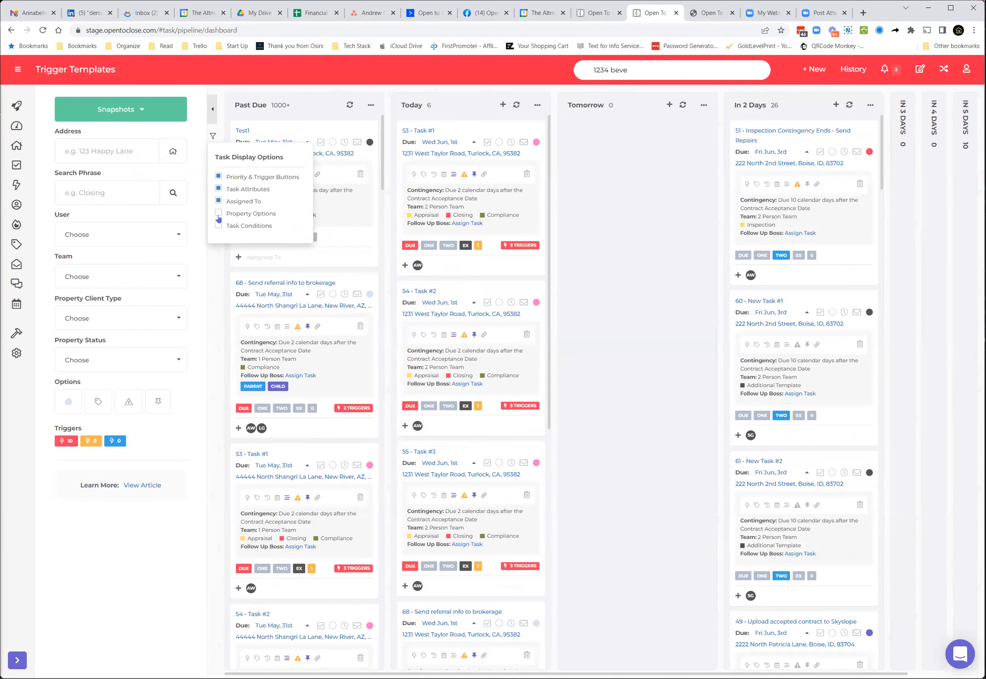
left_click(218, 225)
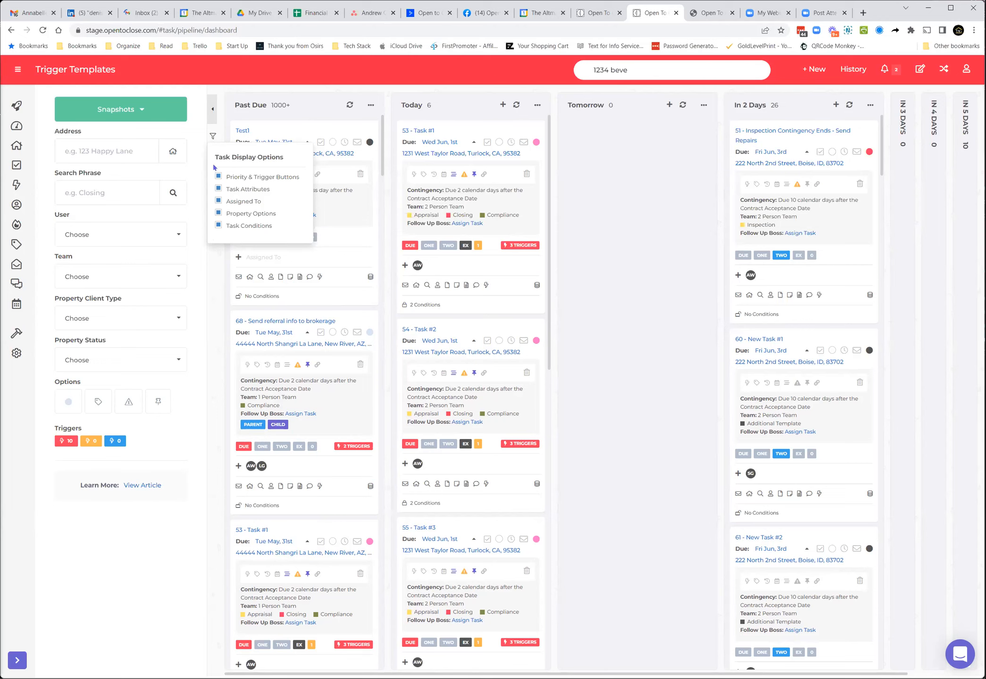
Step: Clear all Task Display Options and re-enable them one by one, closing the options list
left_click(212, 111)
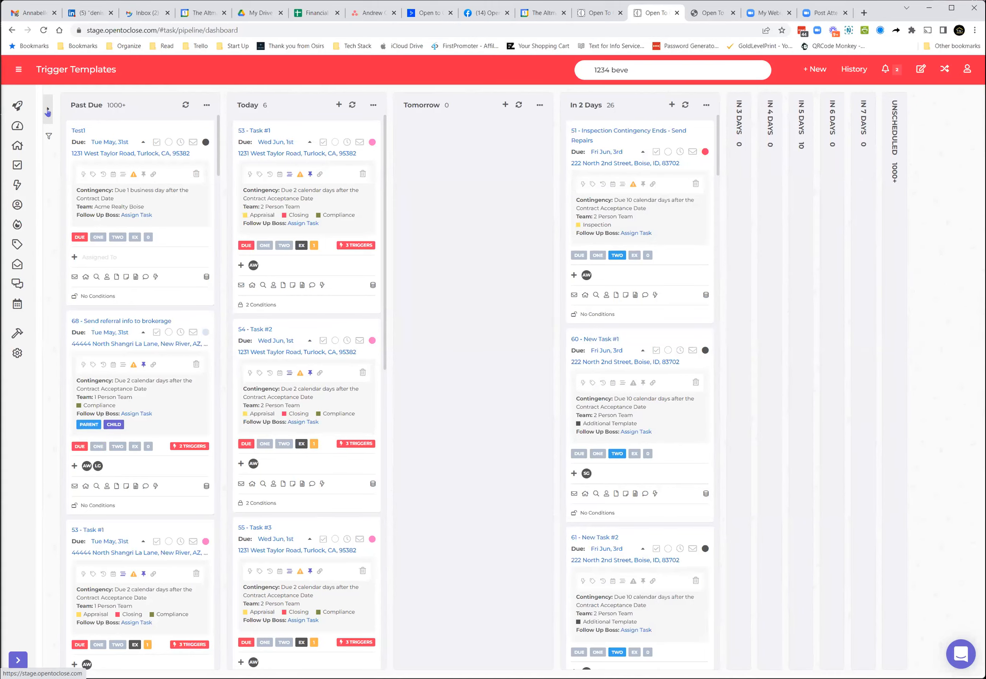
left_click(48, 111)
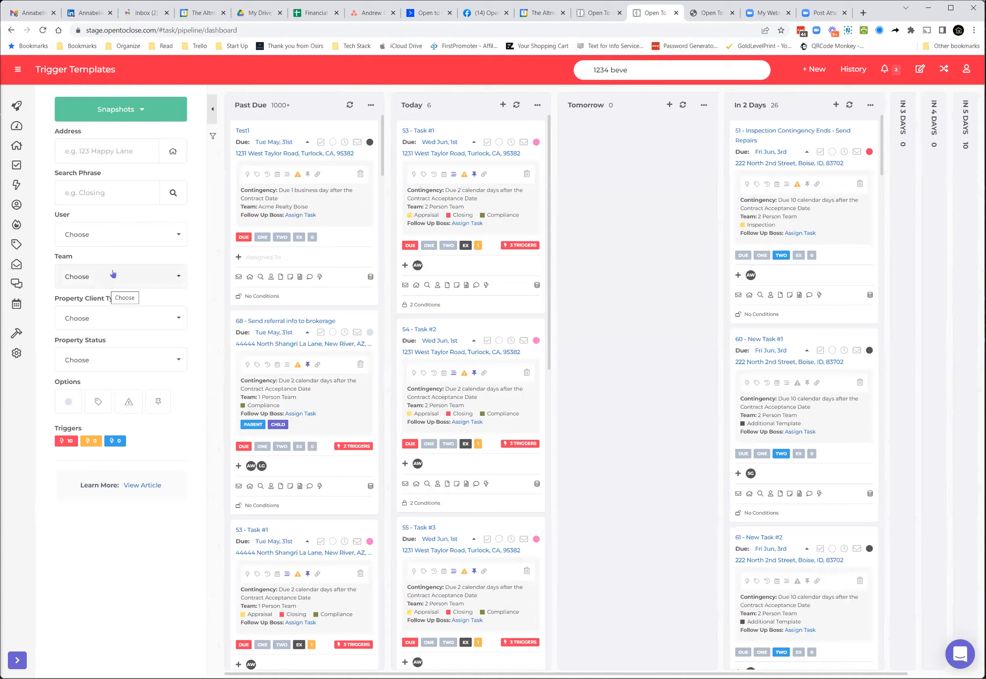
left_click(213, 137)
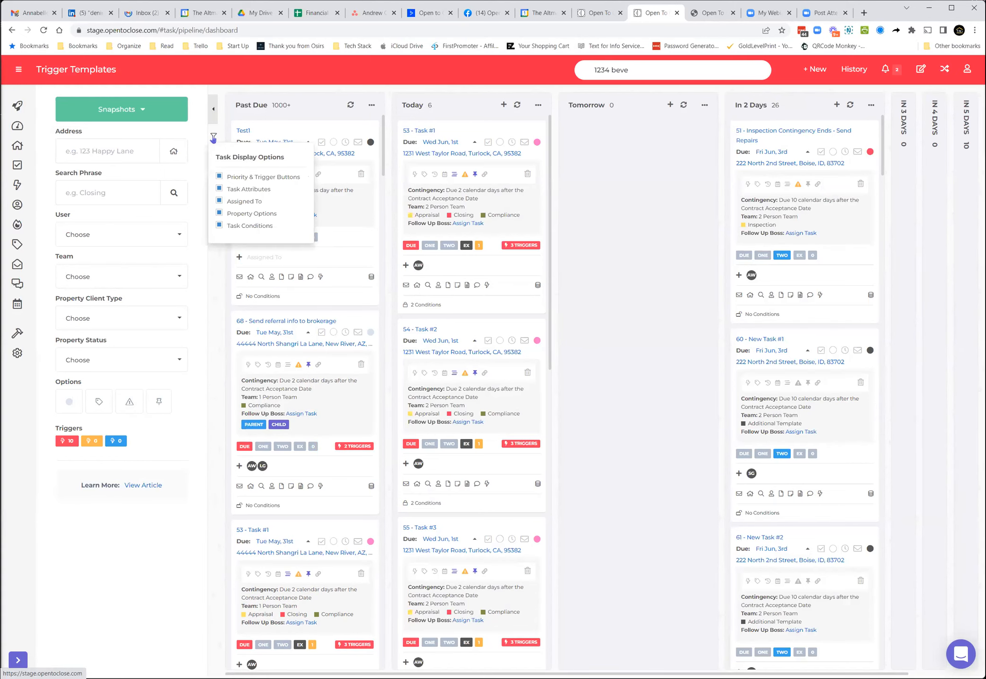
left_click(218, 177)
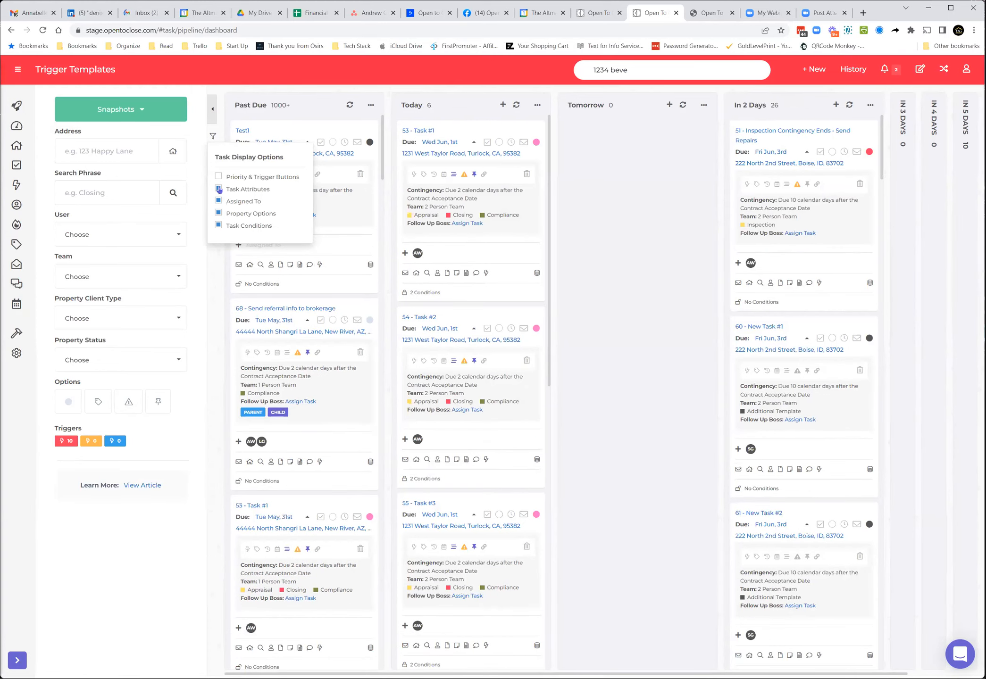
left_click(218, 189)
left_click(218, 201)
left_click(218, 226)
left_click(219, 214)
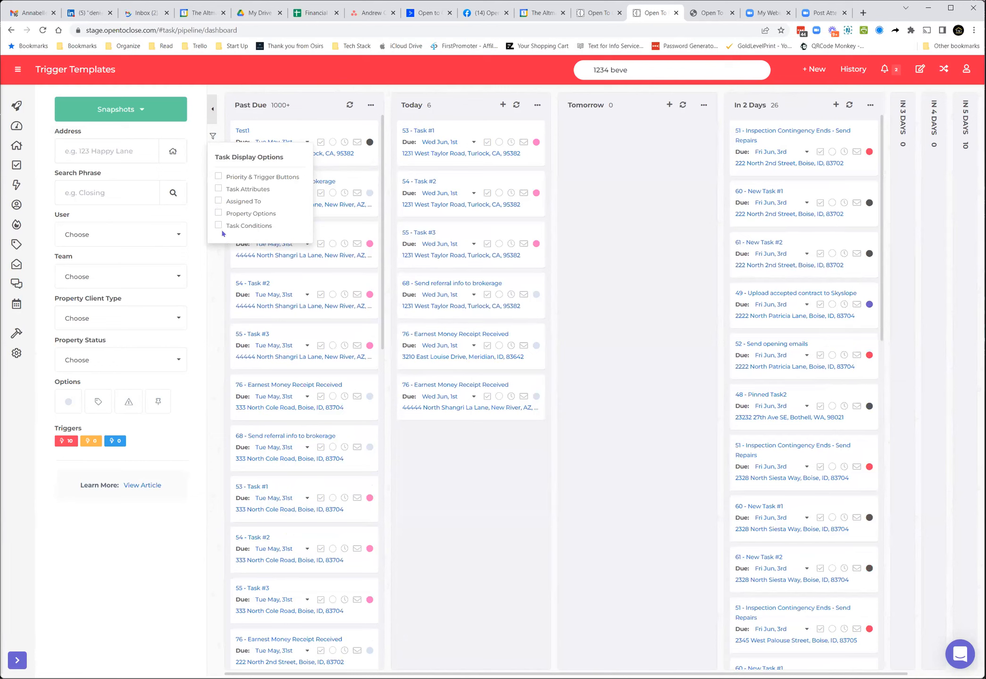
left_click(218, 226)
left_click(219, 213)
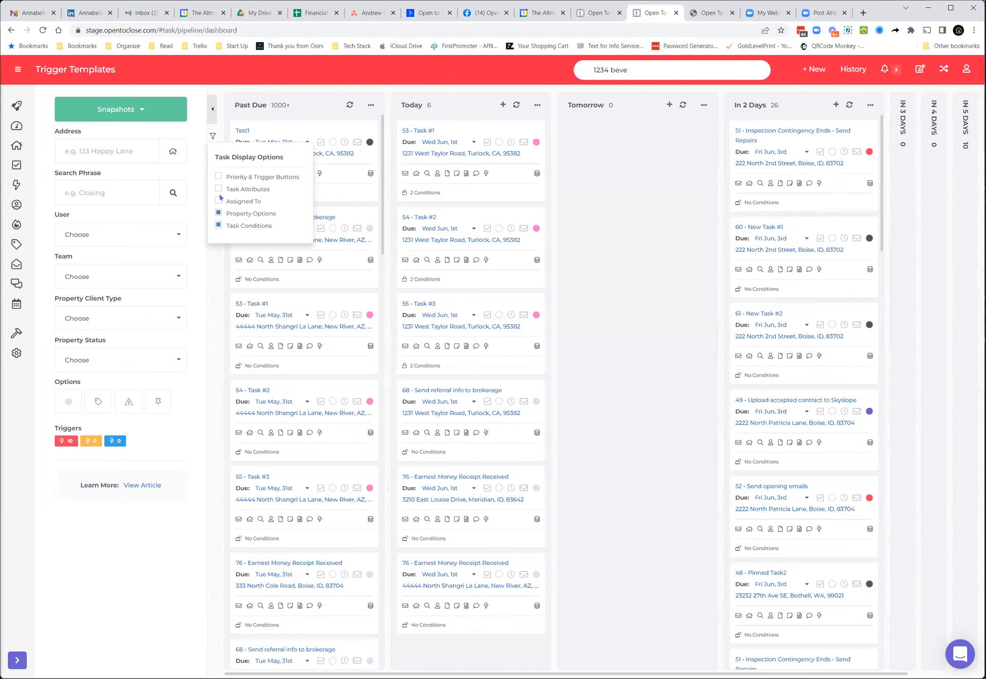
left_click(218, 201)
left_click(219, 189)
left_click(218, 177)
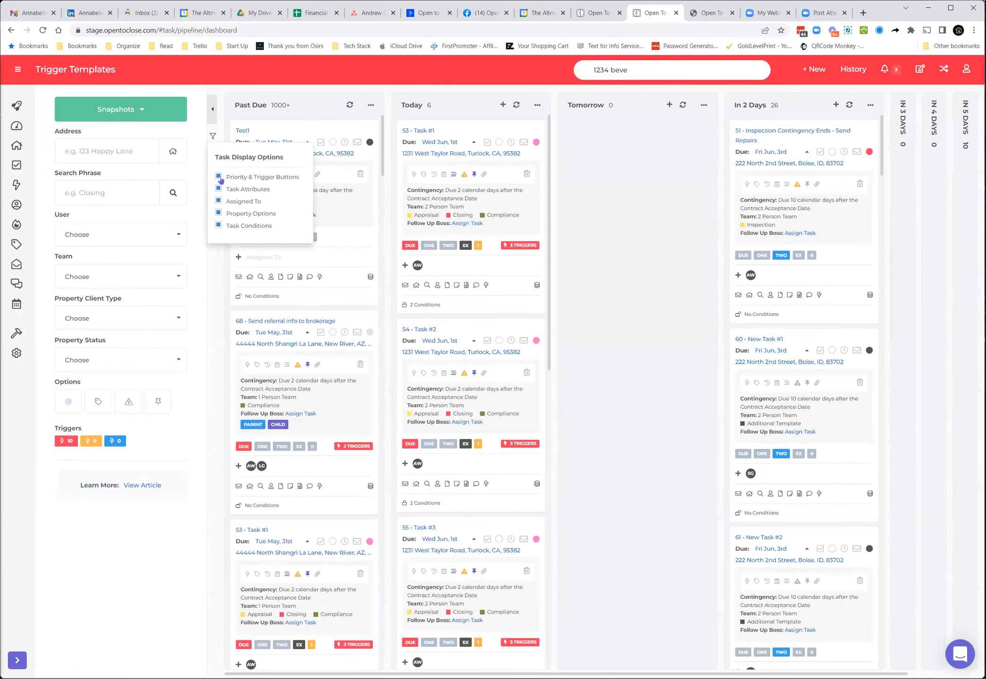
left_click(212, 274)
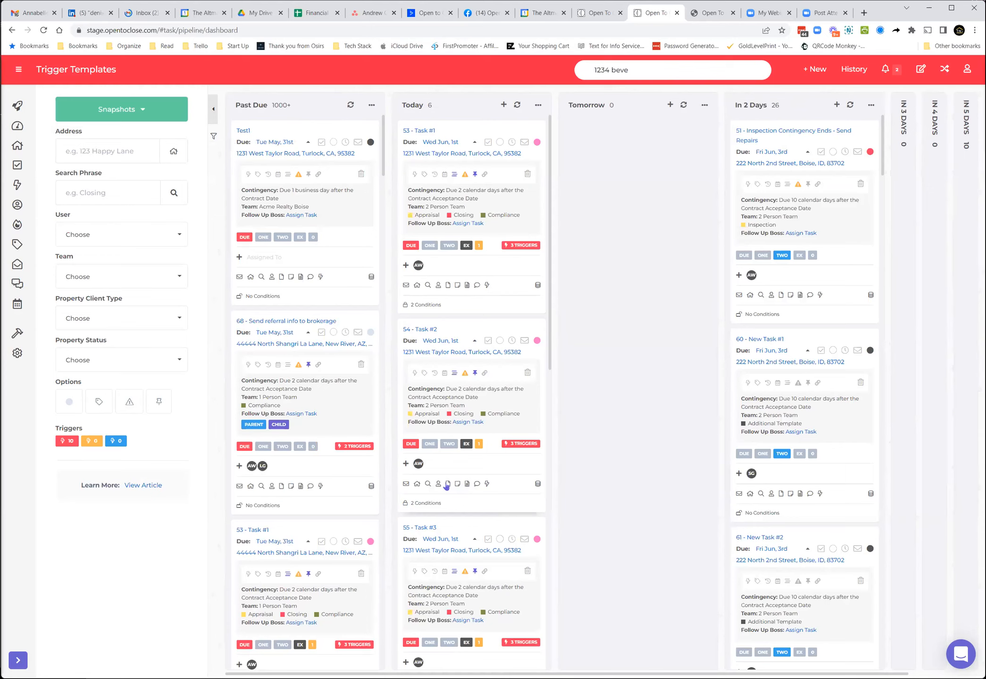
mouse_move(537, 487)
left_click(447, 485)
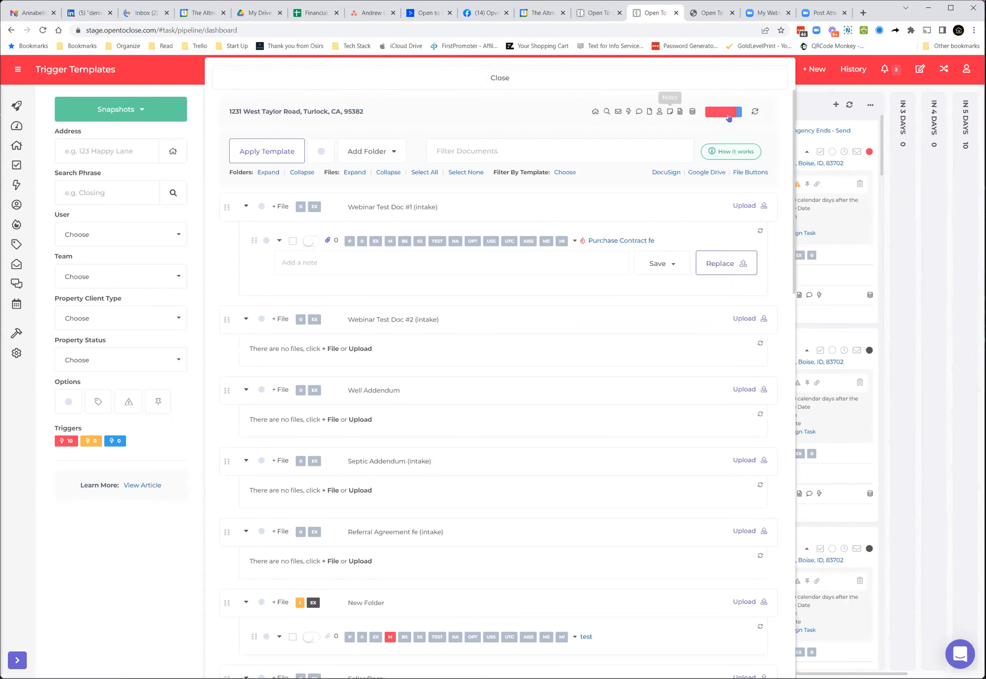
left_click(501, 80)
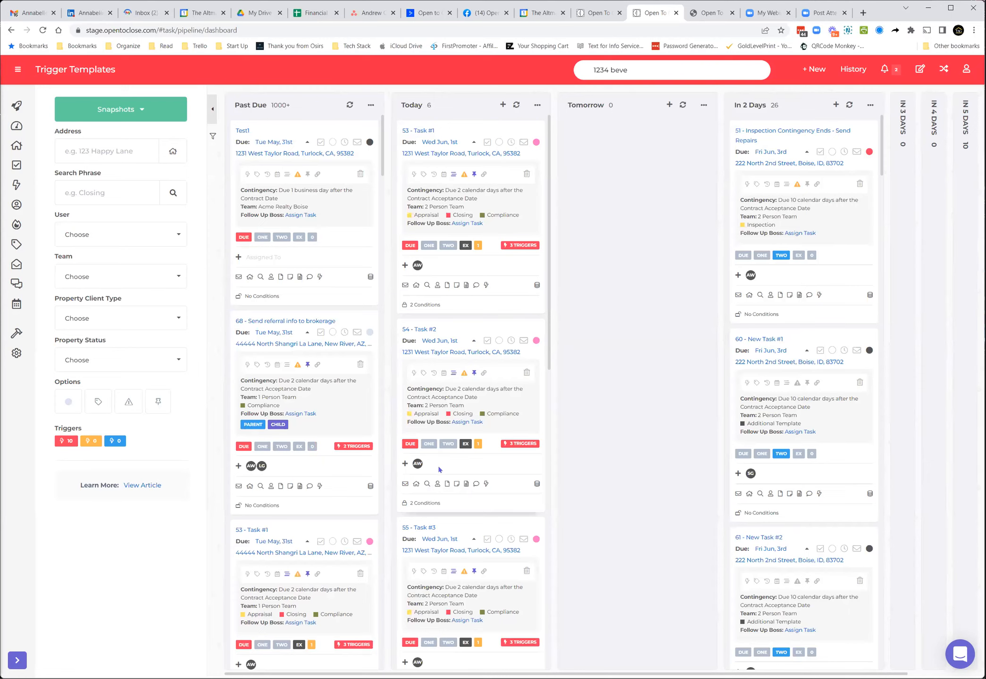
left_click(405, 484)
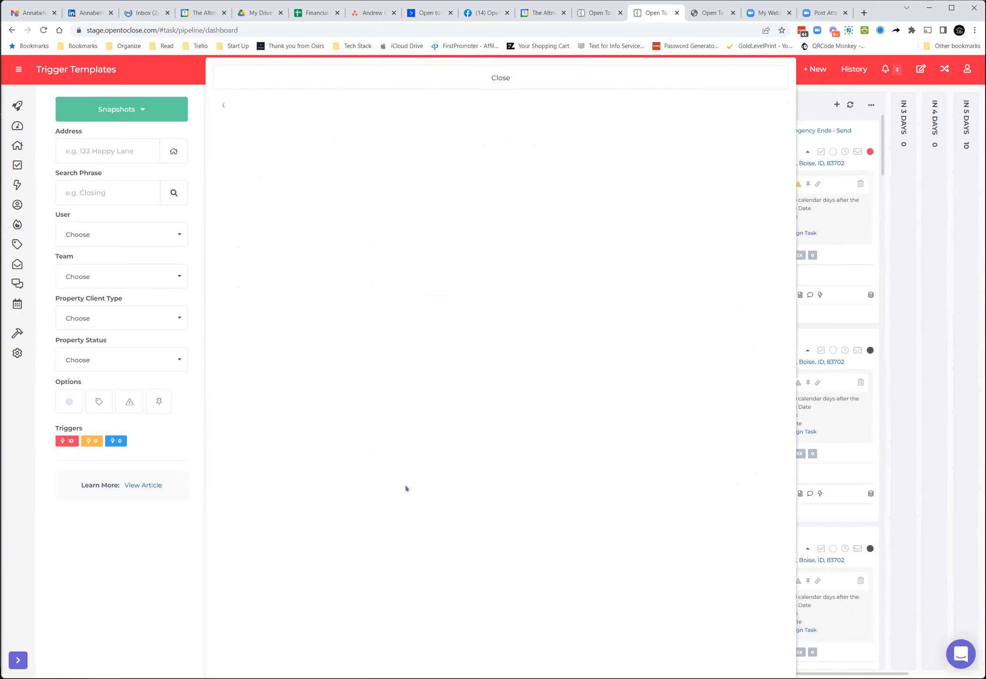
left_click(532, 81)
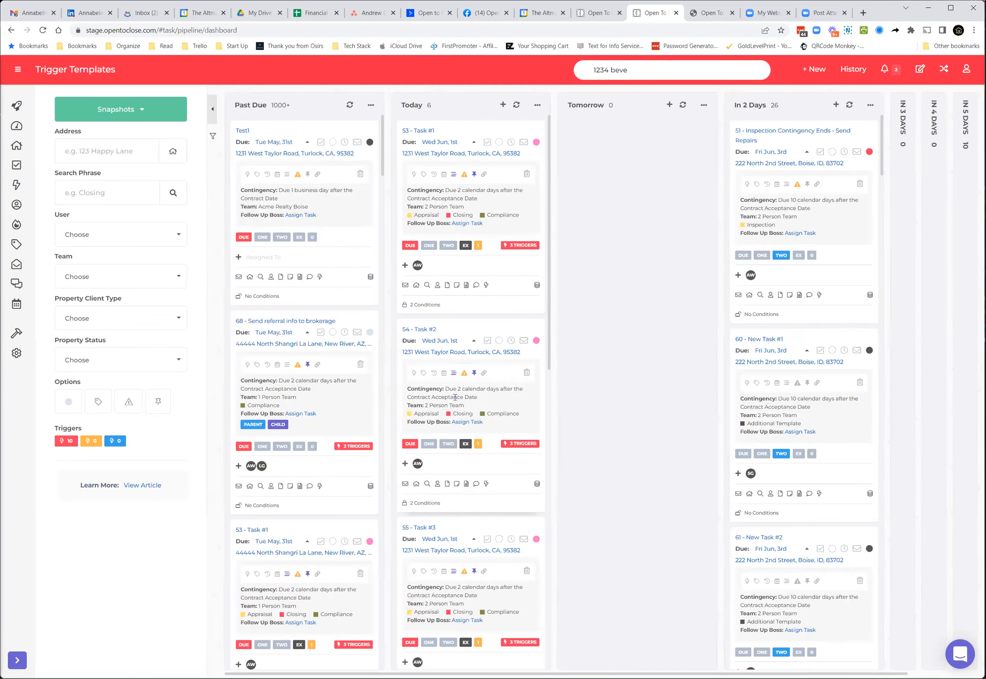